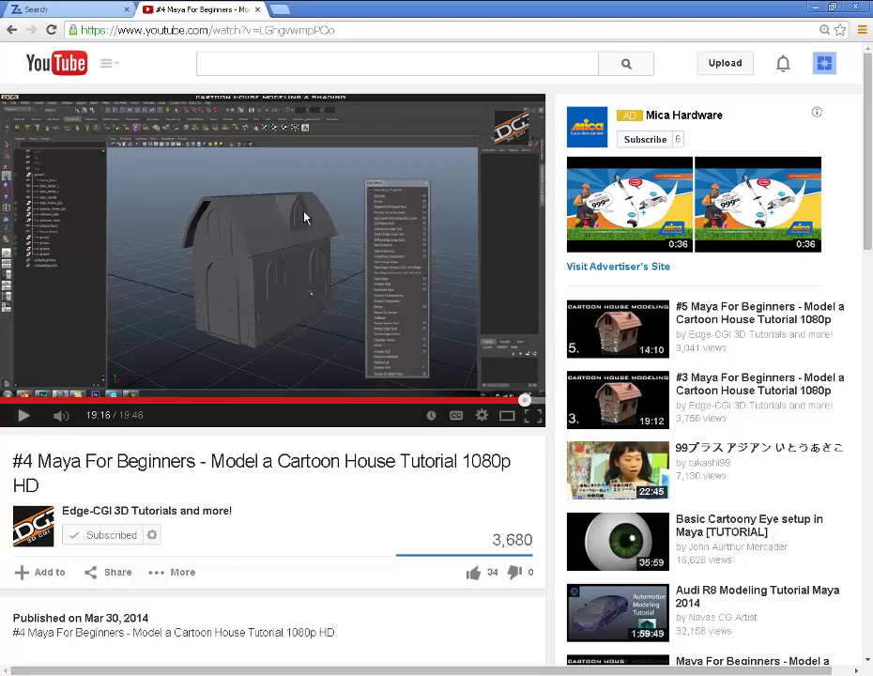
Switch to Maya, shrink the RearWIndow group uniformly to a scale of 1.01 and shift it along the side wall.
{"action": "left_click", "coordinate": [816, 7]}
{"action": "left_click_drag", "start_coordinate": [295, 340], "coordinate": [226, 266], "text": "alt"}
{"action": "left_click", "coordinate": [13, 227]}
{"action": "scroll", "coordinate": [300, 366], "scroll_direction": "up", "scroll_amount": 2}
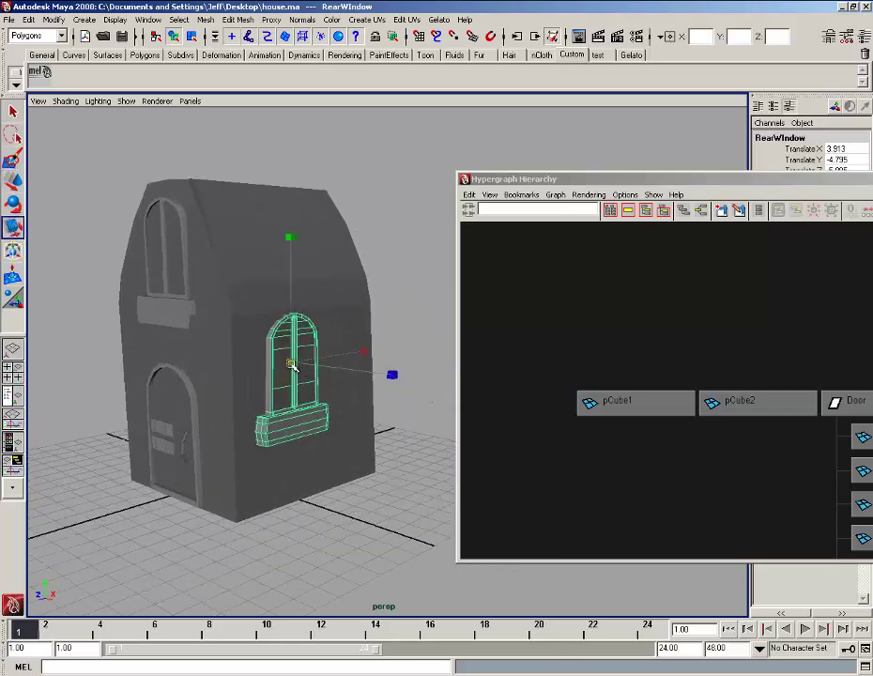
{"action": "left_click_drag", "start_coordinate": [290, 364], "coordinate": [222, 374]}
{"action": "left_click", "coordinate": [14, 180]}
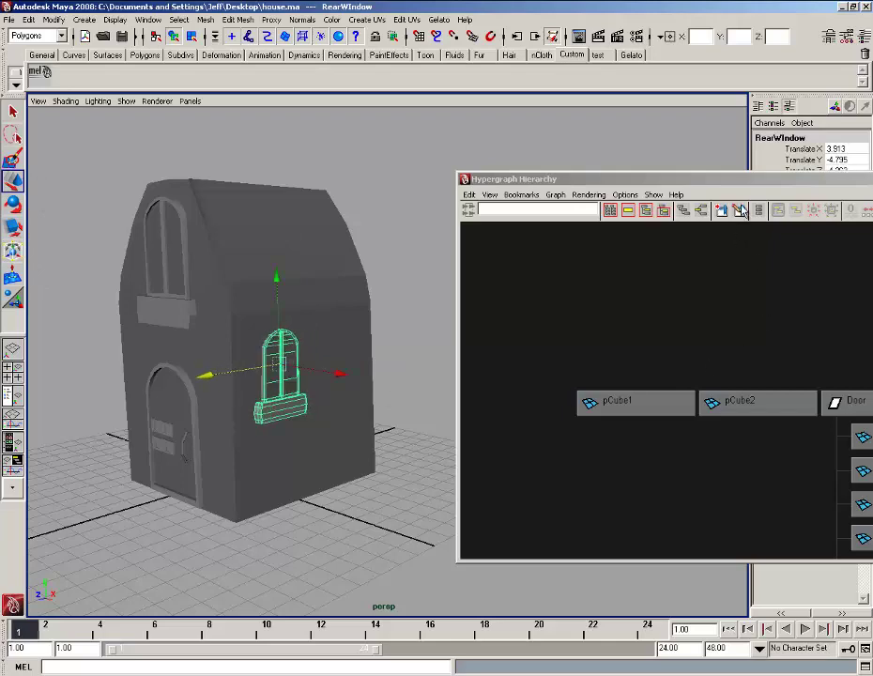
Select the whole RearWIndow group in the hierarchy graph, and also by going up from one of its parts in the viewport.
{"action": "left_click_drag", "start_coordinate": [742, 186], "coordinate": [550, 171]}
{"action": "key", "text": "f"}
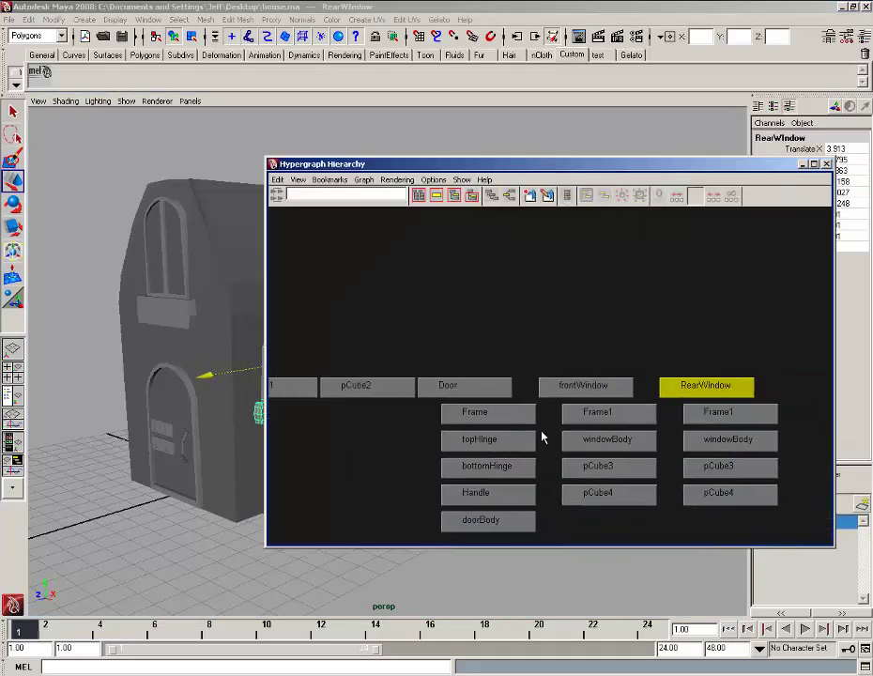
{"action": "left_click", "coordinate": [676, 391]}
{"action": "left_click_drag", "start_coordinate": [673, 162], "coordinate": [778, 129]}
{"action": "left_click", "coordinate": [305, 479]}
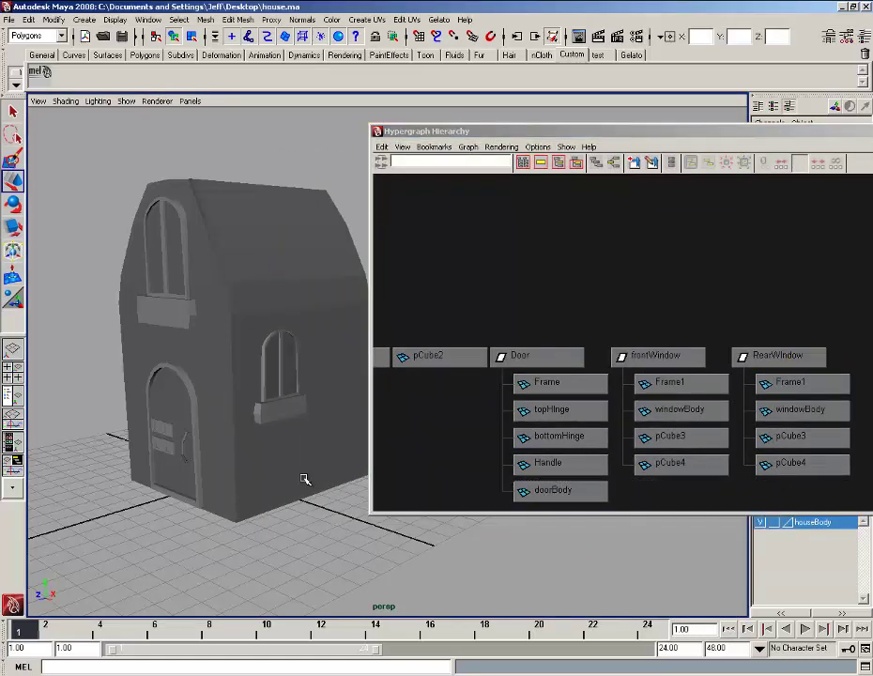
{"action": "left_click", "coordinate": [289, 376]}
{"action": "key", "text": "Up"}
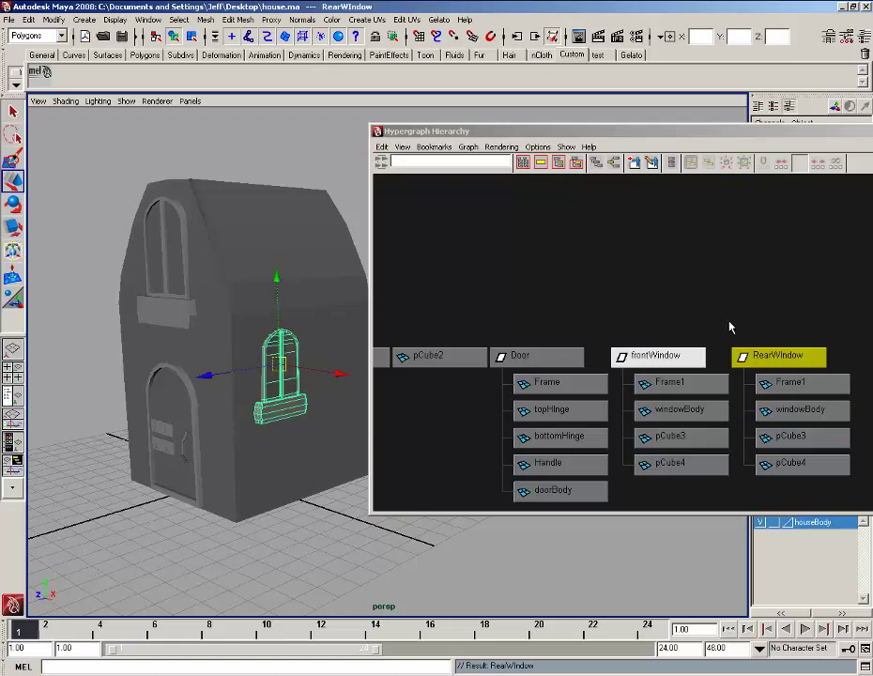
{"action": "left_click", "coordinate": [776, 357]}
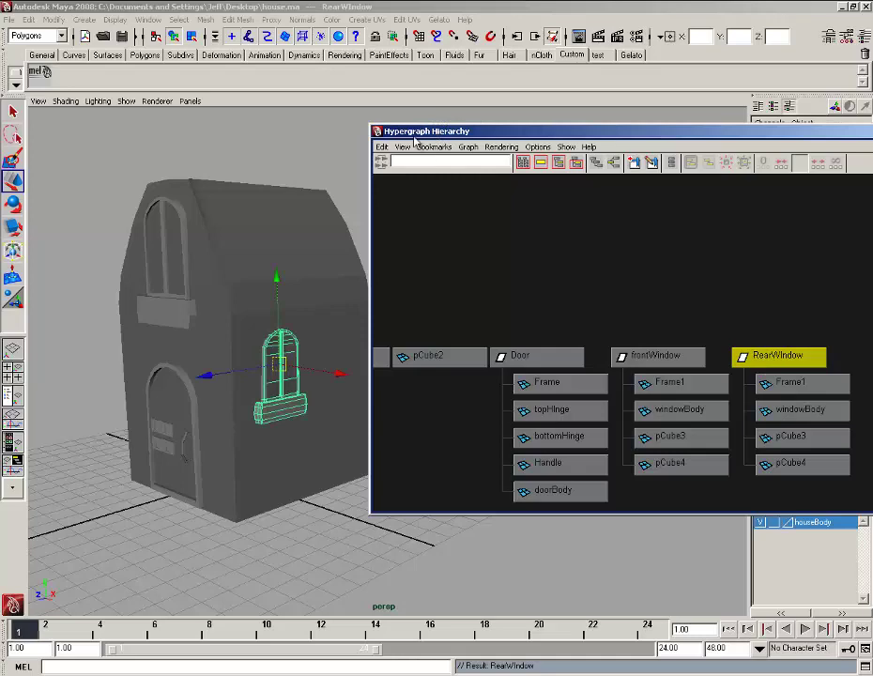
Close the Hypergraph Hierarchy and reopen it beside the selected side-wall window.
{"action": "left_click_drag", "start_coordinate": [605, 133], "coordinate": [387, 141]}
{"action": "left_click", "coordinate": [712, 141]}
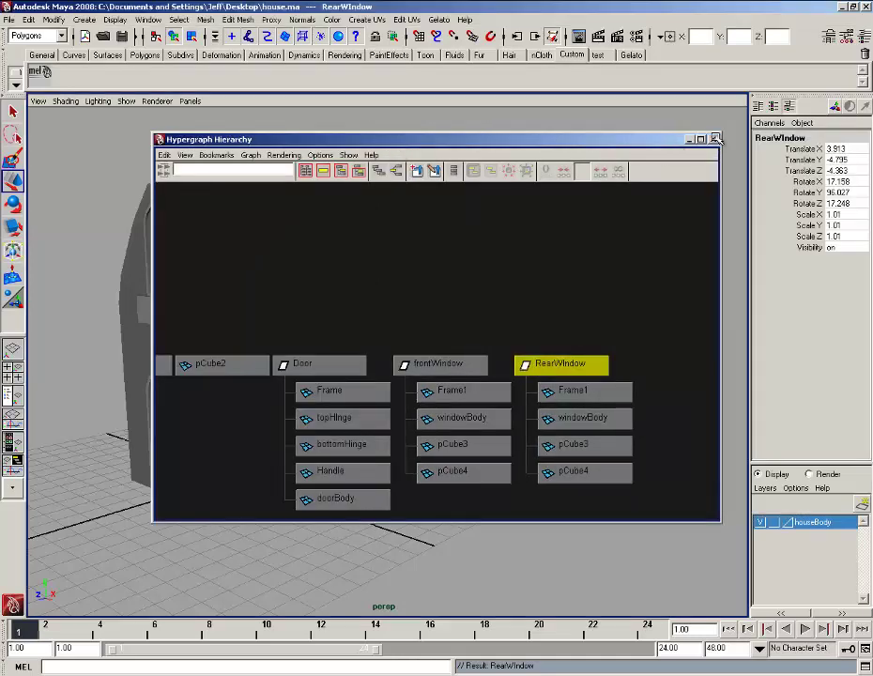
{"action": "left_click", "coordinate": [148, 18]}
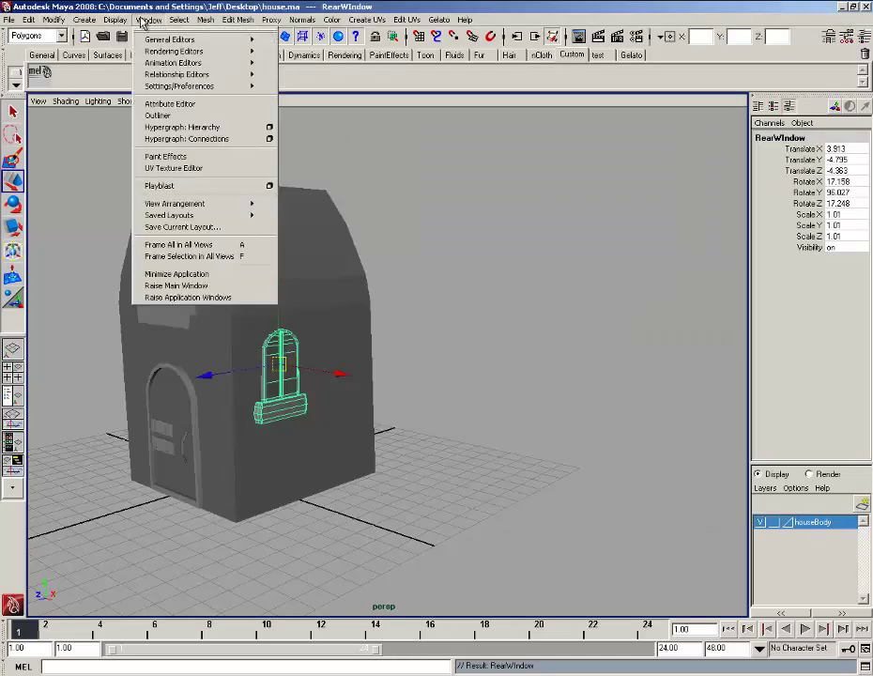
{"action": "left_click", "coordinate": [225, 128]}
{"action": "left_click_drag", "start_coordinate": [519, 141], "coordinate": [658, 141]}
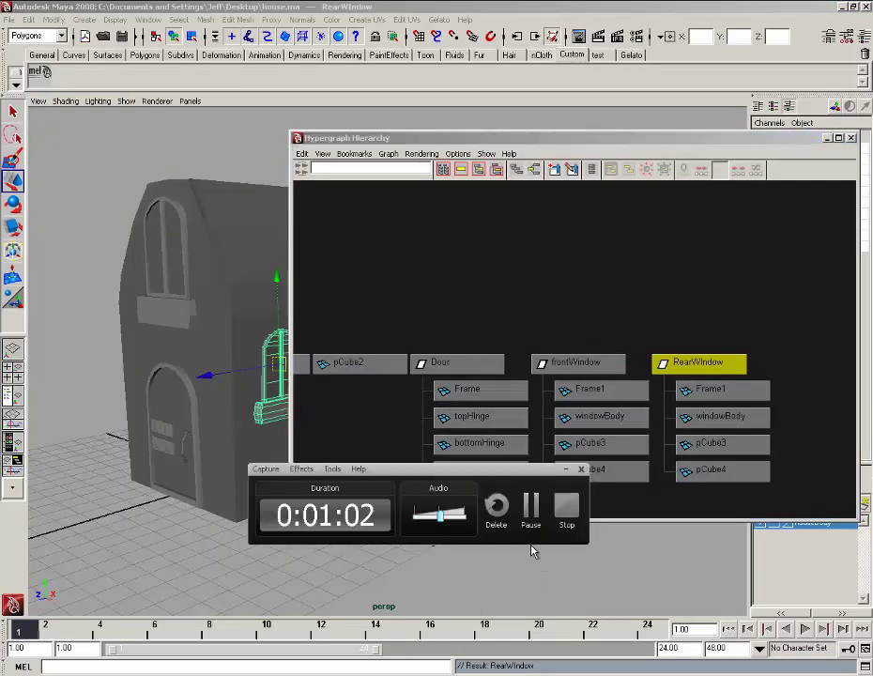
Duplicate the RearWIndow group and slide the copy along the side wall toward the back of the house.
{"action": "left_click", "coordinate": [514, 570]}
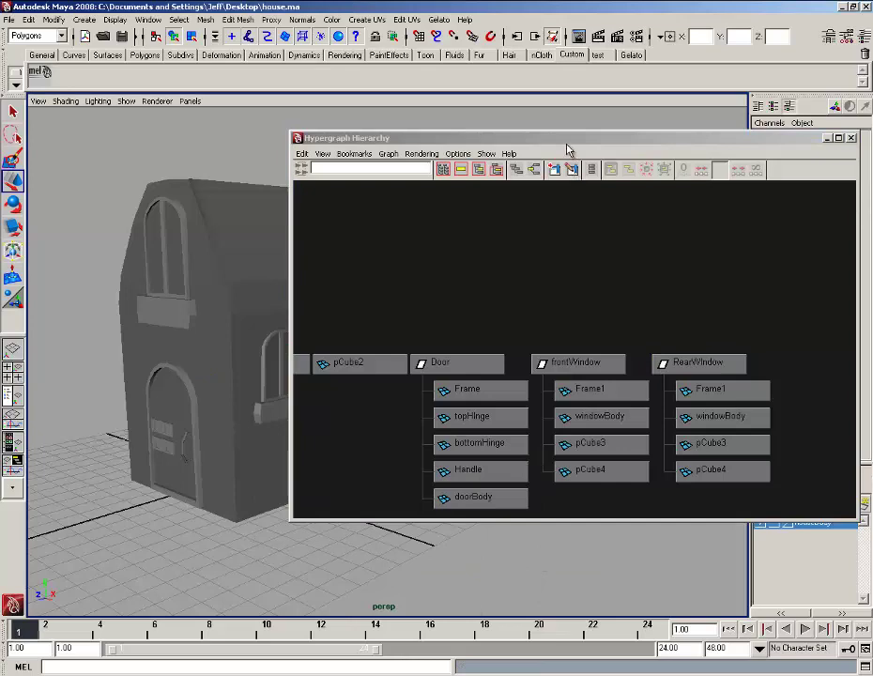
{"action": "left_click_drag", "start_coordinate": [567, 141], "coordinate": [692, 141]}
{"action": "middle_click_drag", "start_coordinate": [404, 348], "coordinate": [390, 350], "text": "alt"}
{"action": "left_click", "coordinate": [804, 360]}
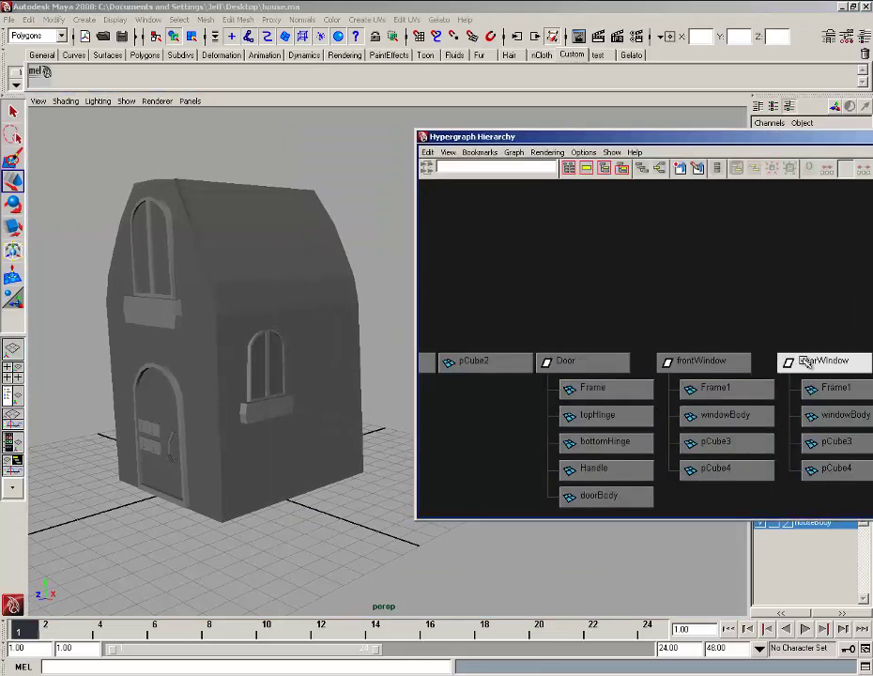
{"action": "left_click", "coordinate": [808, 362]}
{"action": "key", "text": "f"}
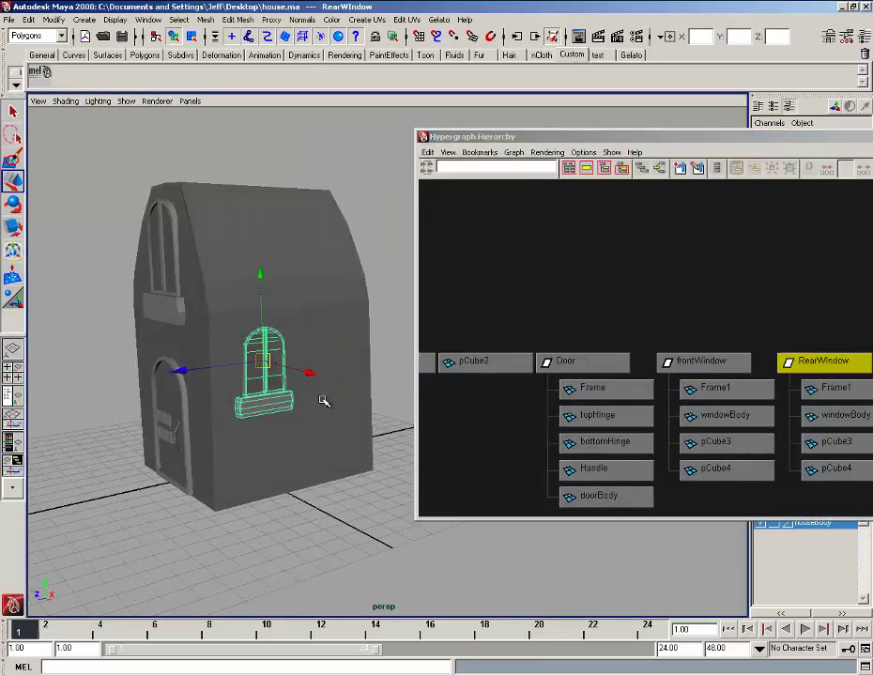
{"action": "key", "text": "ctrl+d"}
{"action": "left_click_drag", "start_coordinate": [201, 372], "coordinate": [287, 371]}
{"action": "left_click", "coordinate": [338, 527]}
Rename the original RearWIndow group as side1Window in the hierarchy graph.
{"action": "left_click_drag", "start_coordinate": [338, 527], "coordinate": [329, 406], "text": "alt"}
{"action": "scroll", "coordinate": [343, 486], "scroll_direction": "down", "scroll_amount": 3}
{"action": "scroll", "coordinate": [304, 447], "scroll_direction": "up", "scroll_amount": 5}
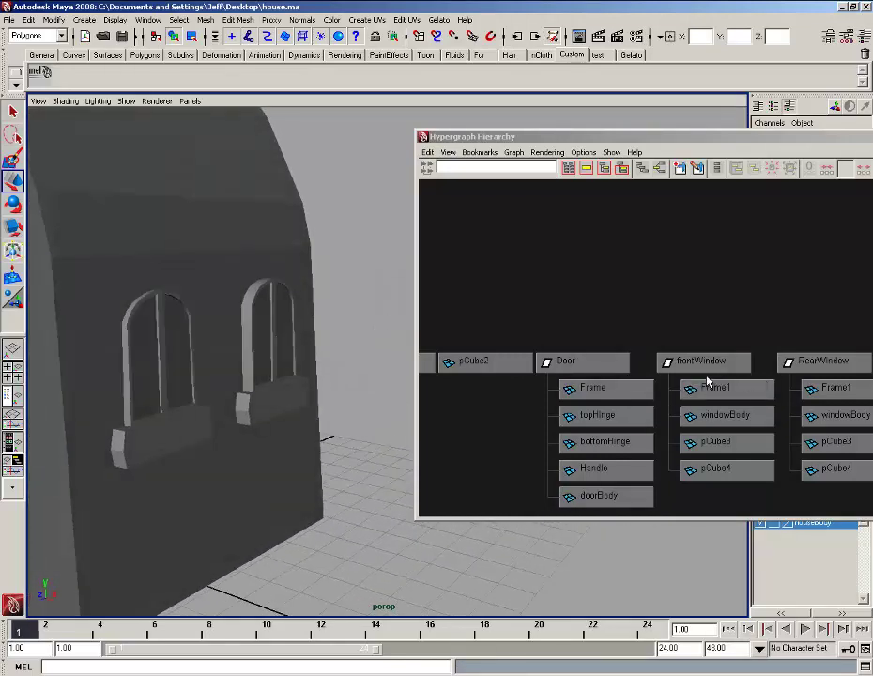
{"action": "left_click", "coordinate": [836, 365]}
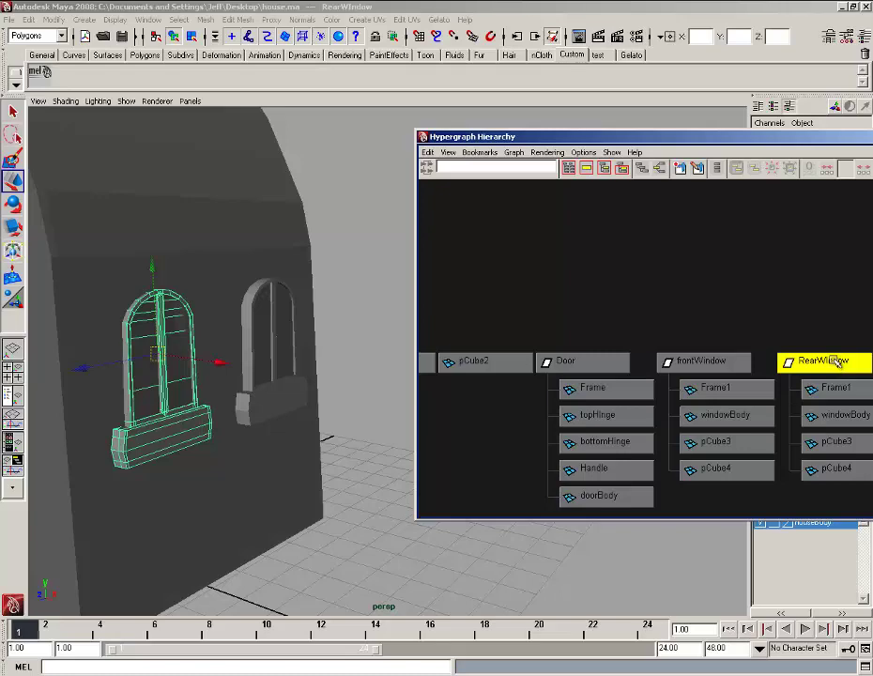
{"action": "left_click_drag", "start_coordinate": [564, 137], "coordinate": [415, 137]}
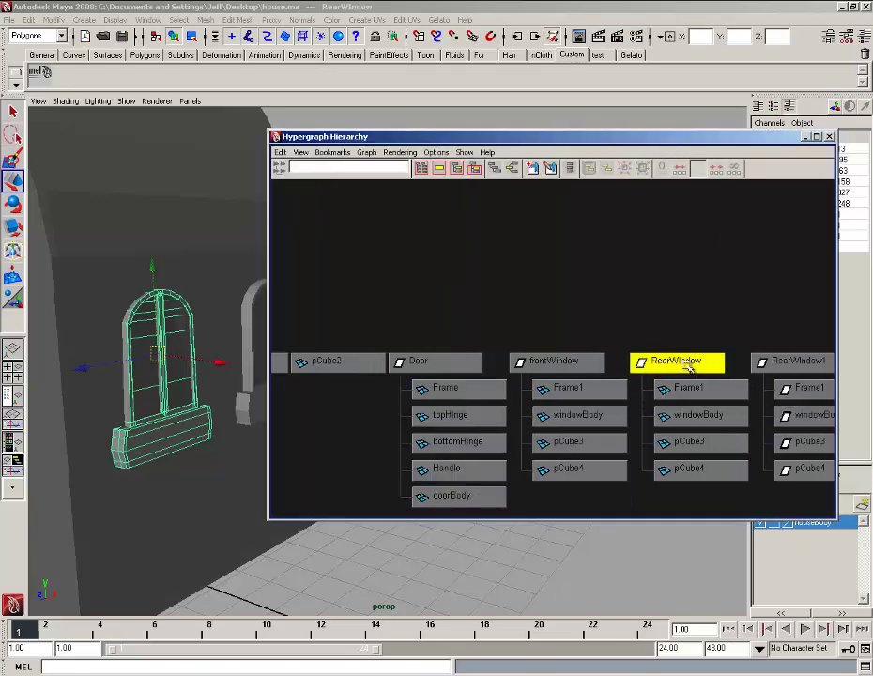
{"action": "right_click", "coordinate": [689, 366]}
{"action": "left_click", "coordinate": [710, 460]}
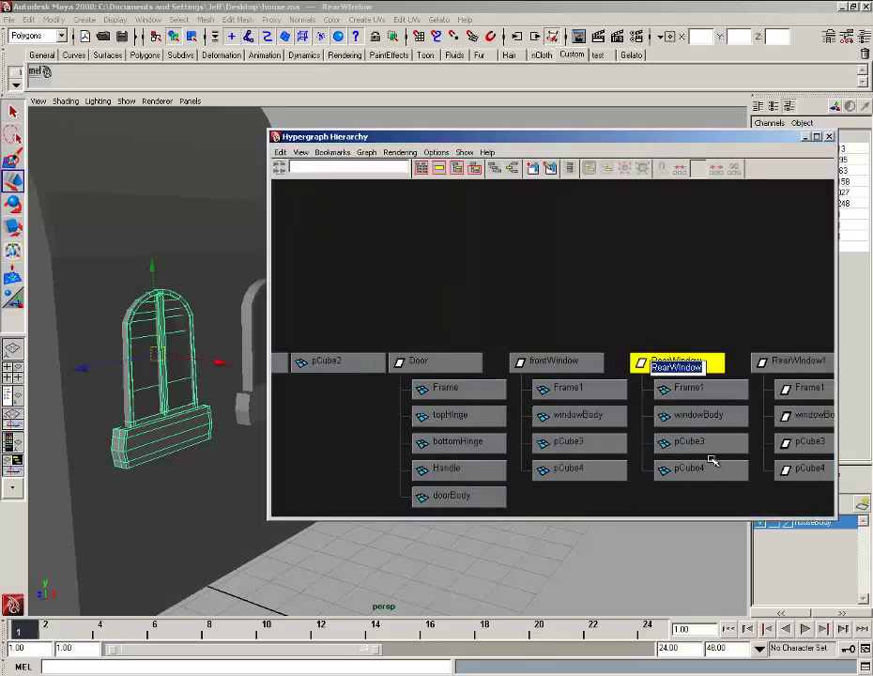
{"action": "type", "text": "side1W"}
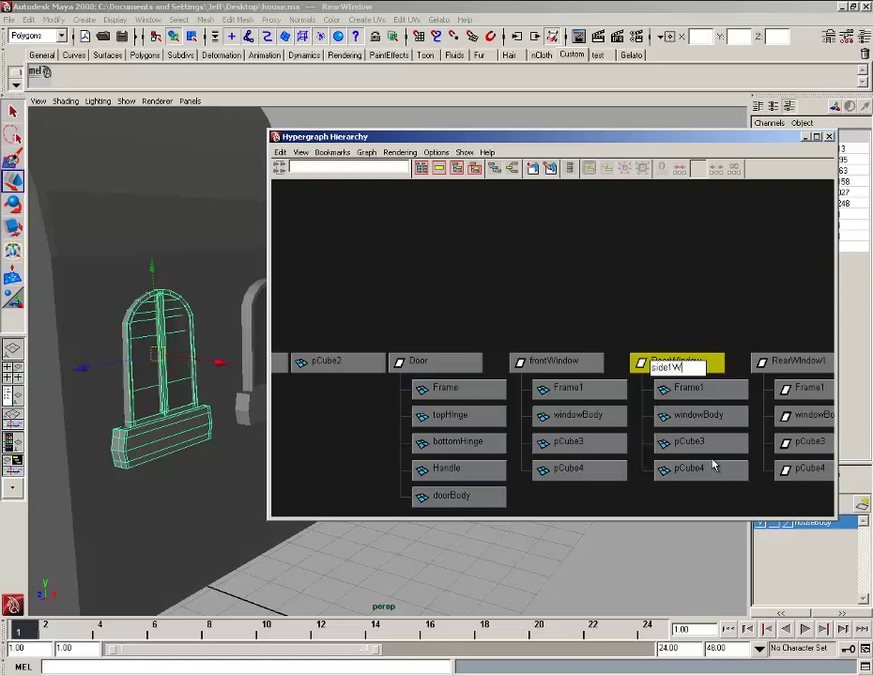
{"action": "type", "text": "indow"}
{"action": "key", "text": "Return"}
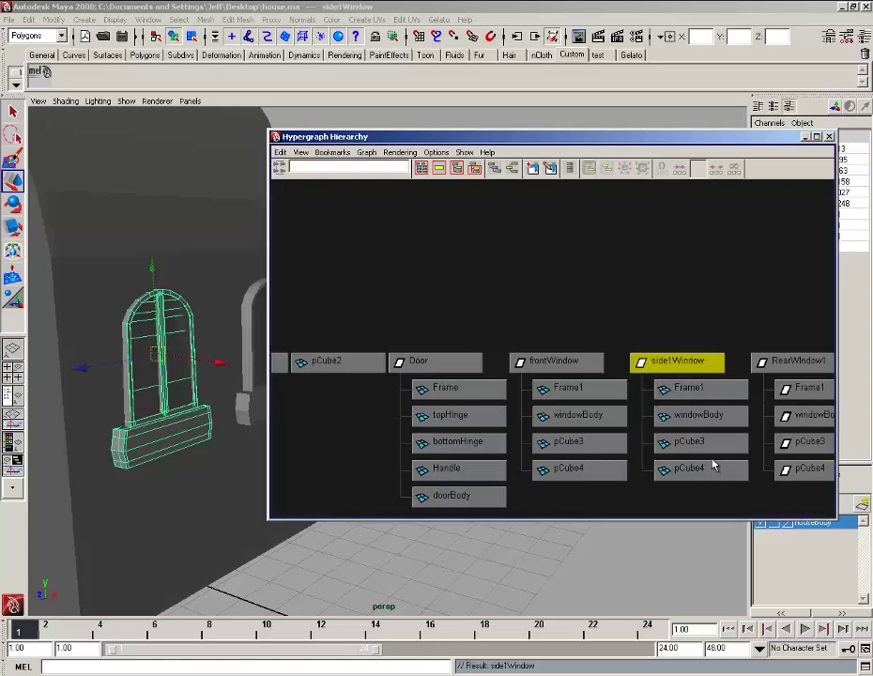
Rename the duplicated group RearWIndow1 as side2window.
{"action": "left_click", "coordinate": [787, 363]}
{"action": "right_click", "coordinate": [792, 368]}
{"action": "left_click", "coordinate": [805, 461]}
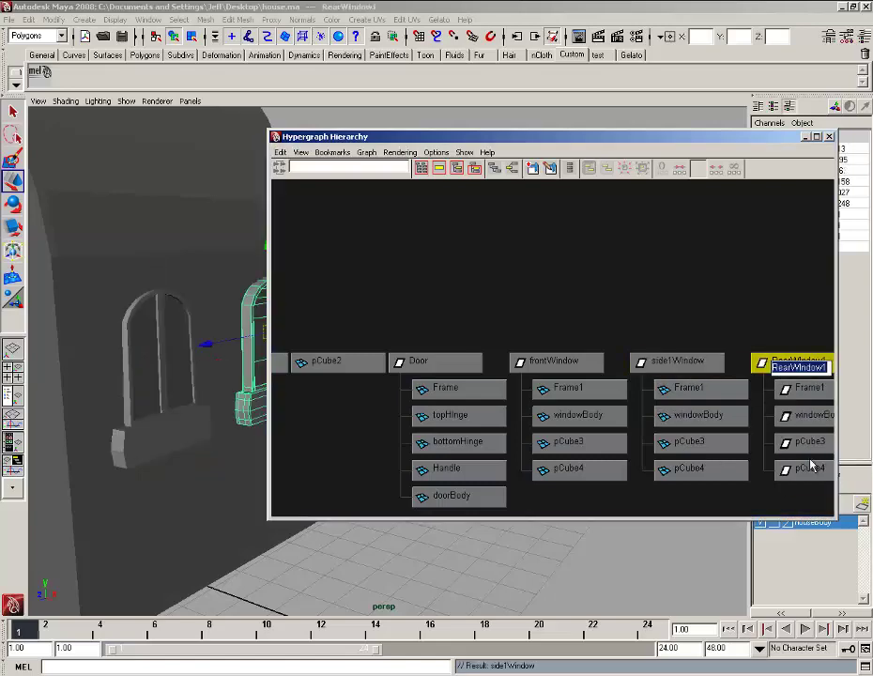
{"action": "type", "text": "side"}
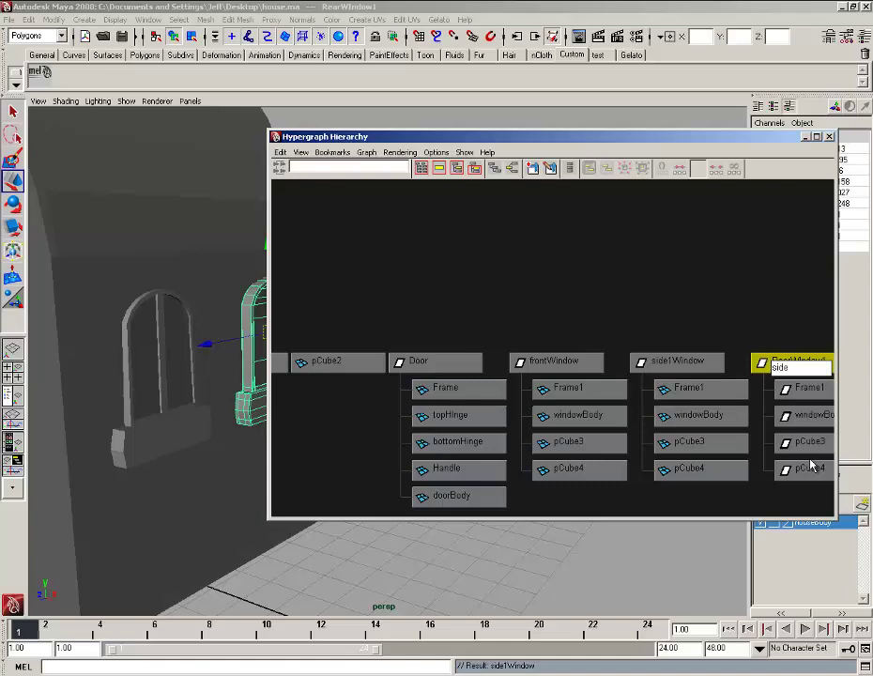
{"action": "type", "text": "2window"}
{"action": "key", "text": "Return"}
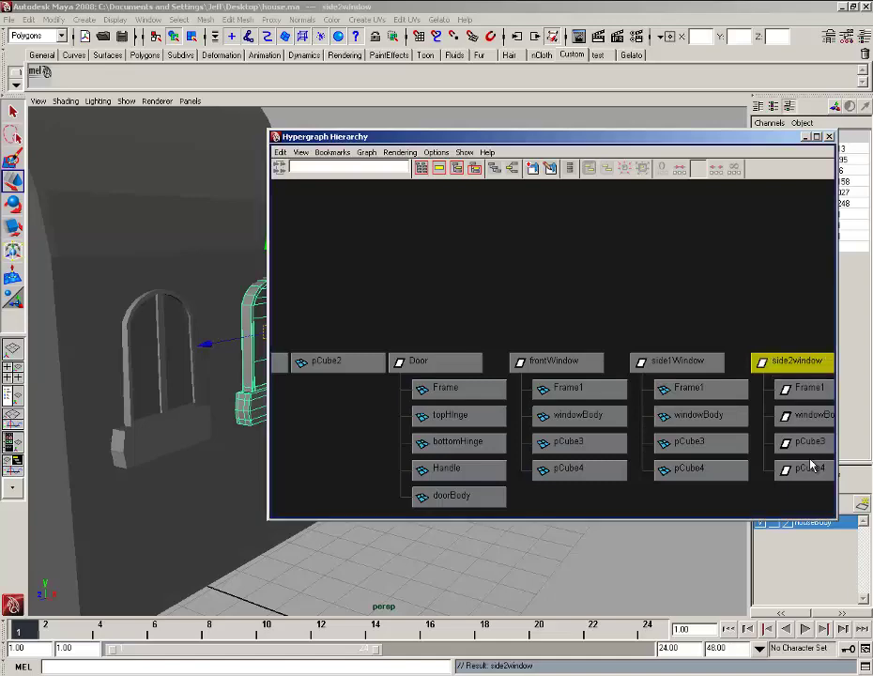
Duplicate the side1Window and side2window groups together and move both copies across to the opposite side wall.
{"action": "left_click", "coordinate": [702, 362]}
{"action": "left_click_drag", "start_coordinate": [609, 145], "coordinate": [726, 147]}
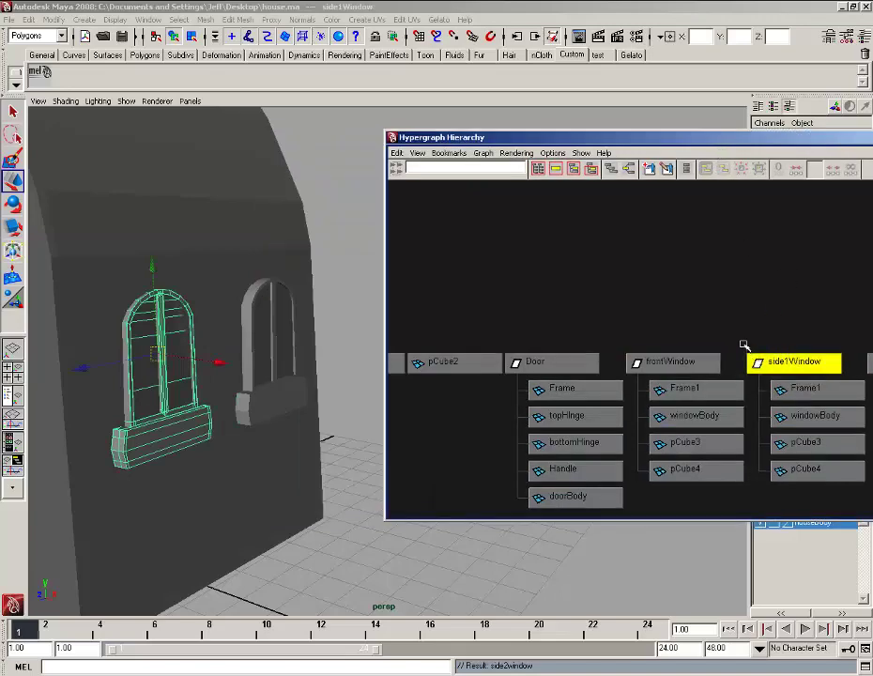
{"action": "middle_click_drag", "start_coordinate": [723, 324], "coordinate": [587, 326], "text": "alt"}
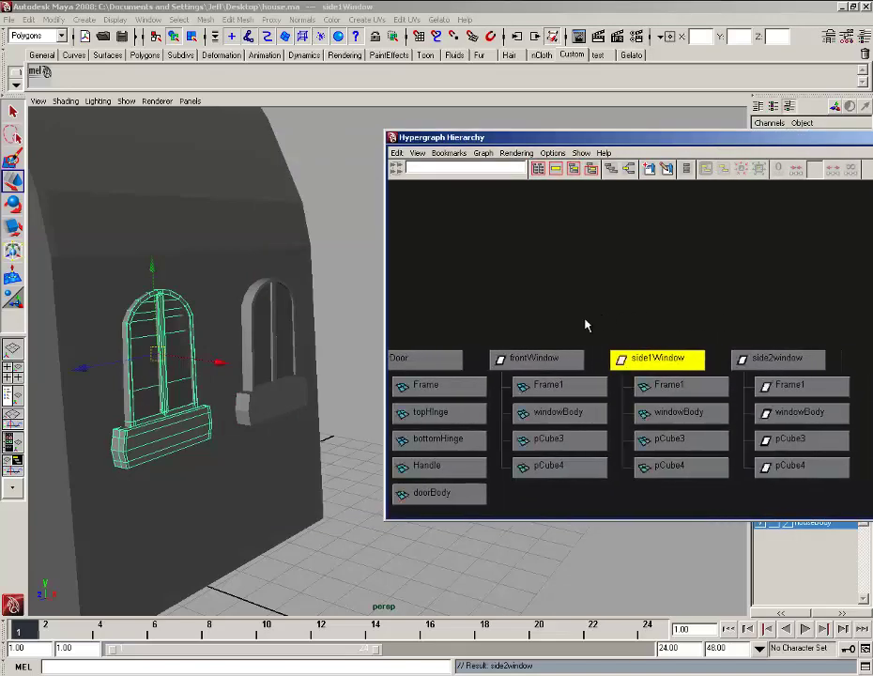
{"action": "left_click", "coordinate": [776, 359], "text": "shift"}
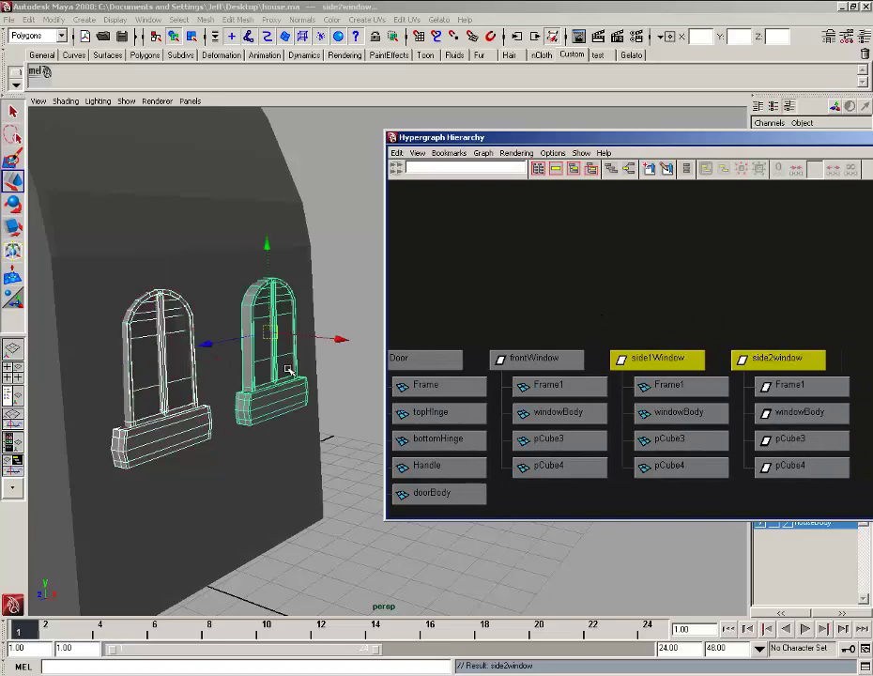
{"action": "key", "text": "f"}
{"action": "key", "text": "ctrl+d"}
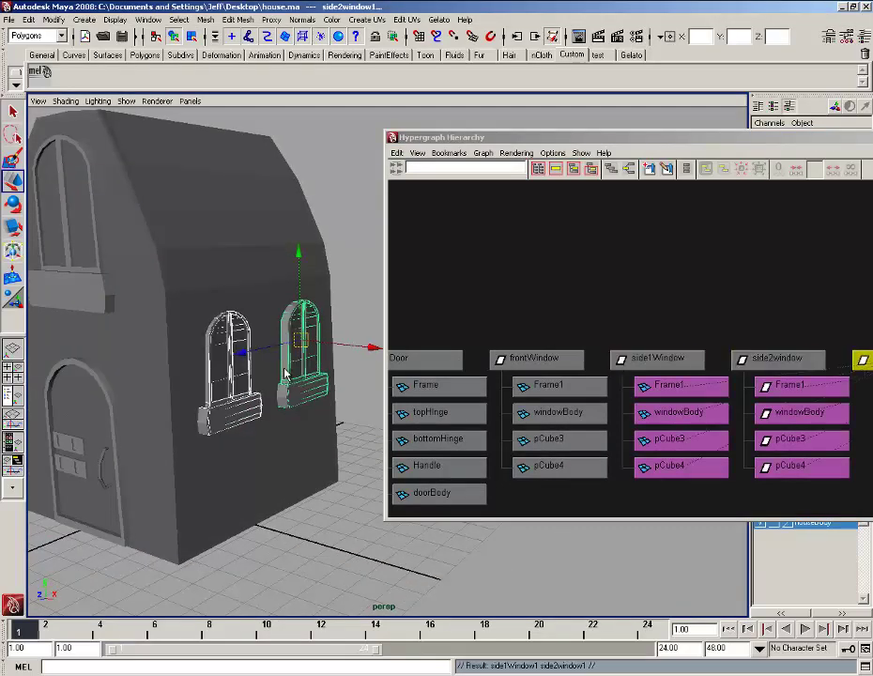
{"action": "scroll", "coordinate": [288, 371], "scroll_direction": "down", "scroll_amount": 4}
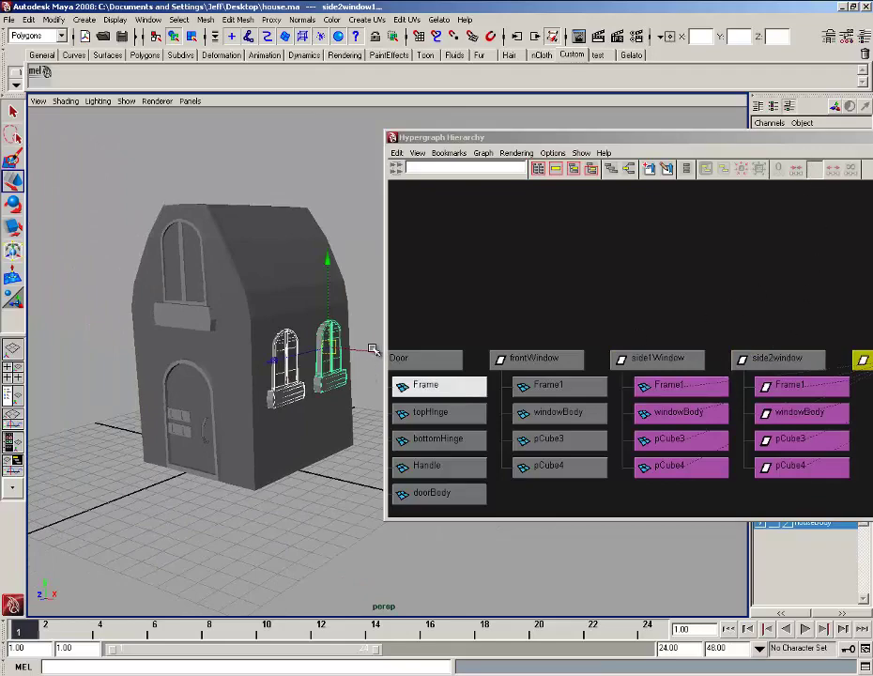
{"action": "left_click_drag", "start_coordinate": [370, 350], "coordinate": [277, 326]}
{"action": "left_click_drag", "start_coordinate": [230, 354], "coordinate": [321, 358], "text": "alt"}
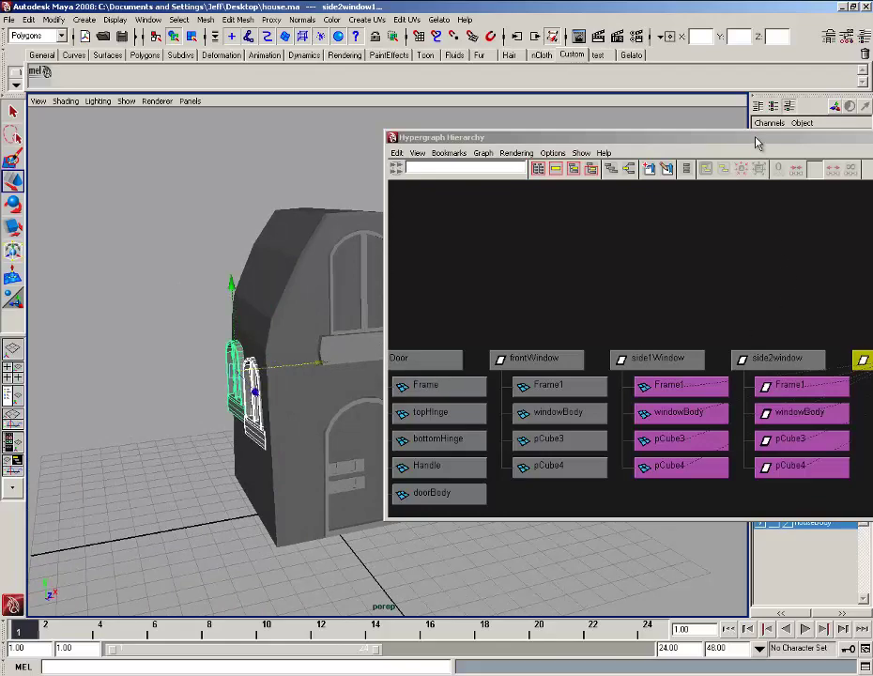
Flip the side1Window1 group through its depth axis with the Scale tool so it faces outward from the opposite wall.
{"action": "left_click_drag", "start_coordinate": [756, 139], "coordinate": [528, 139]}
{"action": "scroll", "coordinate": [631, 381], "scroll_direction": "down", "scroll_amount": 2}
{"action": "middle_click_drag", "start_coordinate": [625, 384], "coordinate": [454, 391], "text": "alt"}
{"action": "left_click", "coordinate": [543, 410]}
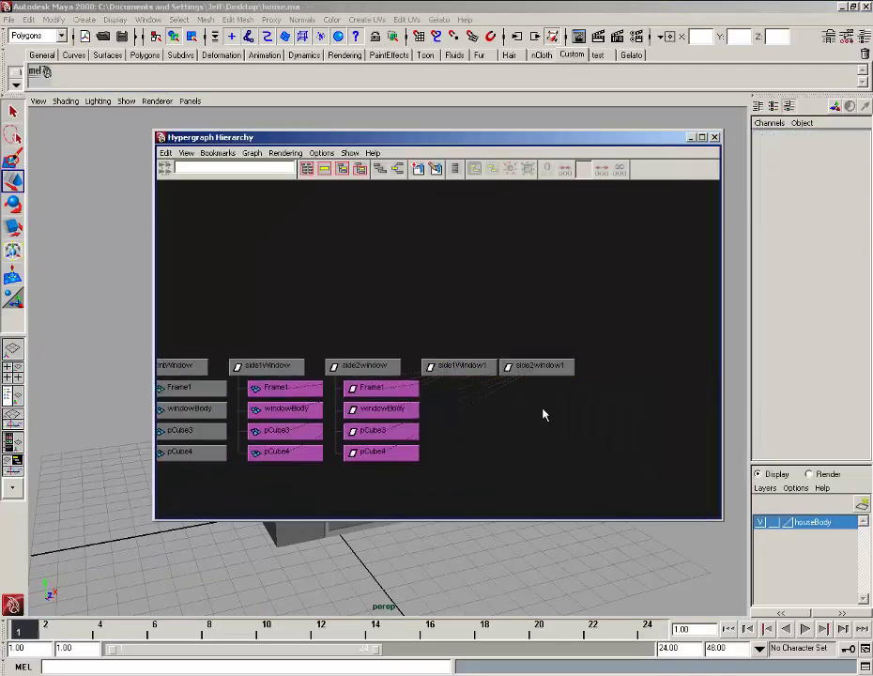
{"action": "left_click", "coordinate": [474, 367]}
{"action": "left_click", "coordinate": [530, 368]}
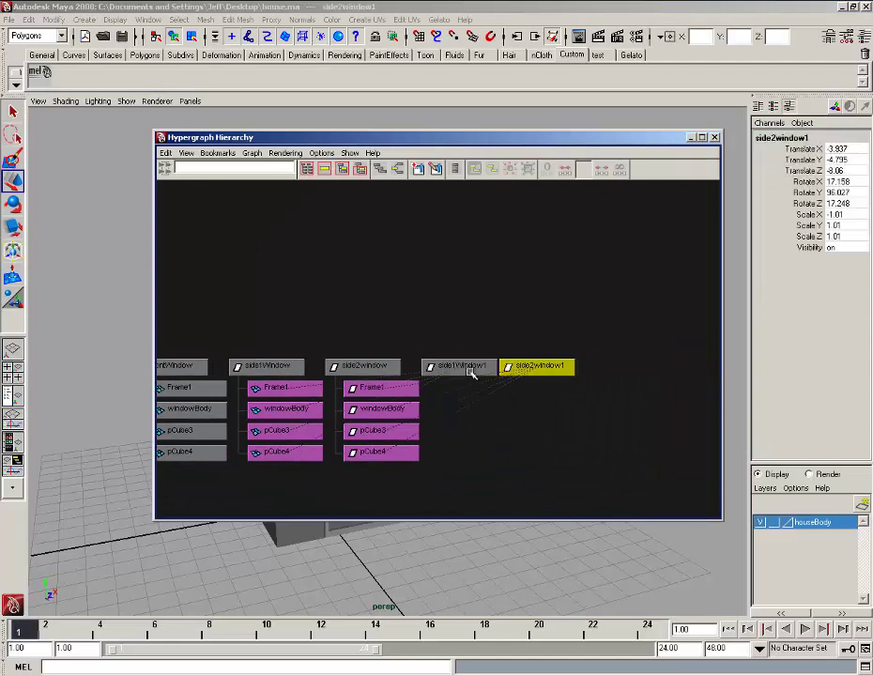
{"action": "left_click", "coordinate": [473, 367]}
{"action": "left_click_drag", "start_coordinate": [509, 146], "coordinate": [716, 128]}
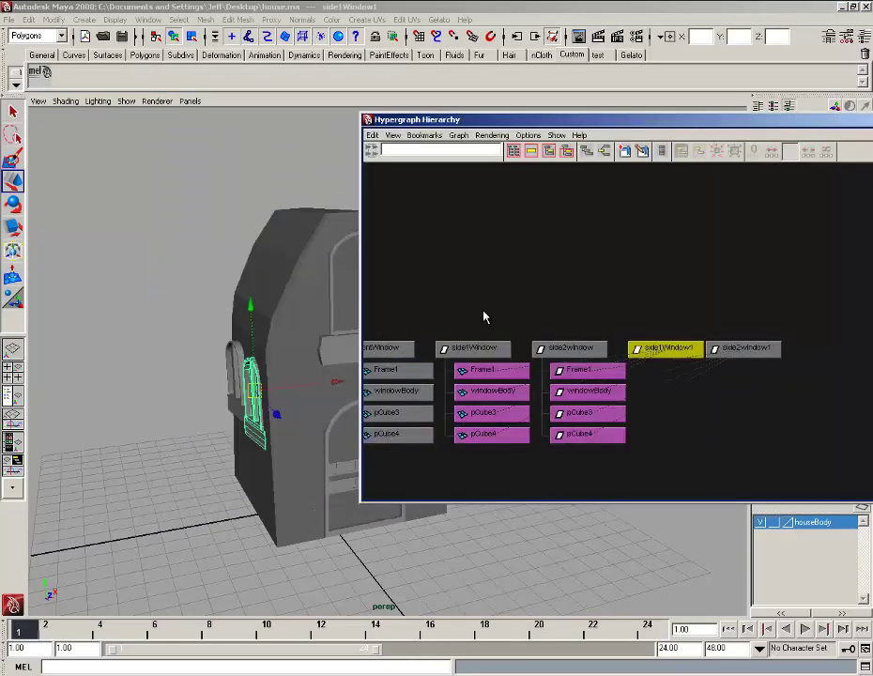
{"action": "left_click_drag", "start_coordinate": [239, 386], "coordinate": [268, 403], "text": "alt"}
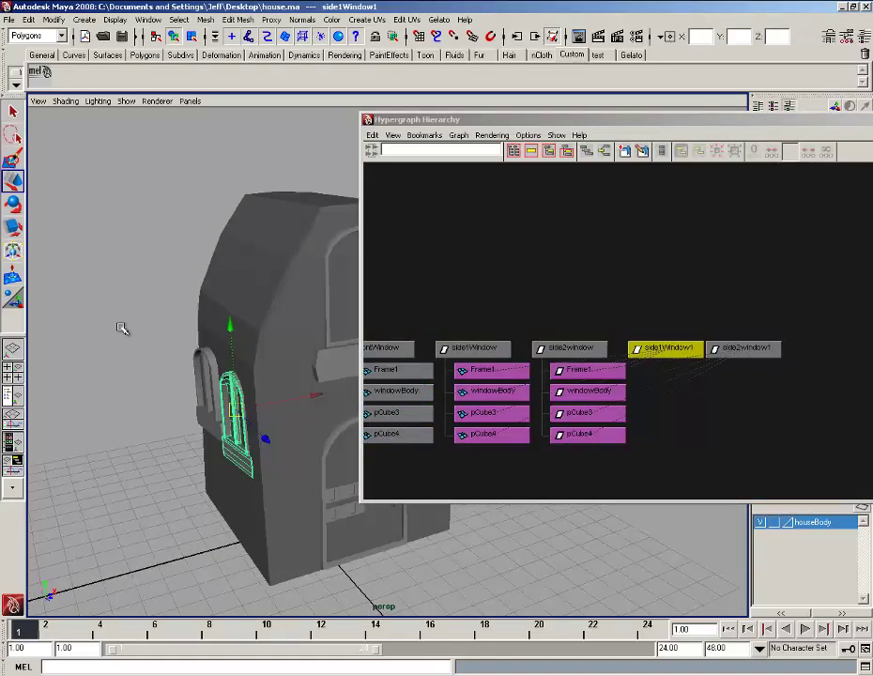
{"action": "left_click", "coordinate": [13, 228]}
{"action": "left_click_drag", "start_coordinate": [340, 390], "coordinate": [62, 283]}
{"action": "left_click", "coordinate": [14, 181]}
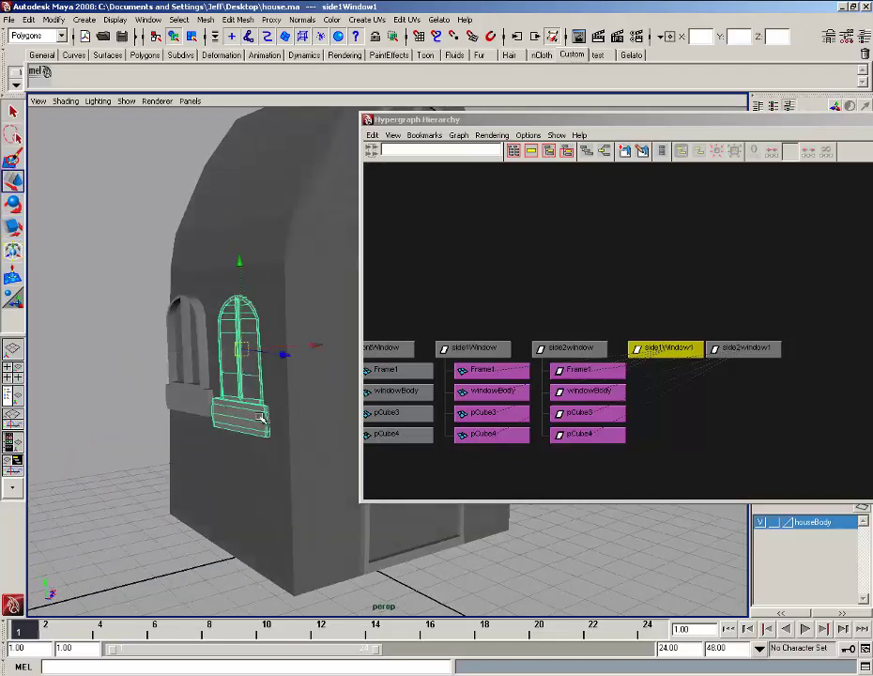
Flip the whole side2window1 group through its depth axis with the Scale tool so it also faces outward.
{"action": "left_click_drag", "start_coordinate": [188, 395], "coordinate": [291, 393], "text": "alt"}
{"action": "left_click", "coordinate": [225, 376]}
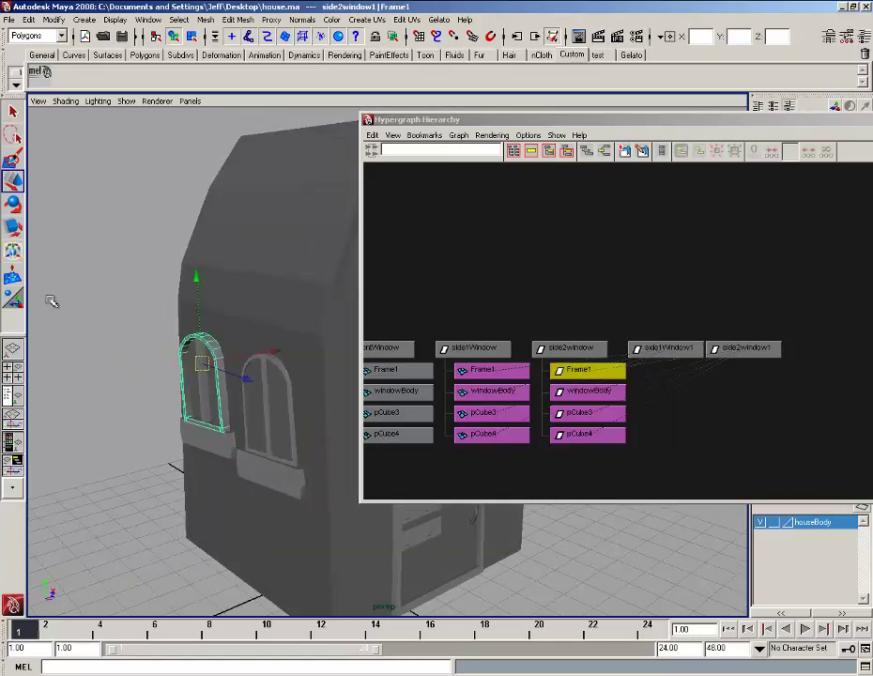
{"action": "left_click", "coordinate": [751, 350]}
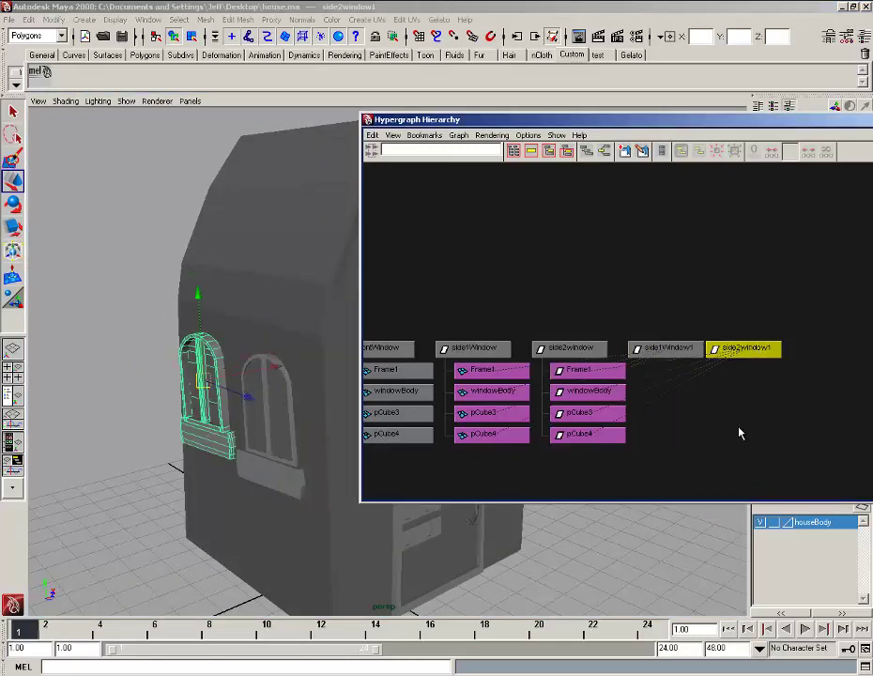
{"action": "left_click", "coordinate": [8, 228]}
{"action": "left_click_drag", "start_coordinate": [288, 373], "coordinate": [236, 345]}
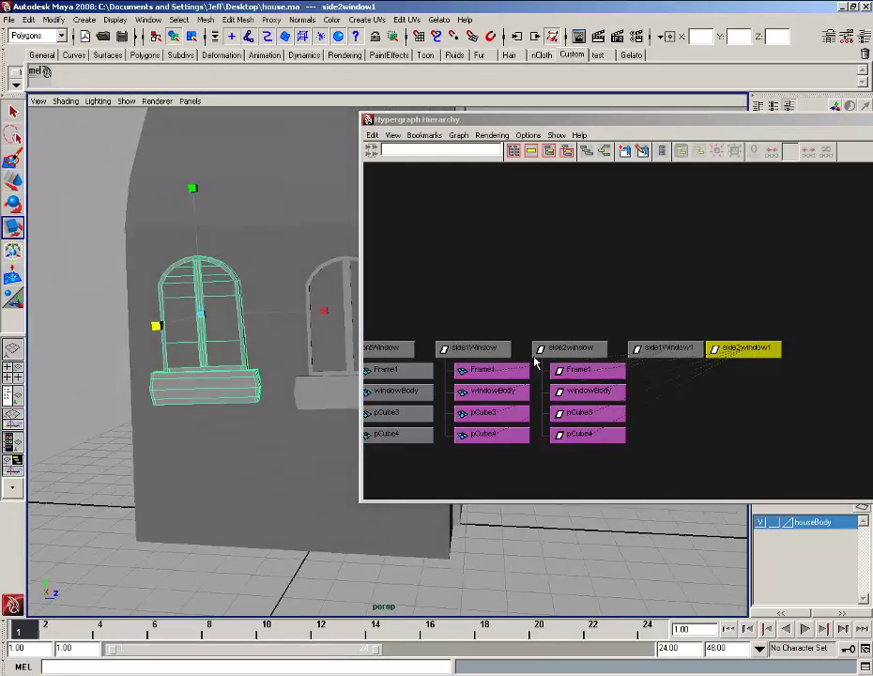
Tilt the side1Window1 group slightly with the Rotate tool and nudge its position along the wall.
{"action": "left_click", "coordinate": [640, 350]}
{"action": "middle_click_drag", "start_coordinate": [239, 317], "coordinate": [121, 318], "text": "alt"}
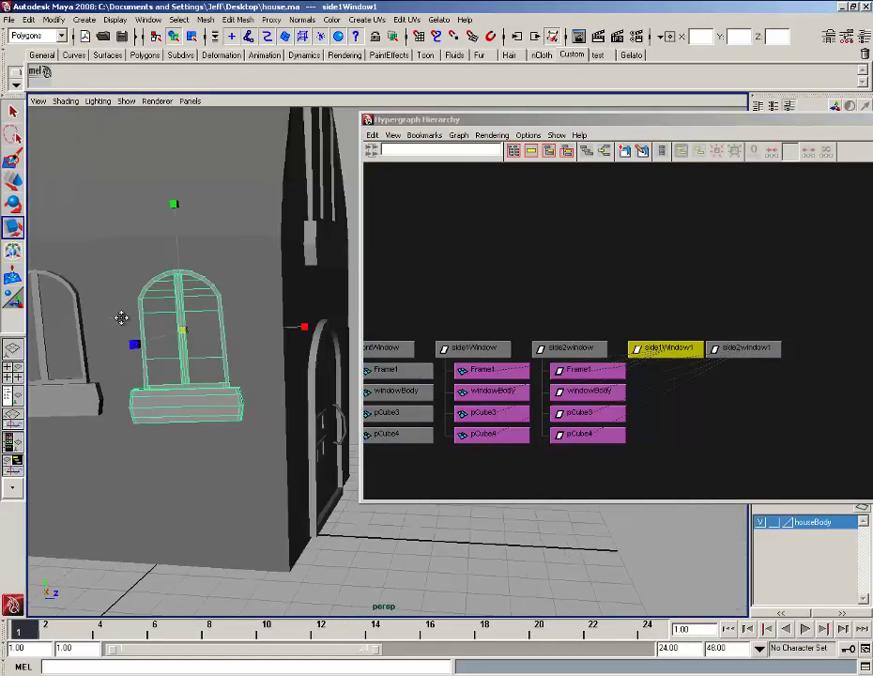
{"action": "left_click_drag", "start_coordinate": [121, 318], "coordinate": [178, 322], "text": "alt"}
{"action": "left_click", "coordinate": [11, 202]}
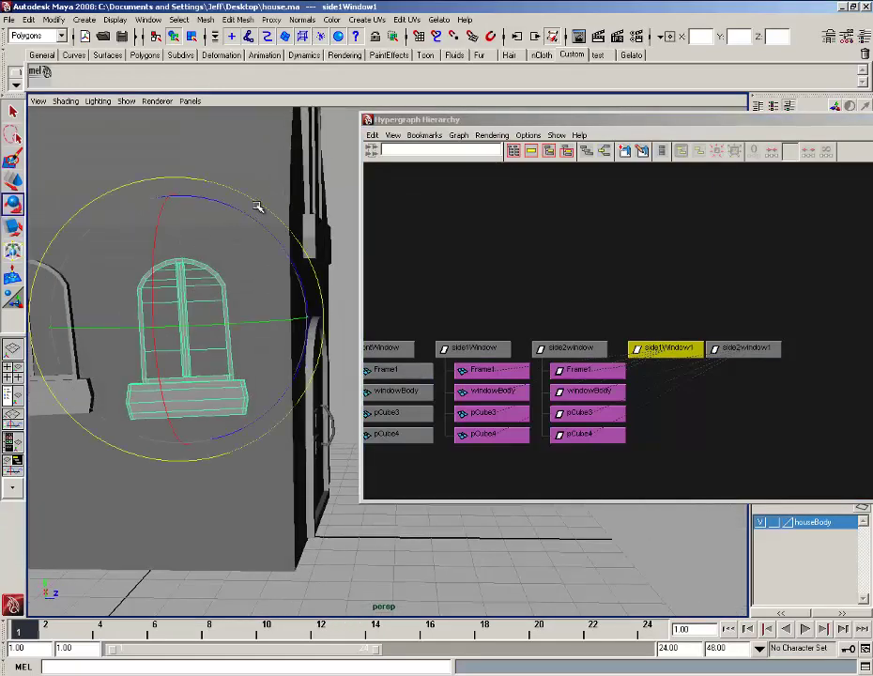
{"action": "left_click_drag", "start_coordinate": [265, 203], "coordinate": [231, 253], "text": "alt"}
{"action": "left_click", "coordinate": [13, 183]}
{"action": "right_click_drag", "start_coordinate": [282, 310], "coordinate": [256, 321], "text": "alt"}
{"action": "middle_click_drag", "start_coordinate": [256, 321], "coordinate": [144, 323], "text": "alt"}
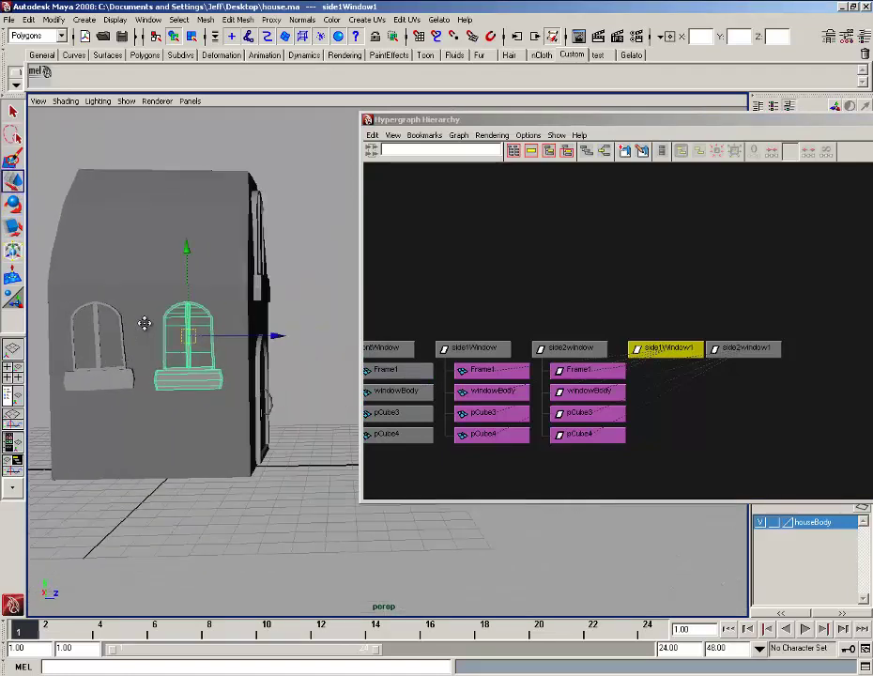
{"action": "left_click_drag", "start_coordinate": [144, 324], "coordinate": [242, 336], "text": "alt"}
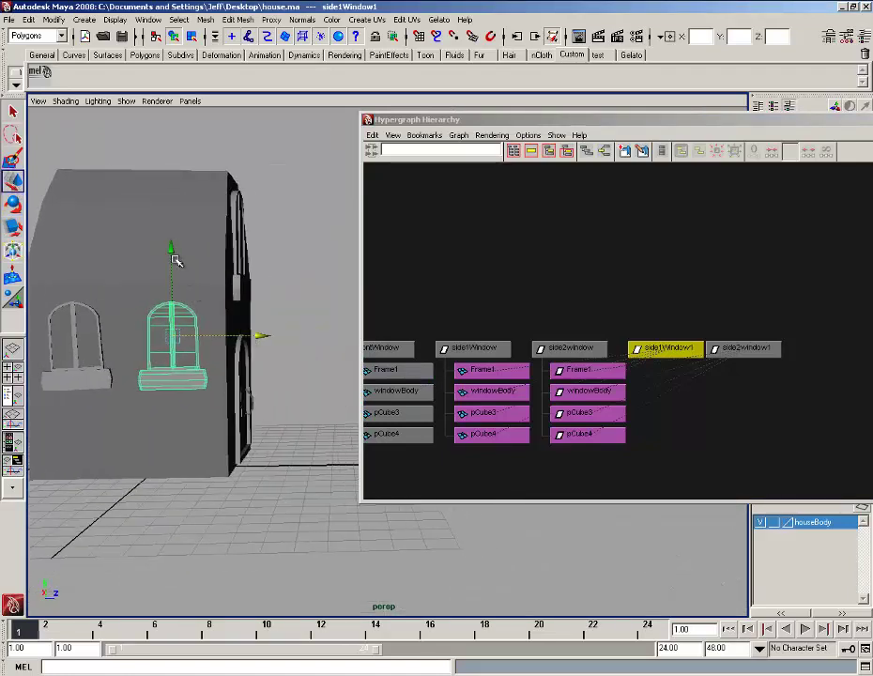
Tilt the whole side2window1 group slightly and lower it a little on the same wall.
{"action": "left_click", "coordinate": [86, 377]}
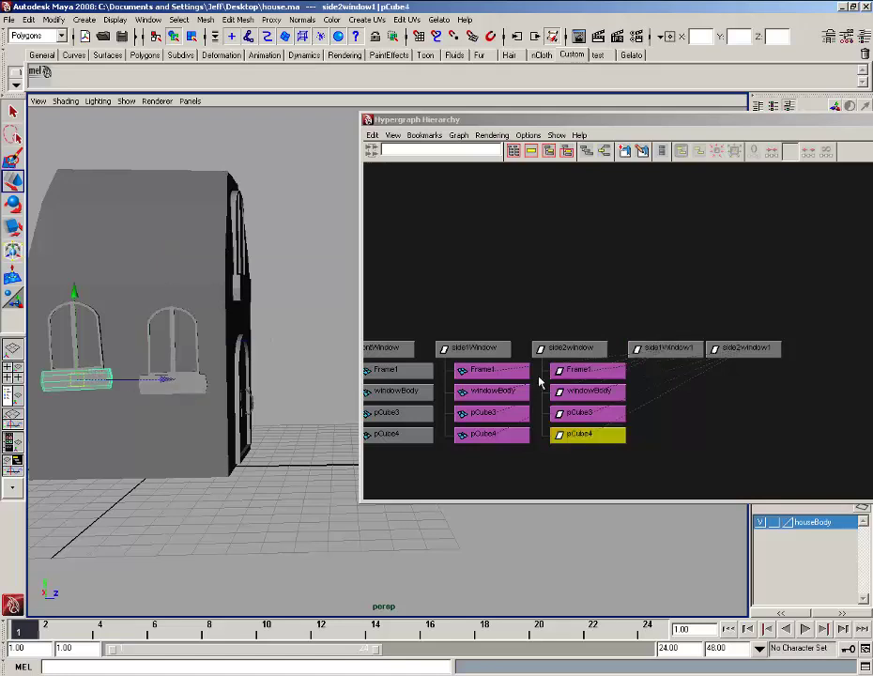
{"action": "left_click", "coordinate": [668, 349]}
{"action": "left_click", "coordinate": [740, 349]}
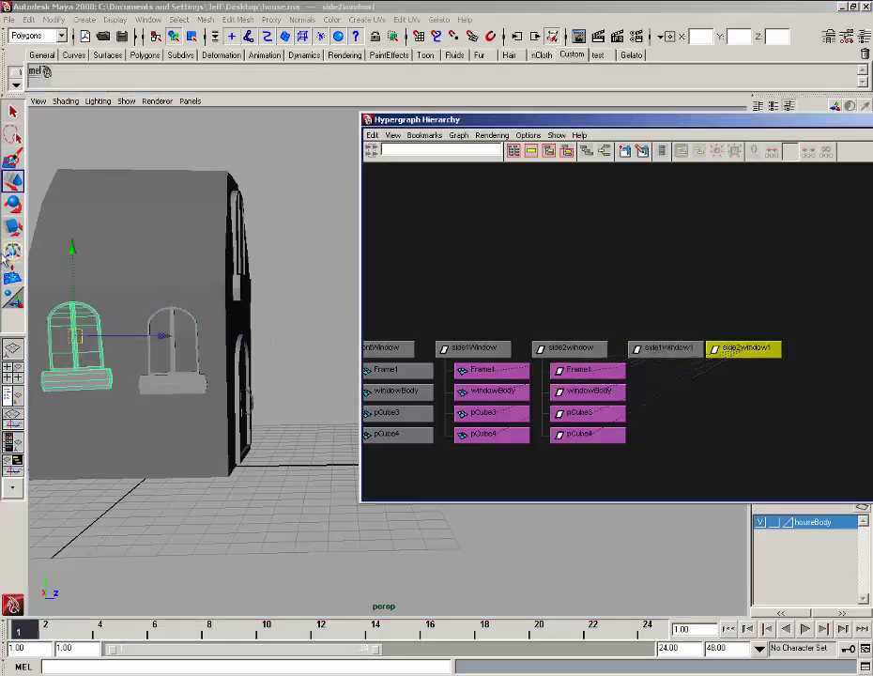
{"action": "key", "text": "e"}
{"action": "left_click_drag", "start_coordinate": [205, 275], "coordinate": [228, 299], "text": "alt"}
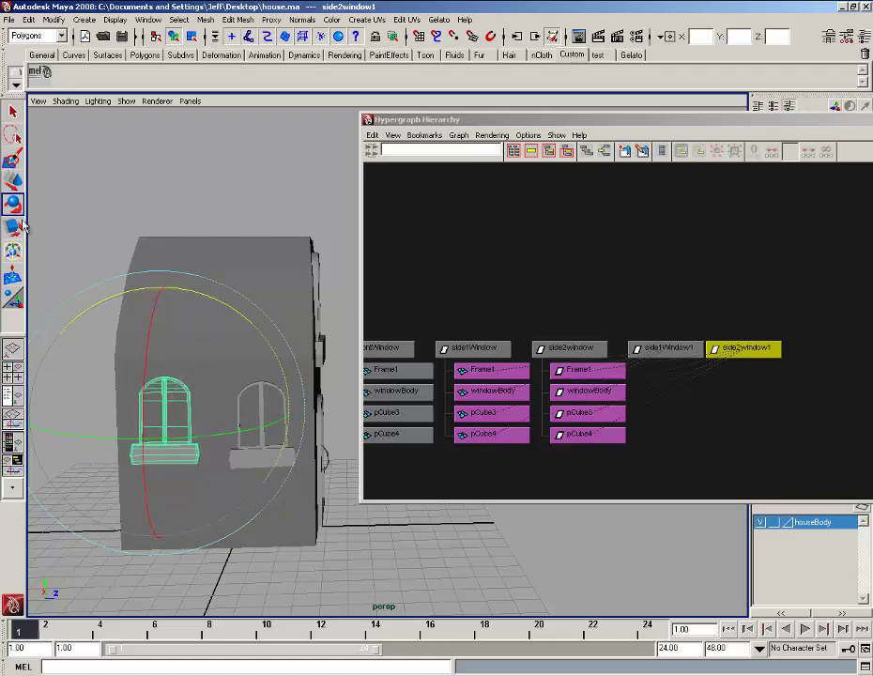
{"action": "left_click", "coordinate": [13, 180]}
{"action": "left_click_drag", "start_coordinate": [162, 330], "coordinate": [162, 334]}
Reselect the whole side1Window1 group and fine-tune its tilt with the Rotate tool.
{"action": "left_click", "coordinate": [353, 539]}
{"action": "middle_click_drag", "start_coordinate": [315, 526], "coordinate": [302, 484], "text": "alt"}
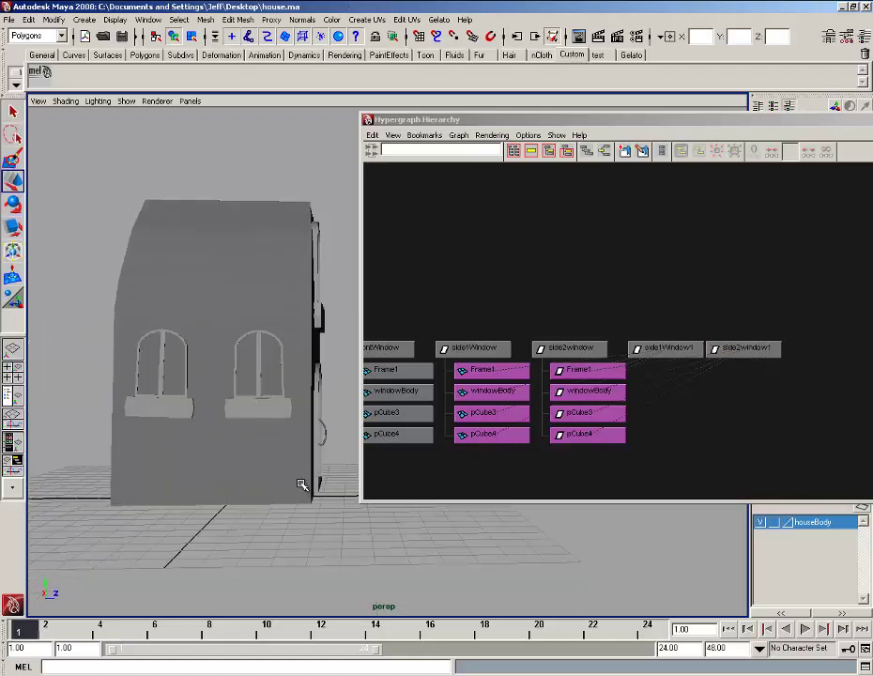
{"action": "scroll", "coordinate": [301, 483], "scroll_direction": "up", "scroll_amount": 4}
{"action": "middle_click_drag", "start_coordinate": [252, 463], "coordinate": [291, 499], "text": "alt"}
{"action": "left_click", "coordinate": [291, 499]}
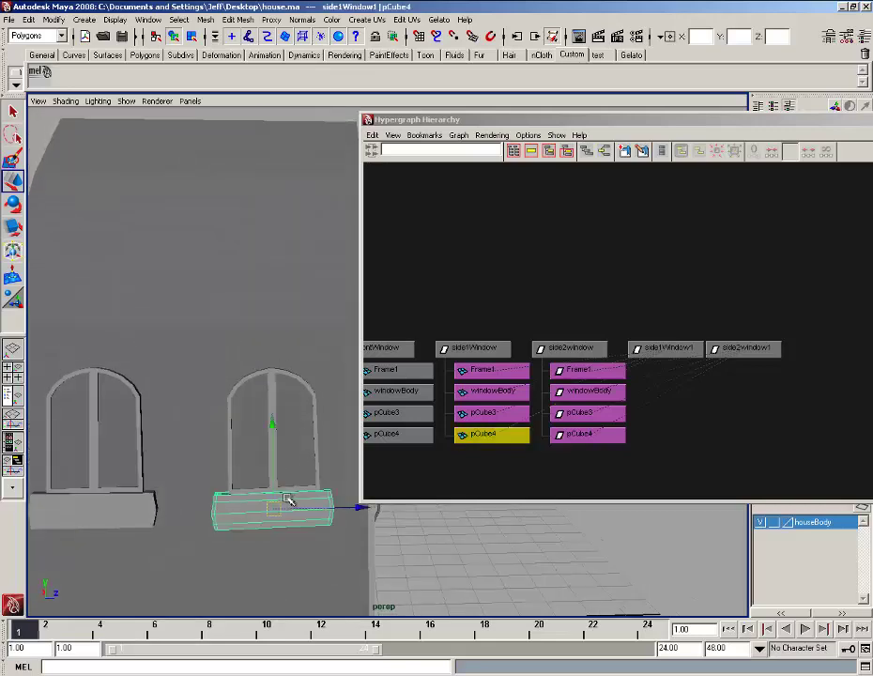
{"action": "left_click", "coordinate": [666, 349]}
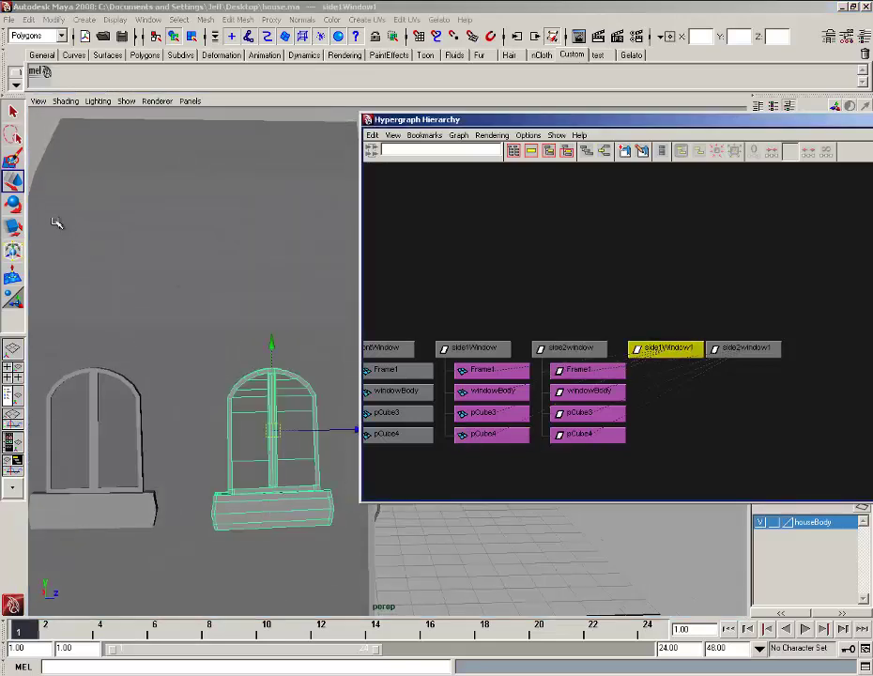
{"action": "left_click", "coordinate": [14, 203]}
{"action": "left_click", "coordinate": [265, 293]}
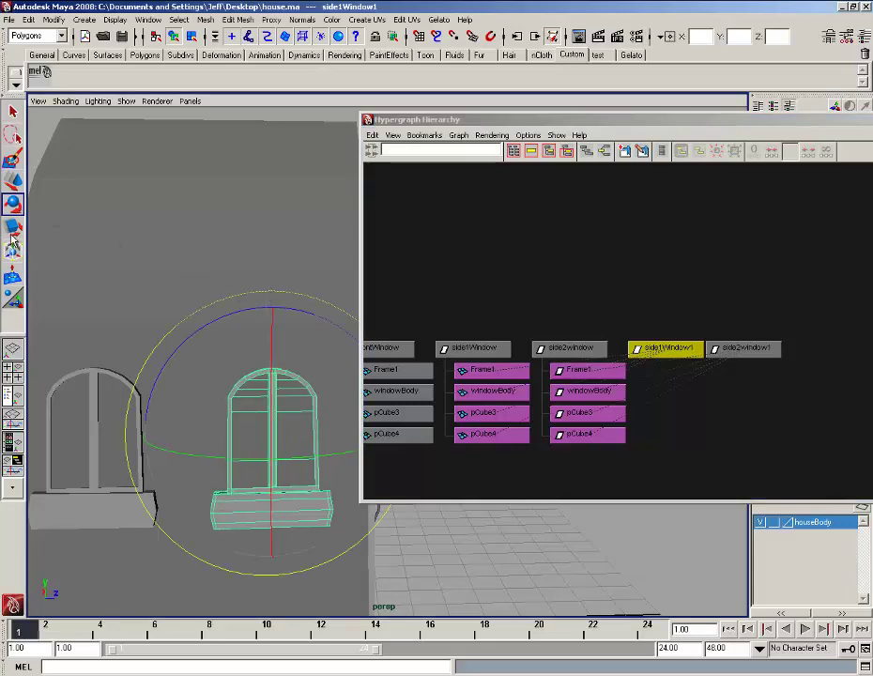
{"action": "left_click", "coordinate": [13, 181]}
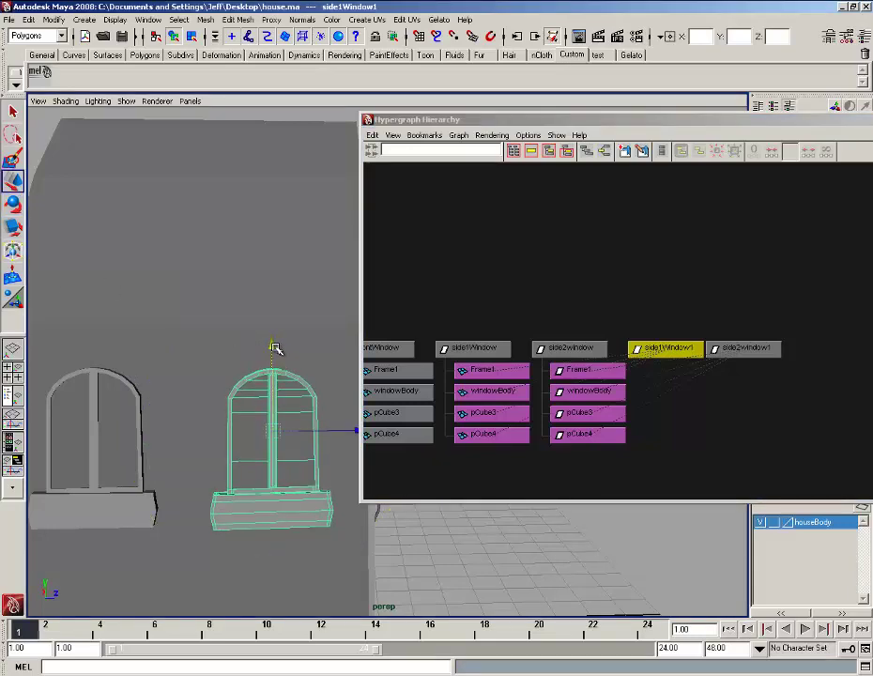
In the side view, tilt the original side1Window group slightly with the Rotate tool.
{"action": "key", "text": "space"}
{"action": "left_click_drag", "start_coordinate": [275, 348], "coordinate": [316, 349]}
{"action": "middle_click_drag", "start_coordinate": [305, 386], "coordinate": [141, 338], "text": "alt"}
{"action": "right_click_drag", "start_coordinate": [135, 322], "coordinate": [197, 481], "text": "alt"}
{"action": "left_click", "coordinate": [485, 349]}
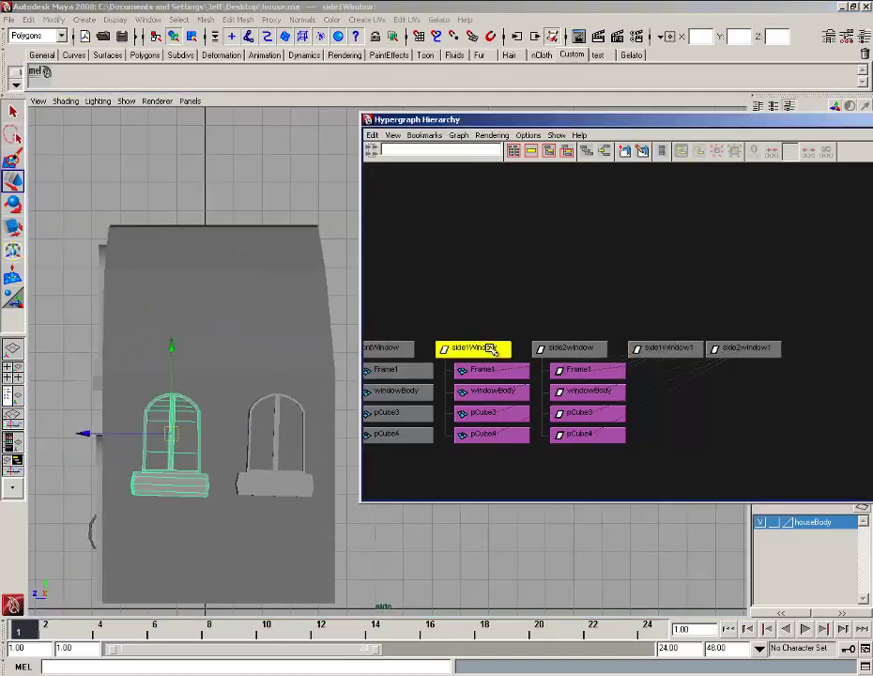
{"action": "left_click", "coordinate": [14, 204]}
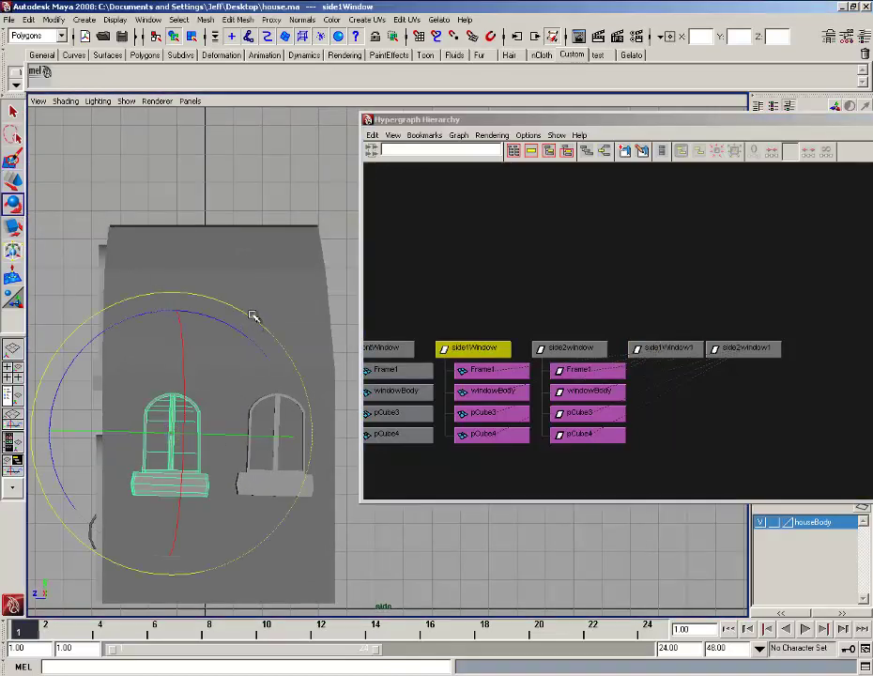
Tilt the side2window group slightly, adjust its height with the Move tool, and clear the selection.
{"action": "left_click", "coordinate": [569, 348]}
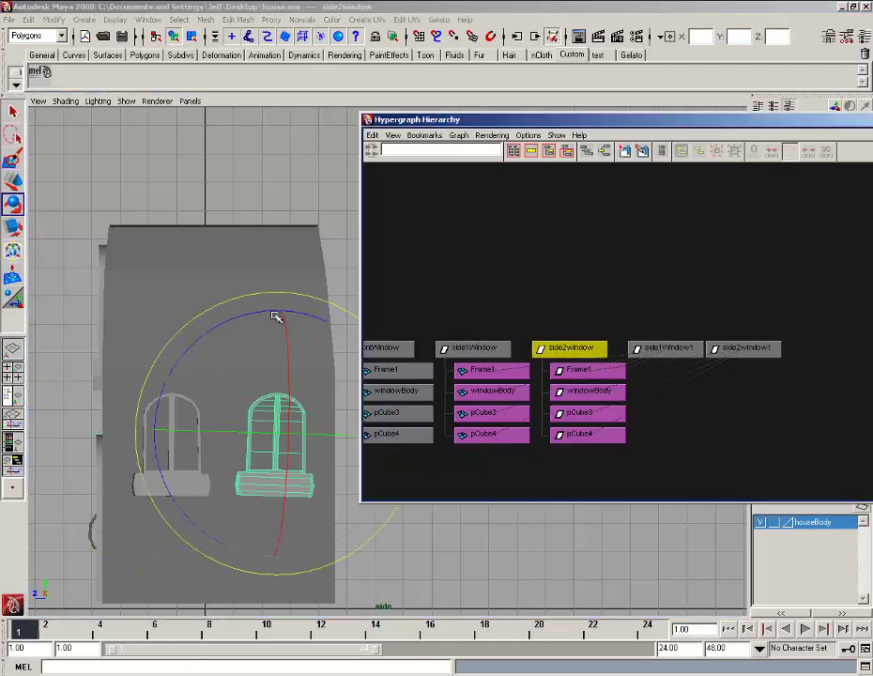
{"action": "left_click_drag", "start_coordinate": [272, 293], "coordinate": [270, 292]}
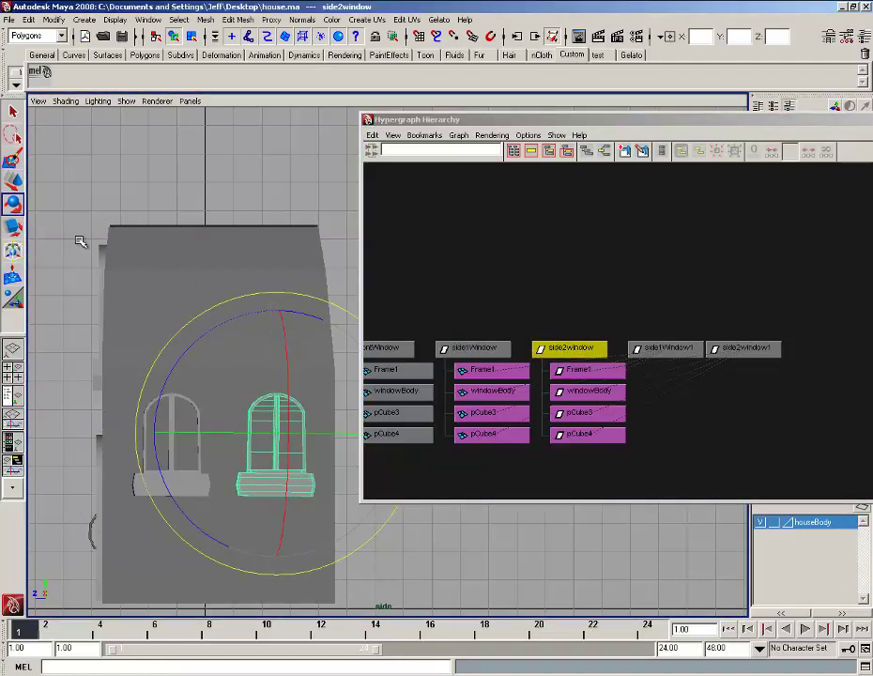
{"action": "left_click", "coordinate": [14, 184]}
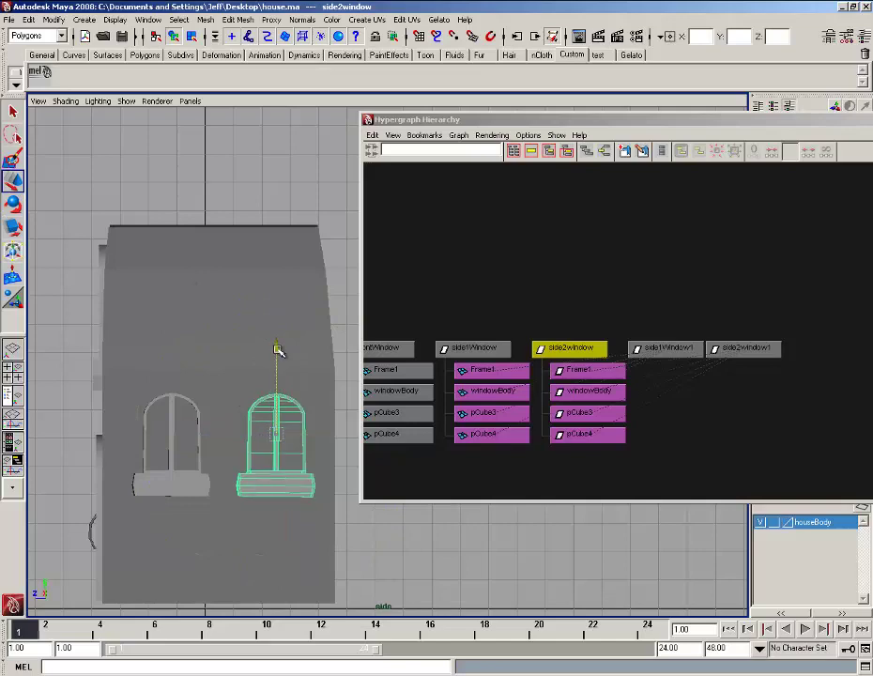
{"action": "left_click", "coordinate": [278, 349]}
{"action": "left_click", "coordinate": [349, 313]}
Examine the whole house in the perspective view, checking the window placement on both side walls and the front.
{"action": "right_click_drag", "start_coordinate": [348, 314], "coordinate": [299, 367], "text": "alt"}
{"action": "key", "text": "space"}
{"action": "left_click_drag", "start_coordinate": [299, 367], "coordinate": [261, 379]}
{"action": "right_click_drag", "start_coordinate": [261, 379], "coordinate": [168, 365], "text": "alt"}
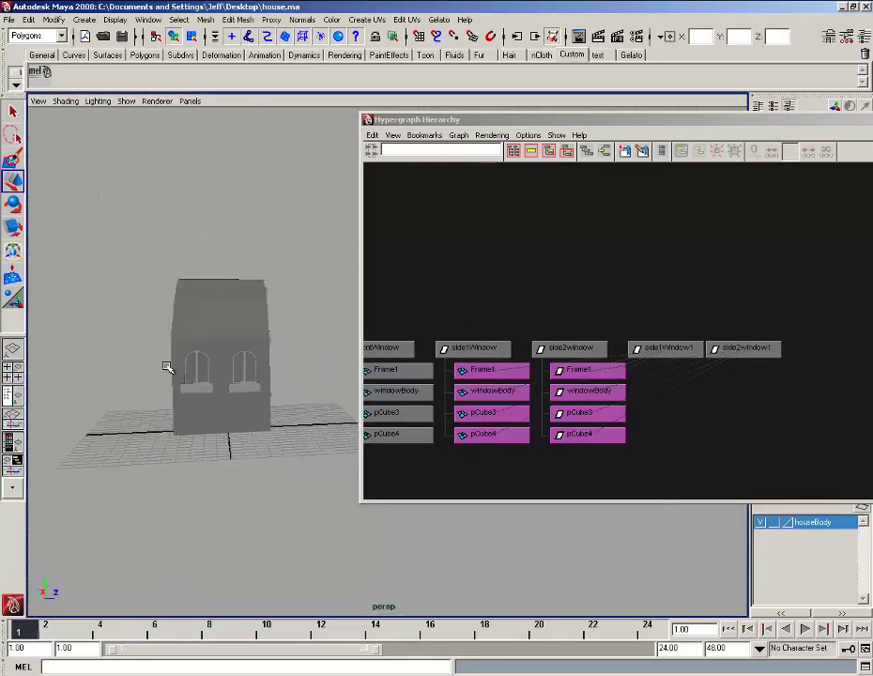
{"action": "left_click_drag", "start_coordinate": [168, 364], "coordinate": [208, 396], "text": "alt"}
{"action": "middle_click_drag", "start_coordinate": [209, 395], "coordinate": [147, 391], "text": "alt"}
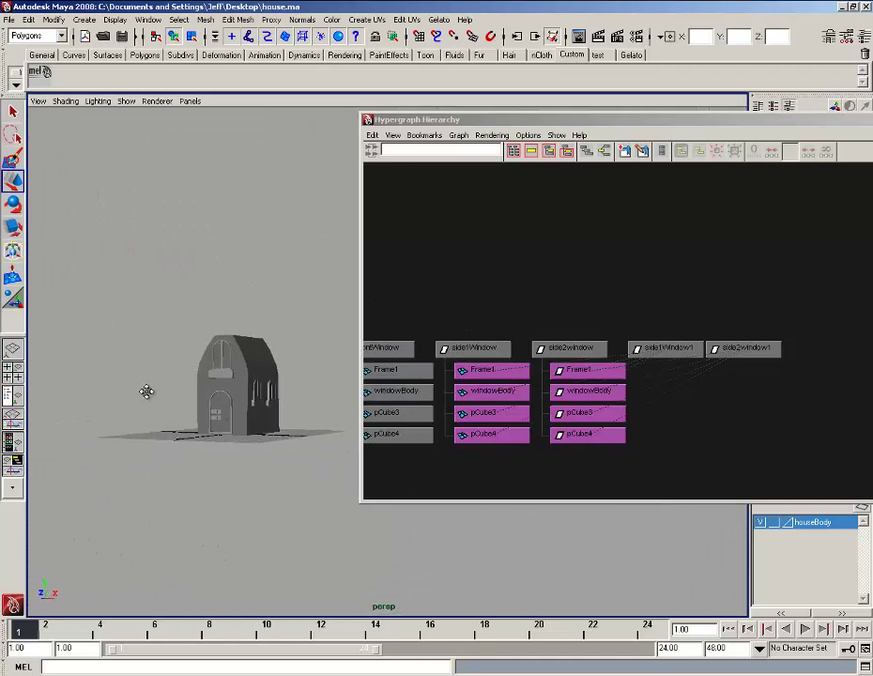
{"action": "right_click_drag", "start_coordinate": [146, 391], "coordinate": [318, 360], "text": "alt"}
{"action": "left_click_drag", "start_coordinate": [246, 384], "coordinate": [208, 370], "text": "alt"}
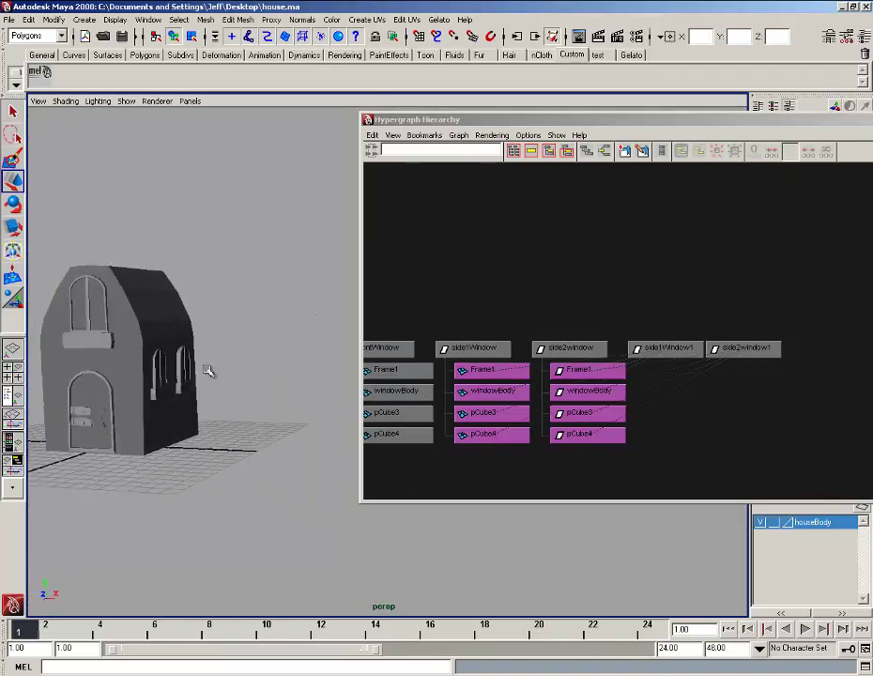
{"action": "right_click_drag", "start_coordinate": [209, 370], "coordinate": [176, 372], "text": "alt"}
{"action": "left_click_drag", "start_coordinate": [176, 372], "coordinate": [268, 374], "text": "alt"}
{"action": "right_click_drag", "start_coordinate": [268, 373], "coordinate": [236, 375], "text": "alt"}
{"action": "left_click_drag", "start_coordinate": [238, 376], "coordinate": [264, 376], "text": "alt"}
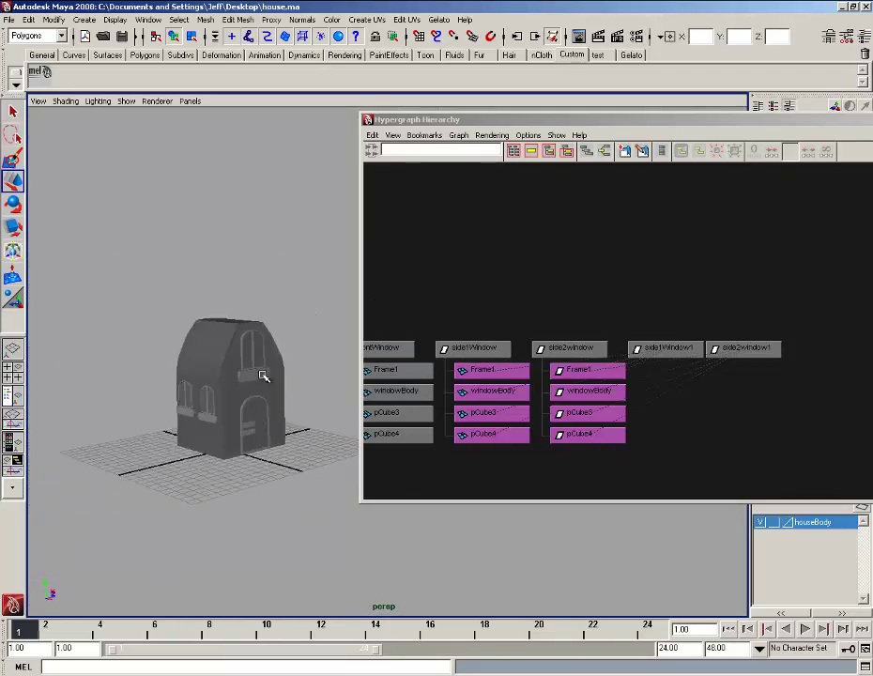
Minimize the Hypergraph Hierarchy window to clear the perspective view of the house.
{"action": "left_click_drag", "start_coordinate": [749, 126], "coordinate": [589, 134]}
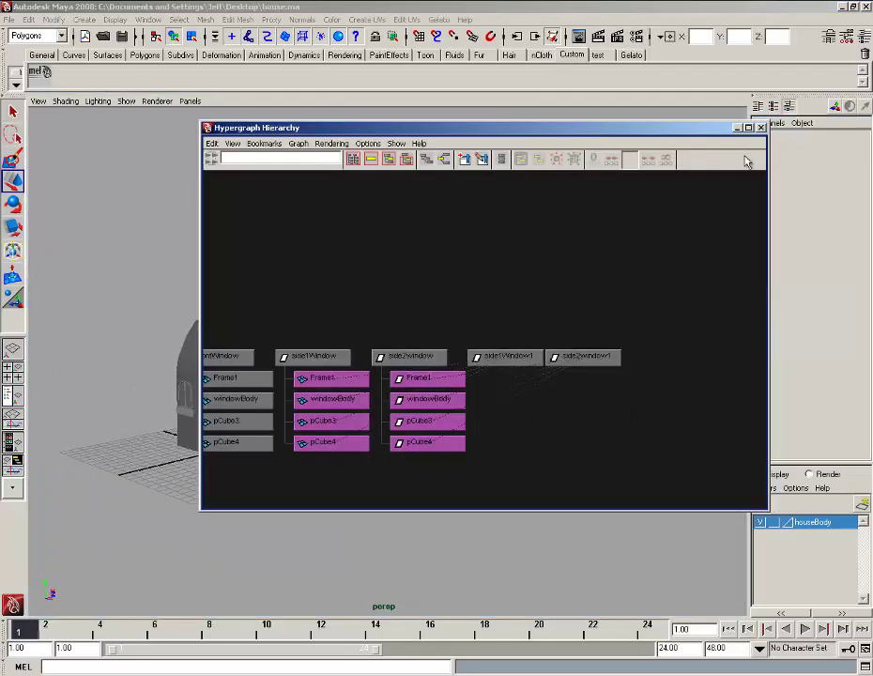
{"action": "left_click", "coordinate": [737, 128]}
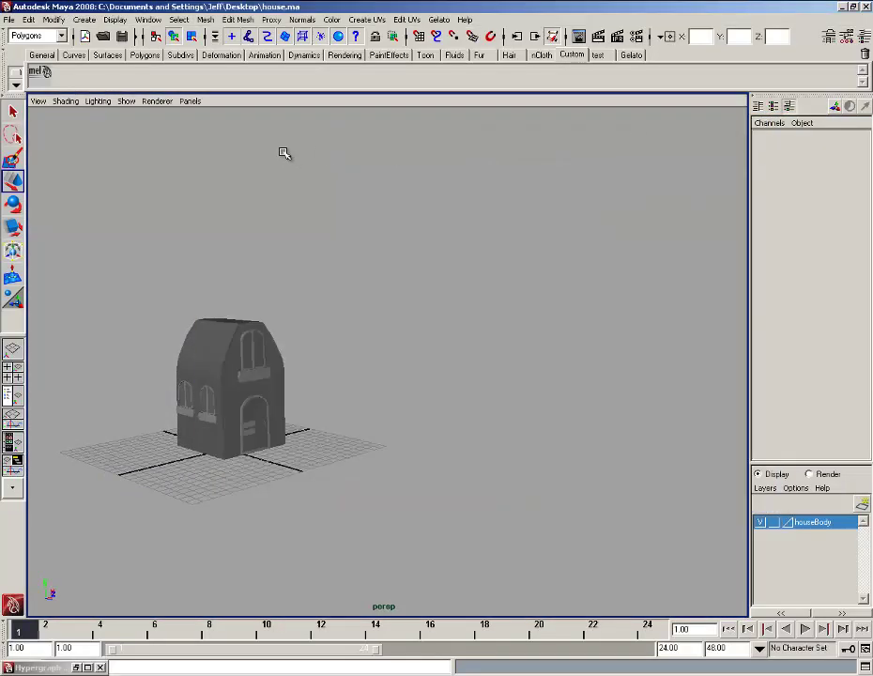
{"action": "scroll", "coordinate": [226, 327], "scroll_direction": "up", "scroll_amount": 2}
{"action": "middle_click_drag", "start_coordinate": [226, 328], "coordinate": [290, 305], "text": "alt"}
{"action": "left_click_drag", "start_coordinate": [263, 326], "coordinate": [246, 361], "text": "alt"}
{"action": "scroll", "coordinate": [241, 324], "scroll_direction": "up", "scroll_amount": 3}
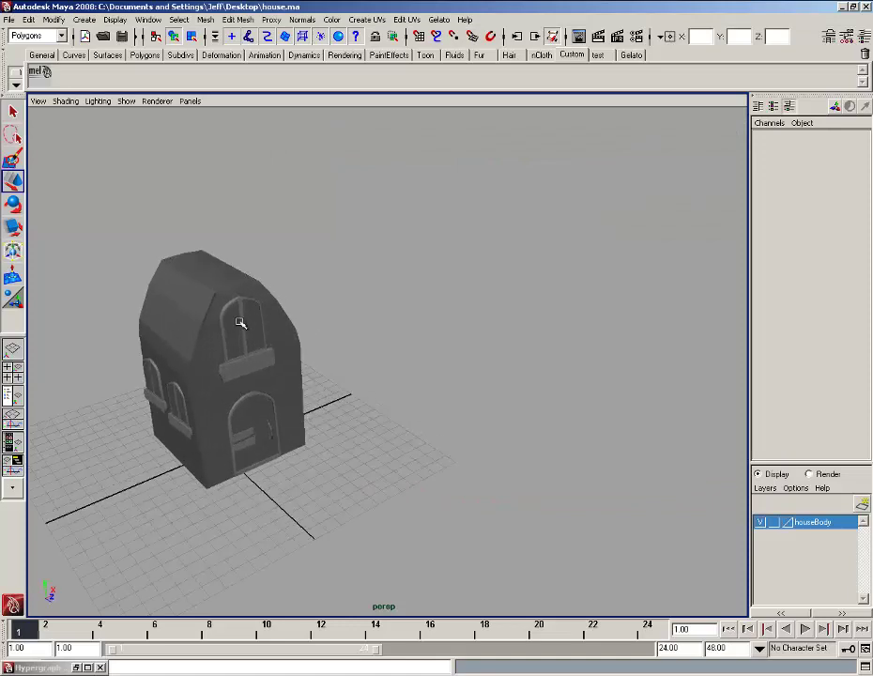
{"action": "middle_click_drag", "start_coordinate": [235, 301], "coordinate": [314, 306], "text": "alt"}
{"action": "left_click_drag", "start_coordinate": [315, 306], "coordinate": [286, 321], "text": "alt"}
Delete the mirrored half of the house body, pCube2.
{"action": "left_click", "coordinate": [269, 318]}
{"action": "left_click", "coordinate": [332, 304]}
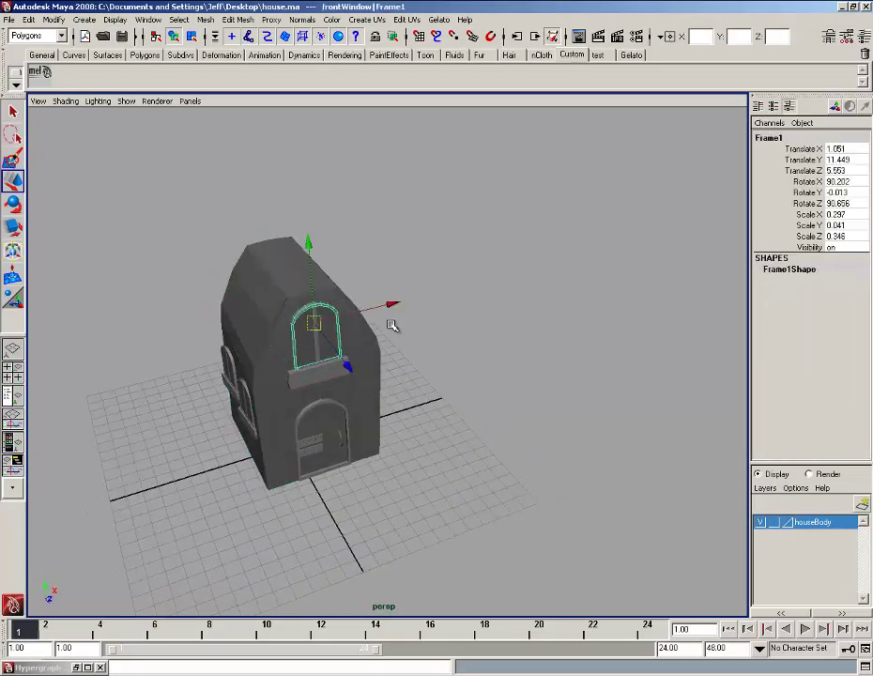
{"action": "left_click", "coordinate": [345, 293]}
{"action": "left_click", "coordinate": [278, 307]}
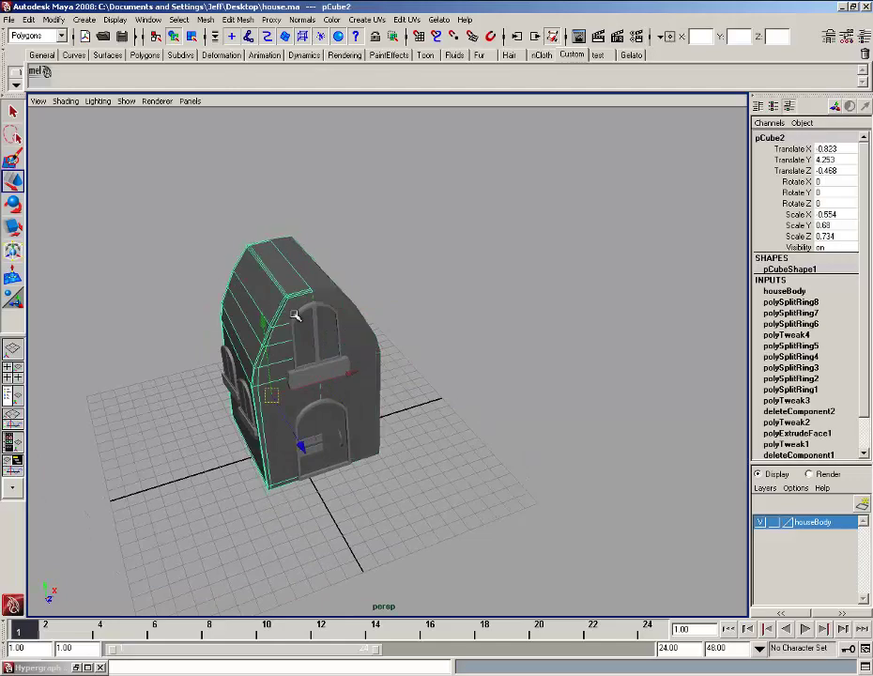
{"action": "key", "text": "Delete"}
Select all vertices along the open centre edge of the remaining house half, pCube1.
{"action": "left_click", "coordinate": [305, 300]}
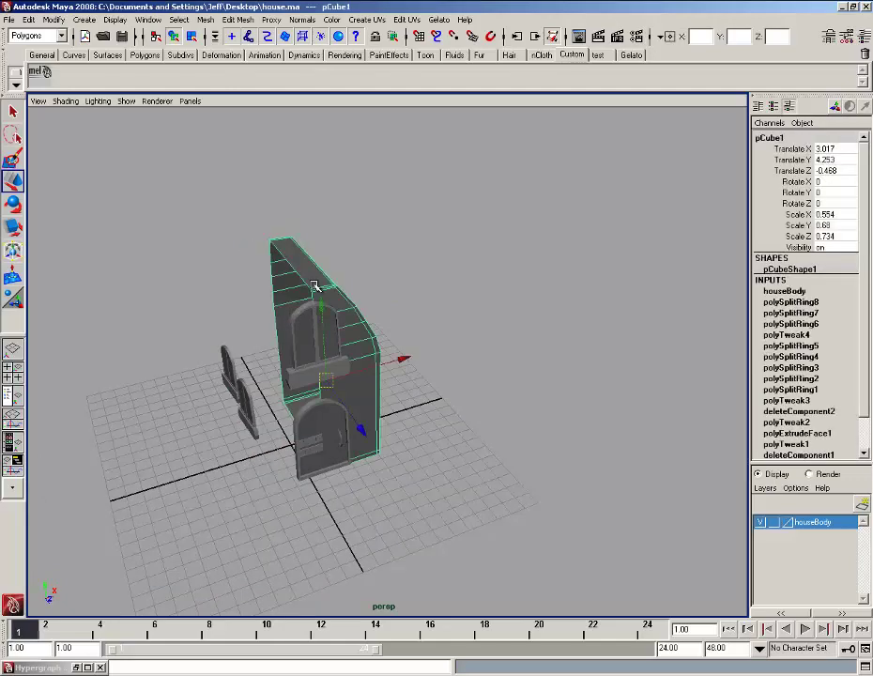
{"action": "left_click_drag", "start_coordinate": [315, 287], "coordinate": [335, 285], "text": "alt"}
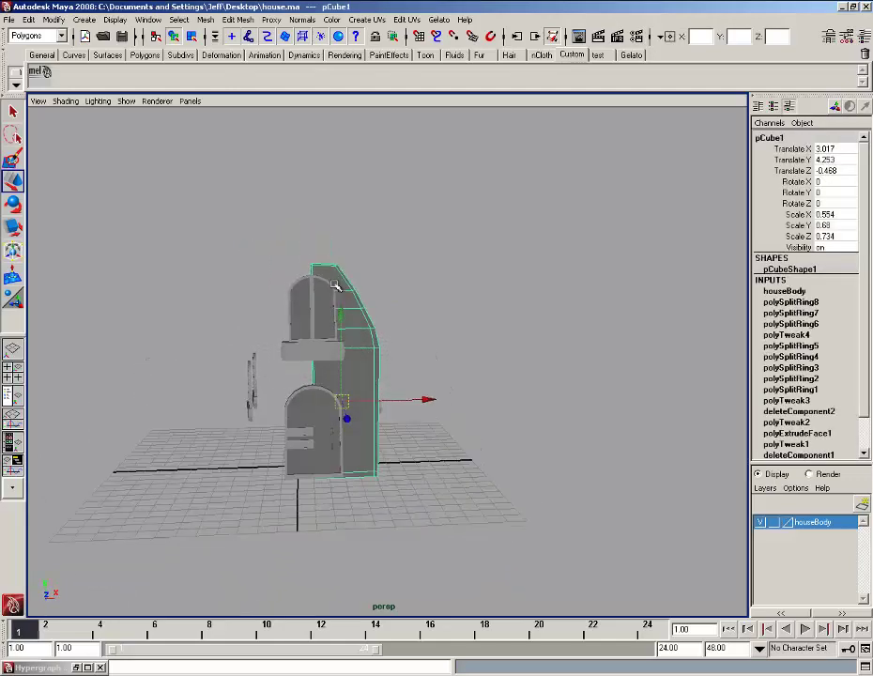
{"action": "right_click_drag", "start_coordinate": [333, 282], "coordinate": [291, 293]}
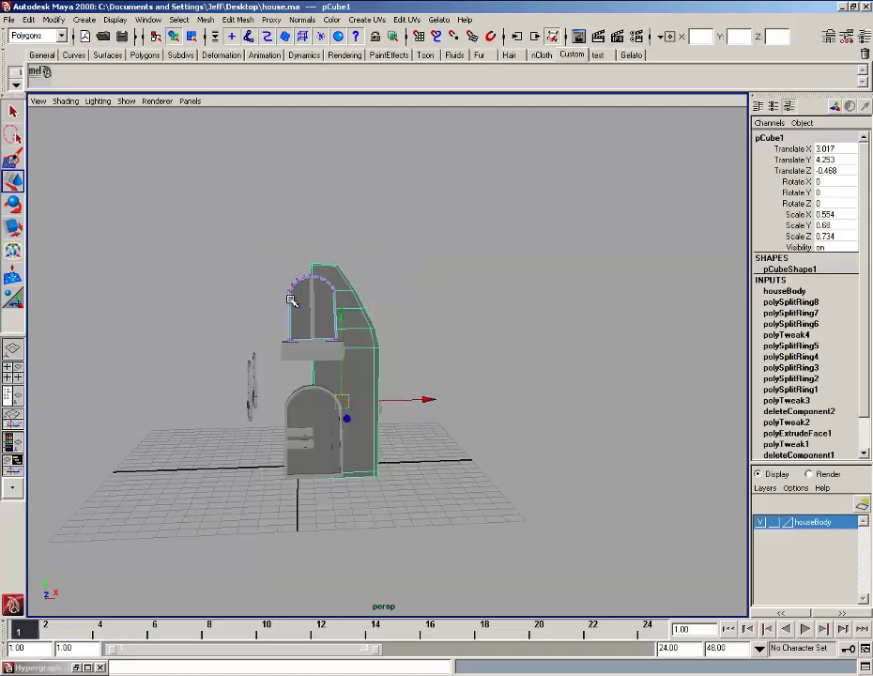
{"action": "left_click_drag", "start_coordinate": [291, 298], "coordinate": [293, 314], "text": "alt"}
{"action": "left_click", "coordinate": [363, 247]}
{"action": "right_click_drag", "start_coordinate": [322, 268], "coordinate": [413, 288]}
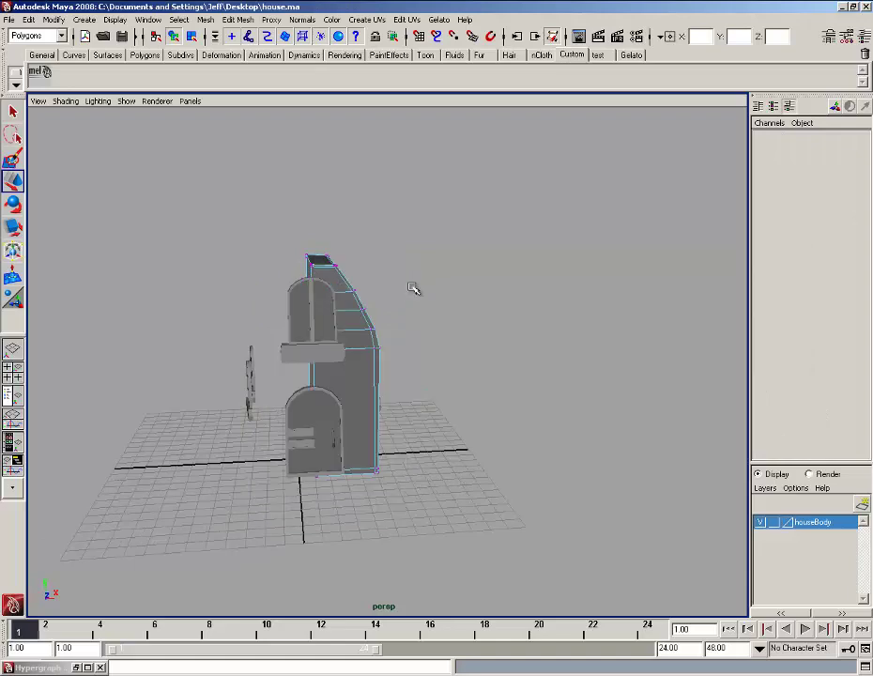
{"action": "right_click_drag", "start_coordinate": [366, 327], "coordinate": [399, 309]}
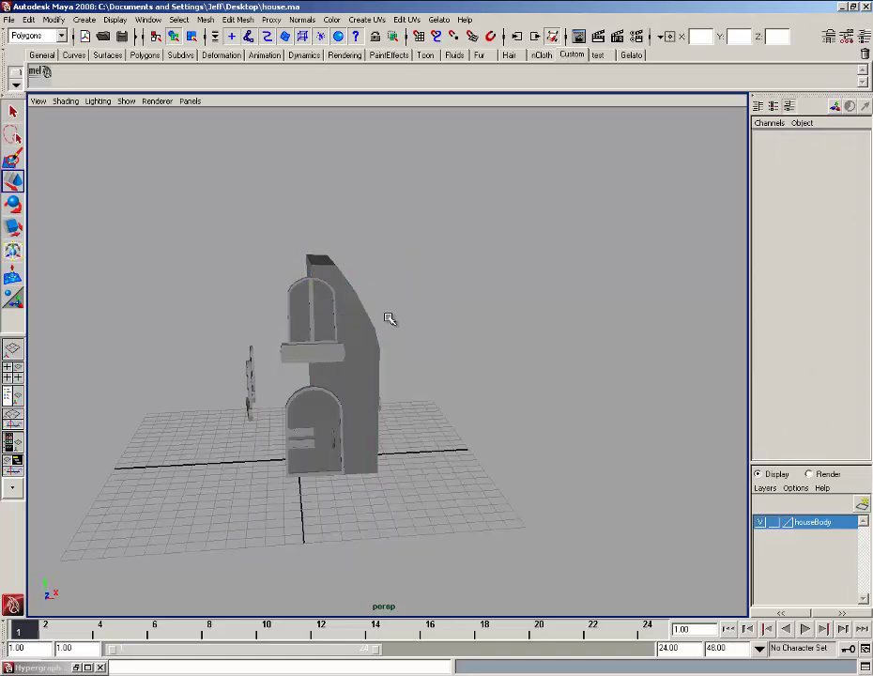
{"action": "left_click_drag", "start_coordinate": [389, 318], "coordinate": [353, 317], "text": "alt"}
{"action": "right_click_drag", "start_coordinate": [354, 317], "coordinate": [329, 310]}
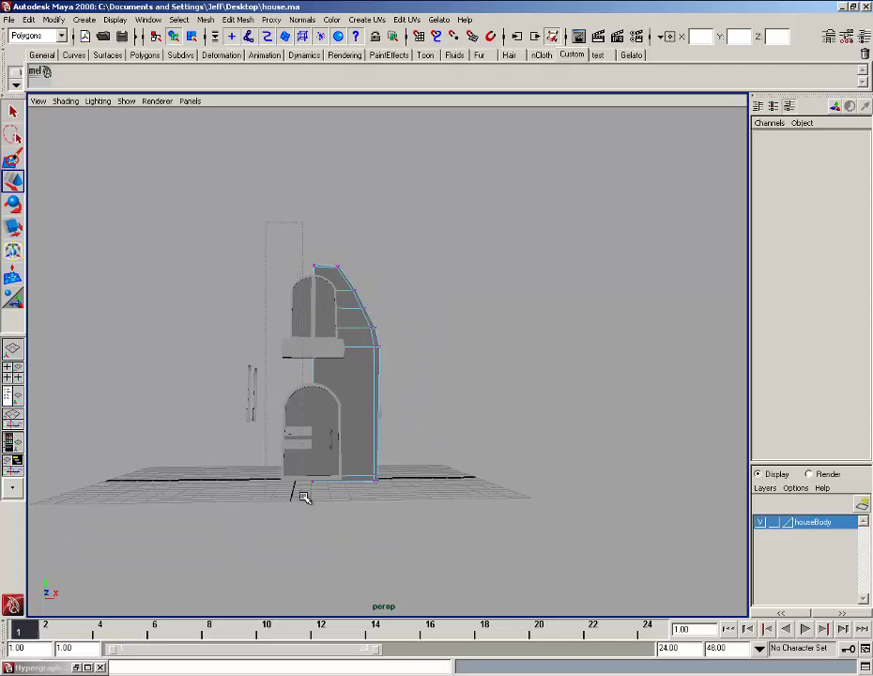
{"action": "left_click_drag", "start_coordinate": [318, 495], "coordinate": [319, 498]}
{"action": "left_click_drag", "start_coordinate": [332, 447], "coordinate": [403, 435], "text": "alt"}
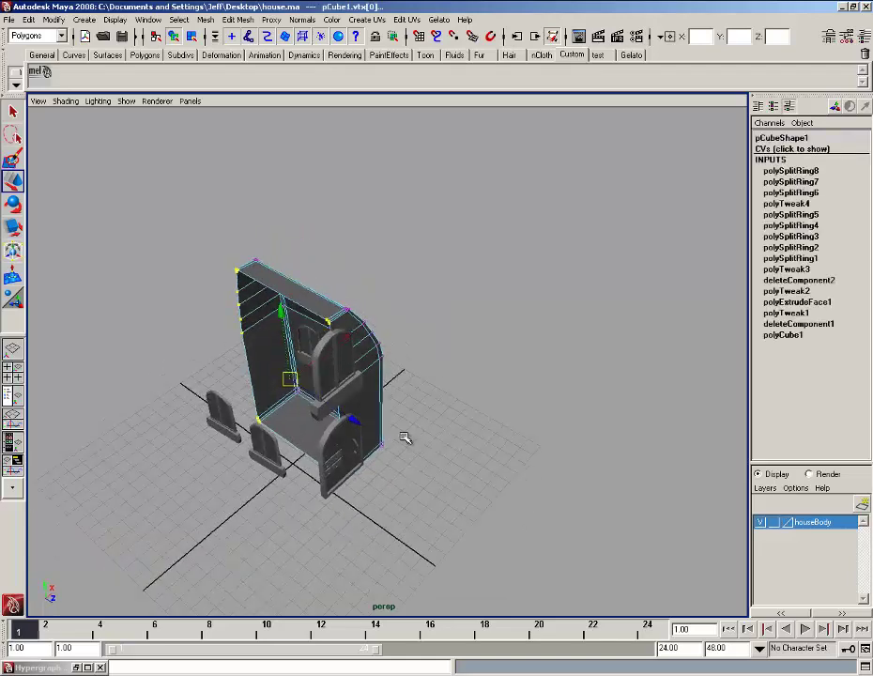
Scale the selected centre-edge vertices into line and return pCube1 to object selection.
{"action": "left_click", "coordinate": [15, 230]}
{"action": "left_click_drag", "start_coordinate": [321, 352], "coordinate": [306, 377], "text": "alt"}
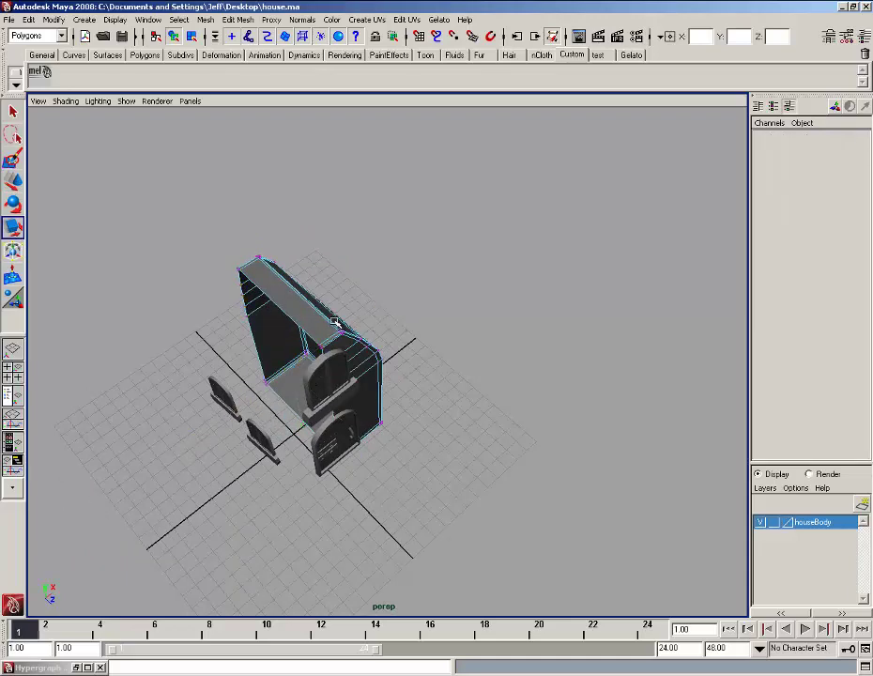
{"action": "right_click_drag", "start_coordinate": [331, 303], "coordinate": [370, 298]}
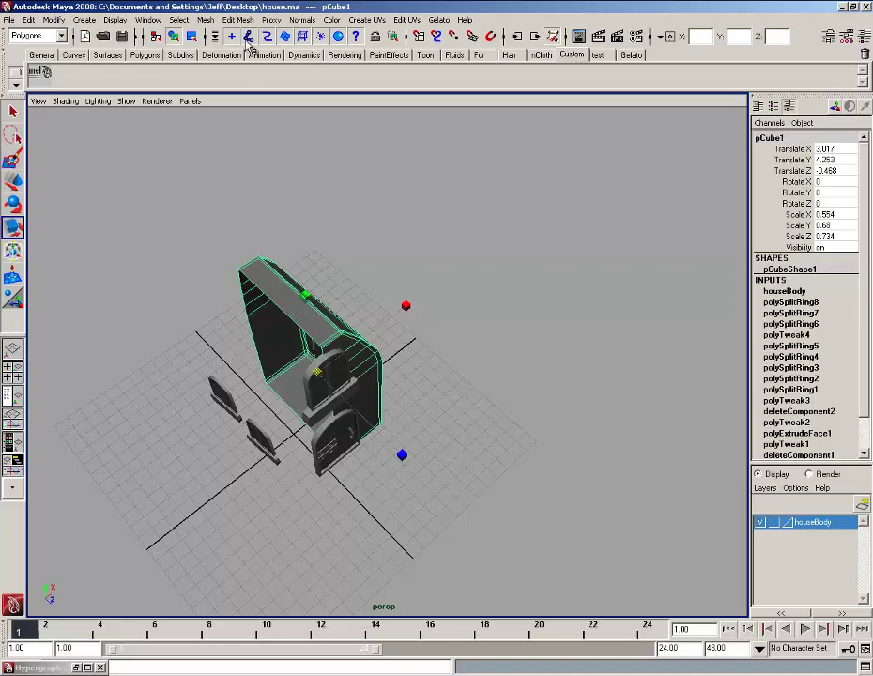
Mirror the remaining house half, pCube1, with Mirror Geometry to rebuild the full body, and check the result from several sides.
{"action": "left_click", "coordinate": [205, 19]}
{"action": "left_click", "coordinate": [232, 309]}
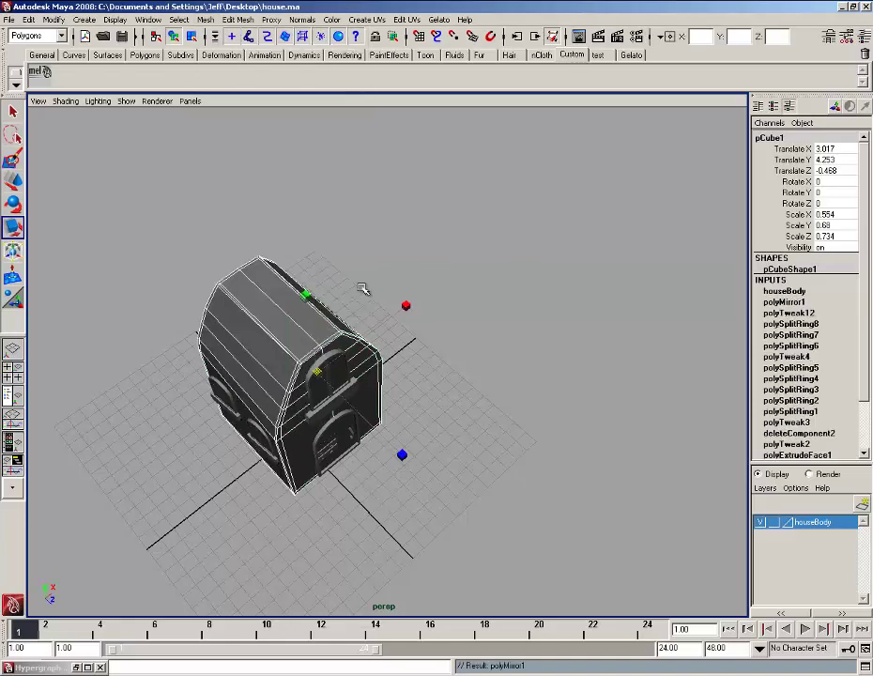
{"action": "left_click", "coordinate": [365, 290]}
{"action": "left_click_drag", "start_coordinate": [304, 349], "coordinate": [241, 296], "text": "alt"}
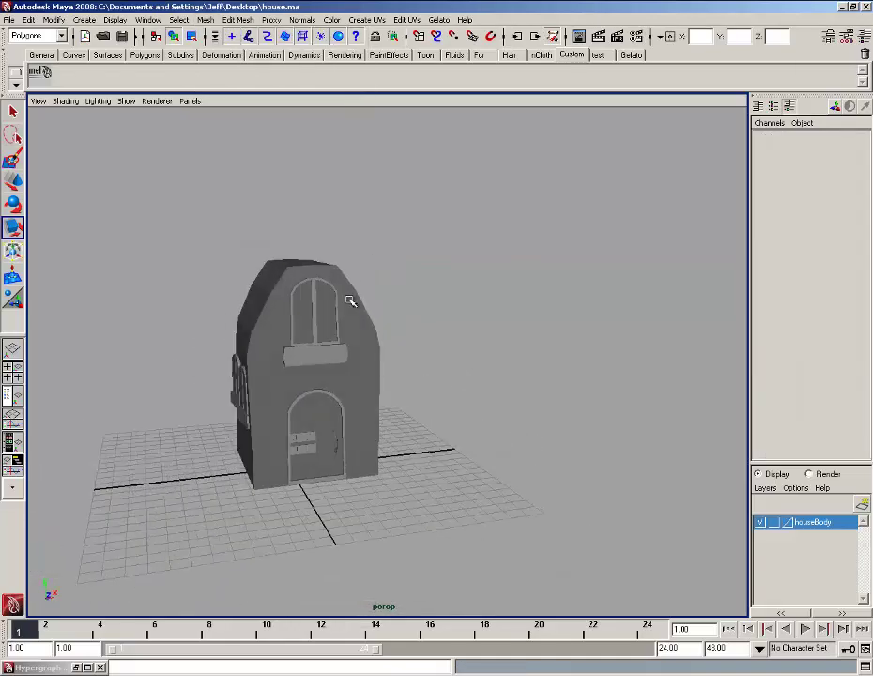
{"action": "left_click", "coordinate": [350, 301]}
{"action": "left_click_drag", "start_coordinate": [349, 301], "coordinate": [244, 281], "text": "alt"}
{"action": "left_click", "coordinate": [244, 280]}
{"action": "right_click_drag", "start_coordinate": [246, 281], "coordinate": [358, 308], "text": "alt"}
{"action": "left_click_drag", "start_coordinate": [358, 308], "coordinate": [233, 341], "text": "alt"}
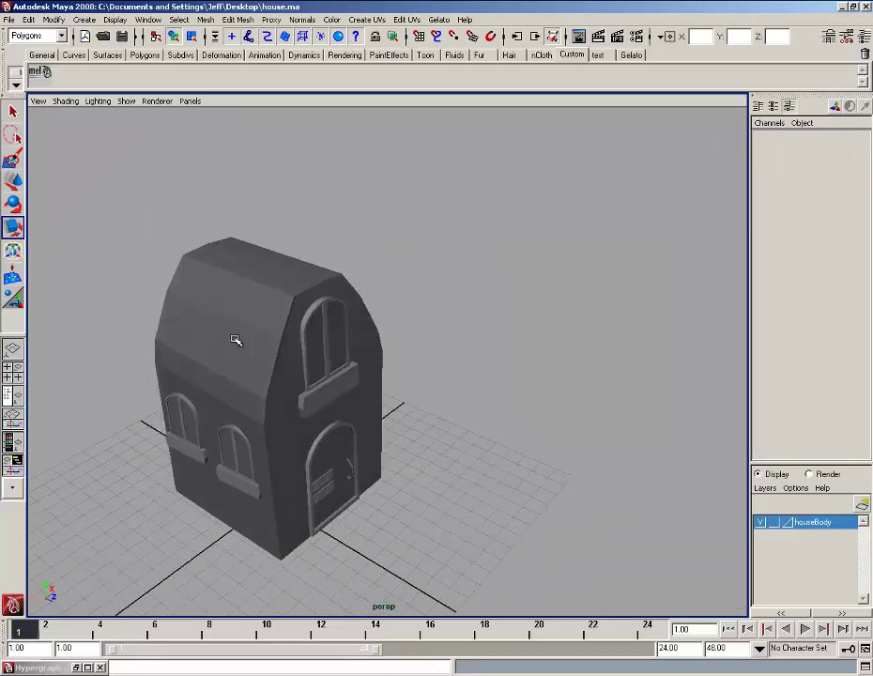
Paint-select the roof faces of the house body pCube1 along one slope and across the flat top.
{"action": "left_click", "coordinate": [239, 328]}
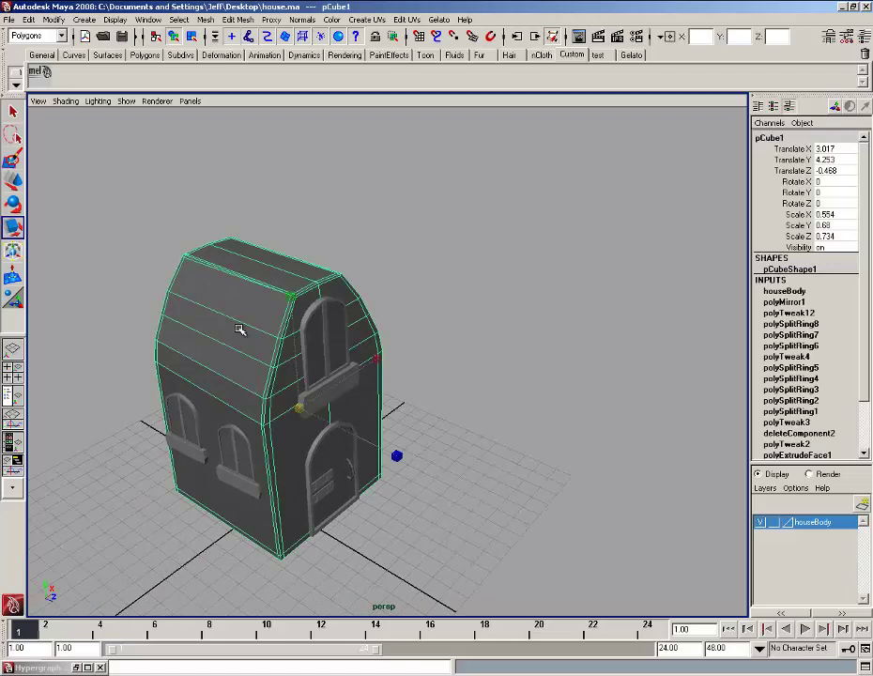
{"action": "left_click", "coordinate": [12, 160]}
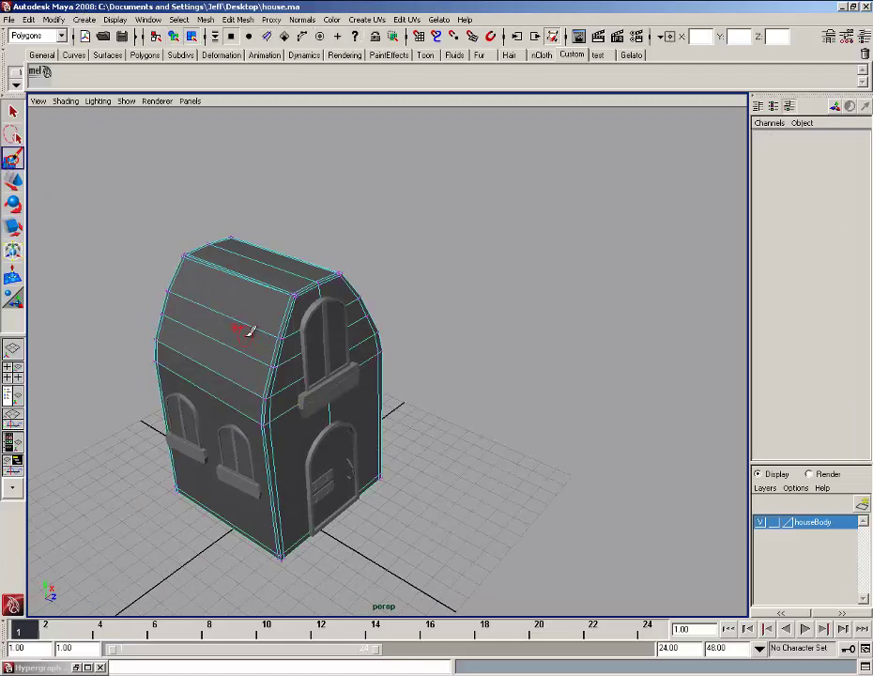
{"action": "right_click_drag", "start_coordinate": [250, 328], "coordinate": [240, 343]}
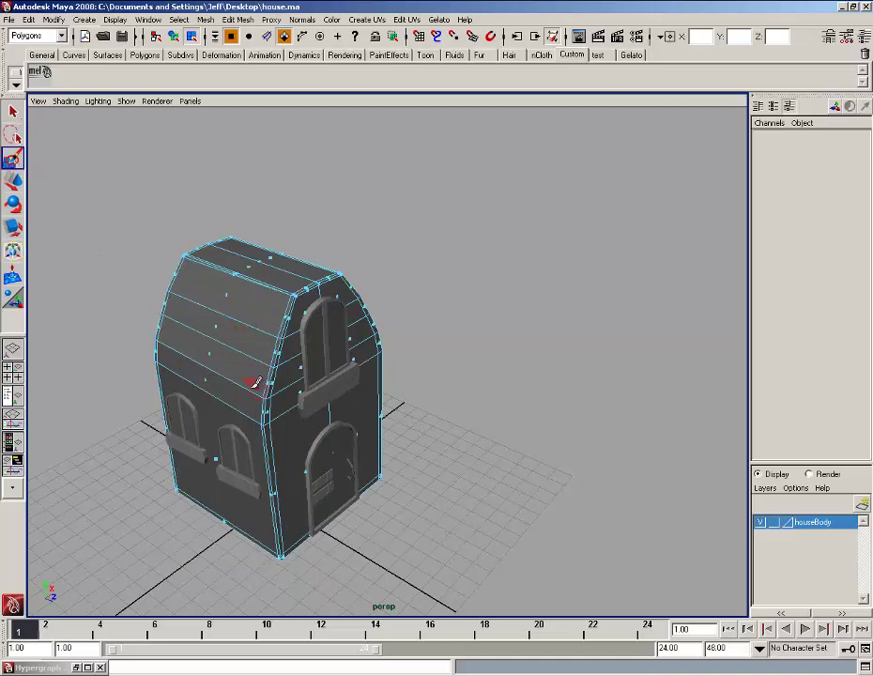
{"action": "left_click_drag", "start_coordinate": [205, 374], "coordinate": [274, 364], "text": "alt"}
{"action": "right_click_drag", "start_coordinate": [328, 359], "coordinate": [315, 395]}
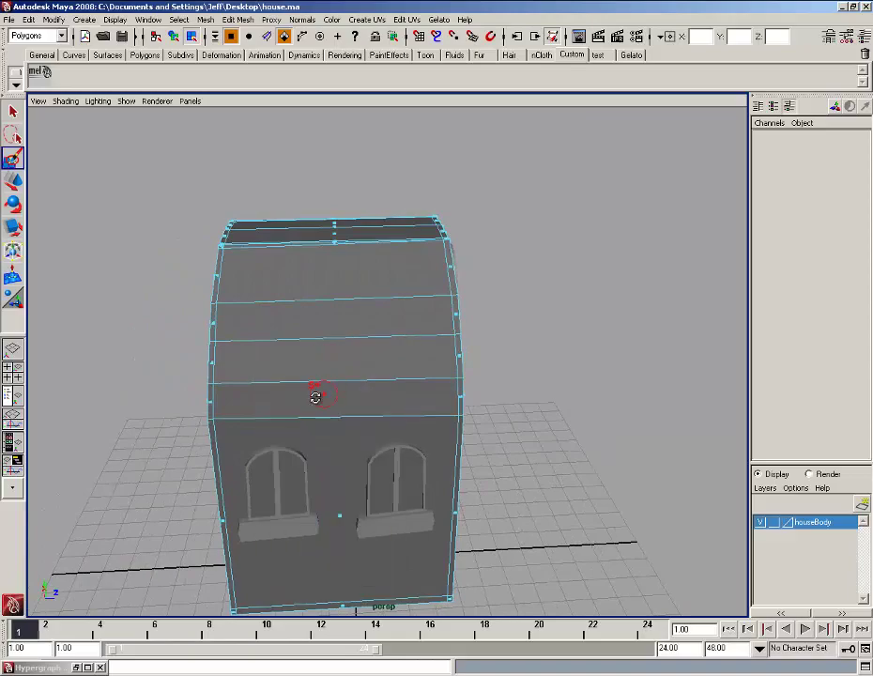
{"action": "mouse_move", "coordinate": [316, 396]}
{"action": "left_mouse_down", "text": "alt"}
{"action": "mouse_move", "coordinate": [260, 422]}
{"action": "mouse_move", "coordinate": [230, 400]}
{"action": "mouse_move", "coordinate": [252, 310]}
{"action": "mouse_move", "coordinate": [218, 328]}
{"action": "mouse_move", "coordinate": [193, 311]}
{"action": "left_mouse_up", "text": "alt"}
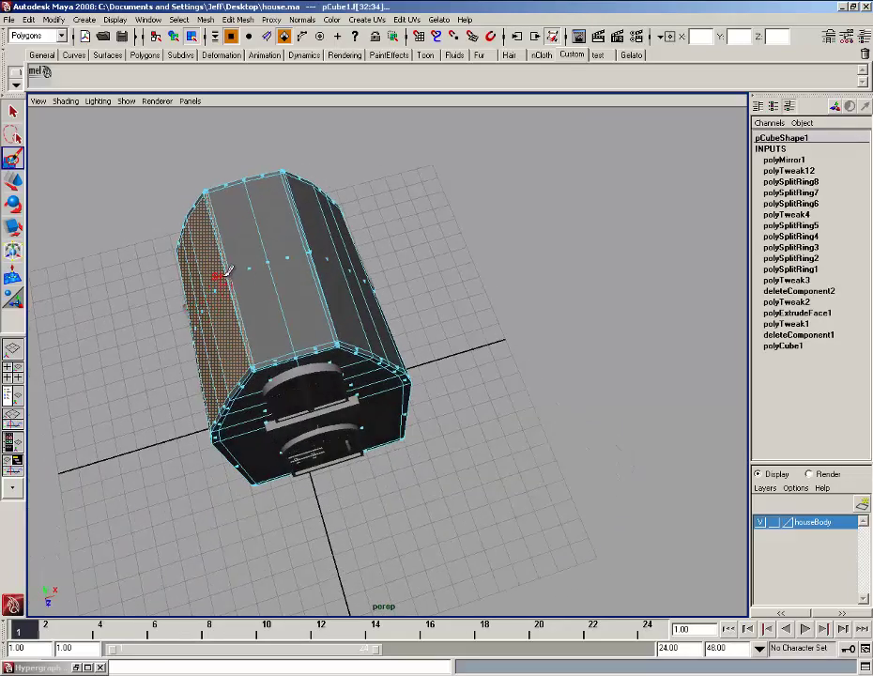
{"action": "mouse_move", "coordinate": [226, 275]}
{"action": "left_mouse_down"}
{"action": "mouse_move", "coordinate": [305, 253]}
{"action": "mouse_move", "coordinate": [263, 316]}
{"action": "left_mouse_up"}
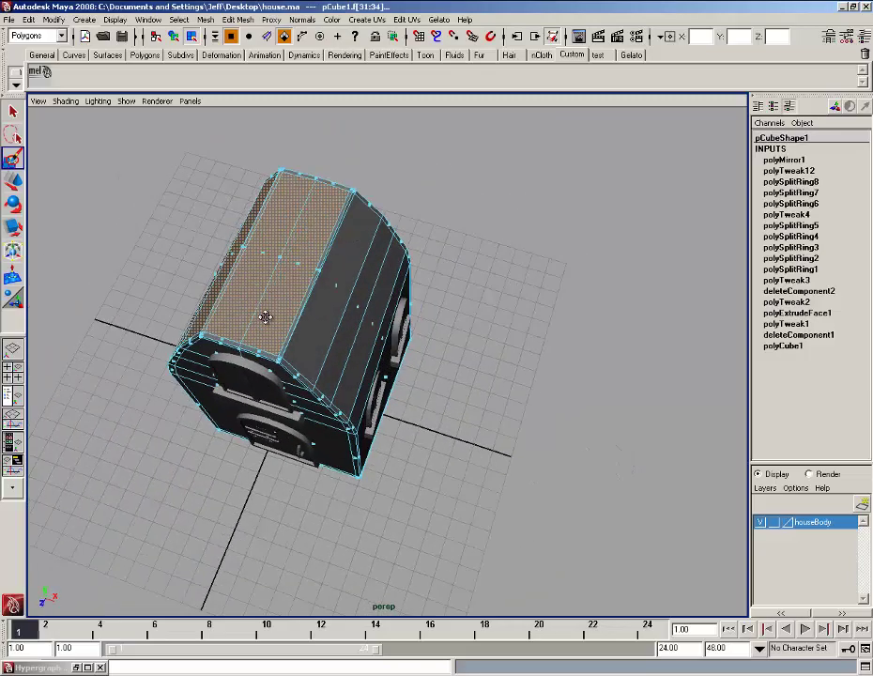
Add the roof faces of the opposite slope, down to just above the side windows, to the painted selection.
{"action": "right_click_drag", "start_coordinate": [263, 315], "coordinate": [276, 328], "text": "alt"}
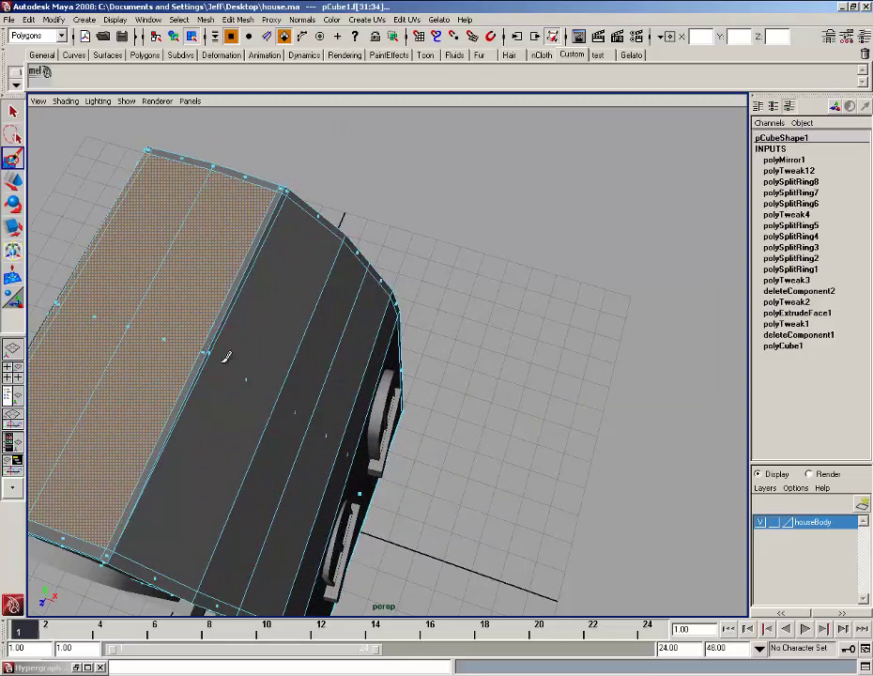
{"action": "left_click_drag", "start_coordinate": [212, 357], "coordinate": [216, 221], "text": "alt"}
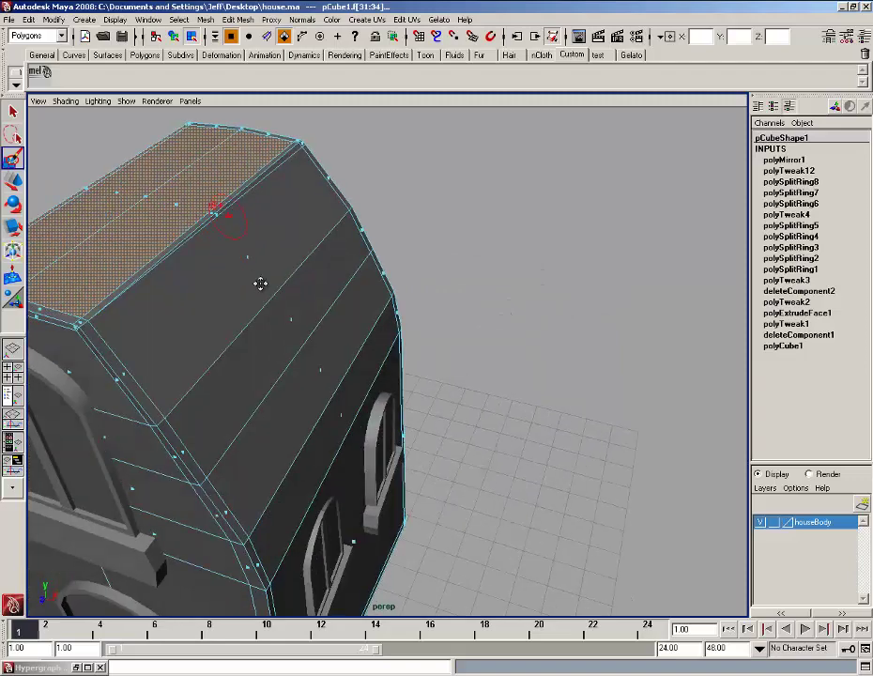
{"action": "left_click_drag", "start_coordinate": [260, 283], "coordinate": [194, 268], "text": "alt"}
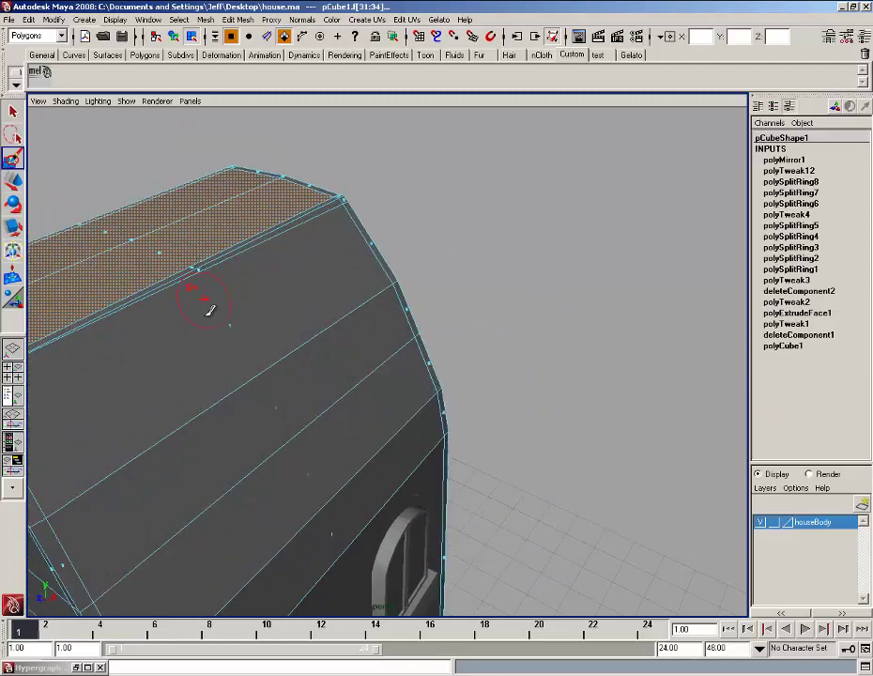
{"action": "left_click_drag", "start_coordinate": [163, 199], "coordinate": [214, 354], "text": "alt"}
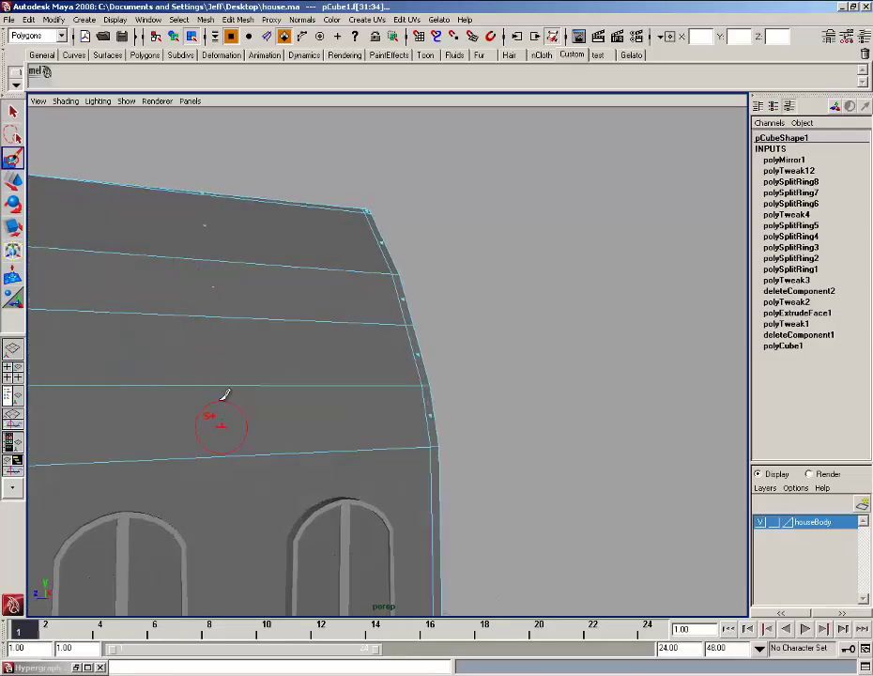
{"action": "left_click_drag", "start_coordinate": [224, 394], "coordinate": [412, 287], "text": "alt"}
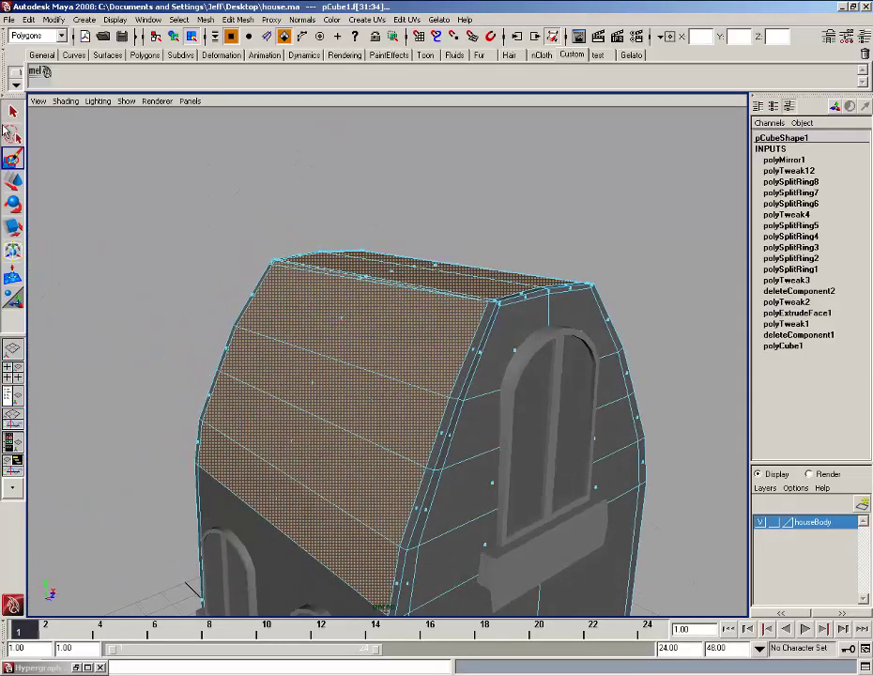
{"action": "mouse_move", "coordinate": [165, 198]}
{"action": "left_mouse_down", "text": "alt"}
{"action": "mouse_move", "coordinate": [279, 289]}
{"action": "mouse_move", "coordinate": [226, 282]}
{"action": "mouse_move", "coordinate": [176, 205]}
{"action": "left_mouse_up", "text": "alt"}
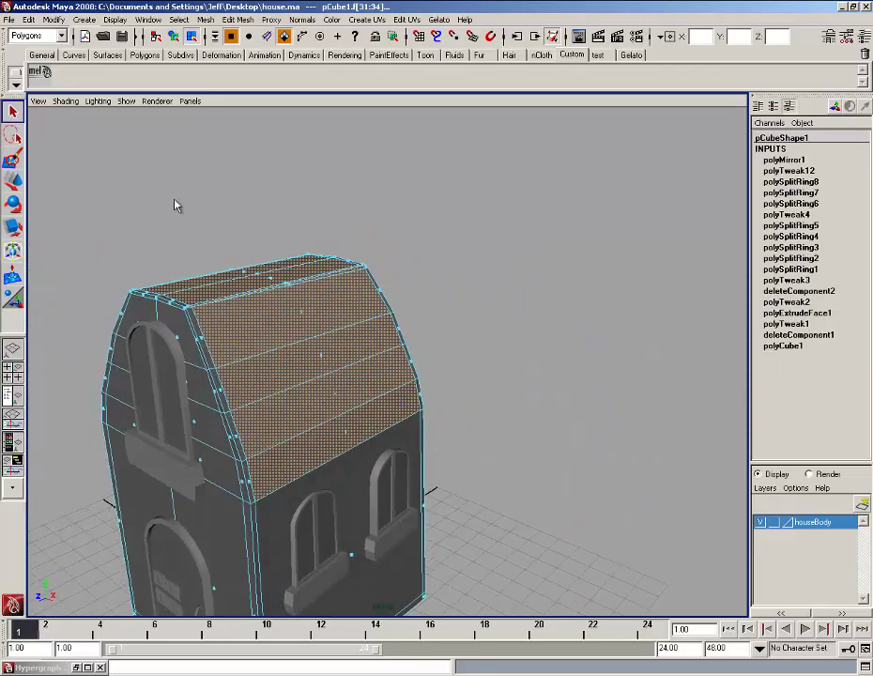
Duplicate the selected roof faces as a separate surface with Duplicate Face and return to object selection.
{"action": "left_click", "coordinate": [204, 19]}
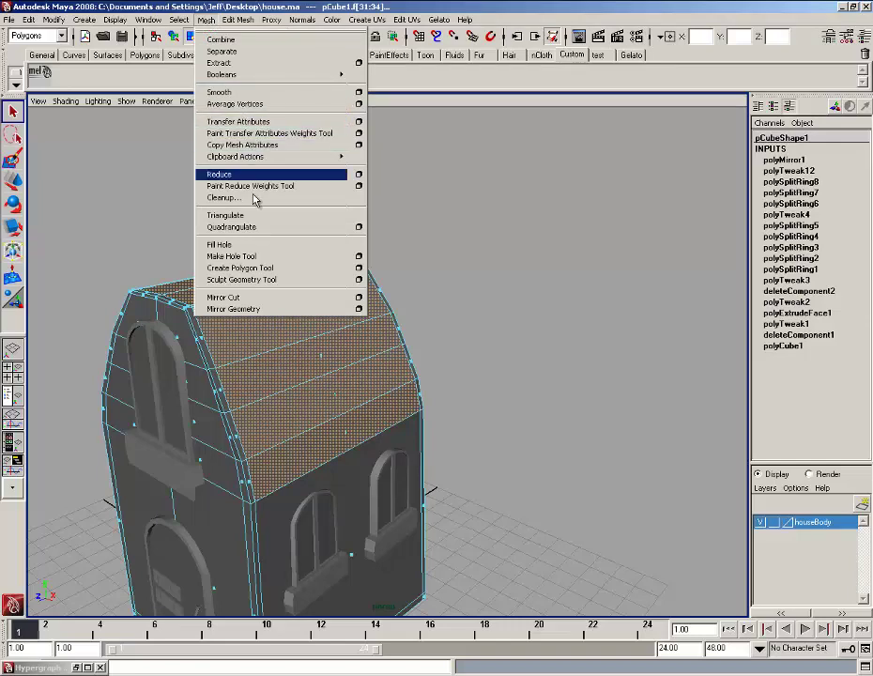
{"action": "mouse_move", "coordinate": [237, 19]}
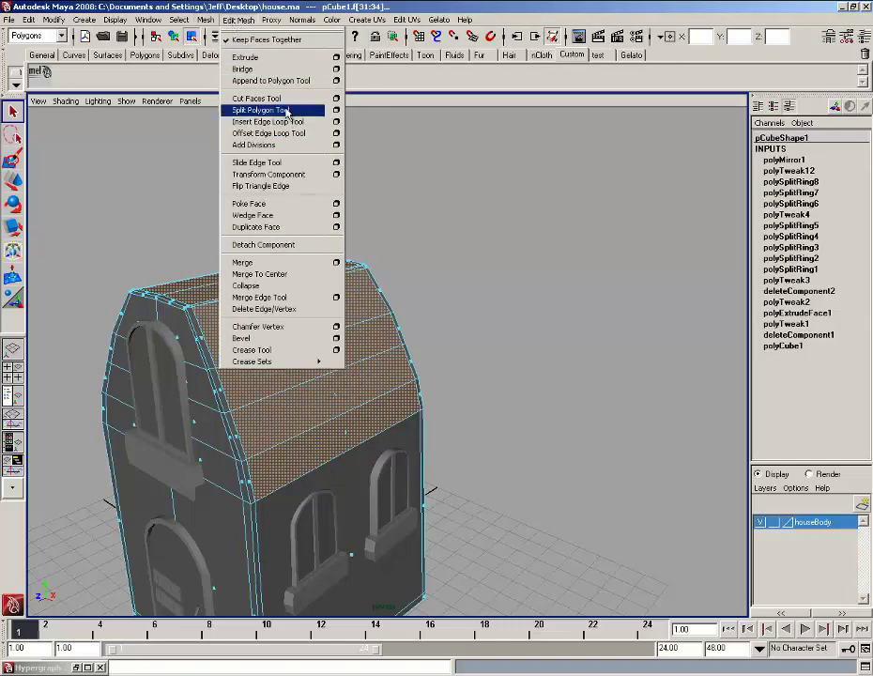
{"action": "left_click", "coordinate": [255, 227]}
{"action": "left_click", "coordinate": [454, 292]}
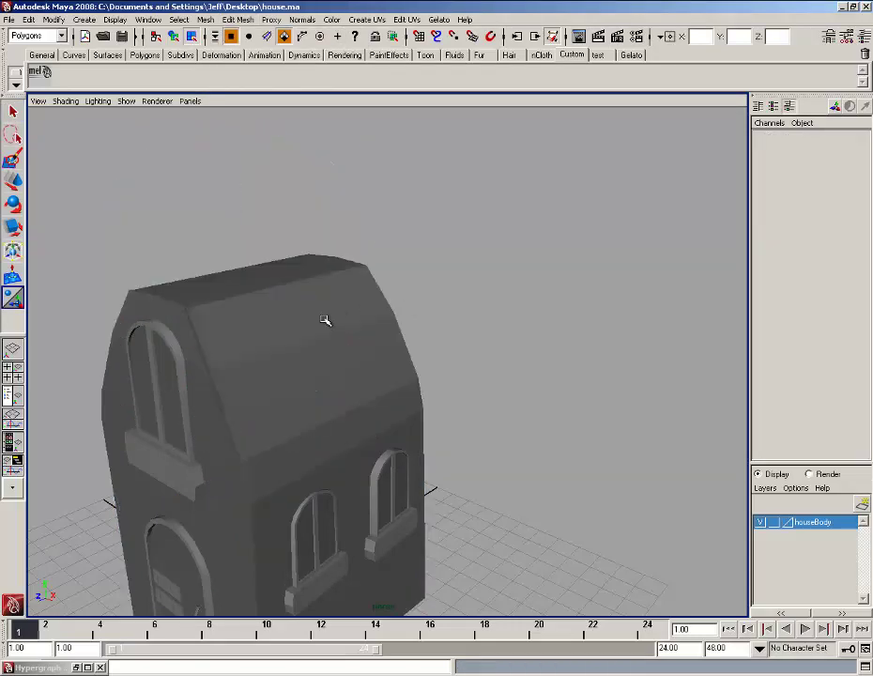
{"action": "left_click", "coordinate": [321, 319]}
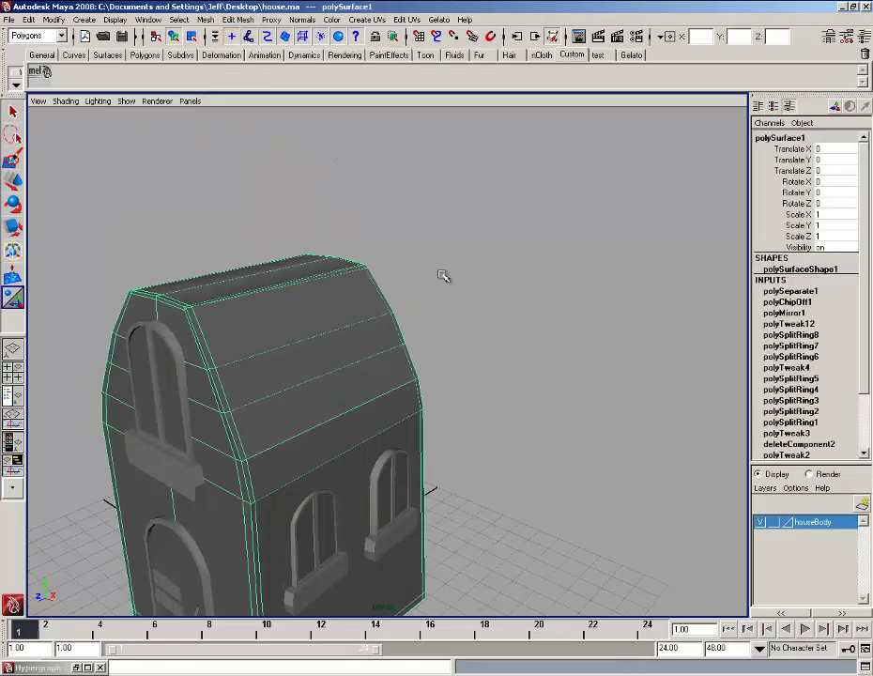
Center the pivot of the duplicated roof surface, polySurface2, and raise it to a Translate Y of about 0.321.
{"action": "left_click_drag", "start_coordinate": [263, 328], "coordinate": [221, 379], "text": "alt"}
{"action": "right_click_drag", "start_coordinate": [222, 380], "coordinate": [245, 381], "text": "alt"}
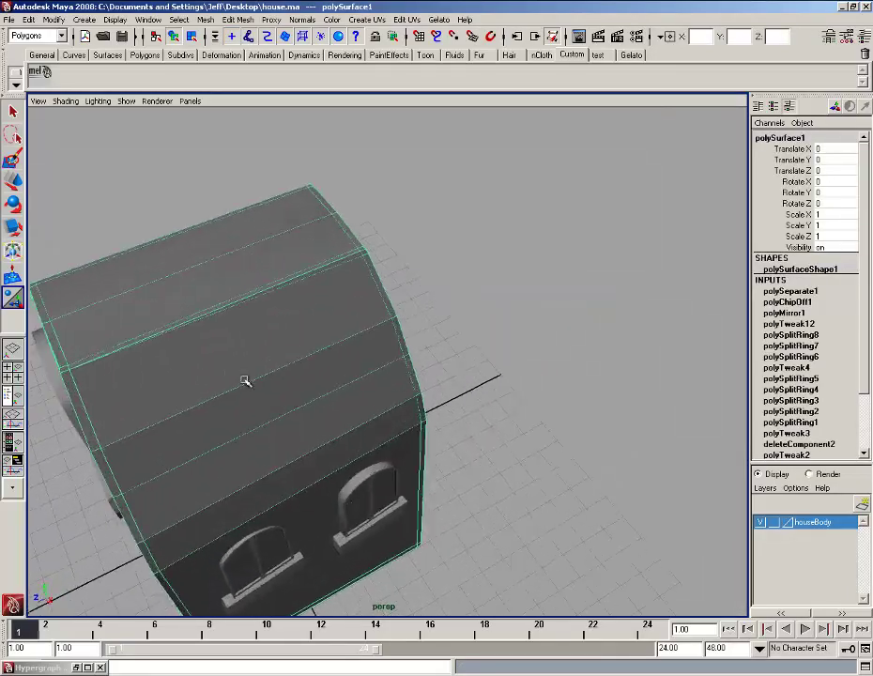
{"action": "left_click_drag", "start_coordinate": [244, 380], "coordinate": [292, 287], "text": "alt"}
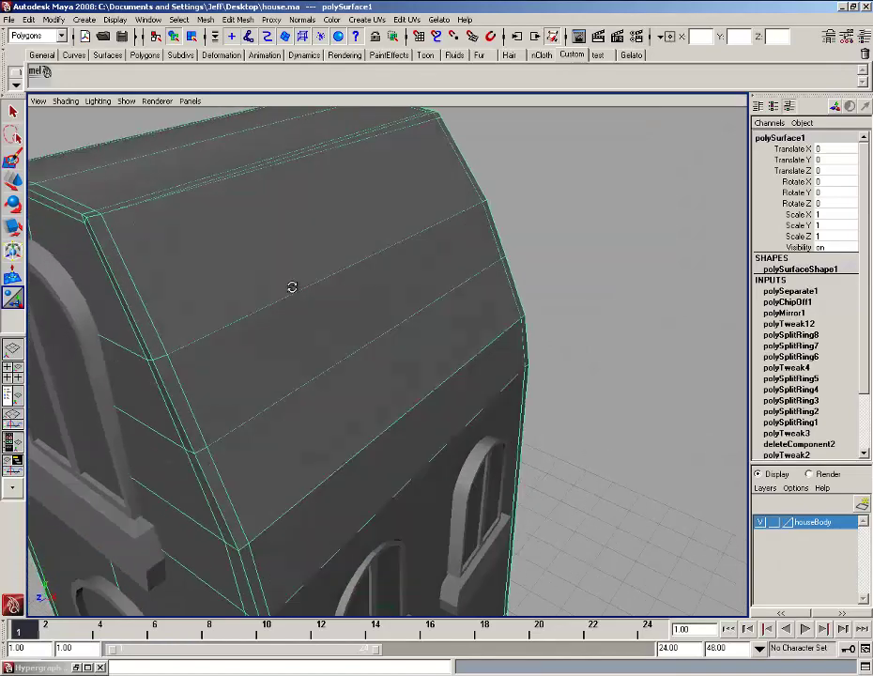
{"action": "right_click_drag", "start_coordinate": [292, 288], "coordinate": [323, 331], "text": "alt"}
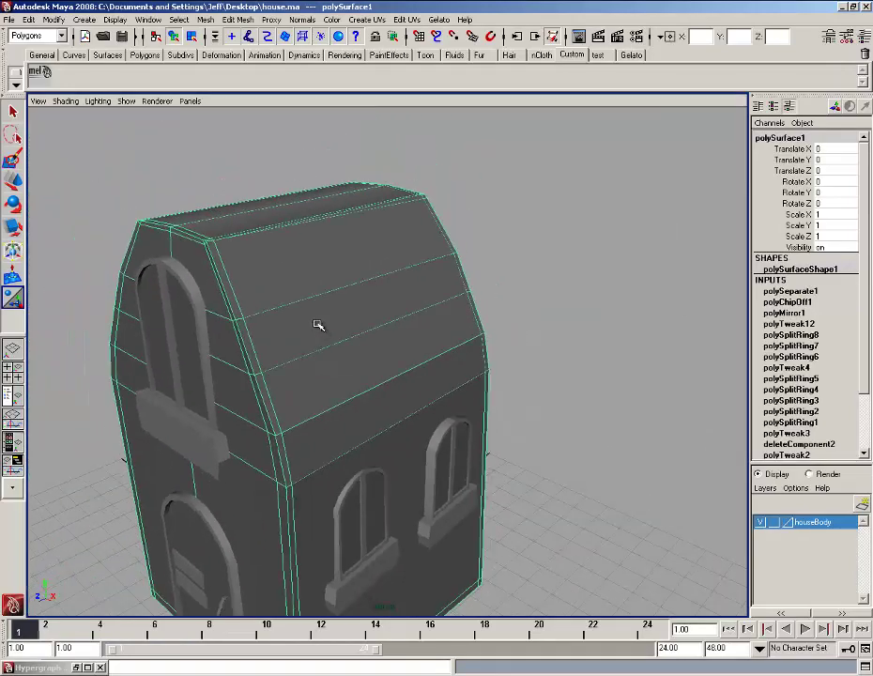
{"action": "left_click", "coordinate": [317, 323]}
{"action": "left_click", "coordinate": [251, 404], "text": "shift"}
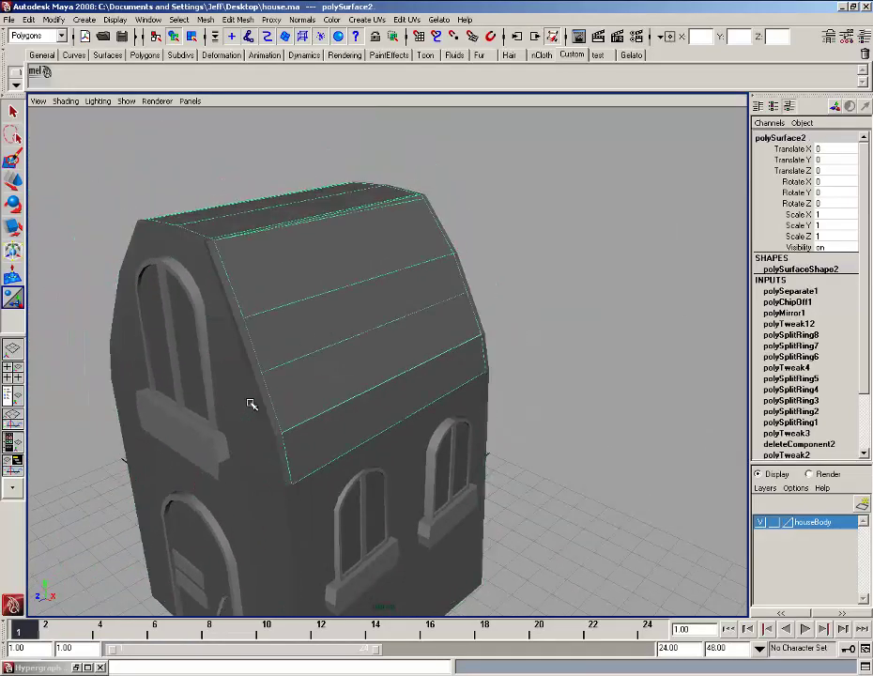
{"action": "left_click", "coordinate": [251, 403], "text": "shift"}
{"action": "left_click", "coordinate": [252, 403], "text": "shift"}
{"action": "left_click", "coordinate": [52, 20]}
{"action": "left_click", "coordinate": [71, 150]}
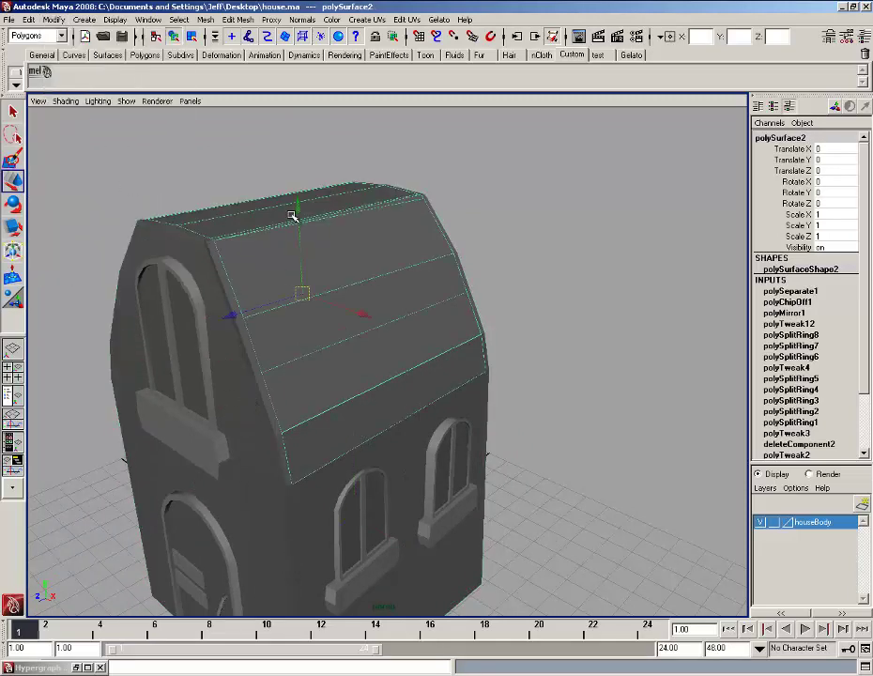
{"action": "left_click_drag", "start_coordinate": [292, 216], "coordinate": [301, 201]}
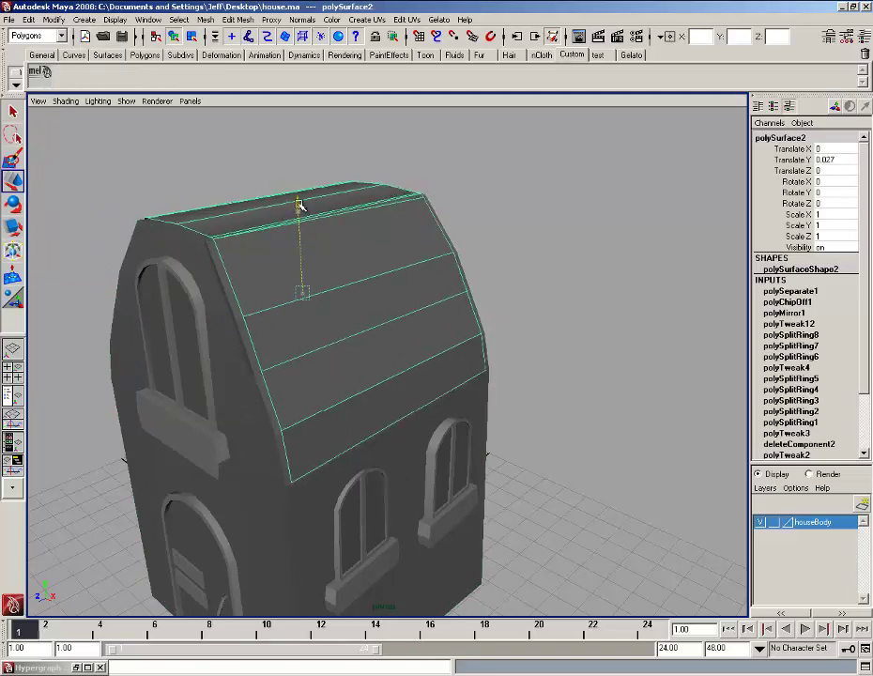
Restore the Hypergraph Hierarchy window, place it clear of the house, and frame the pCube1 group in it.
{"action": "left_click", "coordinate": [76, 668]}
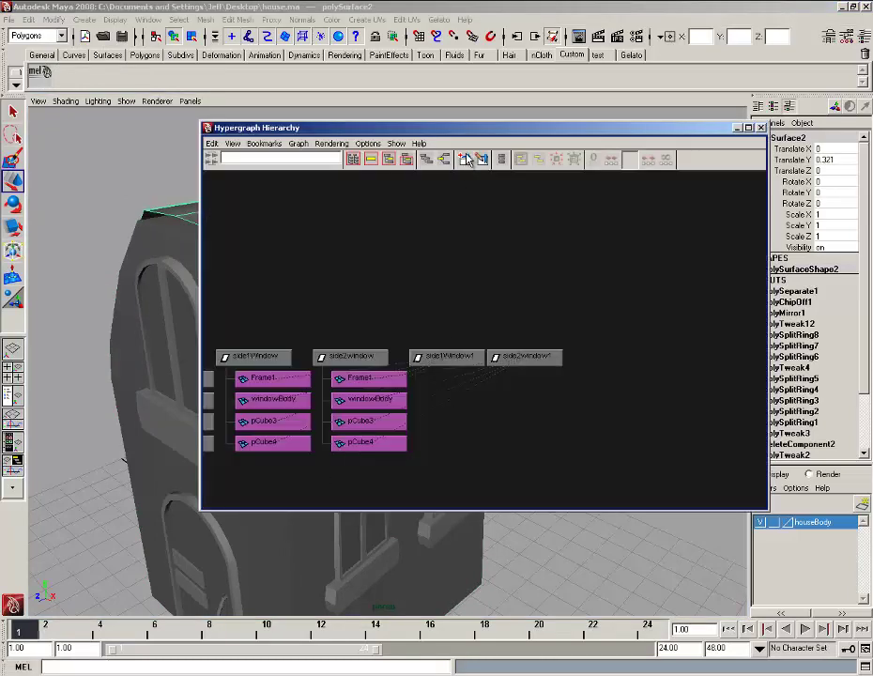
{"action": "left_click_drag", "start_coordinate": [479, 129], "coordinate": [678, 89]}
{"action": "scroll", "coordinate": [622, 319], "scroll_direction": "down", "scroll_amount": 3}
{"action": "middle_click_drag", "start_coordinate": [615, 332], "coordinate": [741, 340], "text": "alt"}
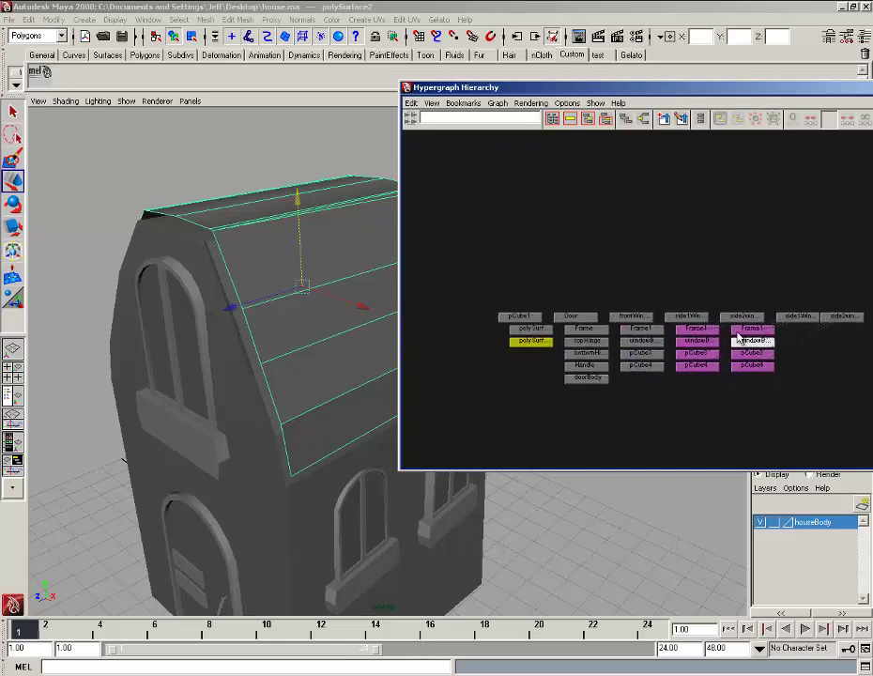
{"action": "scroll", "coordinate": [695, 346], "scroll_direction": "up", "scroll_amount": 3}
{"action": "middle_click_drag", "start_coordinate": [557, 359], "coordinate": [686, 330], "text": "alt"}
Examine which parts of the house belong to the pCube1 group and to its child polySurface2.
{"action": "left_click", "coordinate": [596, 338]}
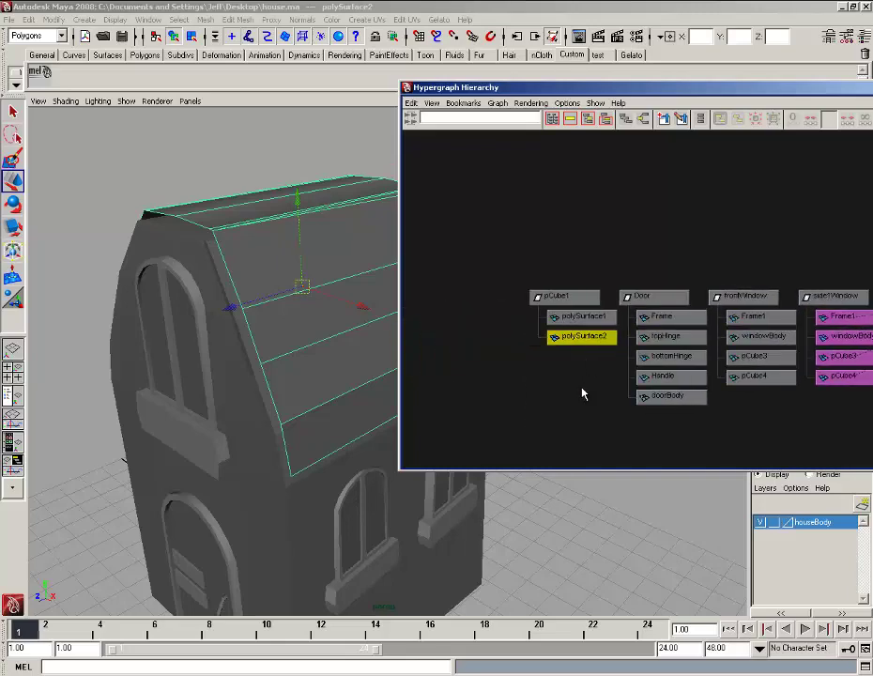
{"action": "left_click", "coordinate": [581, 388]}
{"action": "left_click", "coordinate": [566, 297]}
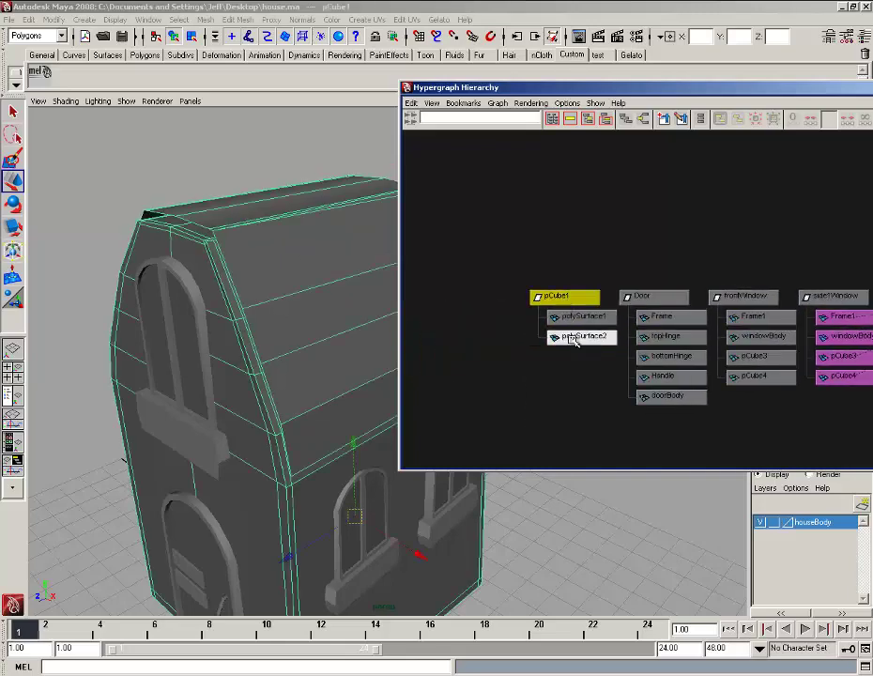
{"action": "left_click", "coordinate": [572, 338]}
{"action": "left_click_drag", "start_coordinate": [275, 301], "coordinate": [271, 339], "text": "alt"}
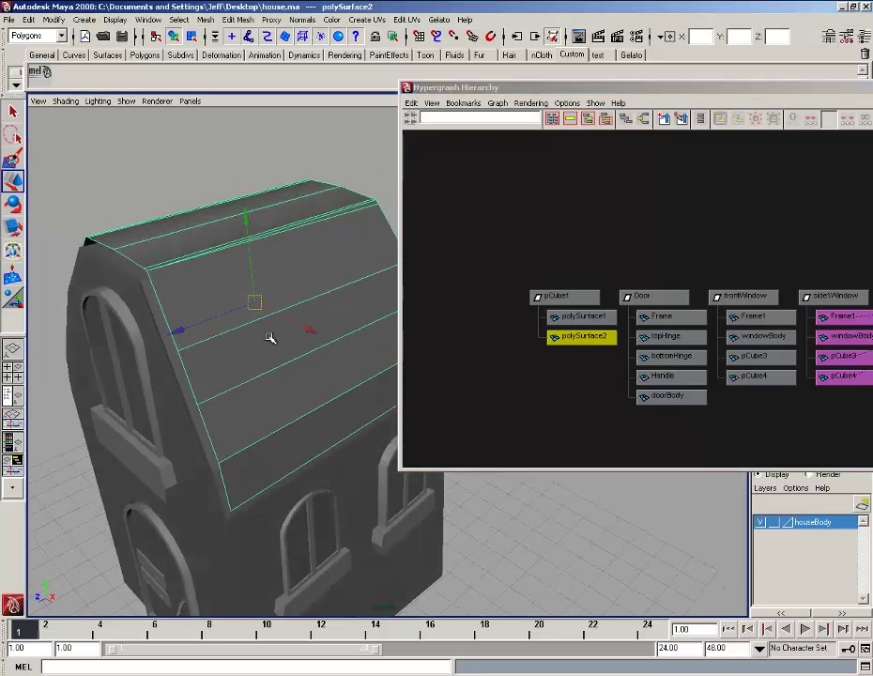
{"action": "scroll", "coordinate": [506, 351], "scroll_direction": "up", "scroll_amount": 2}
{"action": "left_click", "coordinate": [529, 296]}
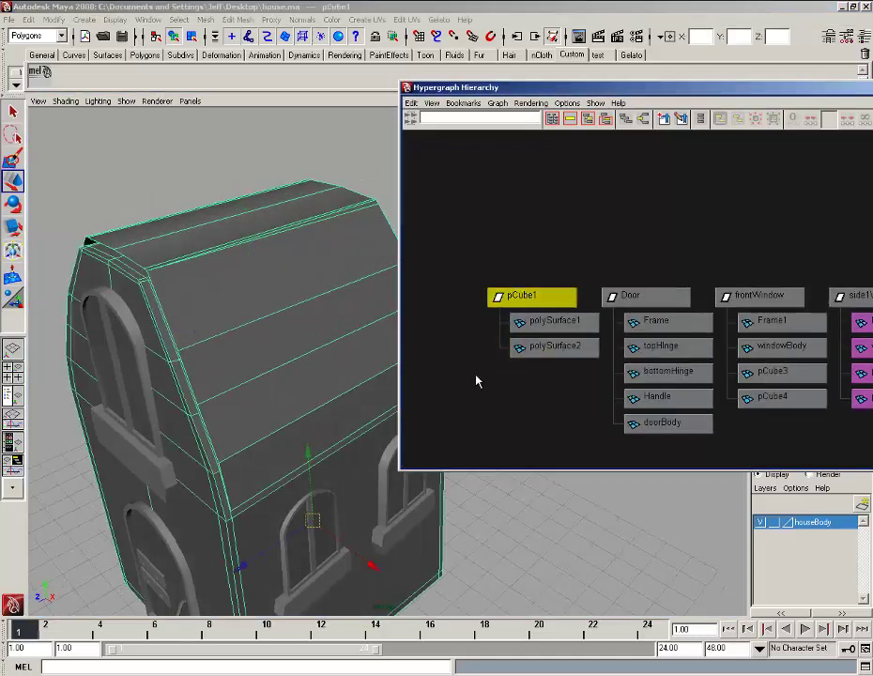
Unparent the roof surface polySurface2 from the pCube1 group and clear the selection.
{"action": "left_click", "coordinate": [527, 347]}
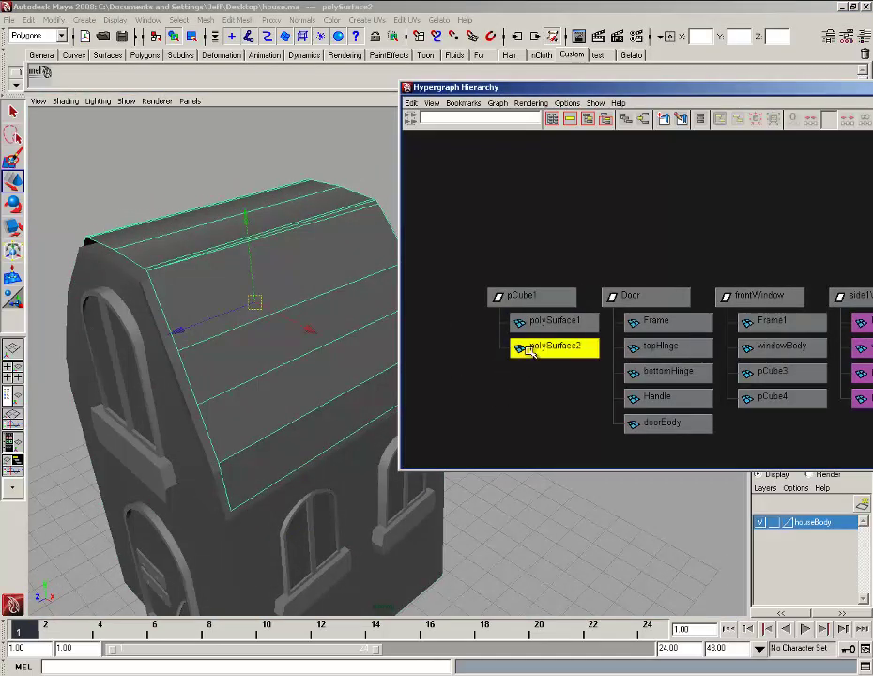
{"action": "middle_click_drag", "start_coordinate": [529, 350], "coordinate": [457, 351]}
{"action": "scroll", "coordinate": [464, 348], "scroll_direction": "down", "scroll_amount": 5}
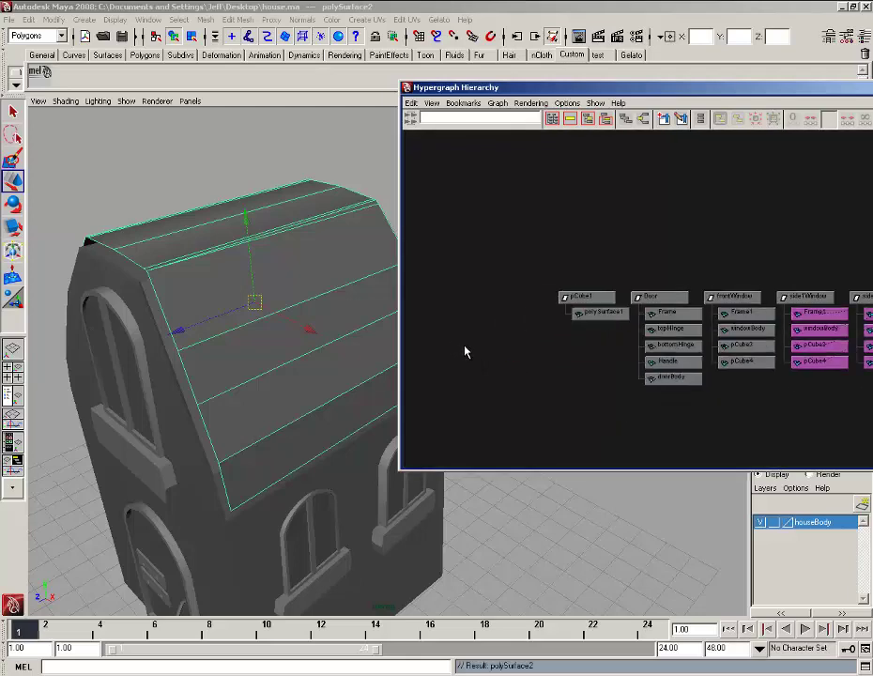
{"action": "middle_click_drag", "start_coordinate": [811, 340], "coordinate": [621, 343], "text": "alt"}
{"action": "middle_click_drag", "start_coordinate": [678, 338], "coordinate": [738, 369], "text": "alt"}
{"action": "scroll", "coordinate": [610, 364], "scroll_direction": "up", "scroll_amount": 3}
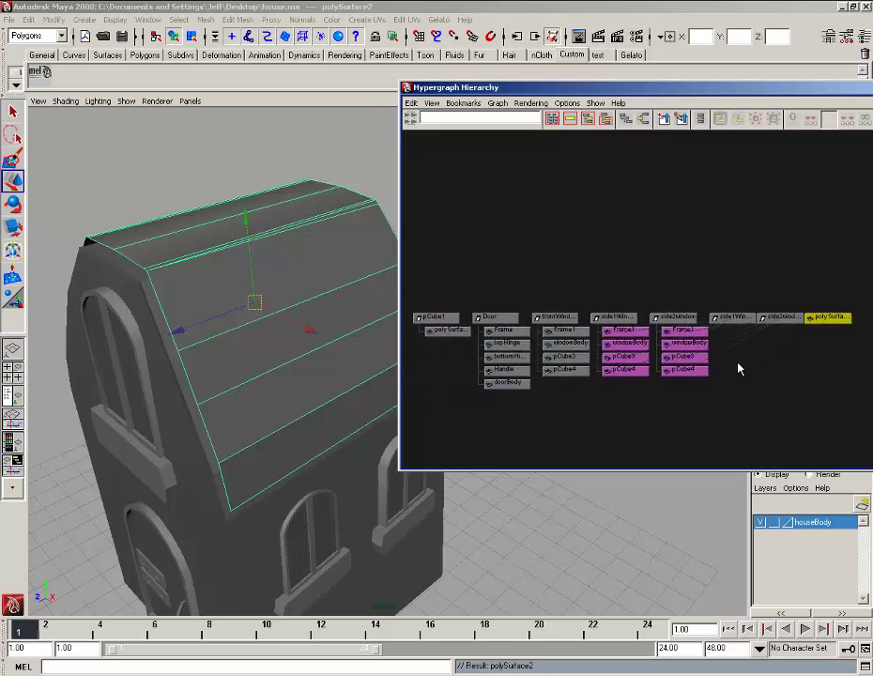
{"action": "left_click", "coordinate": [445, 373]}
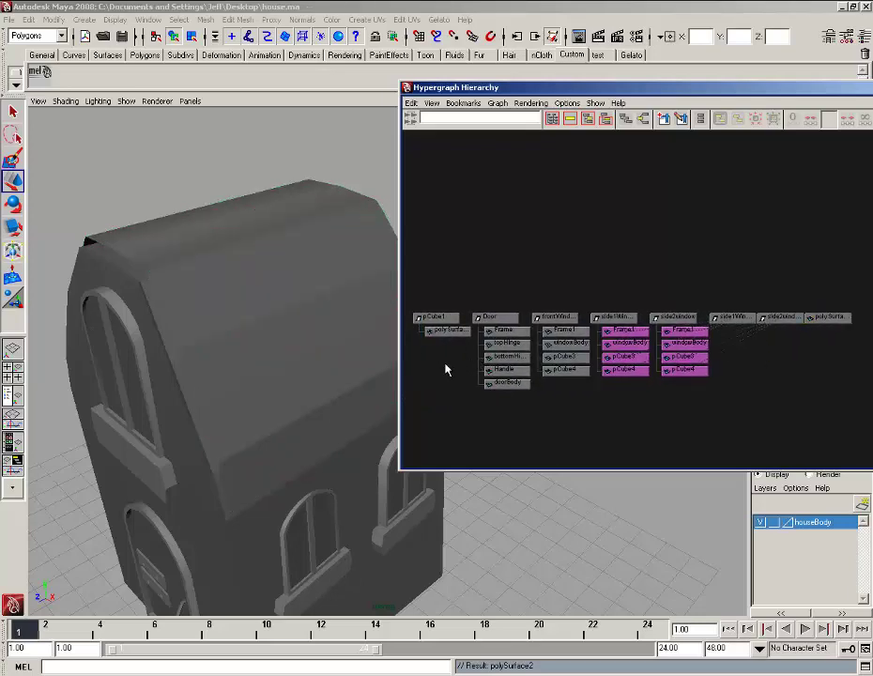
Undo the unparenting of polySurface2 and rename the surface to roof in the Hypergraph Hierarchy.
{"action": "key", "text": "ctrl+z"}
{"action": "key", "text": "ctrl+z"}
{"action": "scroll", "coordinate": [444, 367], "scroll_direction": "up", "scroll_amount": 3}
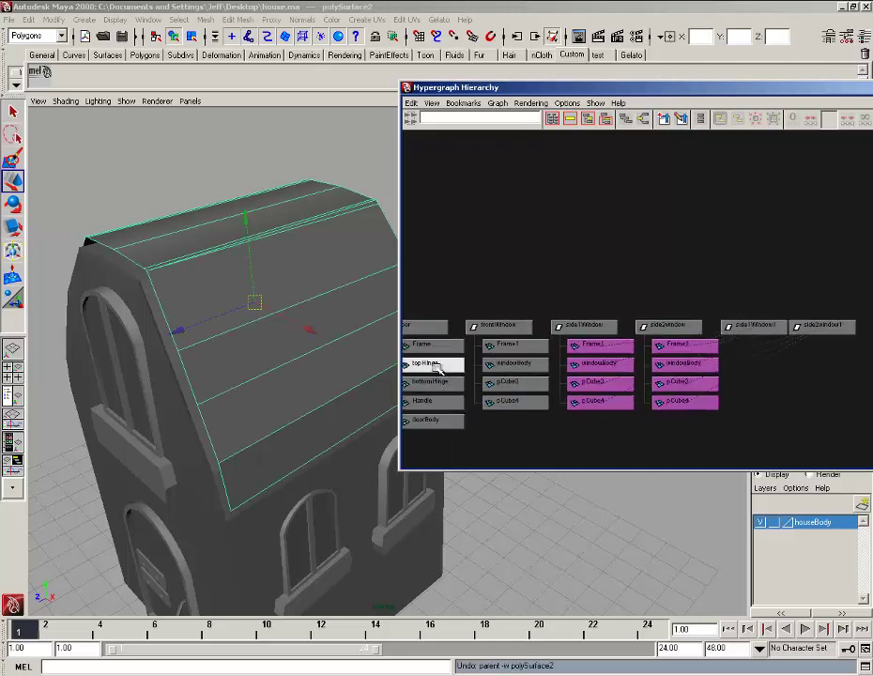
{"action": "middle_click_drag", "start_coordinate": [541, 338], "coordinate": [692, 266], "text": "alt"}
{"action": "right_click", "coordinate": [506, 315]}
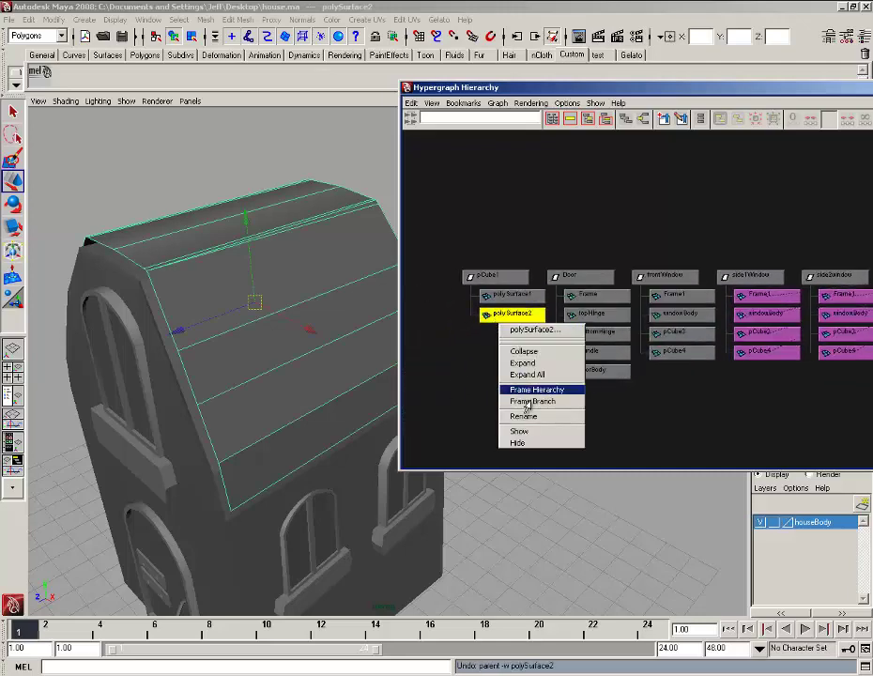
{"action": "left_click", "coordinate": [523, 416]}
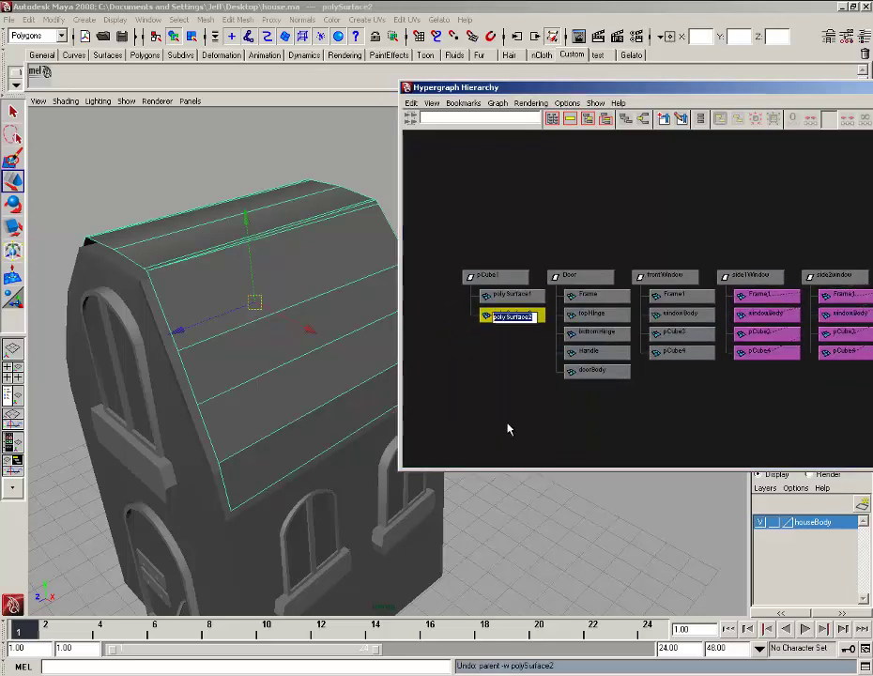
{"action": "type", "text": "roof"}
{"action": "key", "text": "Return"}
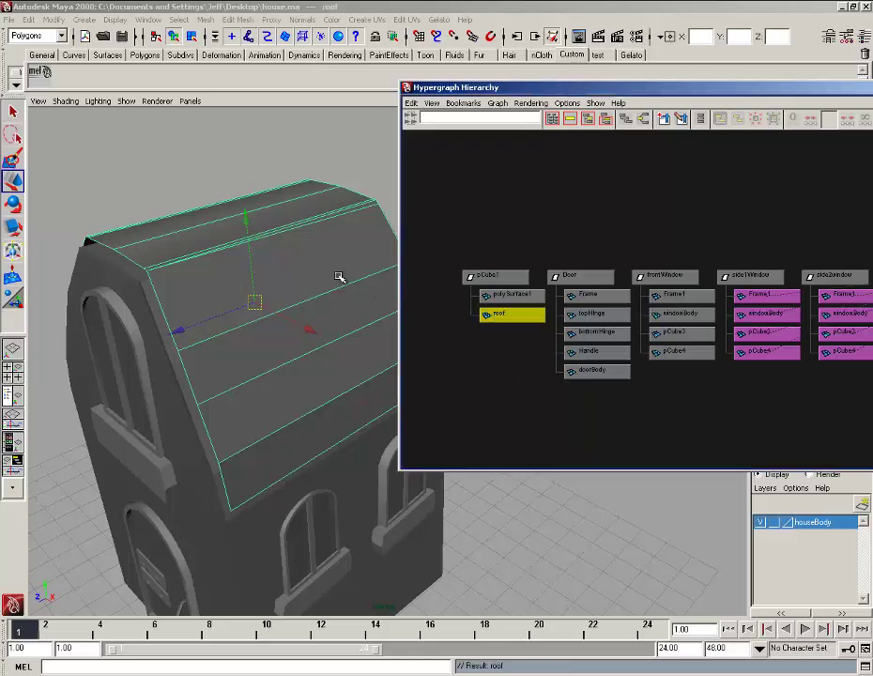
{"action": "right_click_drag", "start_coordinate": [317, 269], "coordinate": [322, 293]}
{"action": "right_click_drag", "start_coordinate": [329, 293], "coordinate": [244, 273], "text": "alt"}
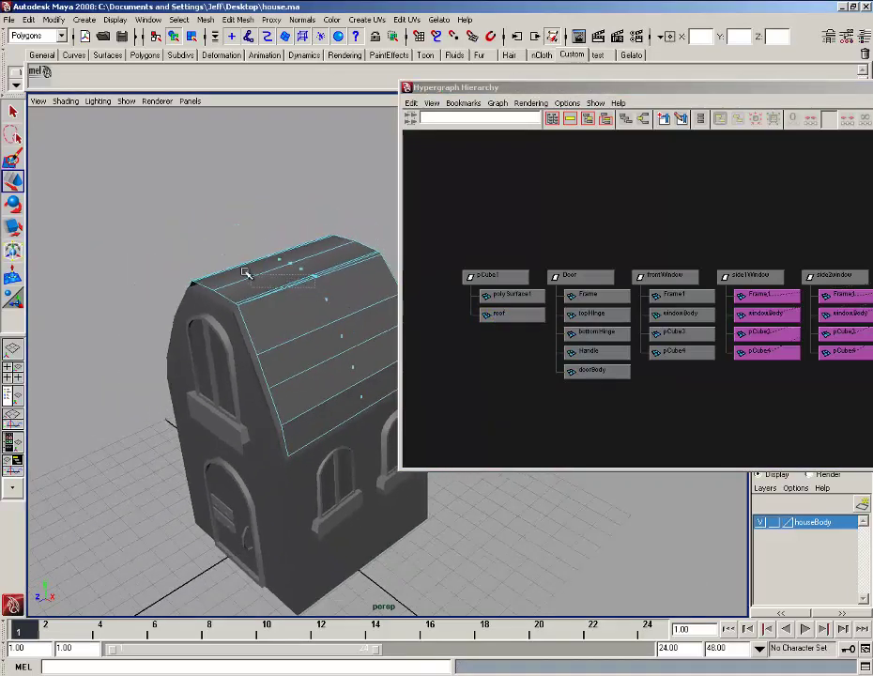
{"action": "left_click_drag", "start_coordinate": [236, 223], "coordinate": [259, 234]}
{"action": "left_click", "coordinate": [339, 233]}
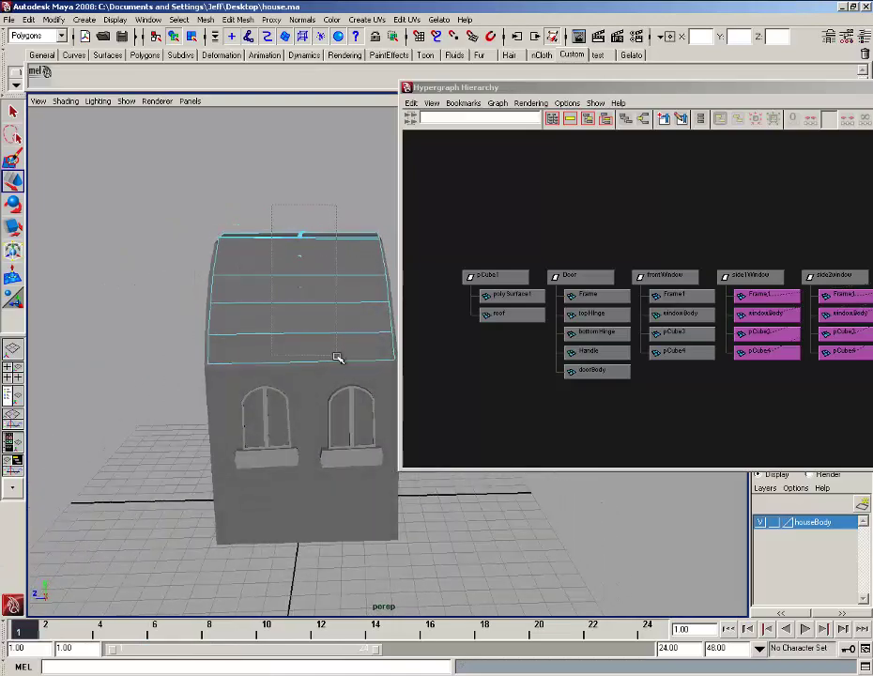
{"action": "left_click_drag", "start_coordinate": [337, 358], "coordinate": [338, 358]}
{"action": "left_click_drag", "start_coordinate": [268, 317], "coordinate": [247, 313], "text": "alt"}
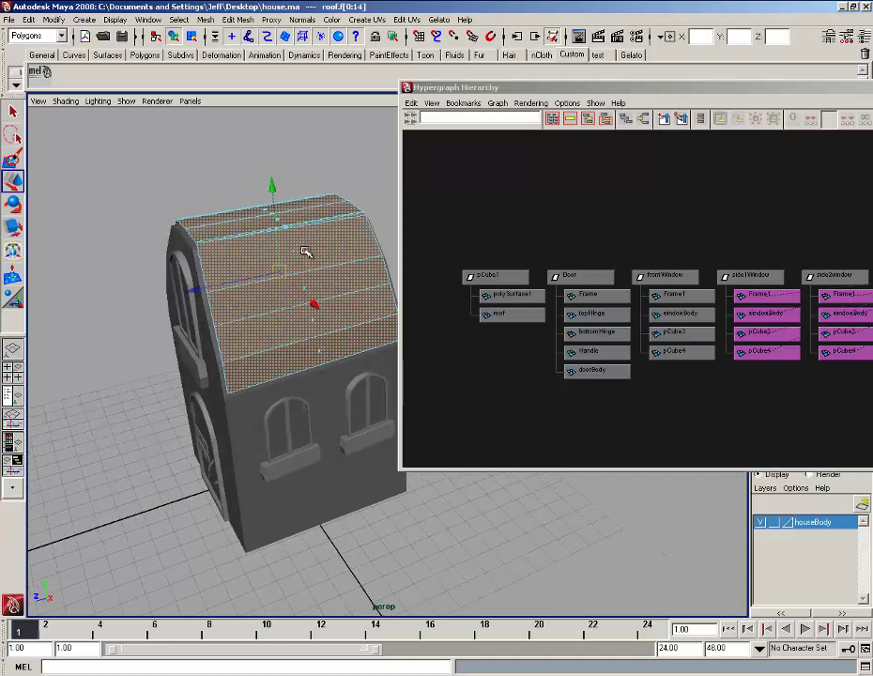
{"action": "key", "text": "F8"}
Scale the roof along Z so it overhangs the front and back walls of the house.
{"action": "left_click", "coordinate": [20, 231]}
{"action": "scroll", "coordinate": [207, 266], "scroll_direction": "down", "scroll_amount": 3}
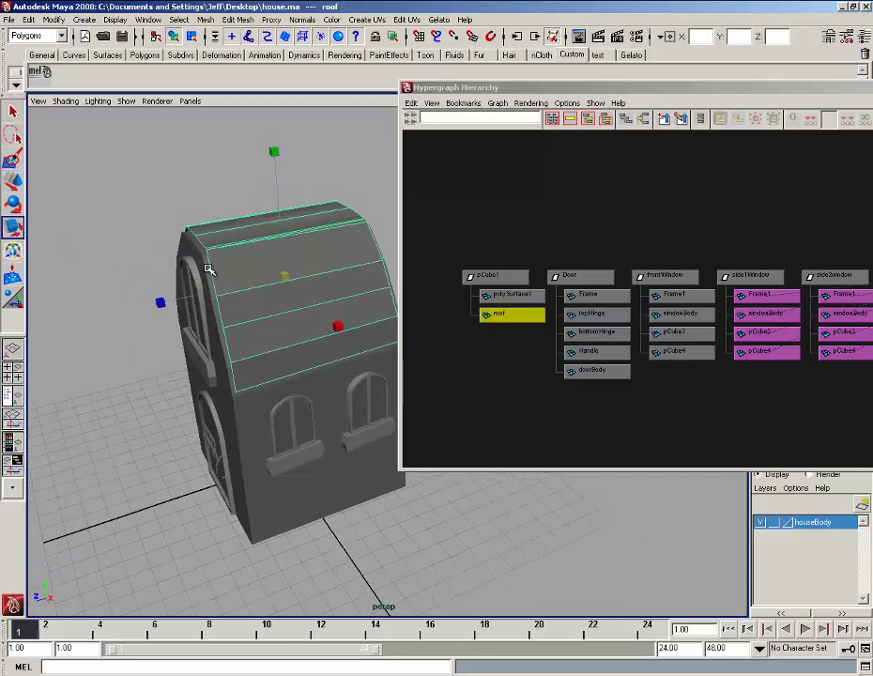
{"action": "left_click_drag", "start_coordinate": [176, 313], "coordinate": [141, 311]}
{"action": "middle_click_drag", "start_coordinate": [291, 310], "coordinate": [218, 297], "text": "alt"}
{"action": "left_click_drag", "start_coordinate": [218, 296], "coordinate": [304, 274], "text": "alt"}
Adjust the roof's height along Y so it sits on top of the house body.
{"action": "left_click", "coordinate": [13, 180]}
{"action": "left_click_drag", "start_coordinate": [206, 225], "coordinate": [269, 213], "text": "alt"}
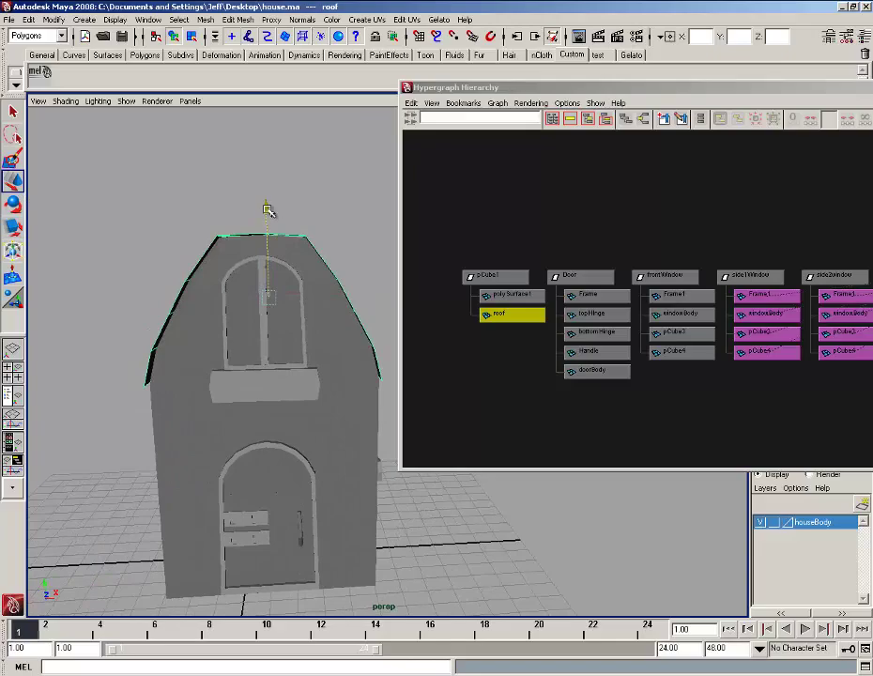
{"action": "scroll", "coordinate": [293, 259], "scroll_direction": "down", "scroll_amount": 3}
{"action": "left_click_drag", "start_coordinate": [296, 262], "coordinate": [255, 275], "text": "alt"}
Scale the roof wider along X so it overhangs the side walls, and clear the selection.
{"action": "left_click", "coordinate": [13, 227]}
{"action": "middle_click_drag", "start_coordinate": [256, 275], "coordinate": [251, 228], "text": "alt"}
{"action": "left_click_drag", "start_coordinate": [251, 229], "coordinate": [257, 214], "text": "alt"}
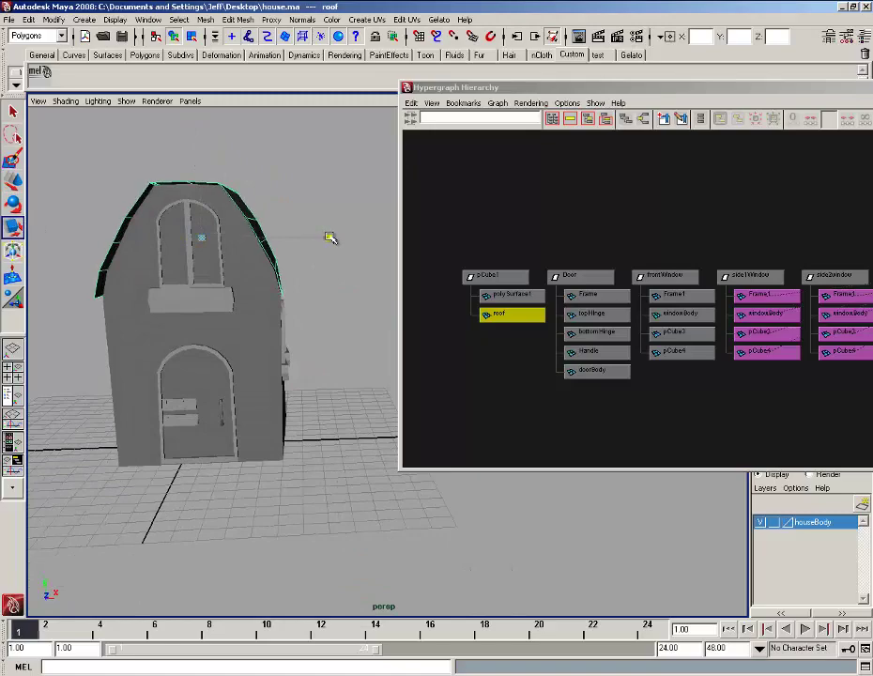
{"action": "left_click_drag", "start_coordinate": [329, 238], "coordinate": [328, 237]}
{"action": "left_click_drag", "start_coordinate": [300, 245], "coordinate": [221, 263], "text": "alt"}
{"action": "left_click", "coordinate": [203, 289]}
Select all faces of the roof and extrude them outward to give the roof a visible thickness.
{"action": "right_click_drag", "start_coordinate": [232, 217], "coordinate": [232, 232]}
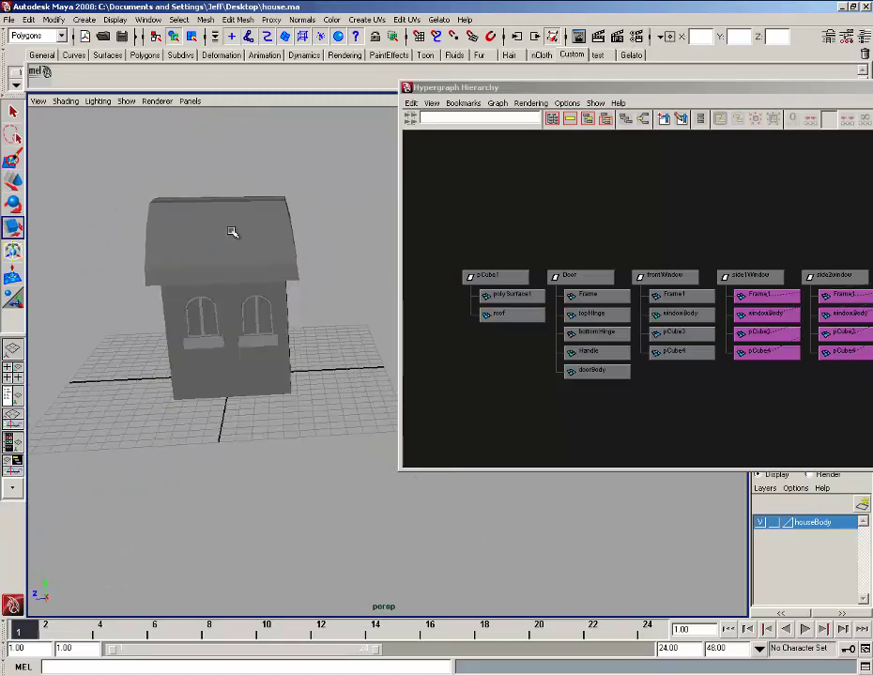
{"action": "left_click_drag", "start_coordinate": [232, 232], "coordinate": [200, 197], "text": "alt"}
{"action": "left_click_drag", "start_coordinate": [248, 280], "coordinate": [321, 282]}
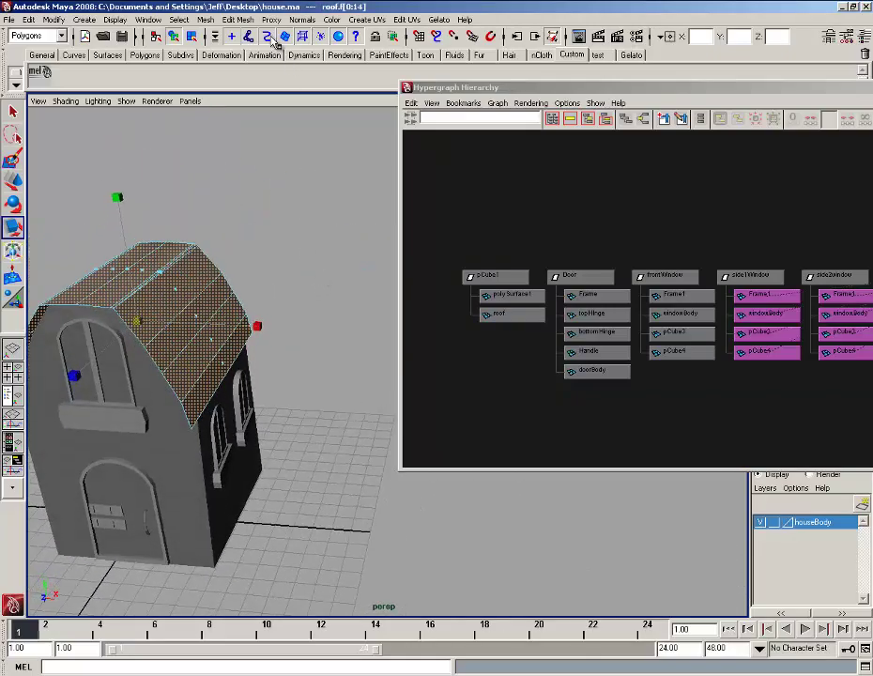
{"action": "left_click", "coordinate": [237, 19]}
{"action": "left_click", "coordinate": [246, 57]}
{"action": "left_click_drag", "start_coordinate": [211, 221], "coordinate": [240, 204], "text": "alt"}
{"action": "left_click_drag", "start_coordinate": [193, 144], "coordinate": [203, 197]}
{"action": "right_click_drag", "start_coordinate": [203, 198], "coordinate": [216, 198], "text": "alt"}
{"action": "middle_click_drag", "start_coordinate": [216, 198], "coordinate": [250, 248], "text": "alt"}
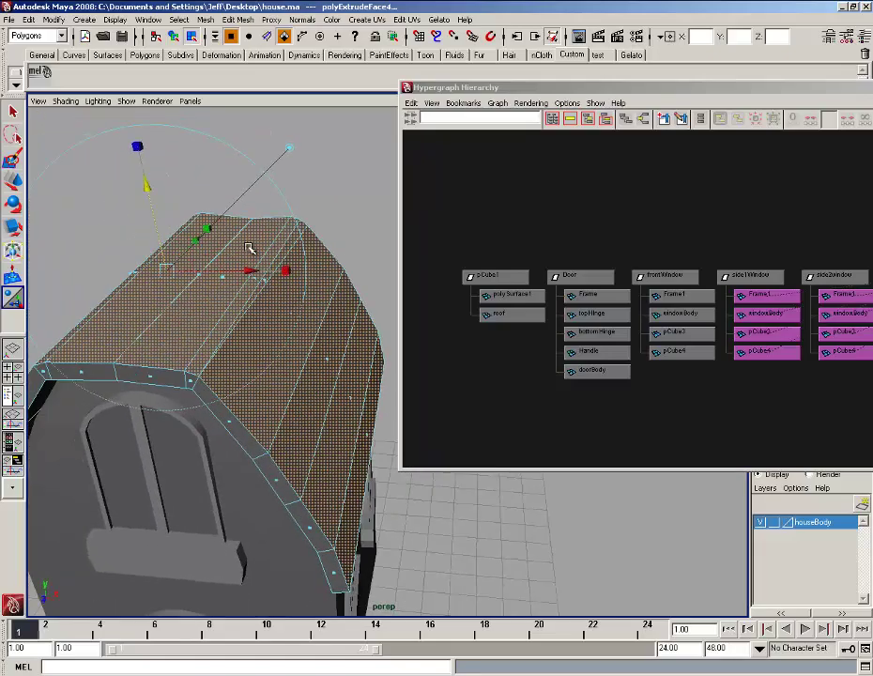
{"action": "right_click_drag", "start_coordinate": [250, 248], "coordinate": [280, 246], "text": "alt"}
{"action": "mouse_move", "coordinate": [139, 201]}
{"action": "left_mouse_down", "text": "alt"}
{"action": "mouse_move", "coordinate": [189, 218]}
{"action": "mouse_move", "coordinate": [259, 218]}
{"action": "mouse_move", "coordinate": [172, 208]}
{"action": "mouse_move", "coordinate": [128, 192]}
{"action": "left_mouse_up", "text": "alt"}
Move the Hypergraph Hierarchy window clear of the house and select the roof as an object.
{"action": "right_click_drag", "start_coordinate": [189, 210], "coordinate": [246, 182]}
{"action": "left_click_drag", "start_coordinate": [477, 90], "coordinate": [621, 95]}
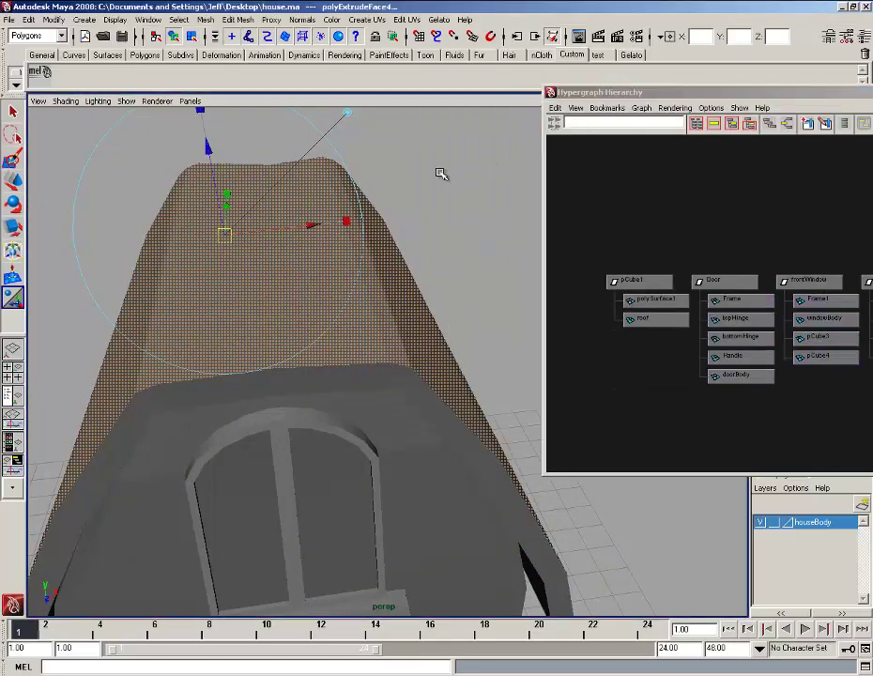
{"action": "left_click", "coordinate": [440, 175]}
{"action": "left_click", "coordinate": [346, 250]}
Delete the middle lengthwise edge on the outer surface at both upper corners of the roof.
{"action": "right_click_drag", "start_coordinate": [346, 249], "coordinate": [368, 267], "text": "alt"}
{"action": "left_click_drag", "start_coordinate": [368, 267], "coordinate": [295, 239], "text": "alt"}
{"action": "right_click_drag", "start_coordinate": [294, 238], "coordinate": [316, 269], "text": "alt"}
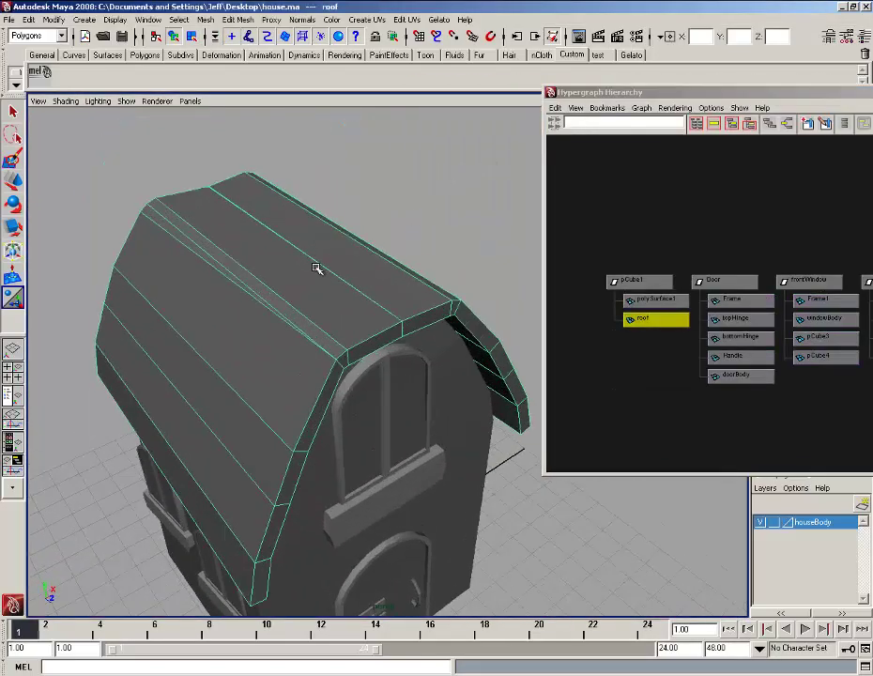
{"action": "left_click_drag", "start_coordinate": [339, 349], "coordinate": [373, 285], "text": "alt"}
{"action": "right_click_drag", "start_coordinate": [373, 285], "coordinate": [400, 353], "text": "alt"}
{"action": "left_click_drag", "start_coordinate": [400, 353], "coordinate": [375, 306], "text": "alt"}
{"action": "left_click", "coordinate": [239, 20]}
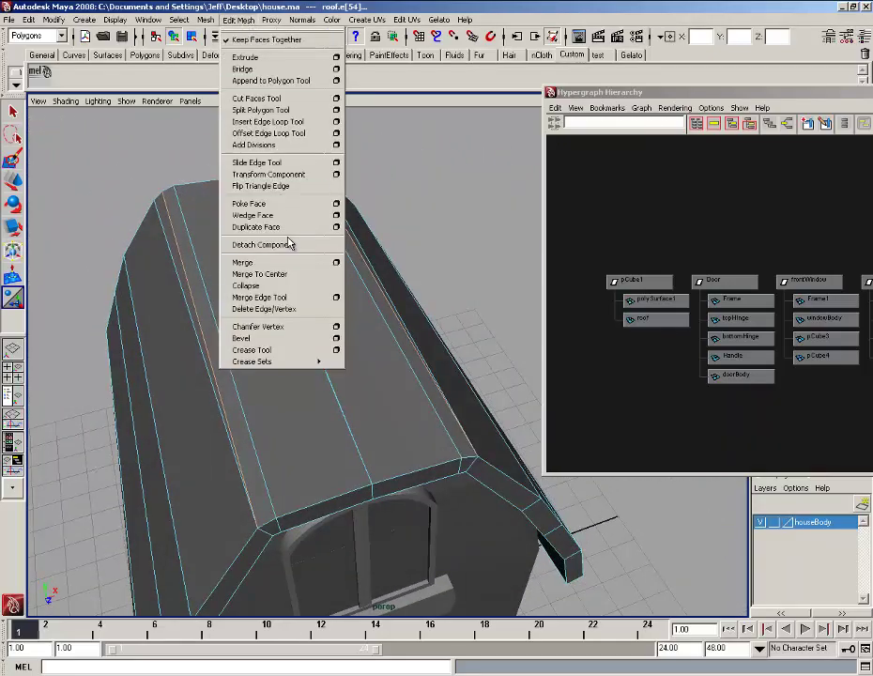
{"action": "left_click", "coordinate": [294, 313]}
Split the roof's narrow upper corner strip with the Split Polygon Tool, starting from the vertex on the end cap.
{"action": "left_click_drag", "start_coordinate": [205, 370], "coordinate": [397, 350], "text": "alt"}
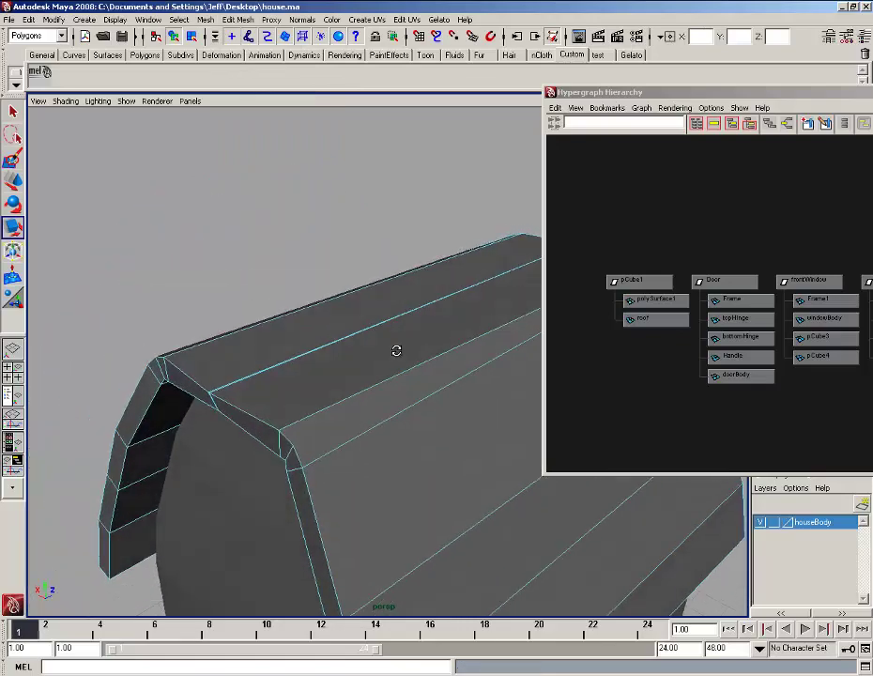
{"action": "left_click", "coordinate": [240, 20]}
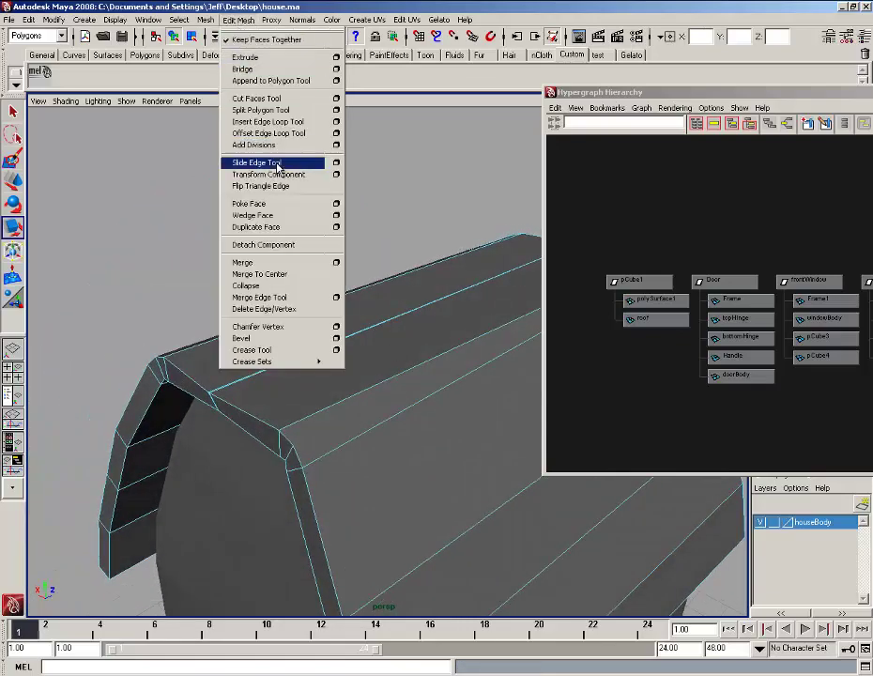
{"action": "left_click", "coordinate": [273, 123]}
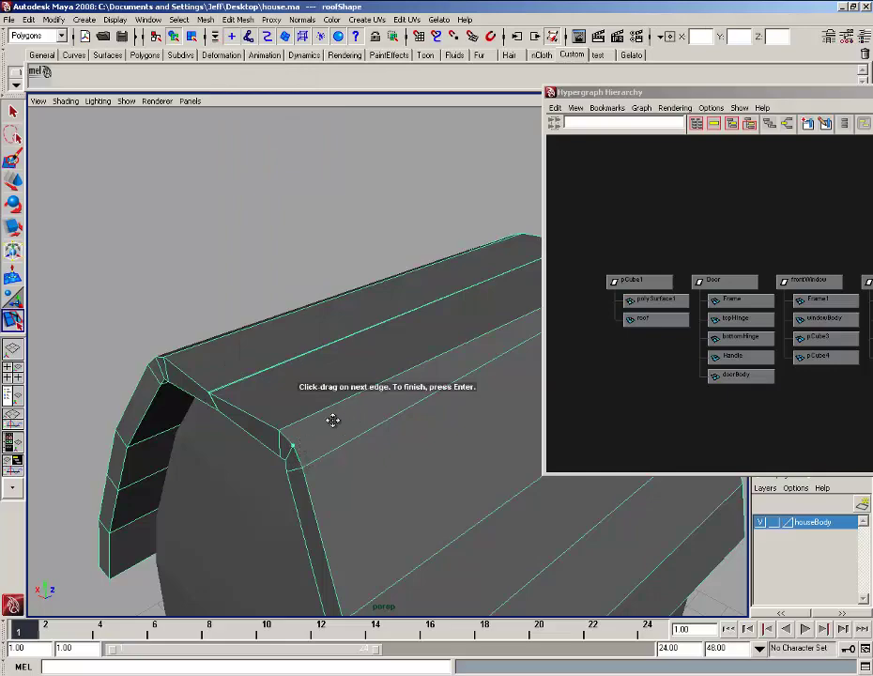
{"action": "left_click_drag", "start_coordinate": [333, 419], "coordinate": [301, 315], "text": "alt"}
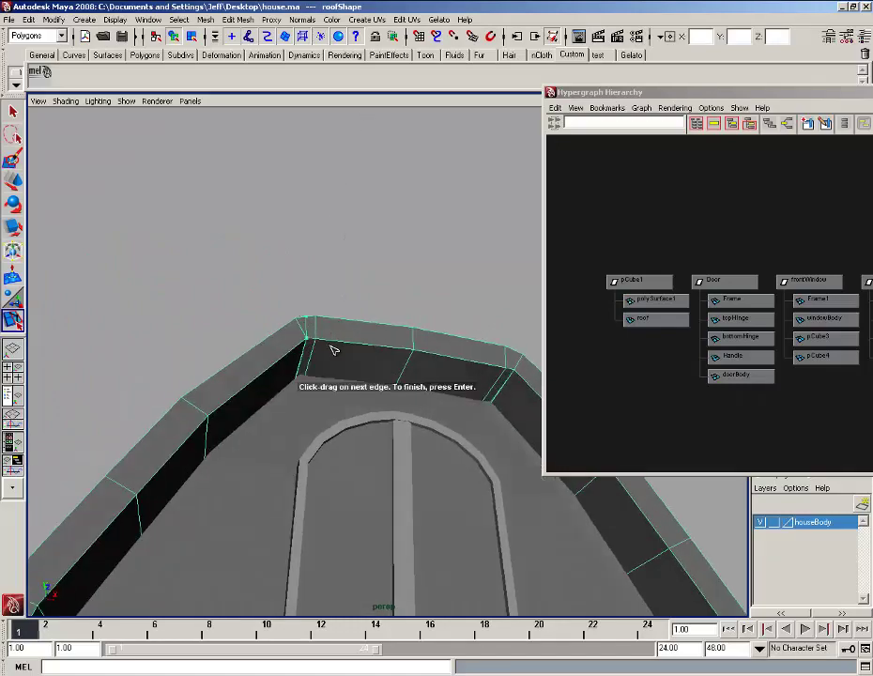
{"action": "left_click_drag", "start_coordinate": [310, 338], "coordinate": [259, 509], "text": "alt"}
{"action": "right_click_drag", "start_coordinate": [258, 441], "coordinate": [280, 481]}
{"action": "right_click_drag", "start_coordinate": [296, 430], "coordinate": [301, 428]}
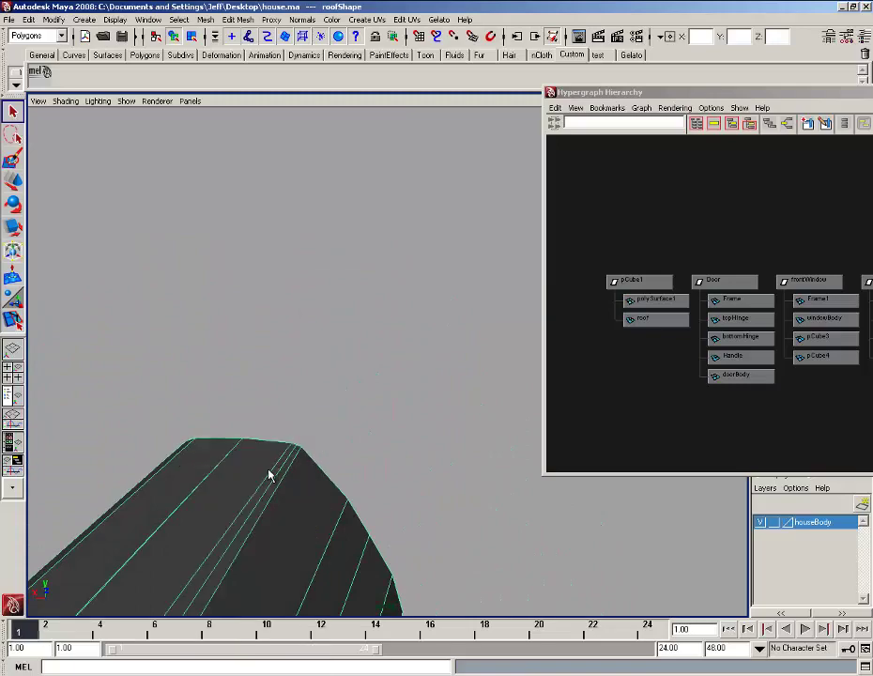
Examine the edges along the roof's upper corners from outside and from the underside.
{"action": "left_click_drag", "start_coordinate": [269, 469], "coordinate": [175, 445], "text": "alt"}
{"action": "left_click_drag", "start_coordinate": [303, 439], "coordinate": [284, 285], "text": "alt"}
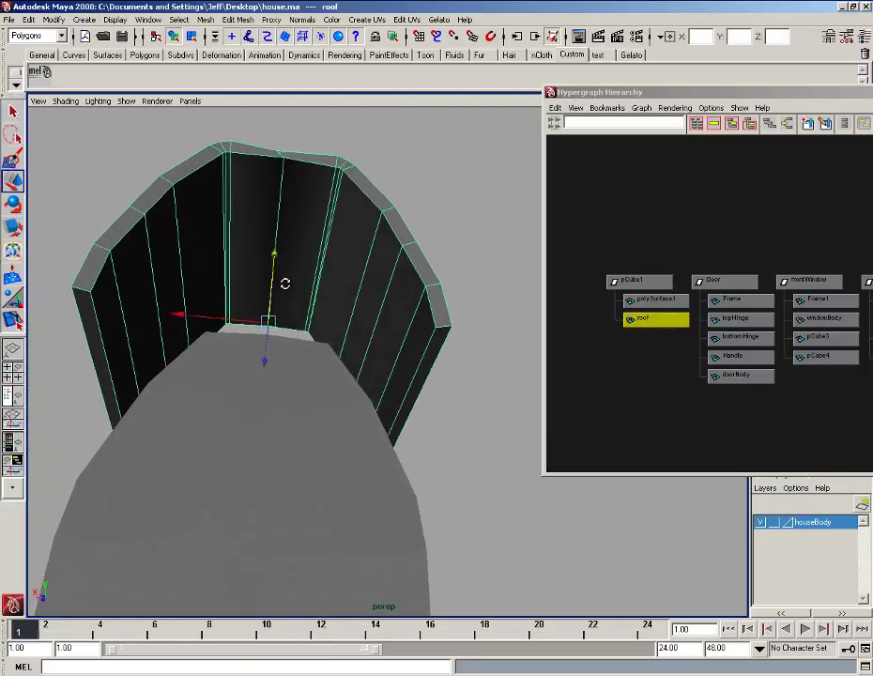
{"action": "right_click_drag", "start_coordinate": [285, 285], "coordinate": [357, 237], "text": "alt"}
{"action": "left_click_drag", "start_coordinate": [358, 237], "coordinate": [374, 415], "text": "alt"}
{"action": "scroll", "coordinate": [374, 416], "scroll_direction": "up", "scroll_amount": 4}
{"action": "middle_click_drag", "start_coordinate": [374, 415], "coordinate": [380, 369], "text": "alt"}
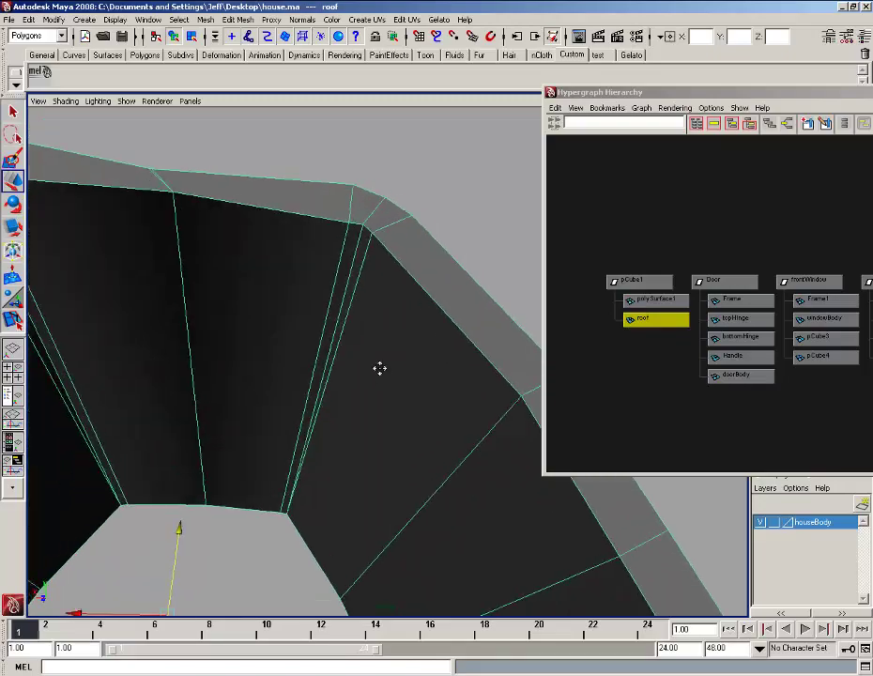
{"action": "left_click_drag", "start_coordinate": [381, 369], "coordinate": [412, 380], "text": "alt"}
{"action": "right_click_drag", "start_coordinate": [411, 380], "coordinate": [296, 360], "text": "alt"}
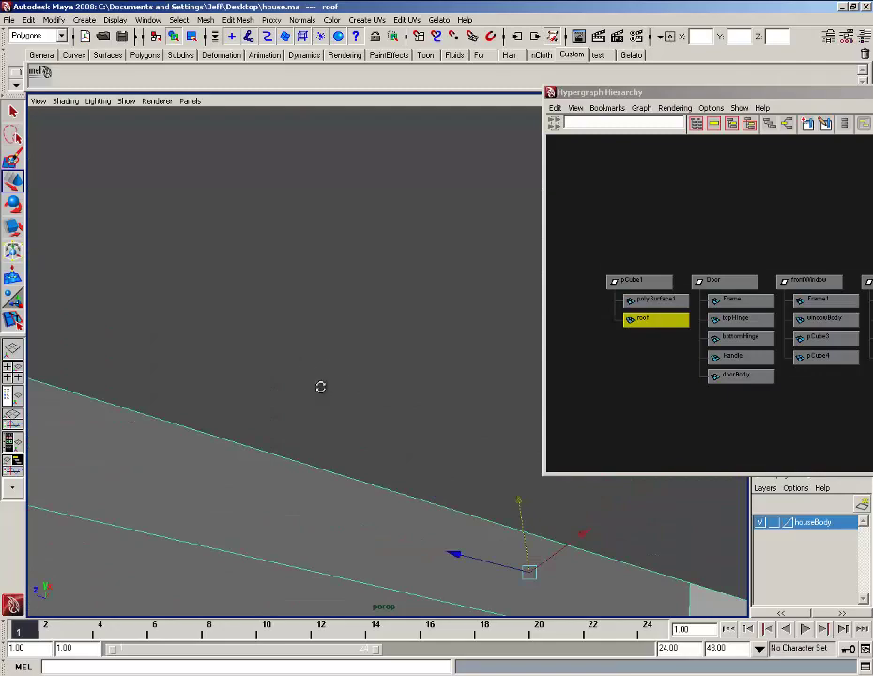
Shift the extra lengthwise edge inside the roof's upper corner slightly along X, and delete that edge.
{"action": "left_click_drag", "start_coordinate": [320, 387], "coordinate": [335, 402], "text": "alt"}
{"action": "right_click_drag", "start_coordinate": [331, 401], "coordinate": [334, 372]}
{"action": "left_click_drag", "start_coordinate": [338, 400], "coordinate": [358, 374], "text": "alt"}
{"action": "middle_click_drag", "start_coordinate": [357, 374], "coordinate": [270, 345], "text": "alt"}
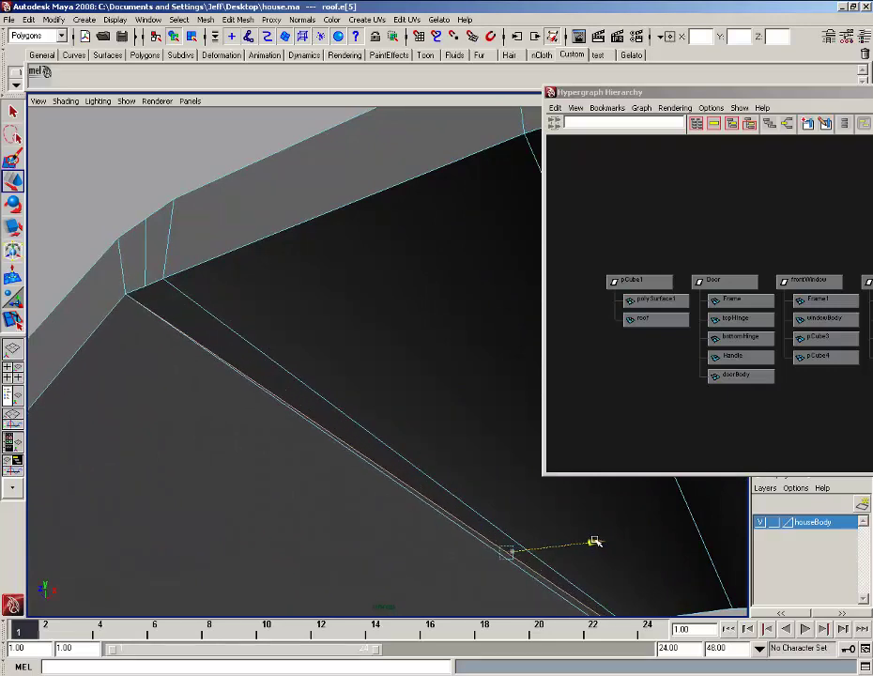
{"action": "right_click_drag", "start_coordinate": [594, 542], "coordinate": [589, 542], "text": "alt"}
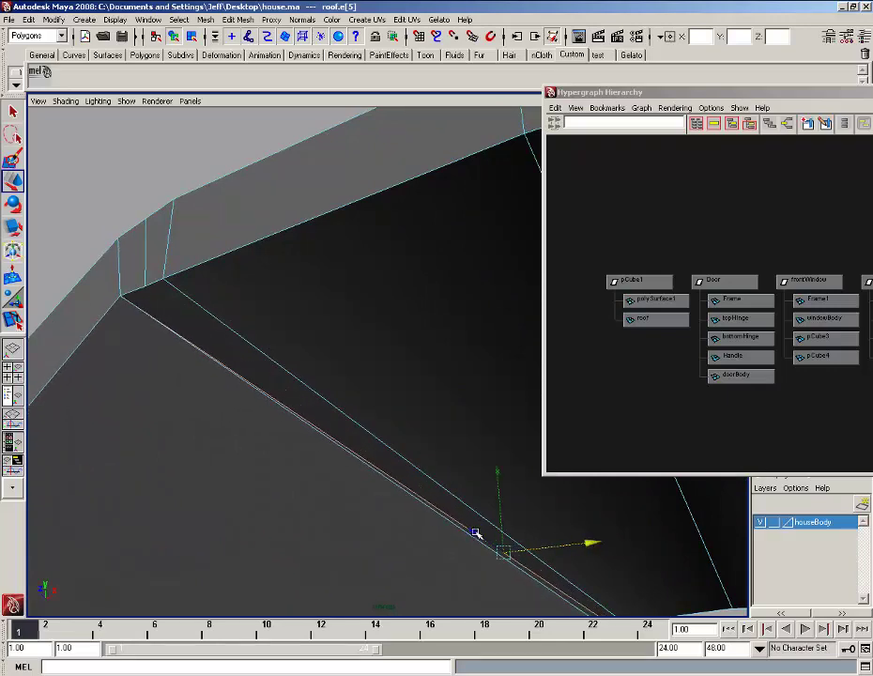
{"action": "left_click_drag", "start_coordinate": [476, 532], "coordinate": [299, 314], "text": "alt"}
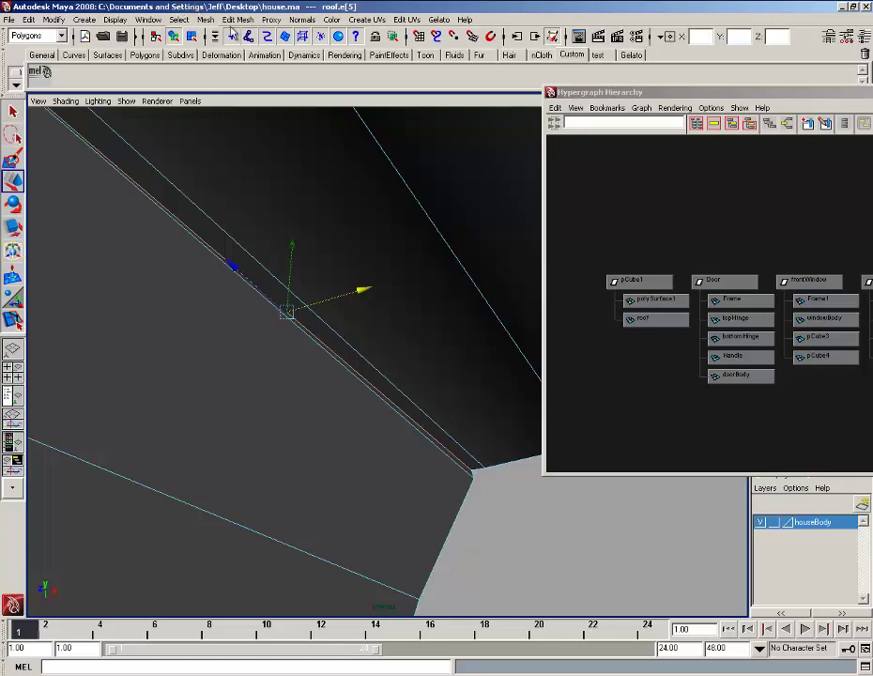
{"action": "left_click", "coordinate": [236, 20]}
{"action": "left_click", "coordinate": [285, 310]}
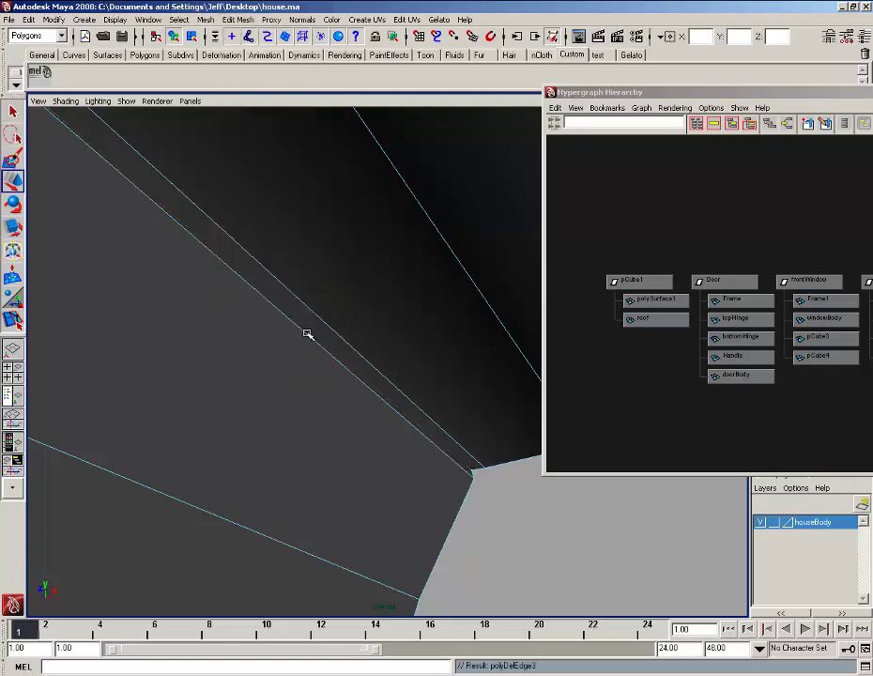
Select the middle edge loop of the roof's upper corner with the Select Edge Loop Tool and delete it.
{"action": "left_click_drag", "start_coordinate": [306, 333], "coordinate": [405, 391], "text": "alt"}
{"action": "scroll", "coordinate": [352, 420], "scroll_direction": "down", "scroll_amount": 5}
{"action": "left_click", "coordinate": [246, 19]}
{"action": "mouse_move", "coordinate": [186, 20]}
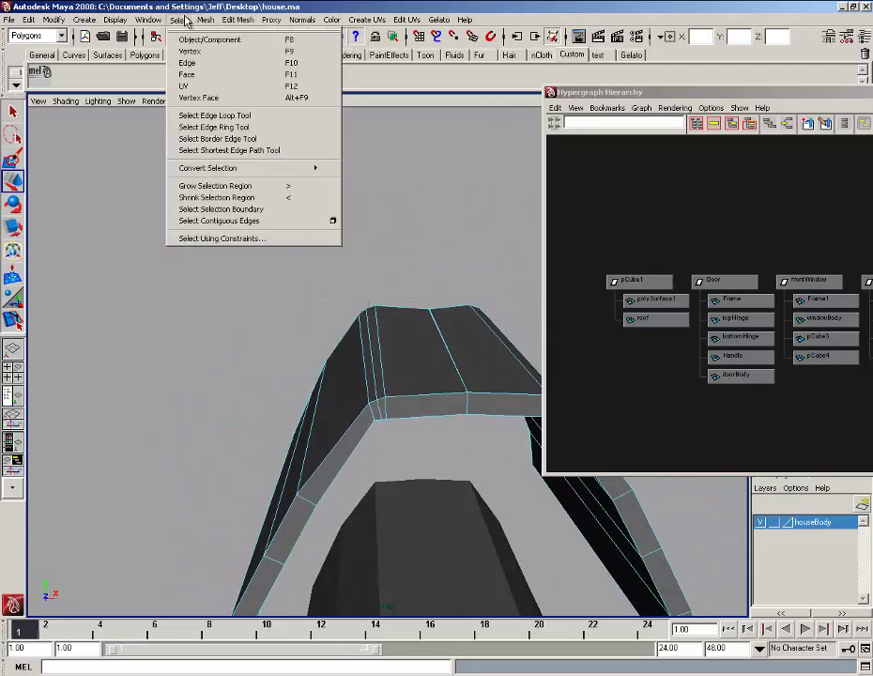
{"action": "left_click", "coordinate": [230, 115]}
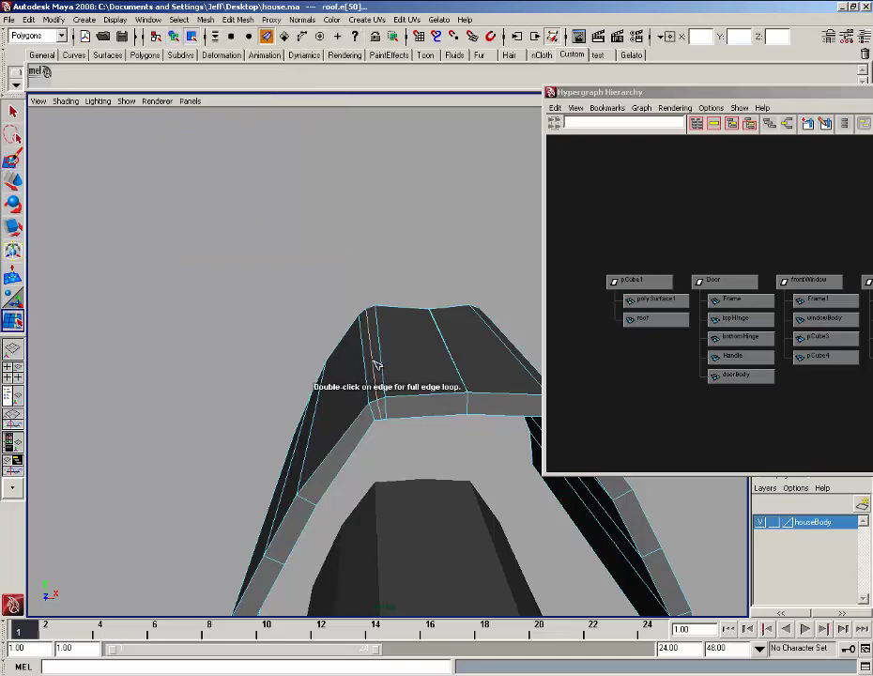
{"action": "left_click", "coordinate": [233, 20]}
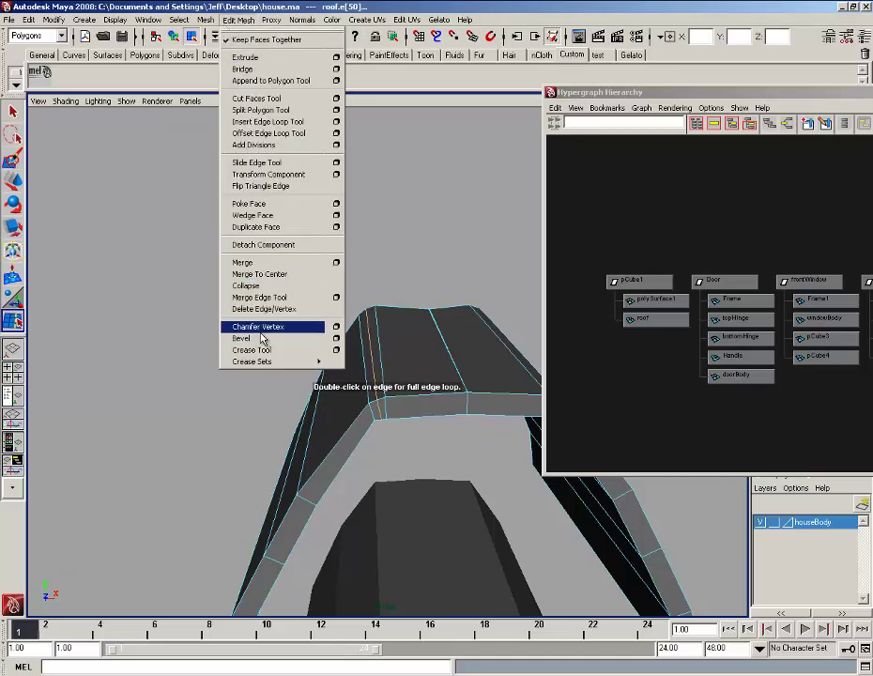
{"action": "left_click", "coordinate": [263, 310]}
Select the middle edge loop at the opposite upper corner of the roof and delete it.
{"action": "left_click_drag", "start_coordinate": [280, 448], "coordinate": [371, 458], "text": "alt"}
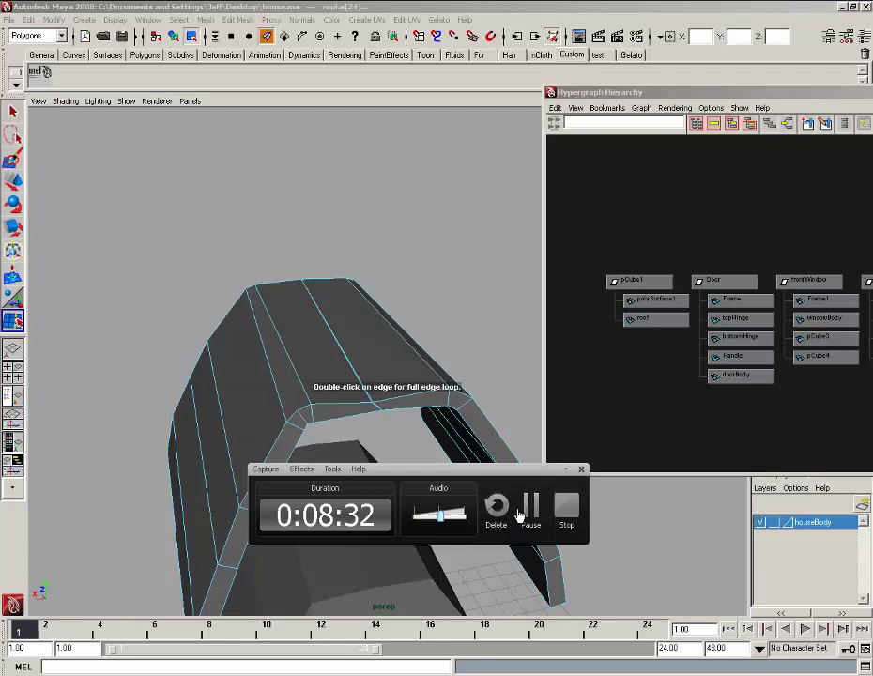
{"action": "left_click", "coordinate": [530, 508]}
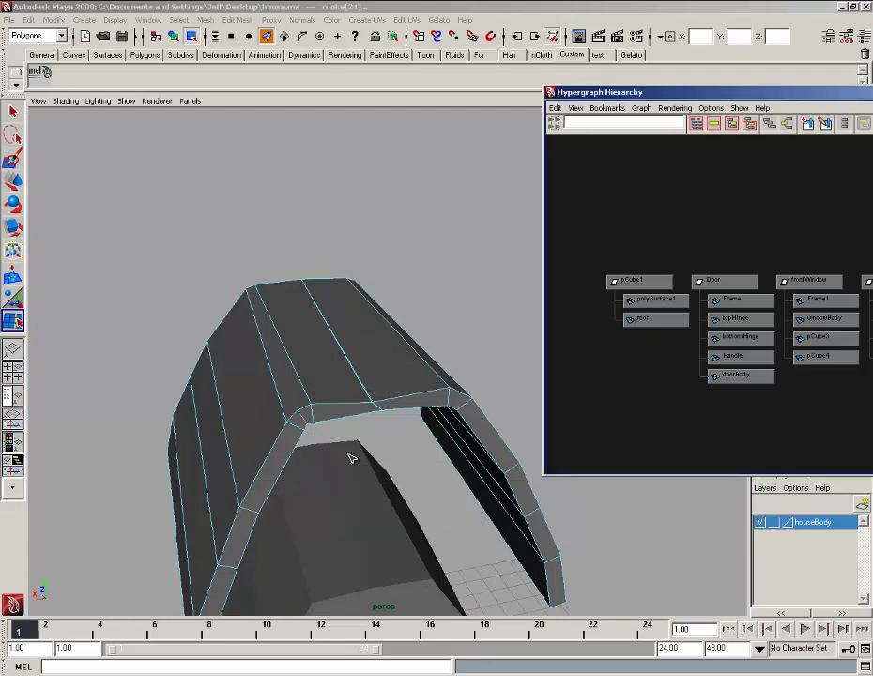
{"action": "left_click_drag", "start_coordinate": [350, 458], "coordinate": [308, 413], "text": "alt"}
{"action": "left_click", "coordinate": [238, 20]}
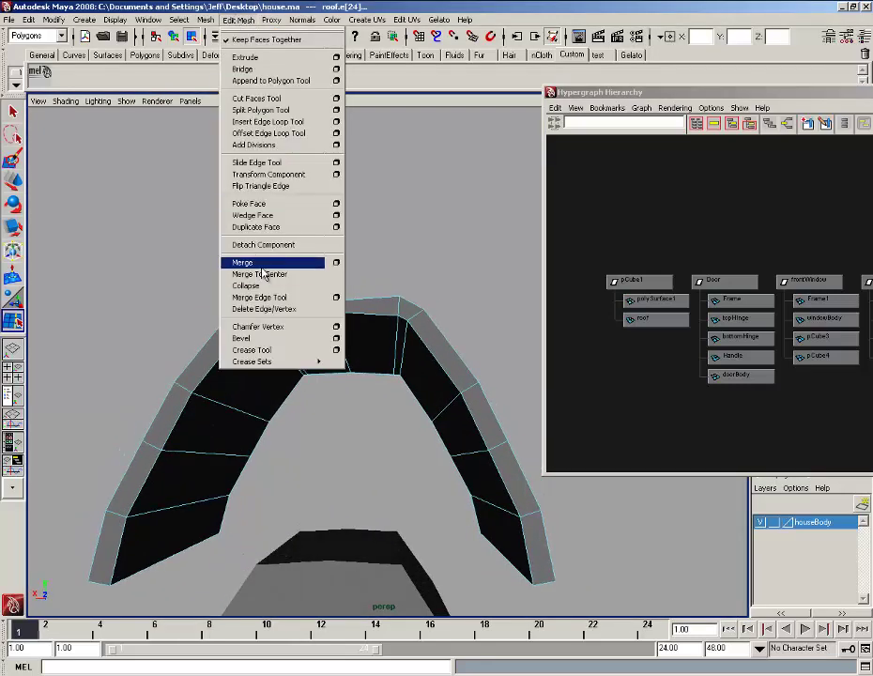
{"action": "left_click", "coordinate": [266, 309]}
Return to object mode and select the whole roof.
{"action": "left_click_drag", "start_coordinate": [256, 324], "coordinate": [5, 192], "text": "alt"}
{"action": "left_click_drag", "start_coordinate": [188, 314], "coordinate": [286, 337], "text": "alt"}
{"action": "right_click_drag", "start_coordinate": [286, 334], "coordinate": [310, 316]}
{"action": "left_click", "coordinate": [299, 331]}
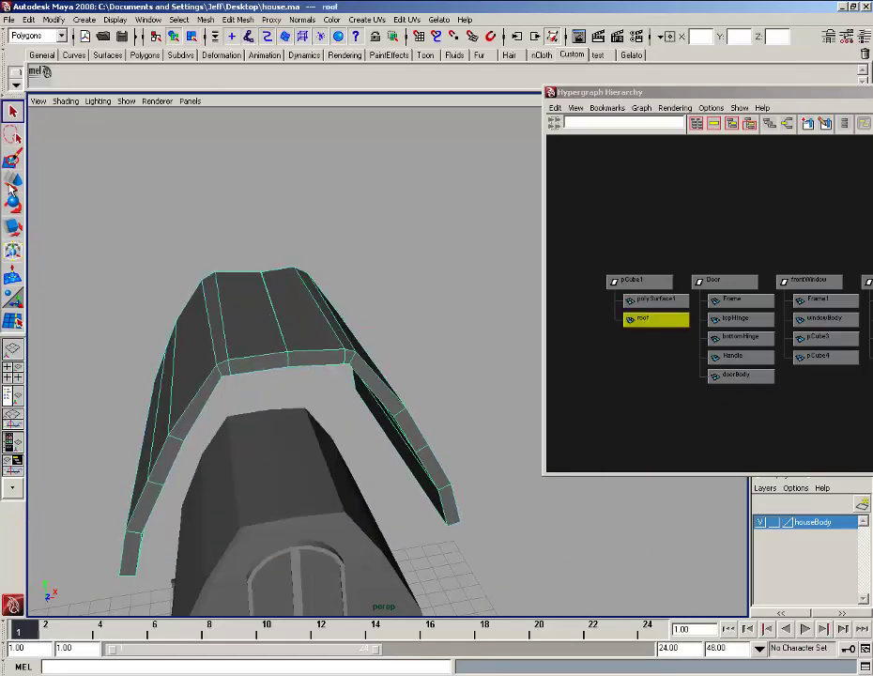
Merge the two neighbouring vertices in the middle of the roof's rear top edge to their center.
{"action": "left_click_drag", "start_coordinate": [204, 337], "coordinate": [382, 465], "text": "alt"}
{"action": "left_click", "coordinate": [321, 371]}
{"action": "middle_click_drag", "start_coordinate": [382, 466], "coordinate": [349, 437], "text": "alt"}
{"action": "left_click_drag", "start_coordinate": [348, 437], "coordinate": [369, 423], "text": "alt"}
{"action": "left_click", "coordinate": [369, 424]}
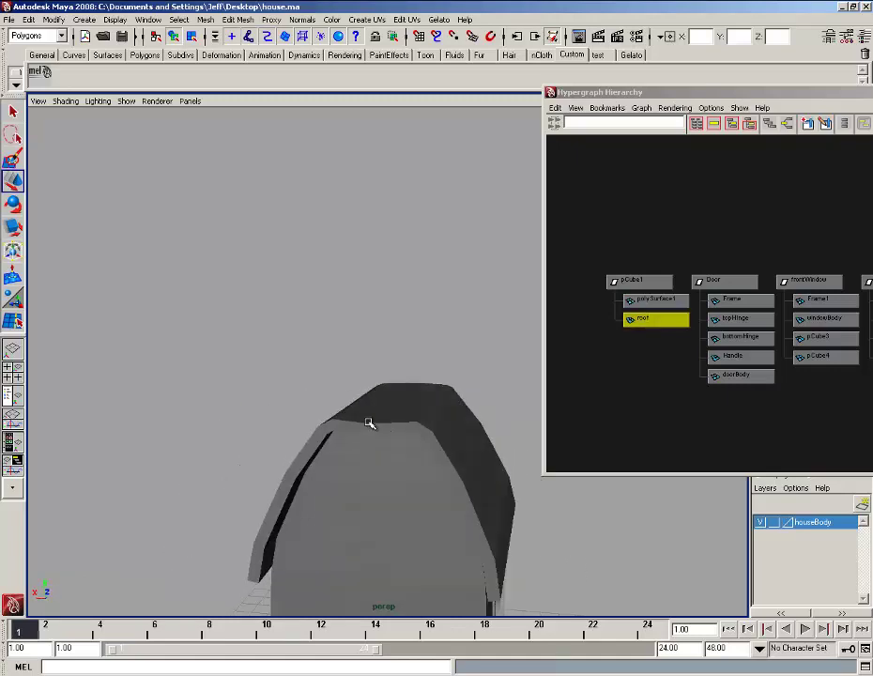
{"action": "mouse_move", "coordinate": [369, 424]}
{"action": "right_mouse_down", "text": "alt"}
{"action": "mouse_move", "coordinate": [380, 432]}
{"action": "mouse_move", "coordinate": [355, 431]}
{"action": "right_mouse_up", "text": "alt"}
{"action": "left_click_drag", "start_coordinate": [355, 431], "coordinate": [272, 393], "text": "alt"}
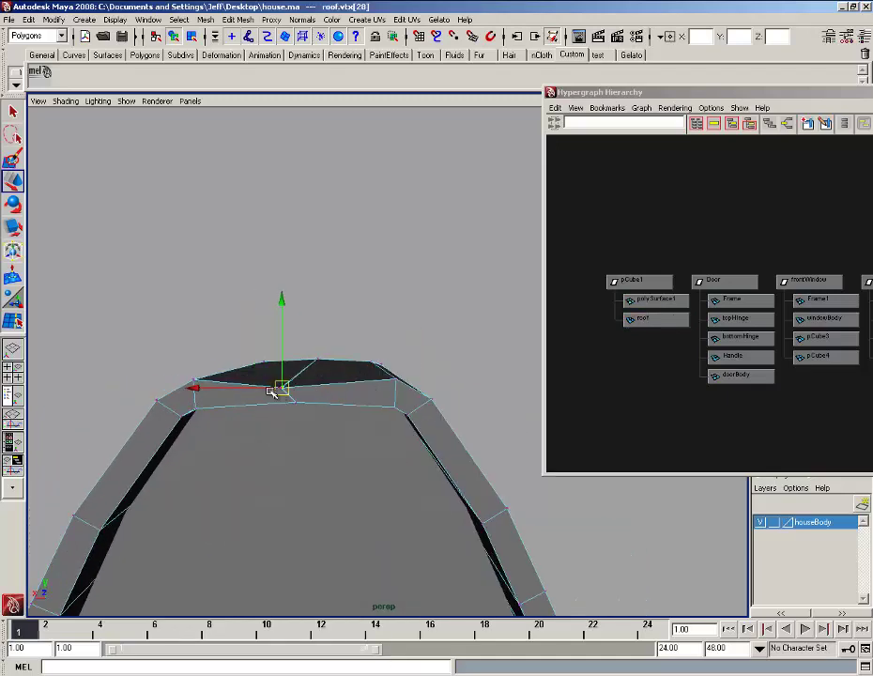
{"action": "left_click", "coordinate": [340, 314]}
{"action": "left_click_drag", "start_coordinate": [340, 314], "coordinate": [326, 422], "text": "alt"}
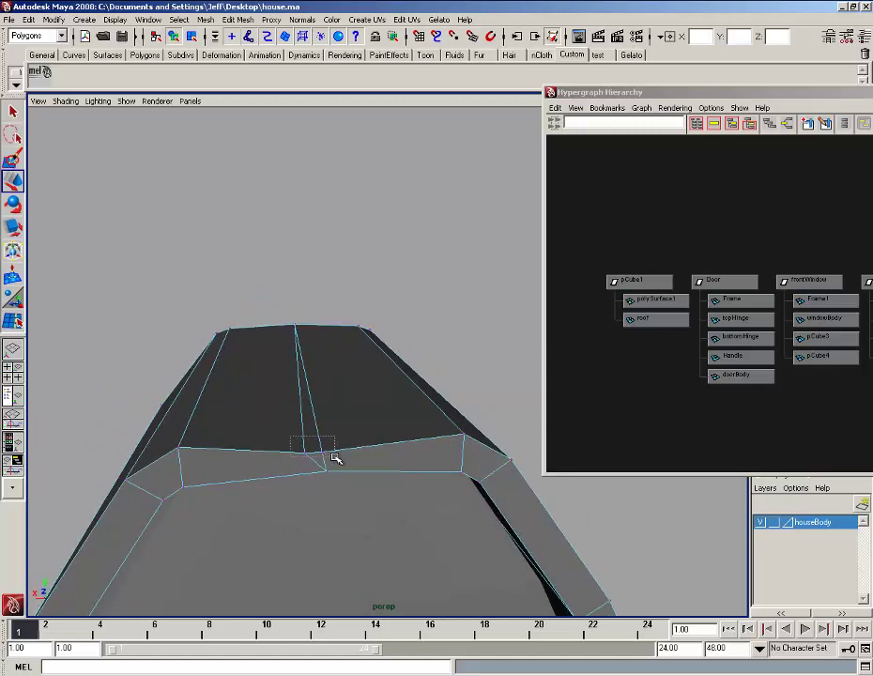
{"action": "left_click", "coordinate": [238, 19]}
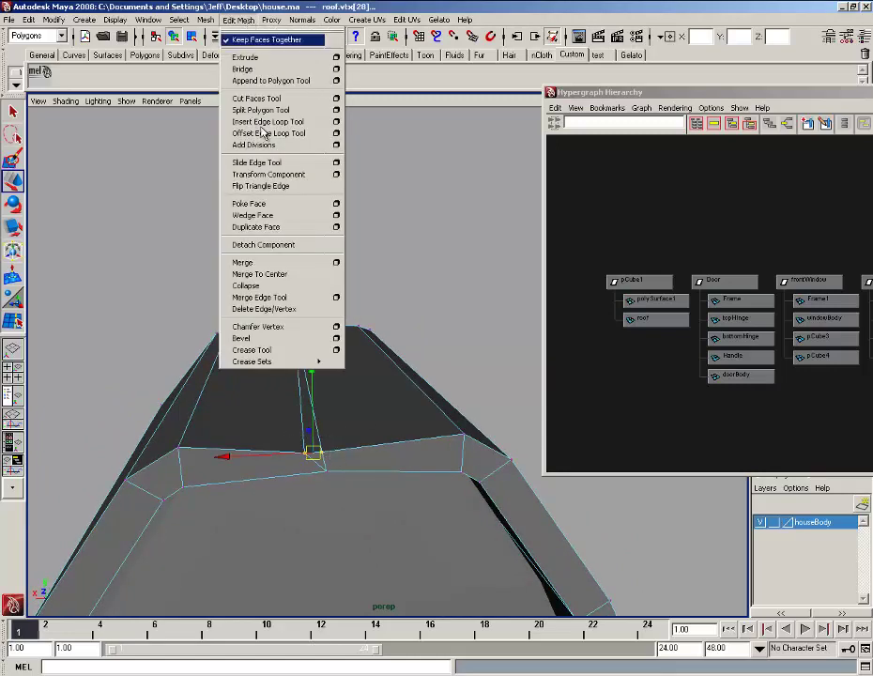
{"action": "left_click", "coordinate": [275, 274]}
Select the roof's vertices and merge the overlapping ones.
{"action": "left_click_drag", "start_coordinate": [316, 303], "coordinate": [362, 311], "text": "alt"}
{"action": "right_click_drag", "start_coordinate": [297, 274], "coordinate": [265, 245], "text": "alt"}
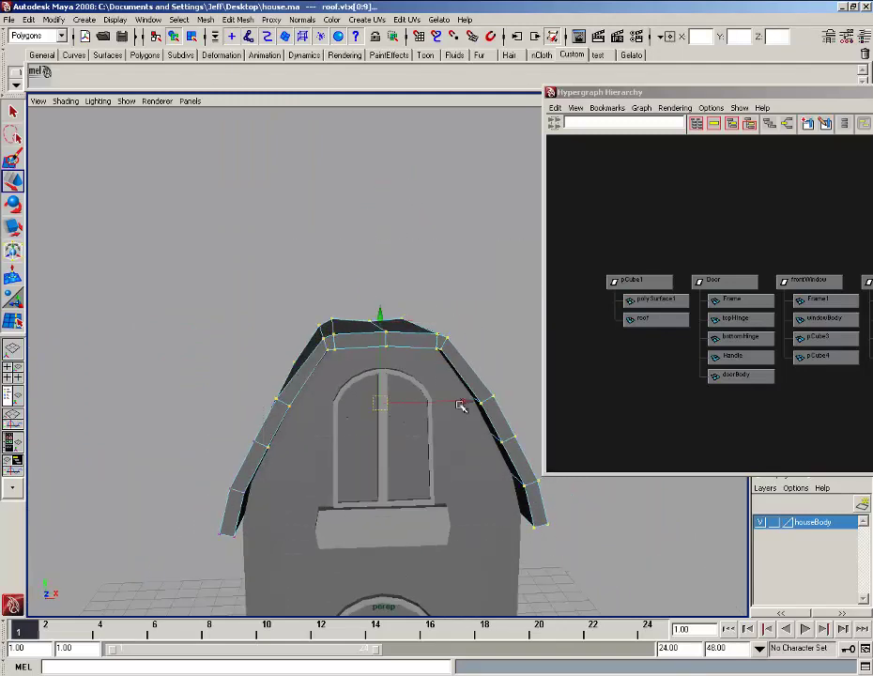
{"action": "left_click", "coordinate": [238, 20]}
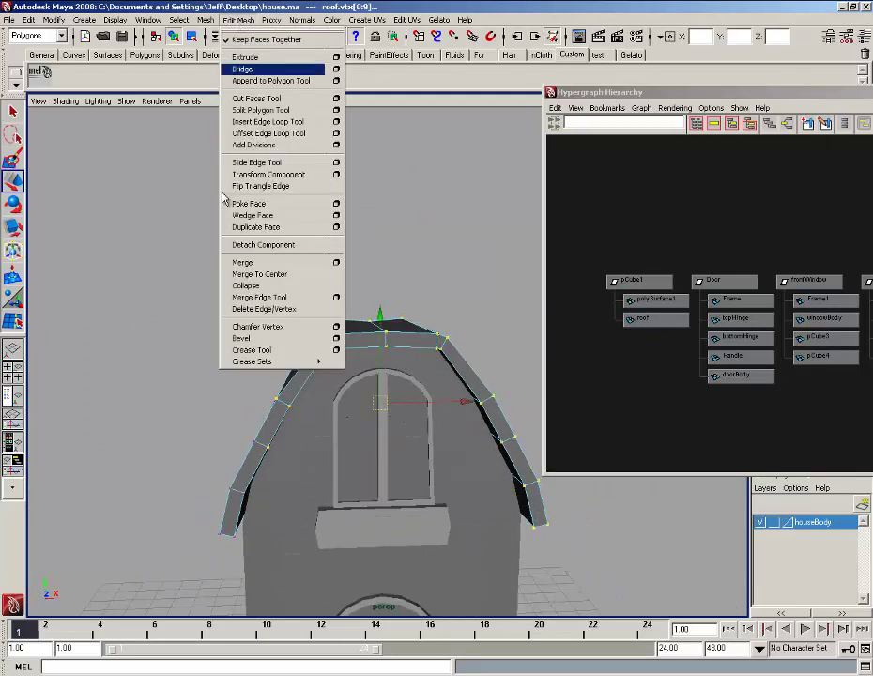
{"action": "left_click", "coordinate": [242, 264]}
Raise the middle vertex of the roof's rear top edge level with its neighbours, and return to object mode.
{"action": "left_click_drag", "start_coordinate": [397, 304], "coordinate": [308, 320], "text": "alt"}
{"action": "left_click", "coordinate": [321, 361]}
{"action": "right_click_drag", "start_coordinate": [306, 321], "coordinate": [290, 322]}
{"action": "left_click", "coordinate": [289, 321]}
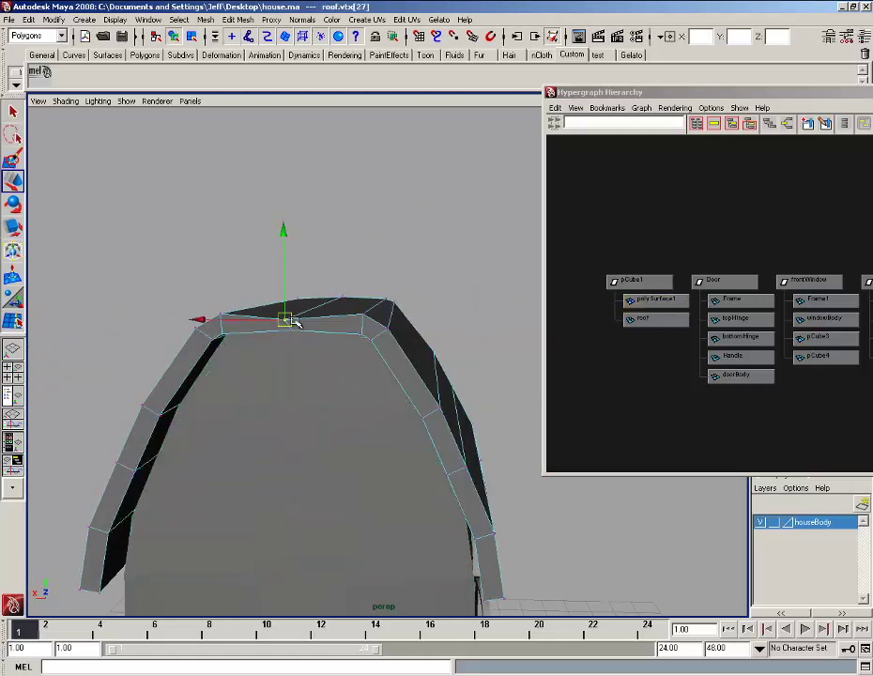
{"action": "left_click_drag", "start_coordinate": [292, 321], "coordinate": [321, 318], "text": "alt"}
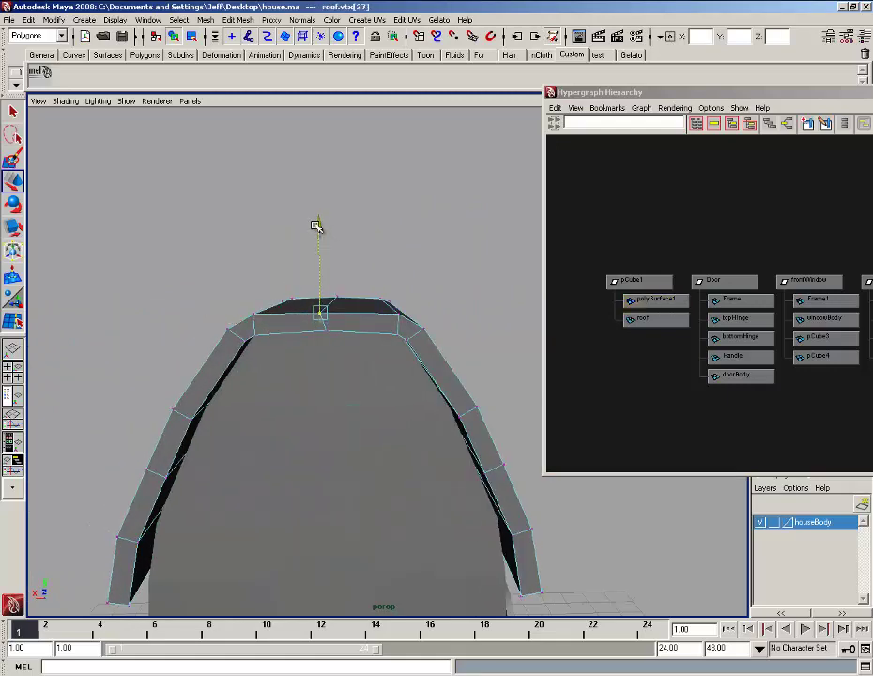
{"action": "right_click_drag", "start_coordinate": [251, 324], "coordinate": [286, 308]}
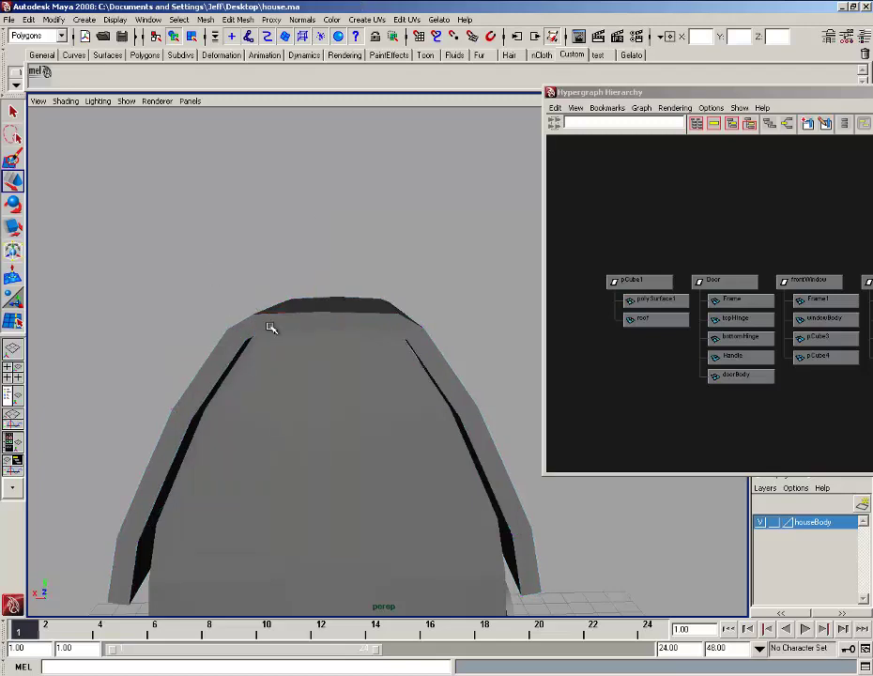
Smooth the roof as a test, inspect its shape from the rear and front, and undo the smoothing.
{"action": "left_click", "coordinate": [215, 20]}
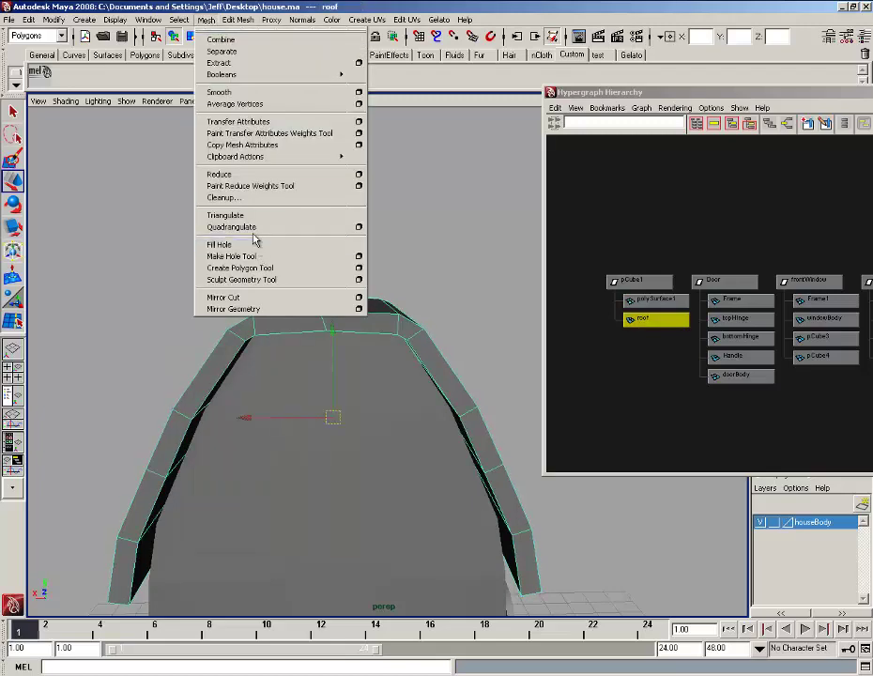
{"action": "left_click", "coordinate": [241, 94]}
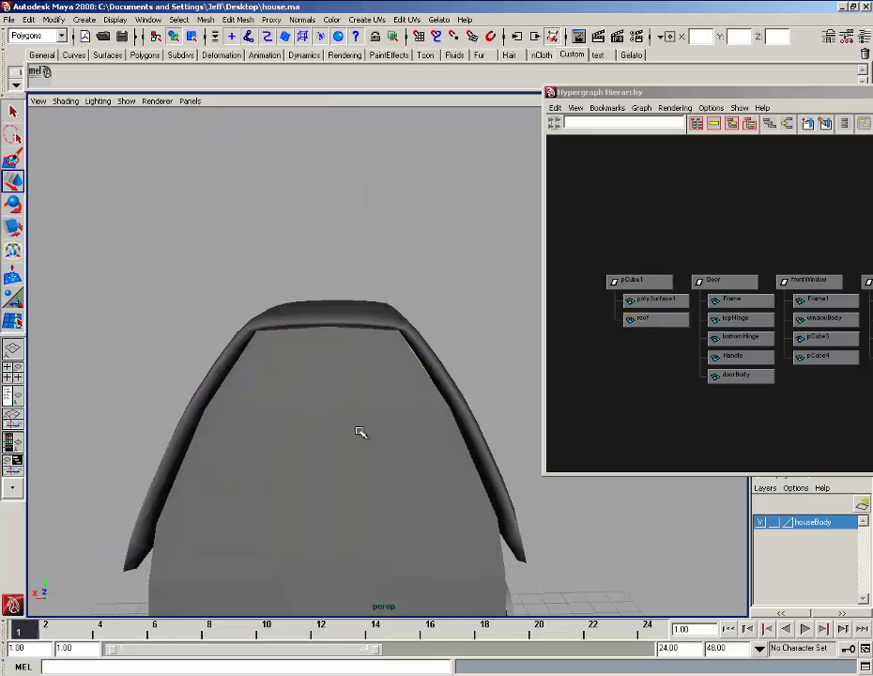
{"action": "left_click", "coordinate": [366, 436]}
{"action": "key", "text": "g"}
{"action": "left_click", "coordinate": [362, 302]}
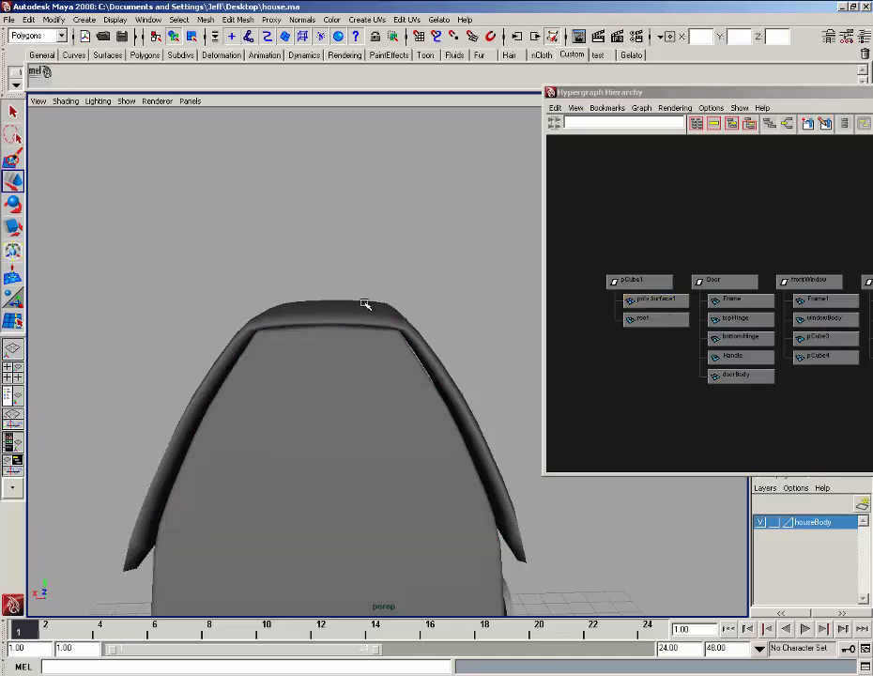
{"action": "left_click_drag", "start_coordinate": [362, 302], "coordinate": [317, 438], "text": "alt"}
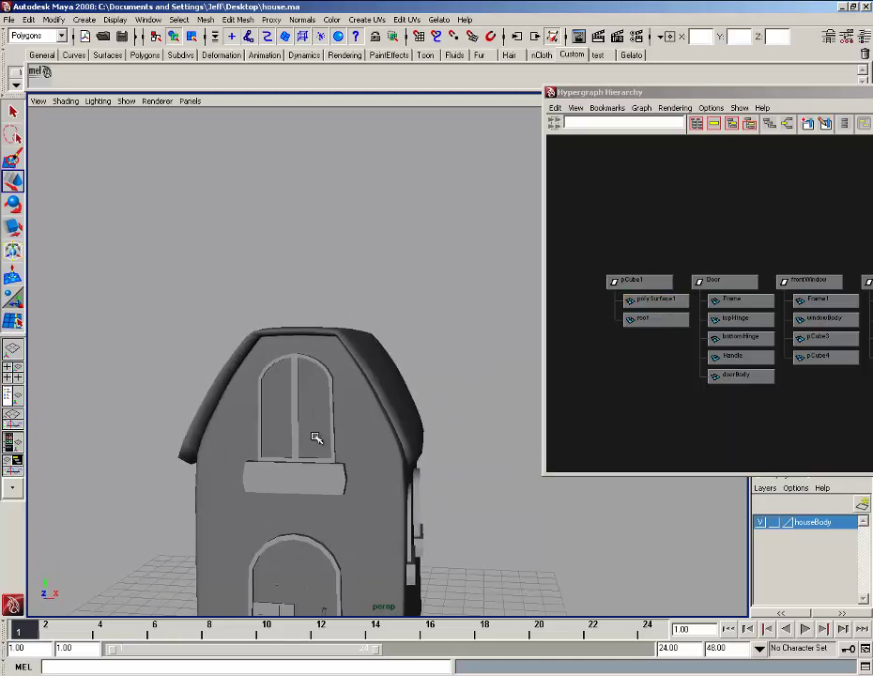
{"action": "key", "text": "ctrl+z"}
{"action": "key", "text": "ctrl+z"}
{"action": "key", "text": "ctrl+z"}
{"action": "key", "text": "ctrl+z"}
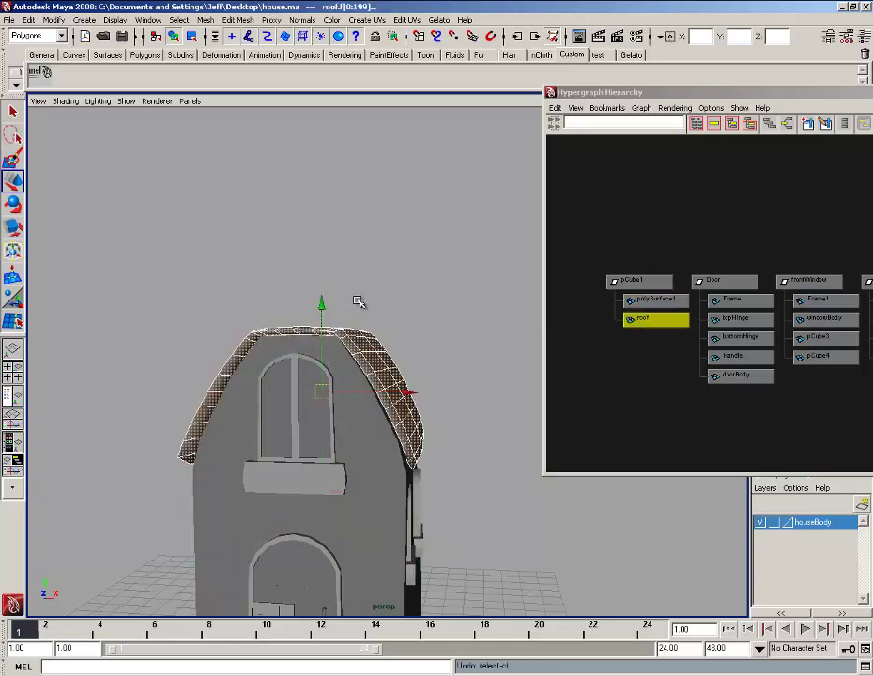
Insert an edge loop along the middle of the roof's front rim with the Insert Edge Loop Tool.
{"action": "scroll", "coordinate": [355, 321], "scroll_direction": "up", "scroll_amount": 3}
{"action": "left_click_drag", "start_coordinate": [353, 327], "coordinate": [352, 344], "text": "alt"}
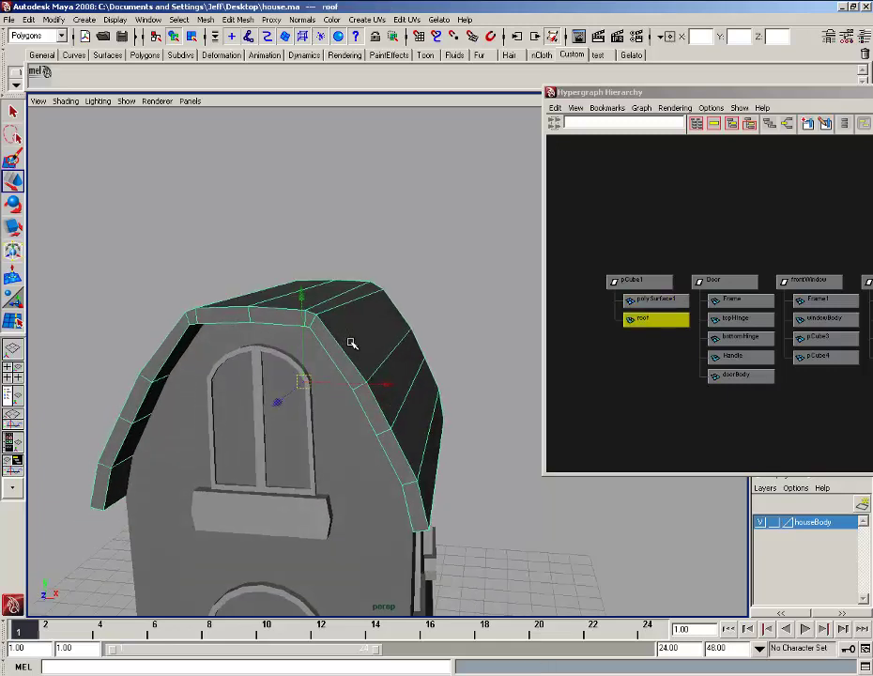
{"action": "left_click", "coordinate": [238, 19]}
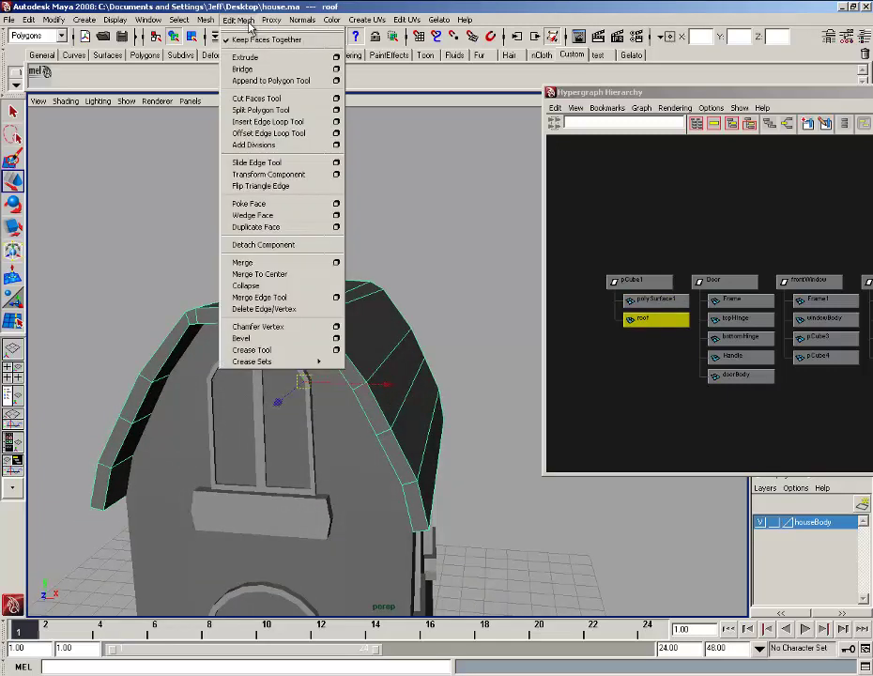
{"action": "left_click", "coordinate": [302, 126]}
{"action": "scroll", "coordinate": [307, 321], "scroll_direction": "up", "scroll_amount": 1}
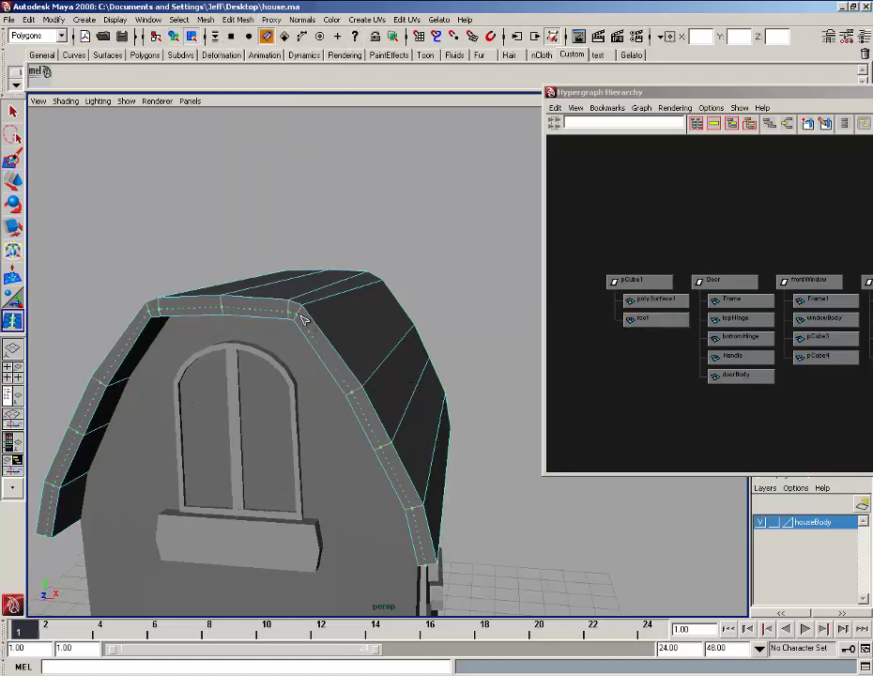
{"action": "left_click_drag", "start_coordinate": [303, 319], "coordinate": [315, 399], "text": "alt"}
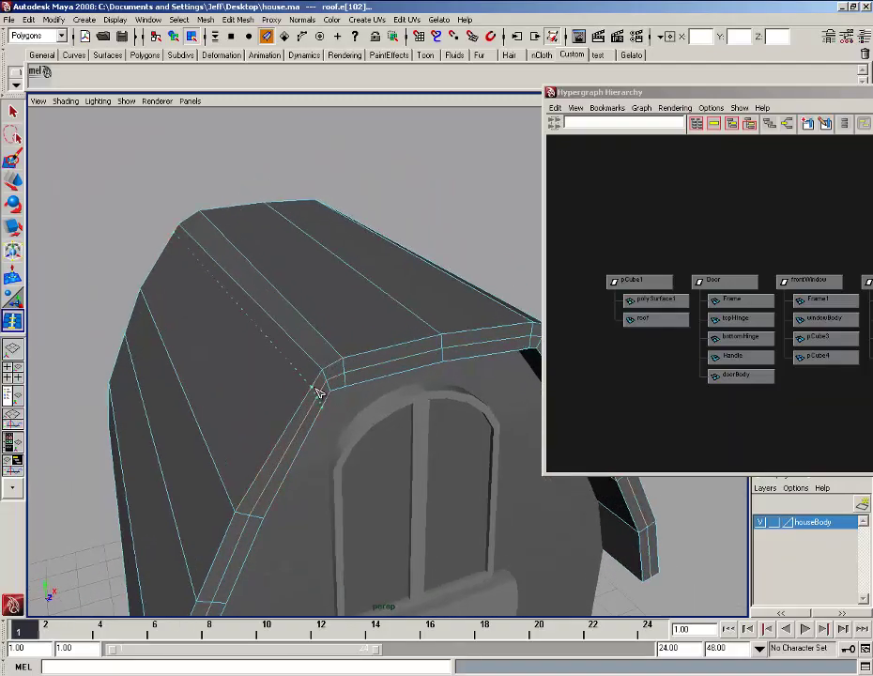
Insert lengthwise edge loops close to both sides of the roof's two upper corners.
{"action": "left_click_drag", "start_coordinate": [325, 386], "coordinate": [324, 385]}
{"action": "left_click_drag", "start_coordinate": [324, 385], "coordinate": [278, 338], "text": "alt"}
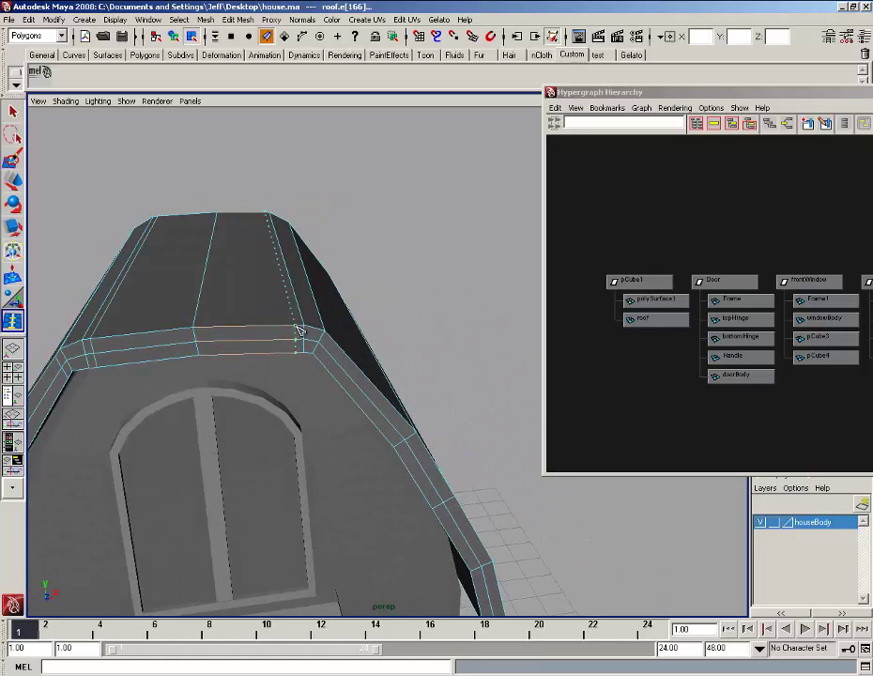
{"action": "left_click_drag", "start_coordinate": [305, 333], "coordinate": [375, 333], "text": "alt"}
{"action": "left_click_drag", "start_coordinate": [381, 334], "coordinate": [350, 340], "text": "alt"}
{"action": "left_click", "coordinate": [401, 300]}
{"action": "left_click", "coordinate": [361, 338]}
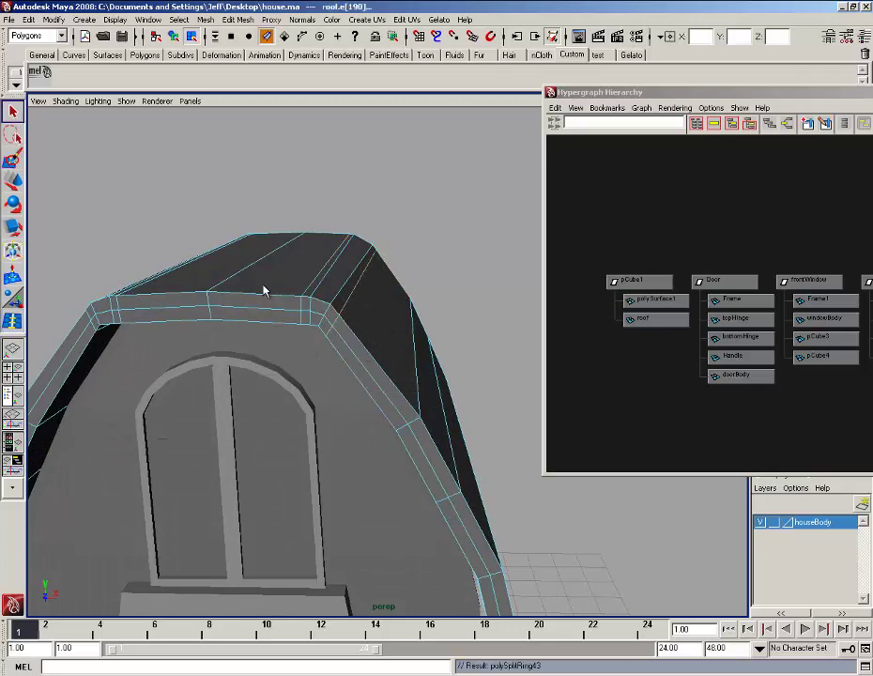
Return to object mode, smooth the roof to test the new corner loops, and undo the smoothing.
{"action": "right_click_drag", "start_coordinate": [263, 292], "coordinate": [311, 269]}
{"action": "left_click", "coordinate": [228, 20]}
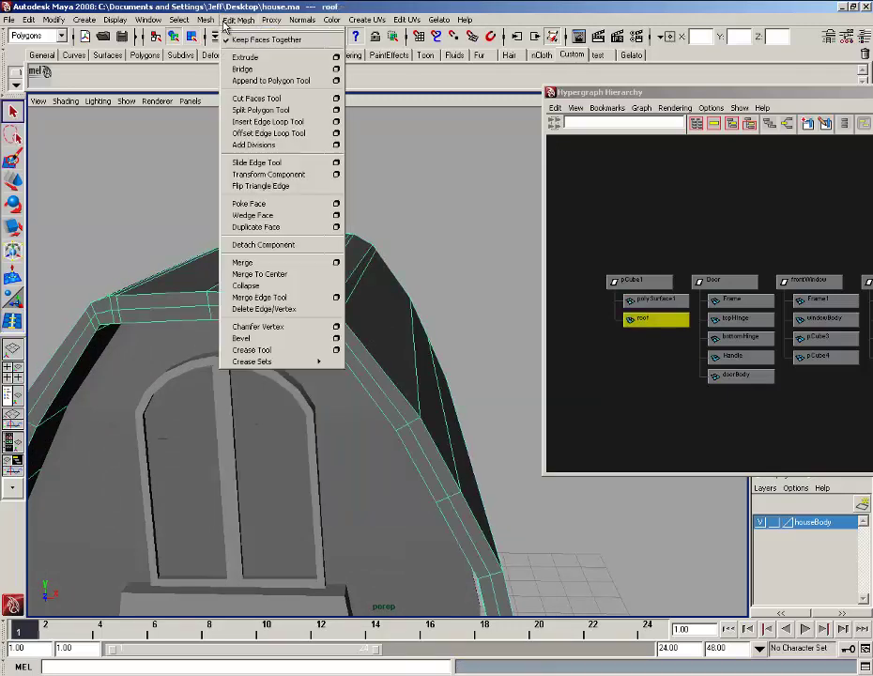
{"action": "mouse_move", "coordinate": [205, 20]}
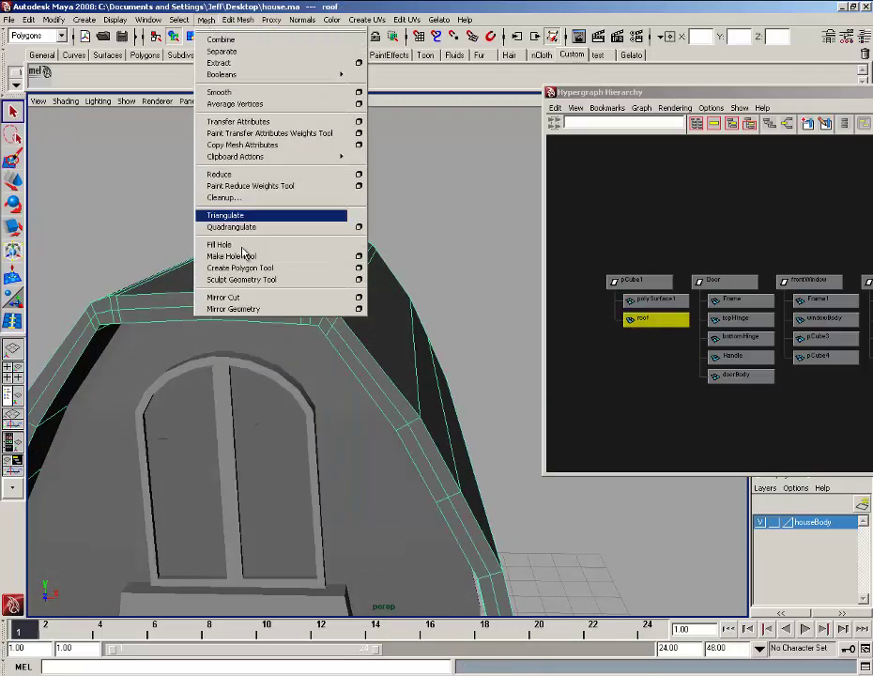
{"action": "left_click", "coordinate": [243, 103]}
{"action": "left_click_drag", "start_coordinate": [235, 179], "coordinate": [258, 308], "text": "alt"}
{"action": "key", "text": "z"}
{"action": "key", "text": "z"}
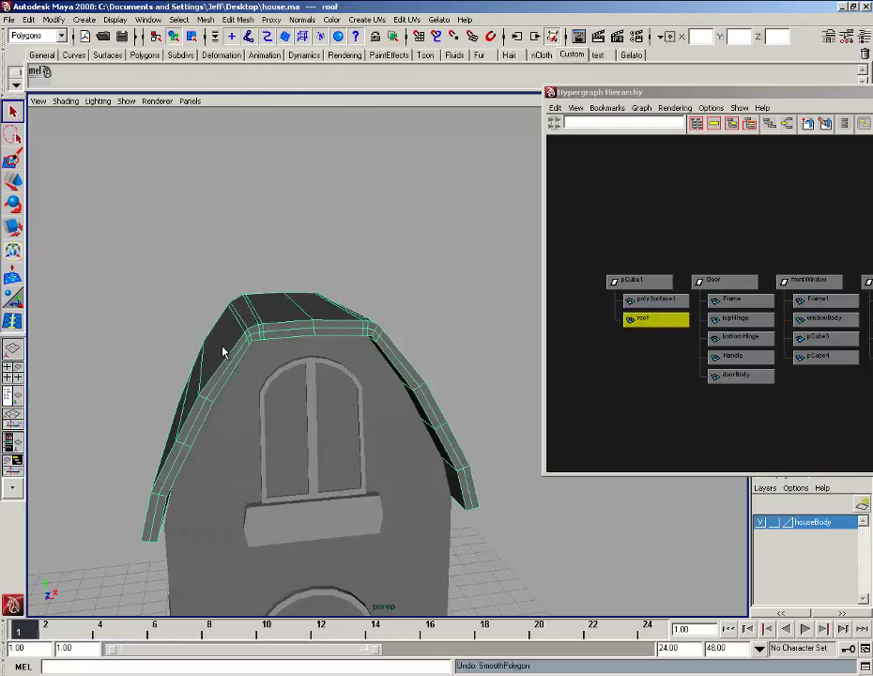
Insert a lengthwise edge loop close to the roof's lower eave with the Insert Edge Loop Tool.
{"action": "middle_click_drag", "start_coordinate": [223, 353], "coordinate": [304, 187], "text": "alt"}
{"action": "left_click_drag", "start_coordinate": [304, 187], "coordinate": [306, 275], "text": "alt"}
{"action": "right_click_drag", "start_coordinate": [306, 275], "coordinate": [328, 291], "text": "alt"}
{"action": "left_click_drag", "start_coordinate": [329, 291], "coordinate": [246, 246], "text": "alt"}
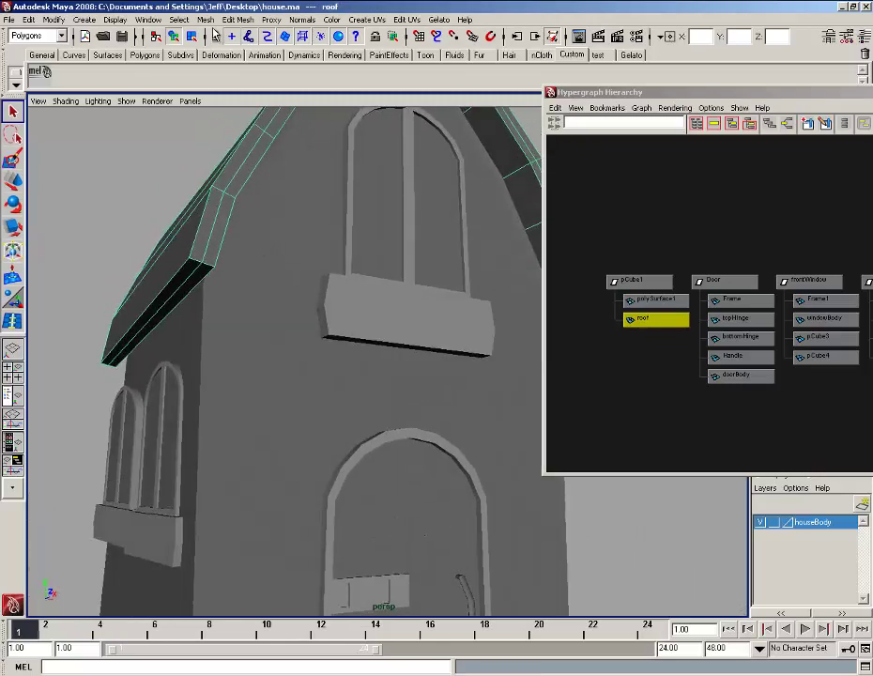
{"action": "left_click", "coordinate": [236, 21]}
{"action": "left_click", "coordinate": [259, 122]}
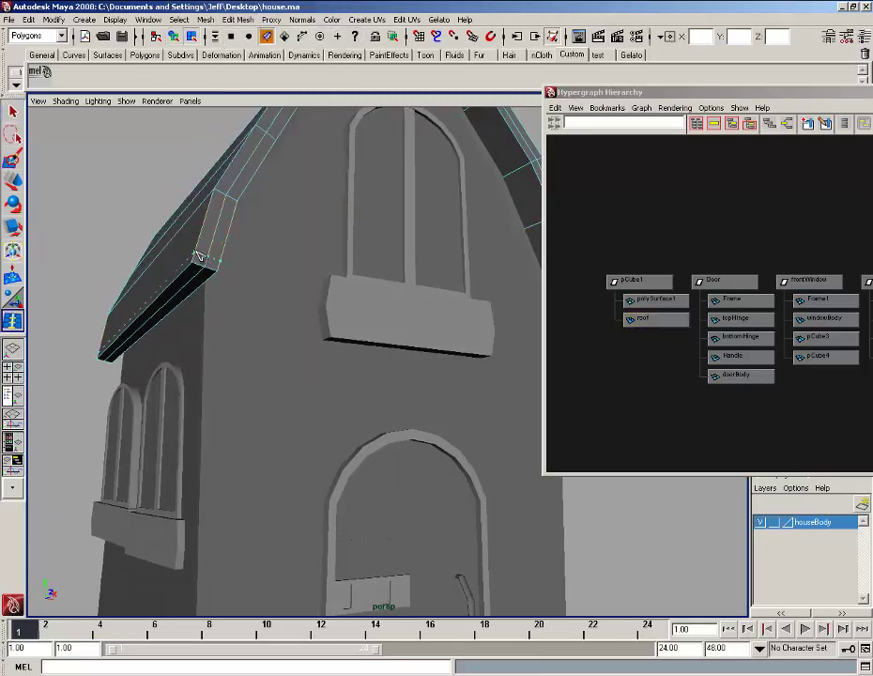
{"action": "left_click_drag", "start_coordinate": [199, 254], "coordinate": [219, 284], "text": "alt"}
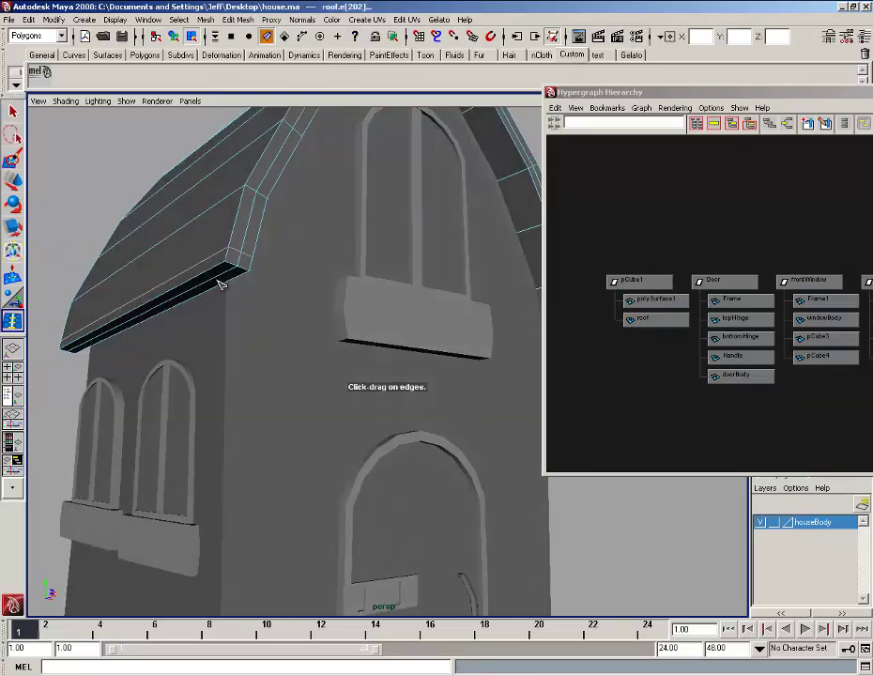
Insert an edge loop close to the roof's rear rim, and select the whole roof in object mode.
{"action": "left_click_drag", "start_coordinate": [138, 284], "coordinate": [244, 284], "text": "alt"}
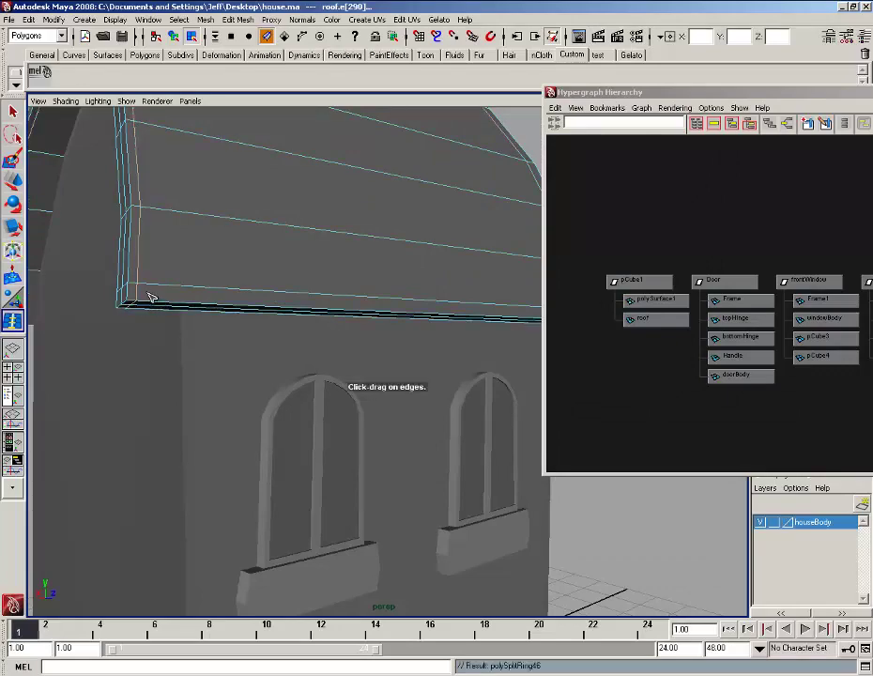
{"action": "left_click_drag", "start_coordinate": [151, 297], "coordinate": [192, 246], "text": "alt"}
{"action": "left_click", "coordinate": [302, 235]}
{"action": "right_click_drag", "start_coordinate": [309, 209], "coordinate": [332, 201]}
{"action": "left_click_drag", "start_coordinate": [331, 207], "coordinate": [219, 134], "text": "alt"}
{"action": "left_click", "coordinate": [312, 212]}
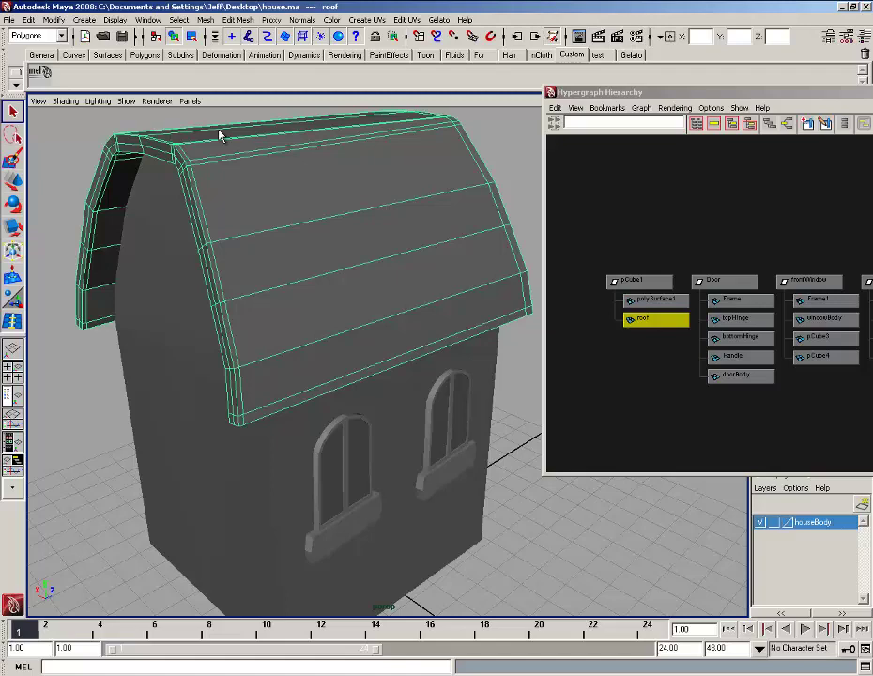
Smooth the roof to check its rounded edges against the whole house, and undo the smoothing.
{"action": "left_click", "coordinate": [206, 20]}
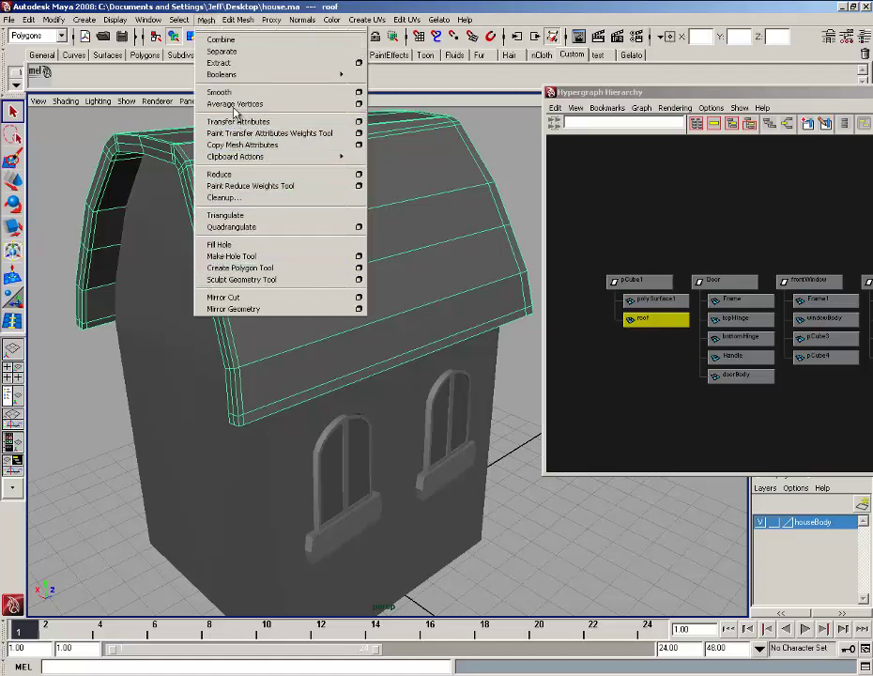
{"action": "left_click", "coordinate": [220, 92]}
{"action": "left_click", "coordinate": [116, 364]}
{"action": "left_click_drag", "start_coordinate": [117, 364], "coordinate": [237, 273], "text": "alt"}
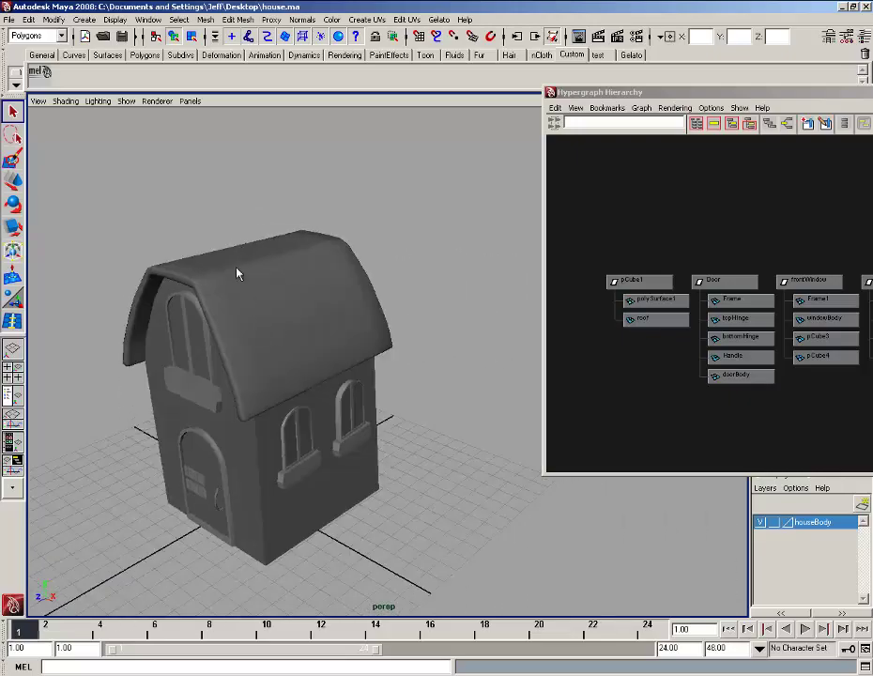
{"action": "left_click", "coordinate": [238, 274]}
{"action": "key", "text": "ctrl+z"}
Move the roof slightly upward along Y with the Move Tool.
{"action": "left_click_drag", "start_coordinate": [247, 320], "coordinate": [81, 299], "text": "alt"}
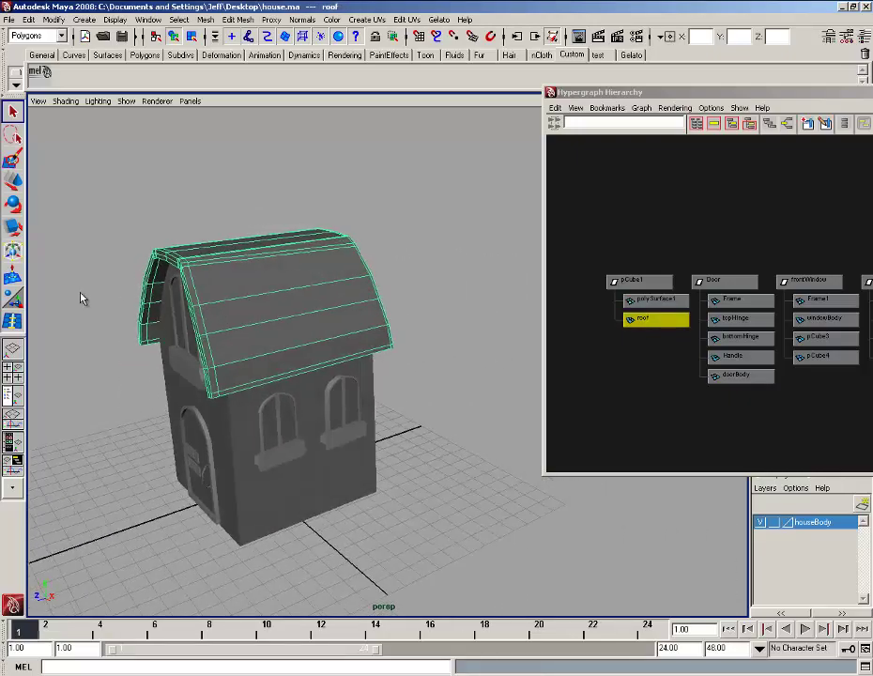
{"action": "left_click_drag", "start_coordinate": [251, 330], "coordinate": [295, 317], "text": "alt"}
{"action": "left_click_drag", "start_coordinate": [232, 303], "coordinate": [246, 295], "text": "alt"}
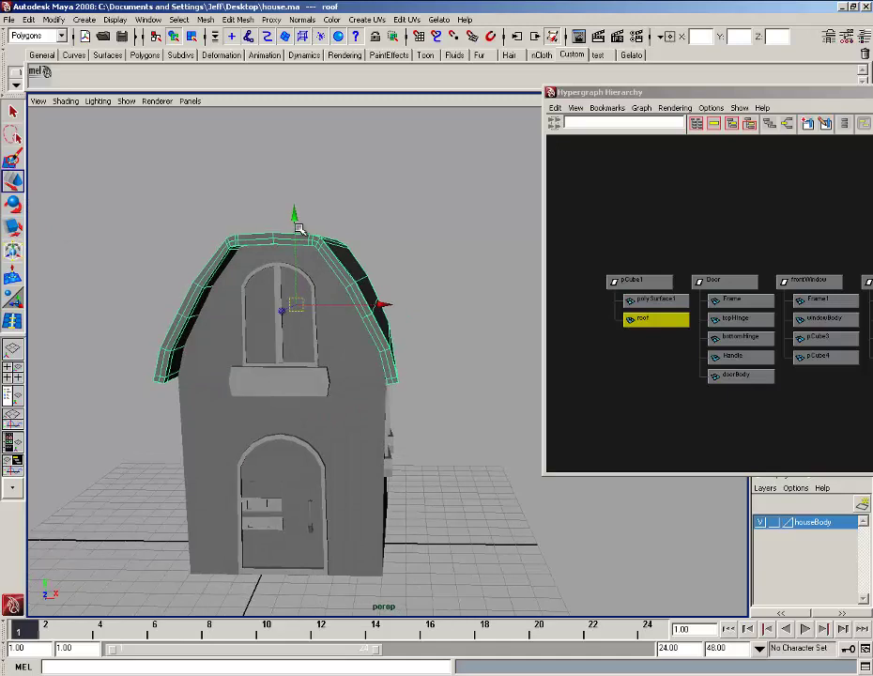
{"action": "mouse_move", "coordinate": [297, 222]}
{"action": "left_mouse_down"}
{"action": "mouse_move", "coordinate": [297, 214]}
{"action": "mouse_move", "coordinate": [299, 222]}
{"action": "left_mouse_up"}
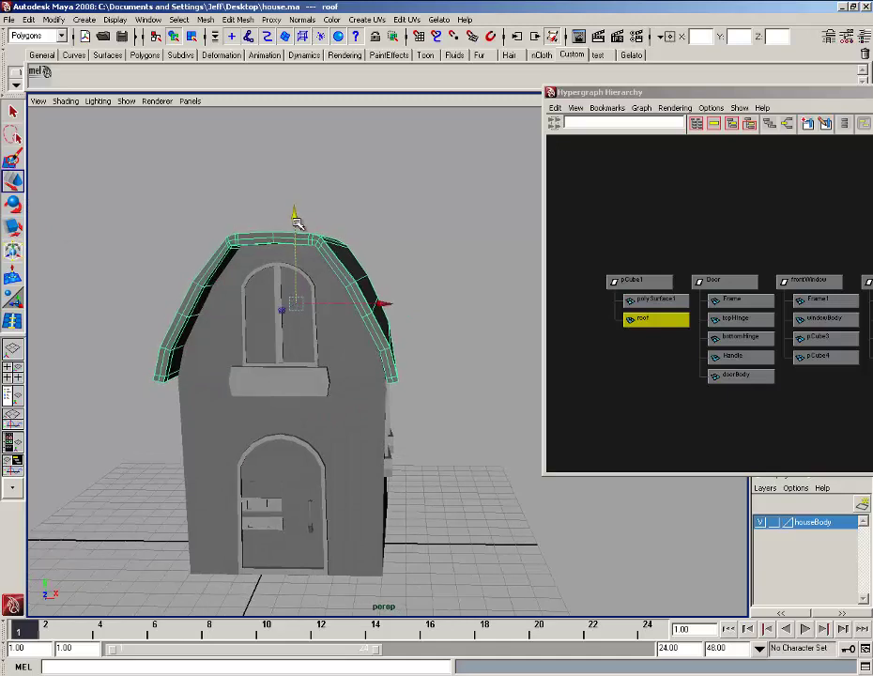
Scale the roof slightly taller along Y with the Scale Tool, and switch back to the Move Tool.
{"action": "left_click", "coordinate": [13, 227]}
{"action": "left_click_drag", "start_coordinate": [216, 310], "coordinate": [271, 176], "text": "alt"}
{"action": "left_click_drag", "start_coordinate": [262, 226], "coordinate": [293, 226], "text": "alt"}
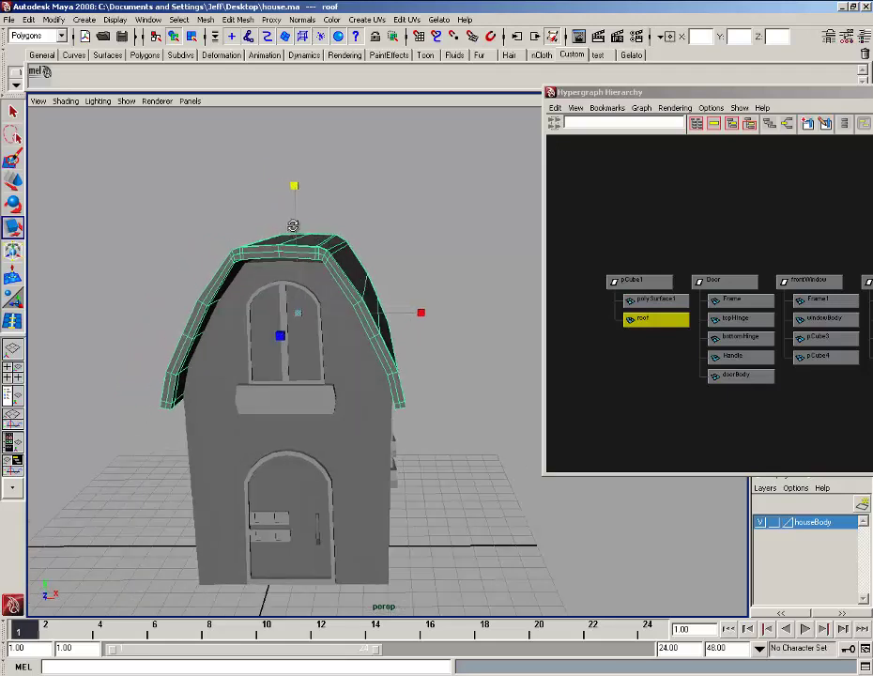
{"action": "left_click_drag", "start_coordinate": [251, 285], "coordinate": [284, 235], "text": "alt"}
{"action": "key", "text": "w"}
{"action": "left_click", "coordinate": [316, 232]}
{"action": "left_click_drag", "start_coordinate": [288, 282], "coordinate": [366, 320], "text": "alt"}
{"action": "left_click", "coordinate": [365, 321]}
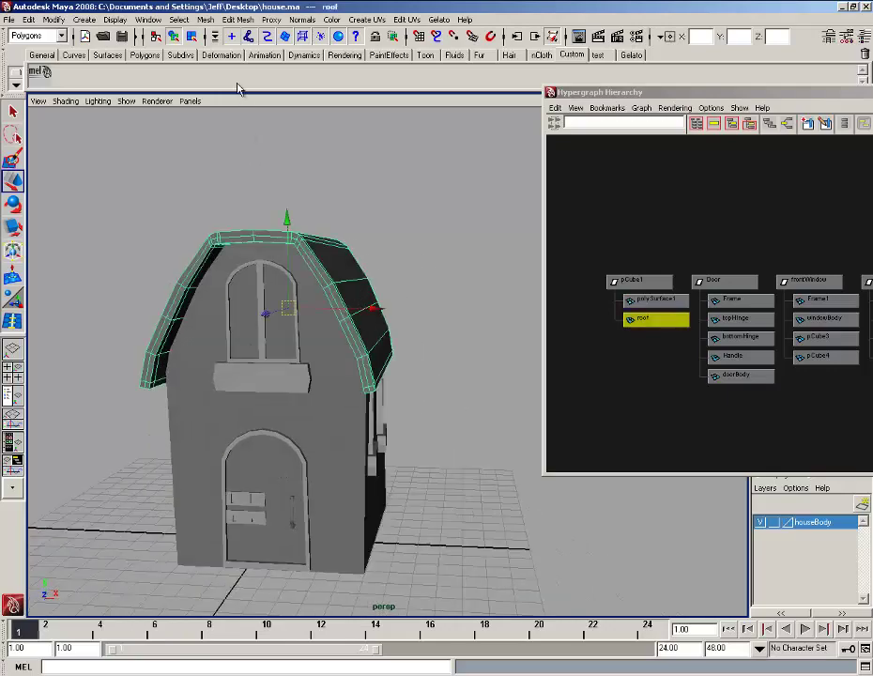
Smooth the roof and the main house body.
{"action": "left_click", "coordinate": [204, 19]}
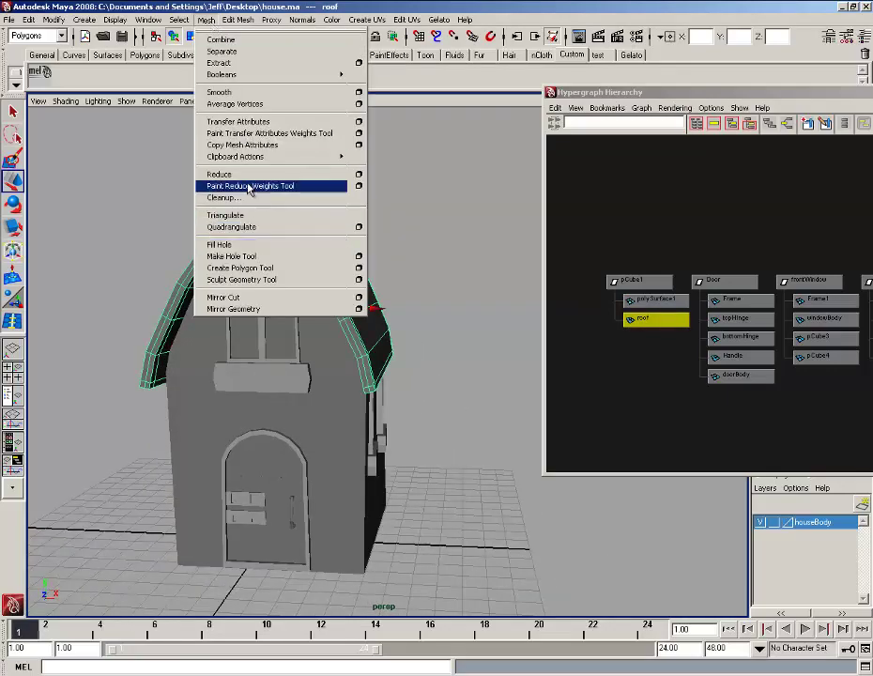
{"action": "left_click", "coordinate": [246, 94]}
{"action": "left_click", "coordinate": [344, 218]}
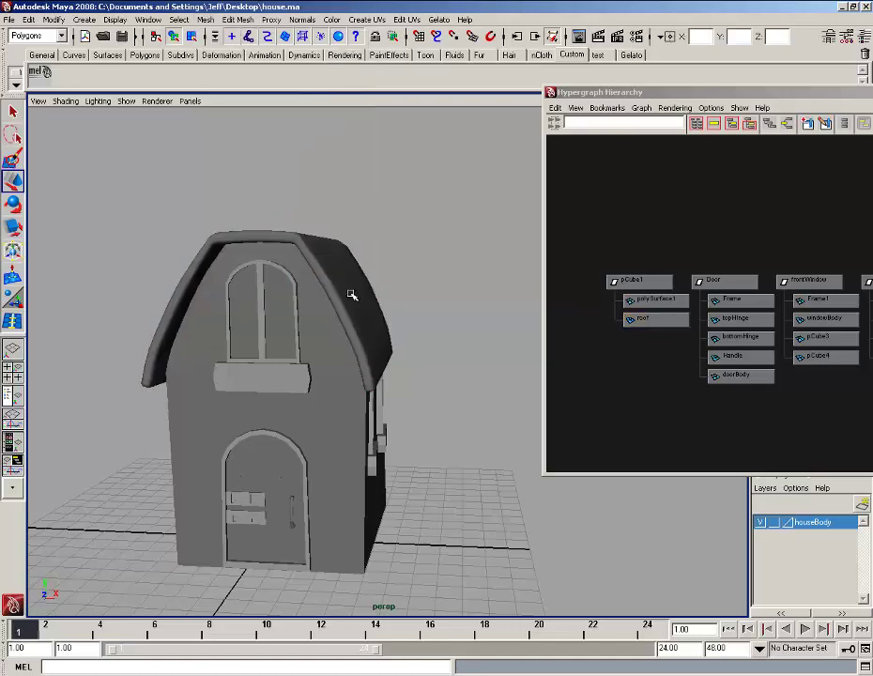
{"action": "left_click", "coordinate": [331, 366]}
{"action": "key", "text": "g"}
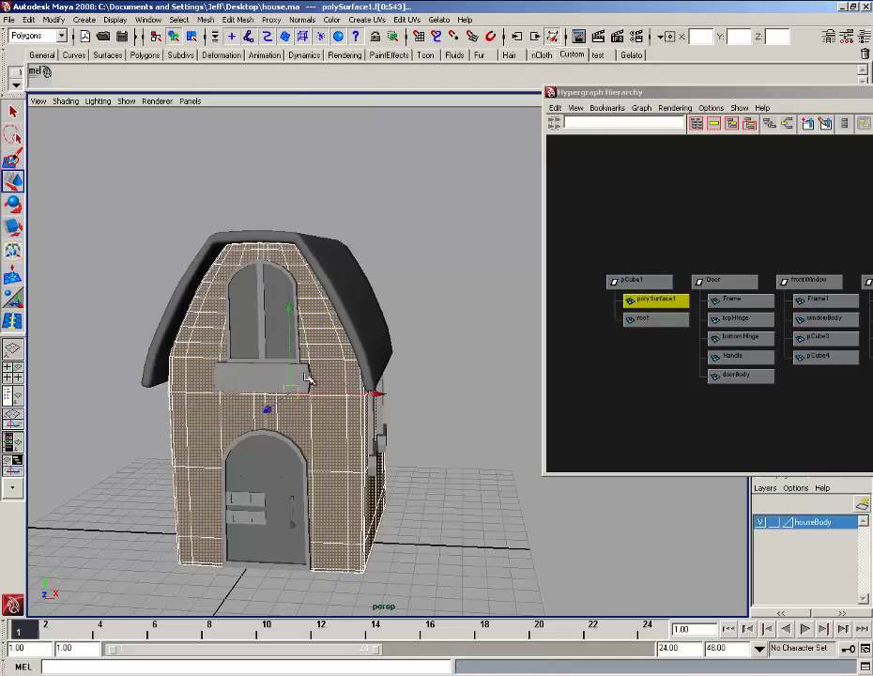
Smooth the frontWindow group and the Door group.
{"action": "left_click", "coordinate": [302, 374]}
{"action": "left_click", "coordinate": [294, 350]}
{"action": "left_click", "coordinate": [793, 282]}
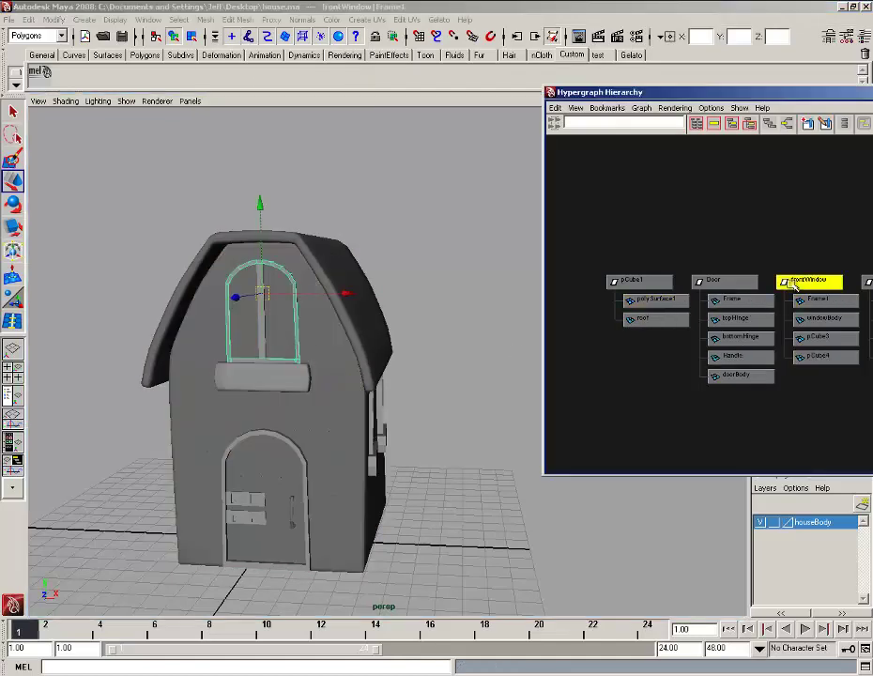
{"action": "left_click", "coordinate": [523, 292]}
{"action": "left_click_drag", "start_coordinate": [371, 366], "coordinate": [259, 376], "text": "alt"}
{"action": "left_click", "coordinate": [716, 281]}
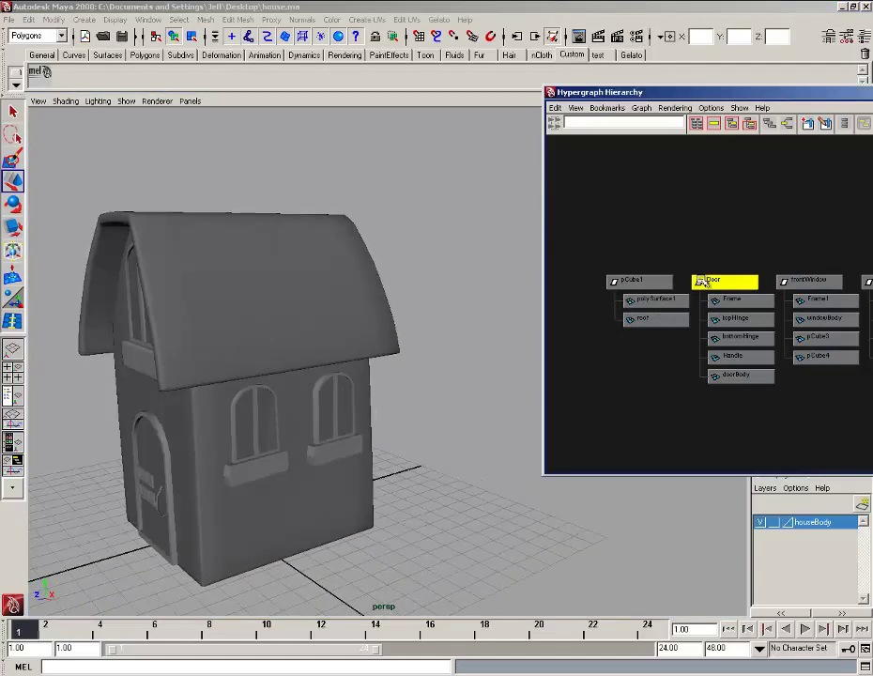
{"action": "key", "text": "g"}
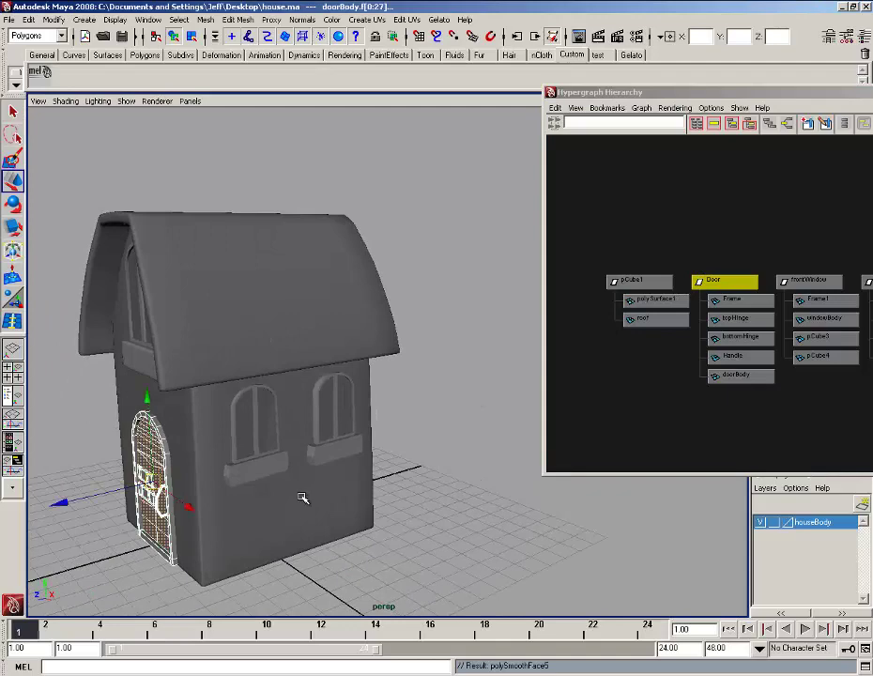
Smooth the four side window groups: side1Window, side2window, side1Window1 and side2window1.
{"action": "middle_click_drag", "start_coordinate": [676, 355], "coordinate": [585, 351], "text": "alt"}
{"action": "middle_click_drag", "start_coordinate": [721, 333], "coordinate": [581, 358], "text": "alt"}
{"action": "left_click", "coordinate": [658, 309]}
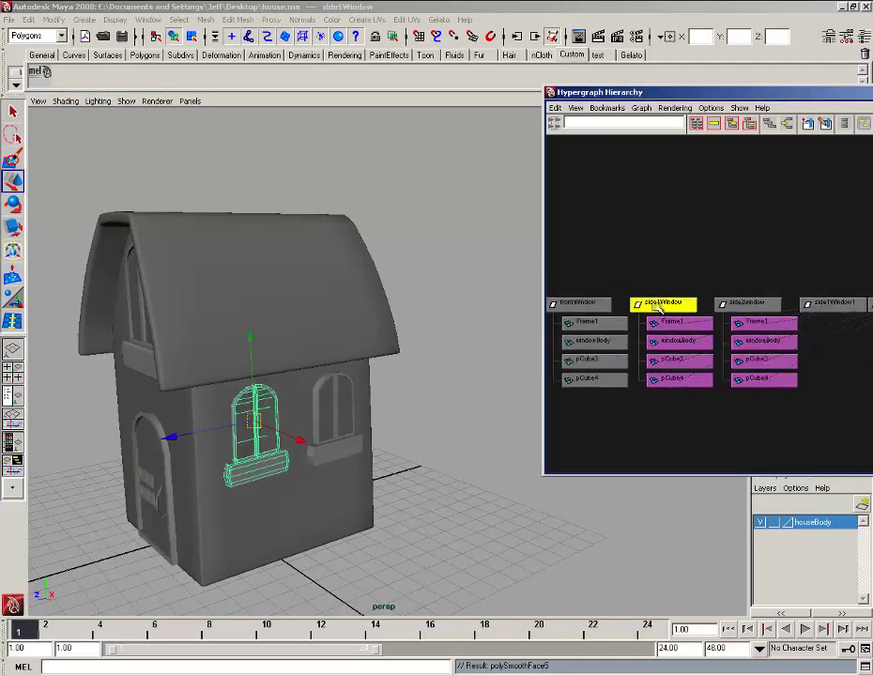
{"action": "left_click", "coordinate": [721, 305]}
{"action": "key", "text": "g"}
{"action": "left_click", "coordinate": [817, 305]}
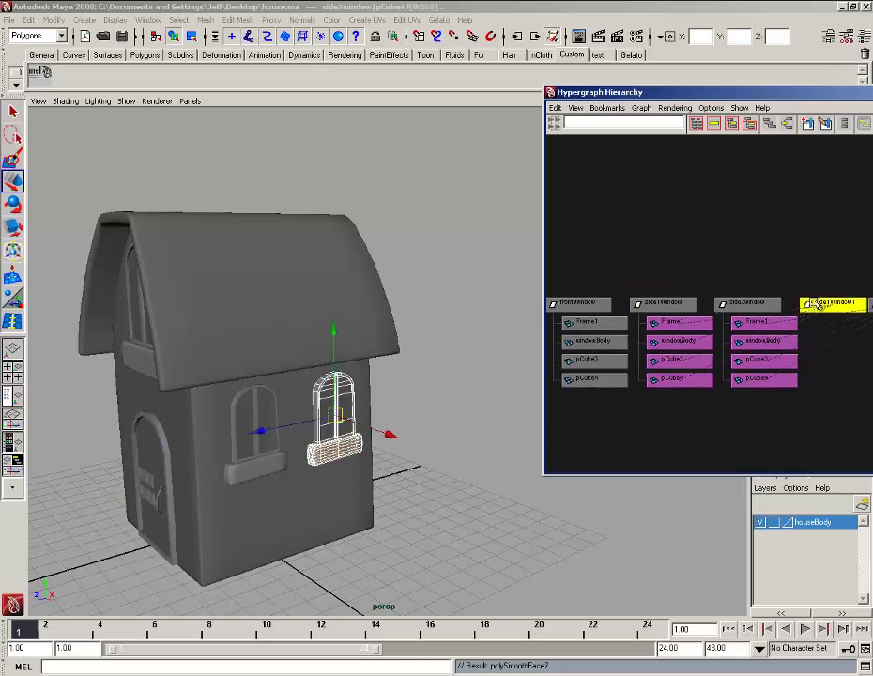
{"action": "key", "text": "g"}
{"action": "middle_click_drag", "start_coordinate": [788, 302], "coordinate": [665, 314], "text": "alt"}
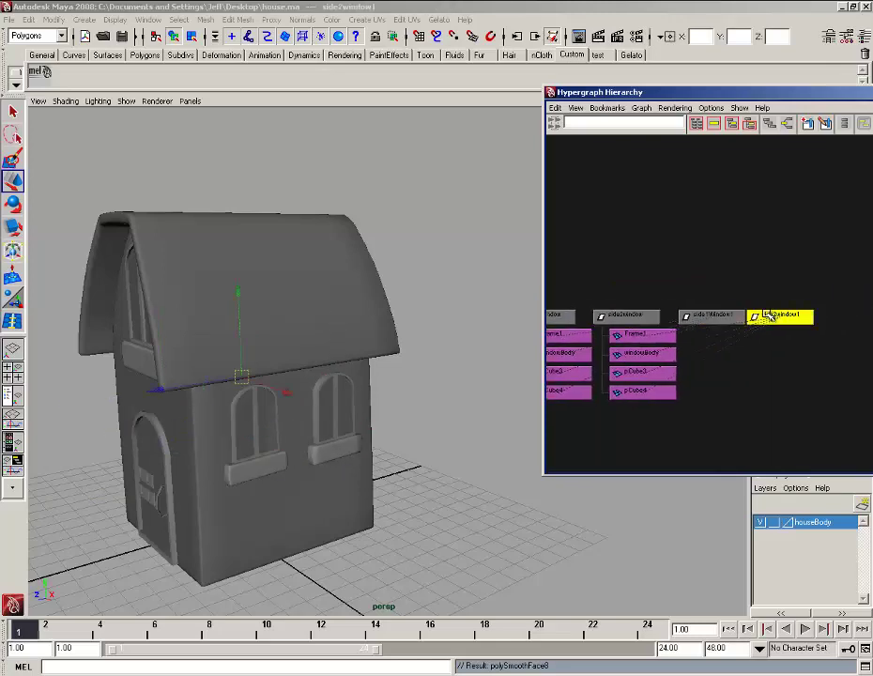
{"action": "key", "text": "g"}
Inspect the front door up close and smooth the entire Door group once more.
{"action": "left_click", "coordinate": [440, 386]}
{"action": "left_click_drag", "start_coordinate": [440, 386], "coordinate": [370, 374], "text": "alt"}
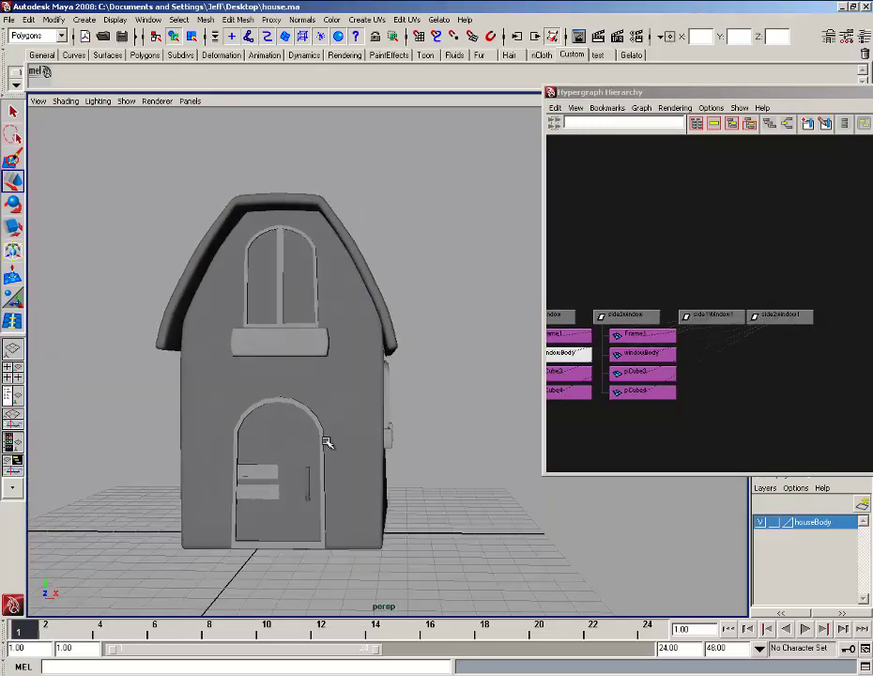
{"action": "scroll", "coordinate": [301, 459], "scroll_direction": "up", "scroll_amount": 5}
{"action": "left_click_drag", "start_coordinate": [301, 459], "coordinate": [336, 376], "text": "alt"}
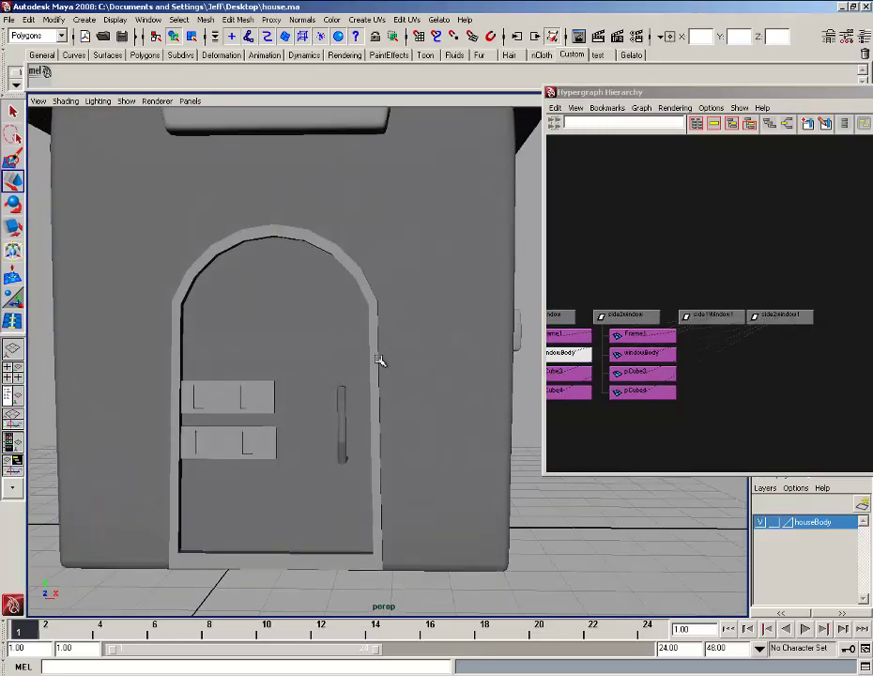
{"action": "left_click", "coordinate": [373, 355]}
{"action": "key", "text": "a"}
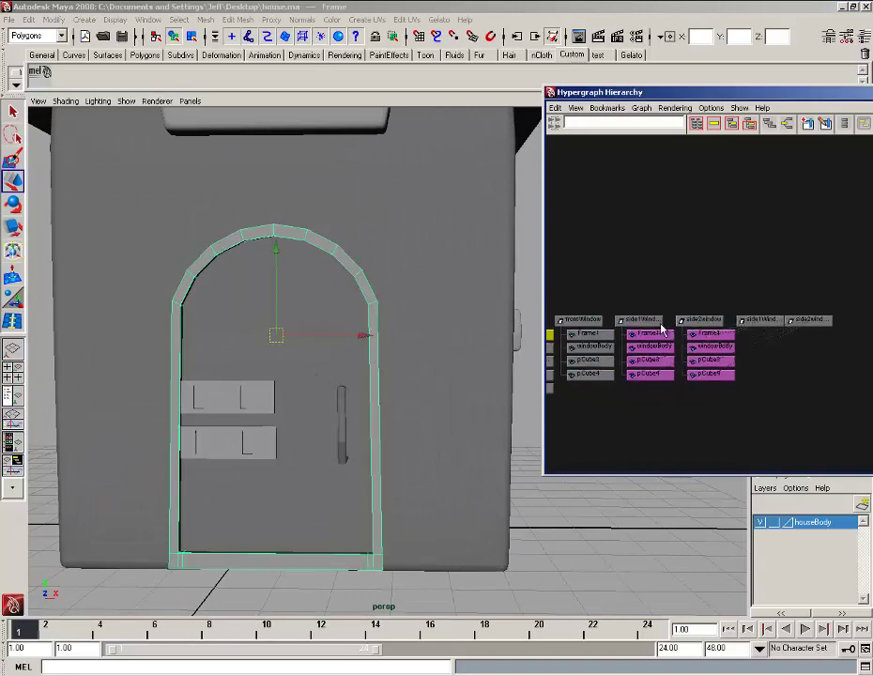
{"action": "key", "text": "Up"}
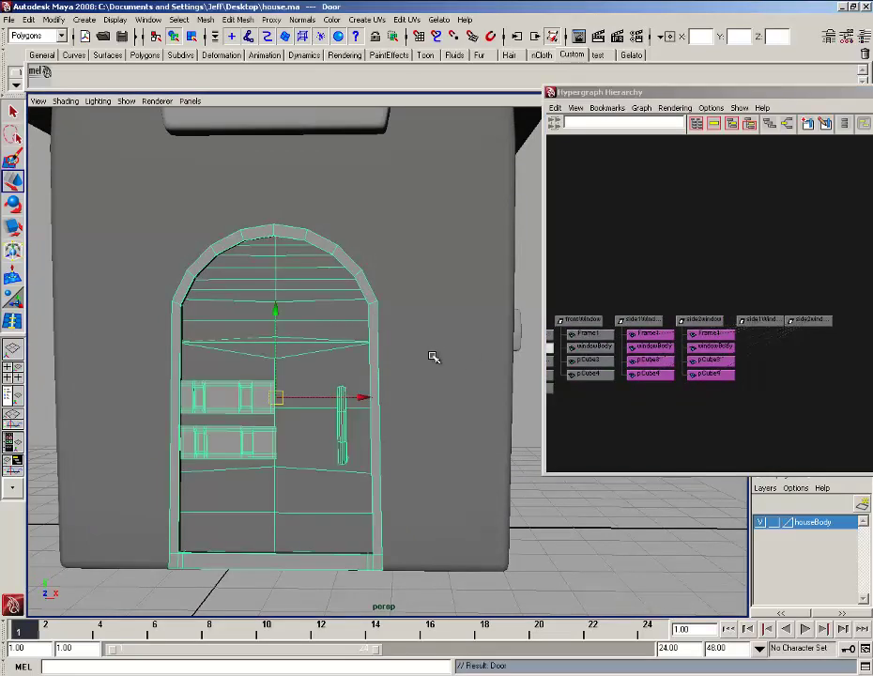
{"action": "key", "text": "g"}
Examine the smoothed house from the front and the side.
{"action": "scroll", "coordinate": [468, 446], "scroll_direction": "down", "scroll_amount": 5}
{"action": "left_click", "coordinate": [455, 459]}
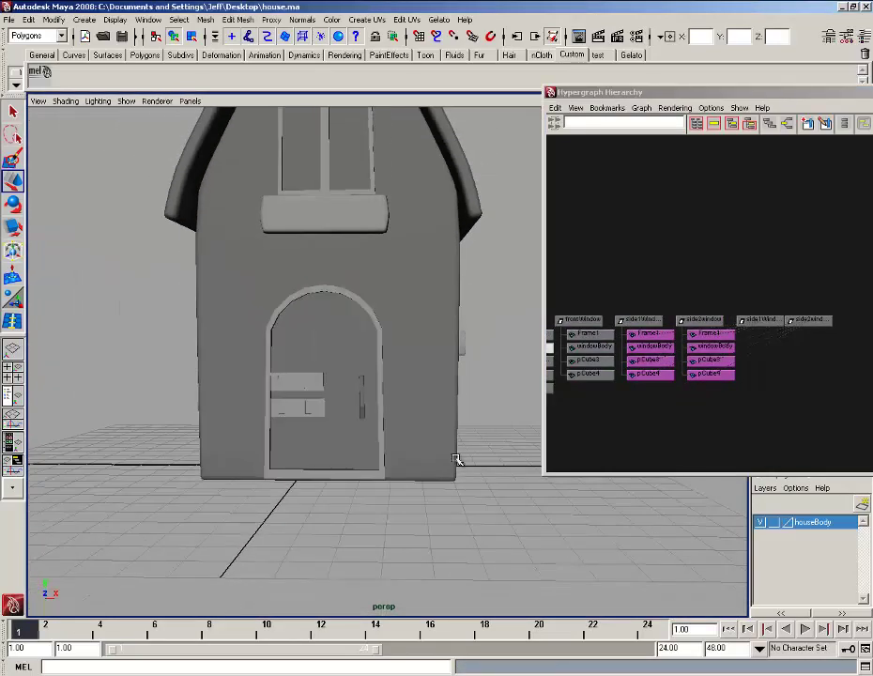
{"action": "left_click_drag", "start_coordinate": [454, 460], "coordinate": [503, 447], "text": "alt"}
{"action": "middle_click_drag", "start_coordinate": [503, 447], "coordinate": [348, 399], "text": "alt"}
{"action": "right_click_drag", "start_coordinate": [347, 399], "coordinate": [331, 363], "text": "alt"}
{"action": "left_click_drag", "start_coordinate": [331, 363], "coordinate": [294, 356], "text": "alt"}
{"action": "right_click_drag", "start_coordinate": [294, 357], "coordinate": [322, 396], "text": "alt"}
{"action": "left_click_drag", "start_coordinate": [321, 395], "coordinate": [324, 355], "text": "alt"}
Undo all the smoothing on the door, windows, body and roof.
{"action": "key", "text": "z"}
{"action": "key", "text": "z"}
{"action": "key", "text": "z"}
{"action": "key", "text": "z"}
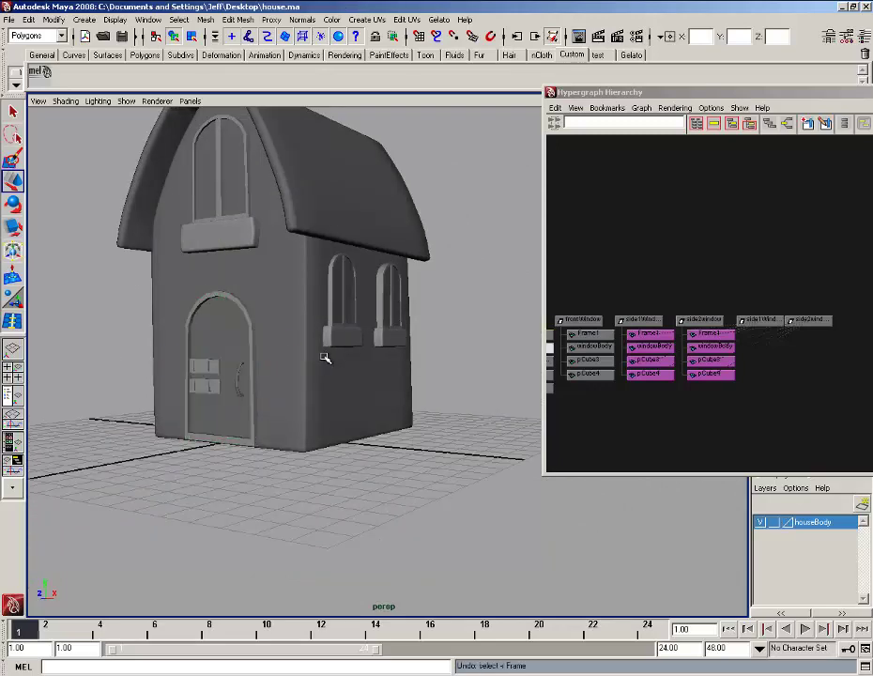
{"action": "key", "text": "z"}
{"action": "key", "text": "z"}
{"action": "key", "text": "z"}
{"action": "key", "text": "z"}
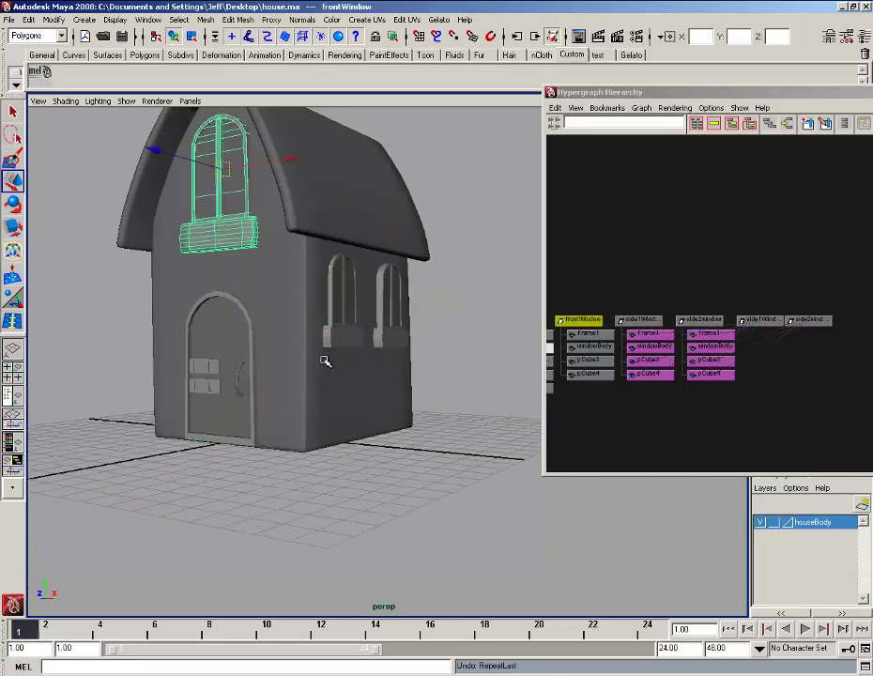
{"action": "key", "text": "z"}
{"action": "key", "text": "z"}
{"action": "key", "text": "z"}
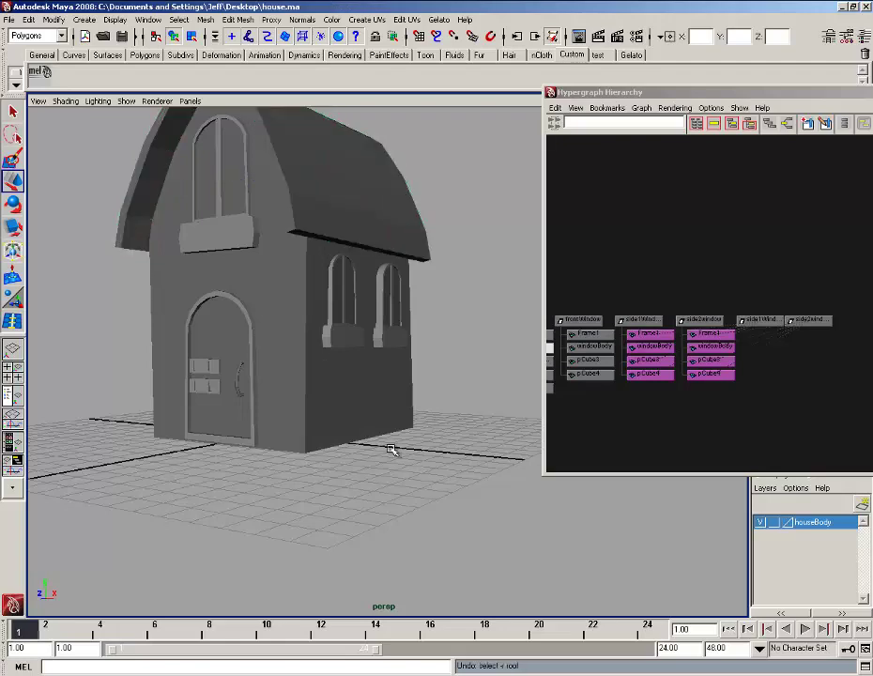
Create a small brick-shaped polygon cube on the grid in front of the house's front corner.
{"action": "middle_click_drag", "start_coordinate": [363, 356], "coordinate": [372, 440], "text": "alt"}
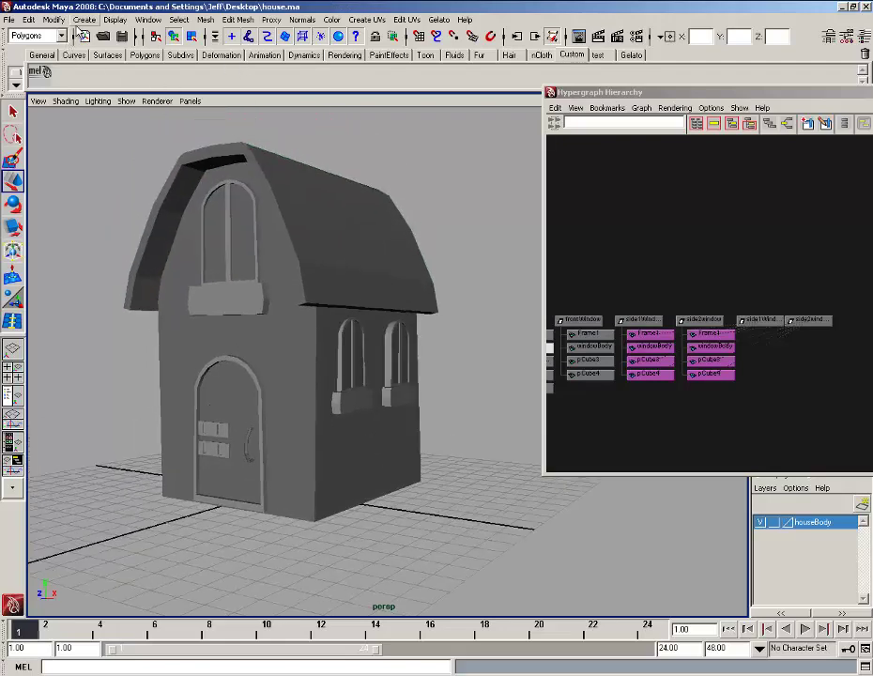
{"action": "left_click", "coordinate": [84, 19]}
{"action": "mouse_move", "coordinate": [97, 51]}
{"action": "left_click", "coordinate": [225, 71]}
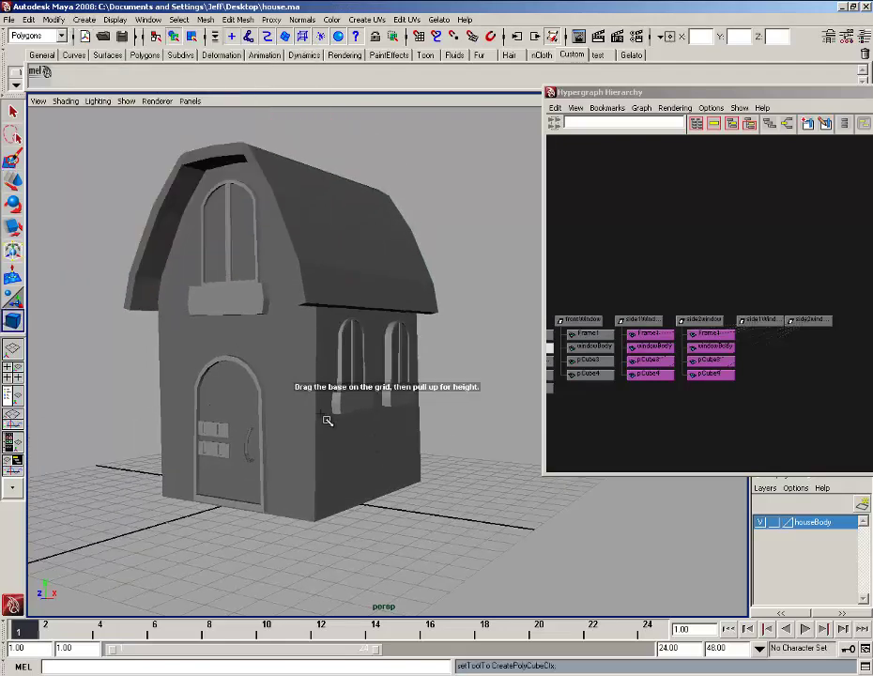
{"action": "middle_click_drag", "start_coordinate": [328, 419], "coordinate": [331, 323], "text": "alt"}
{"action": "left_click_drag", "start_coordinate": [330, 324], "coordinate": [345, 442], "text": "alt"}
{"action": "left_click_drag", "start_coordinate": [331, 481], "coordinate": [344, 496]}
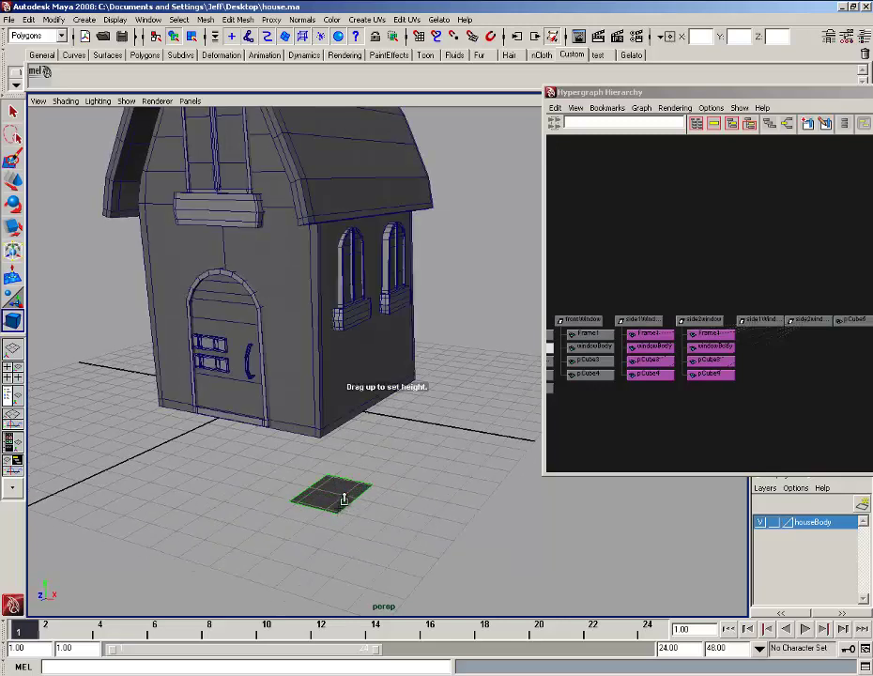
{"action": "left_click_drag", "start_coordinate": [344, 481], "coordinate": [414, 515]}
Insert edge loops close to the brick's edges on all sides with the Insert Edge Loop Tool.
{"action": "left_click", "coordinate": [238, 18]}
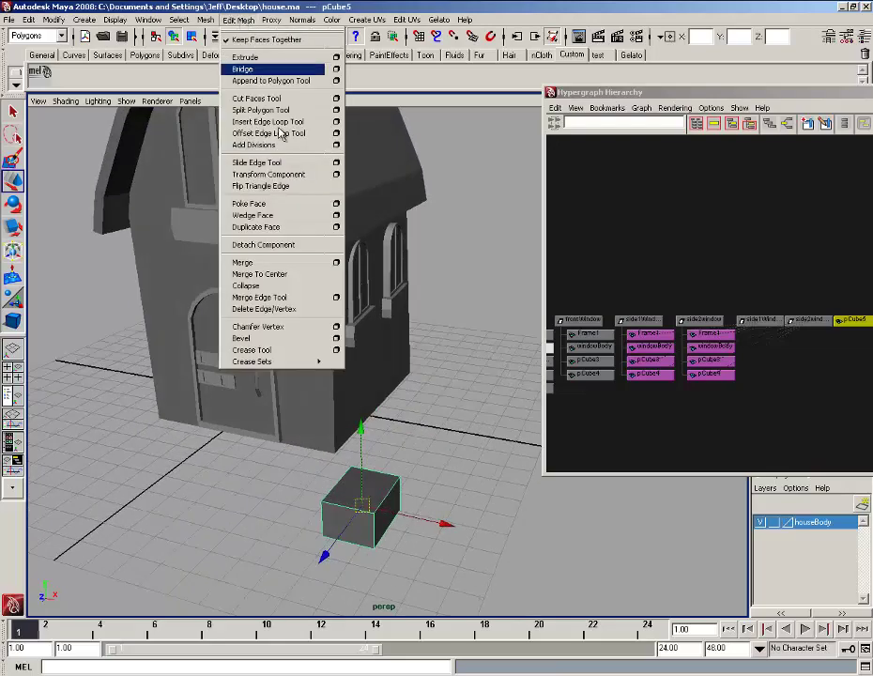
{"action": "left_click", "coordinate": [285, 121]}
{"action": "left_click_drag", "start_coordinate": [390, 381], "coordinate": [346, 405], "text": "alt"}
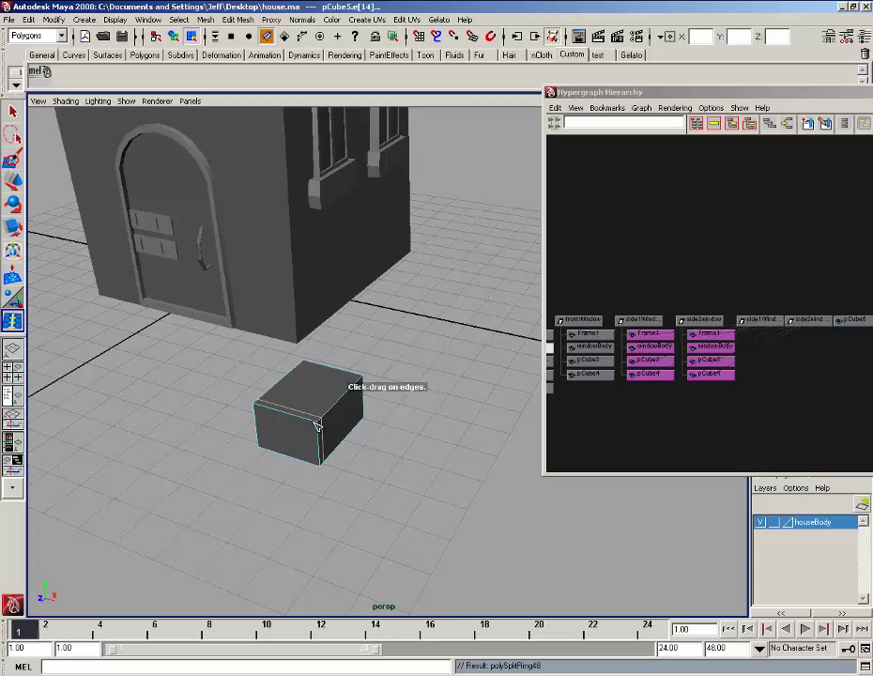
{"action": "left_click_drag", "start_coordinate": [314, 424], "coordinate": [248, 464], "text": "alt"}
{"action": "left_click", "coordinate": [322, 432]}
{"action": "left_click", "coordinate": [274, 406]}
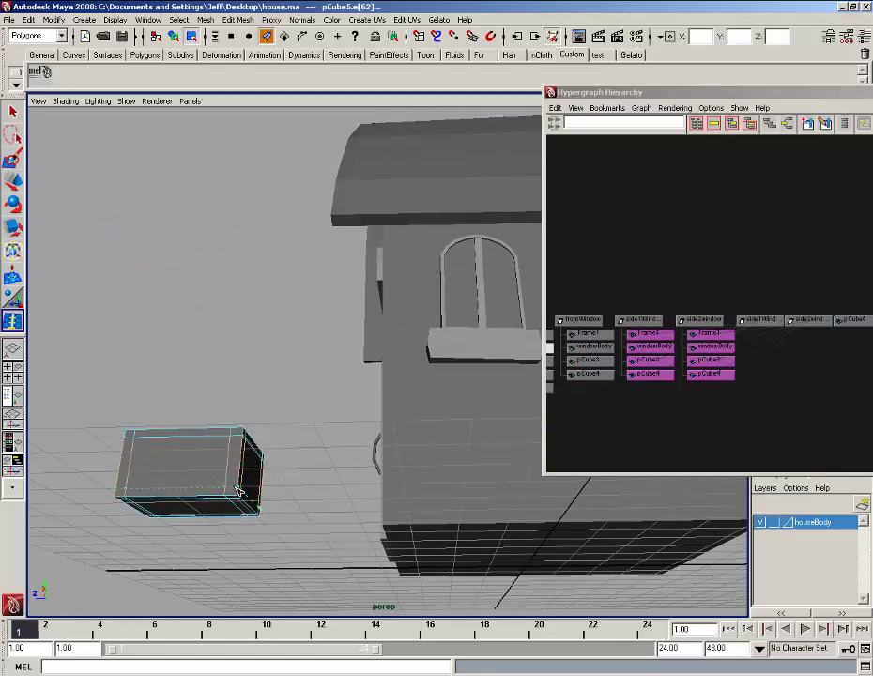
Smooth the brick to check its rounded edges, and undo the smoothing.
{"action": "right_click_drag", "start_coordinate": [208, 441], "coordinate": [252, 434]}
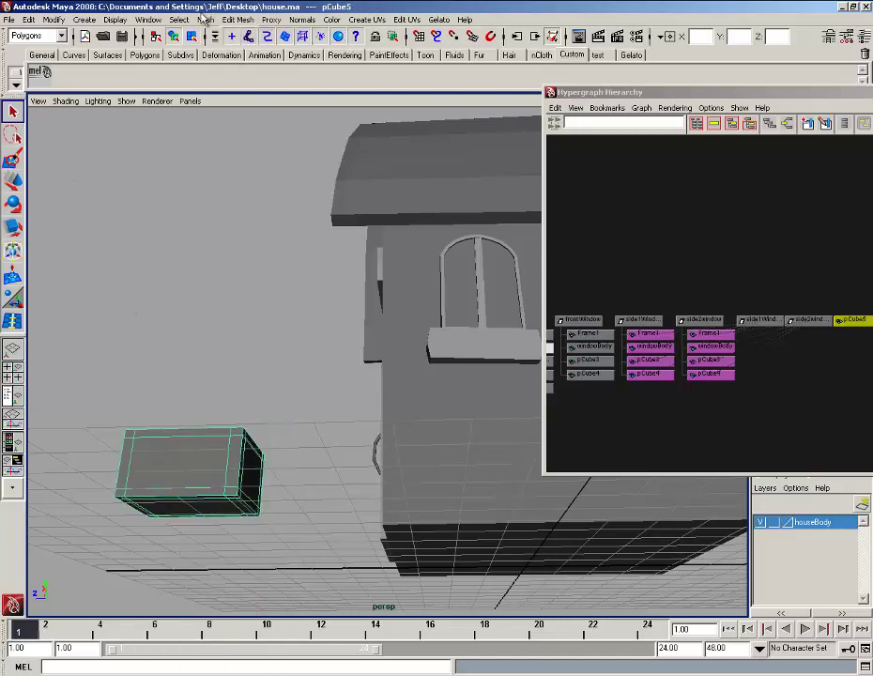
{"action": "left_click", "coordinate": [203, 19]}
{"action": "left_click", "coordinate": [193, 92]}
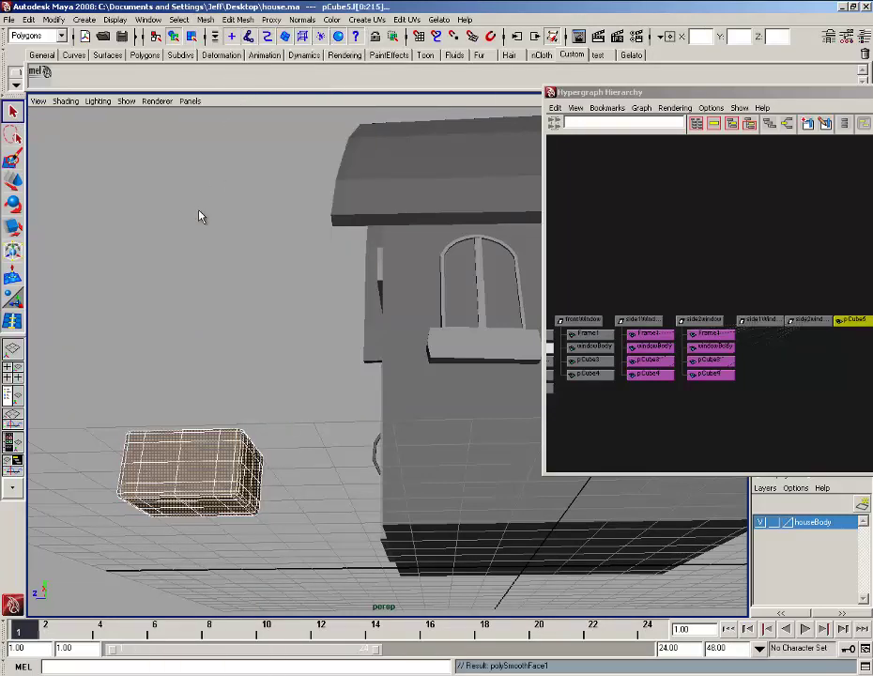
{"action": "left_click", "coordinate": [199, 217]}
{"action": "left_click_drag", "start_coordinate": [199, 217], "coordinate": [363, 454], "text": "alt"}
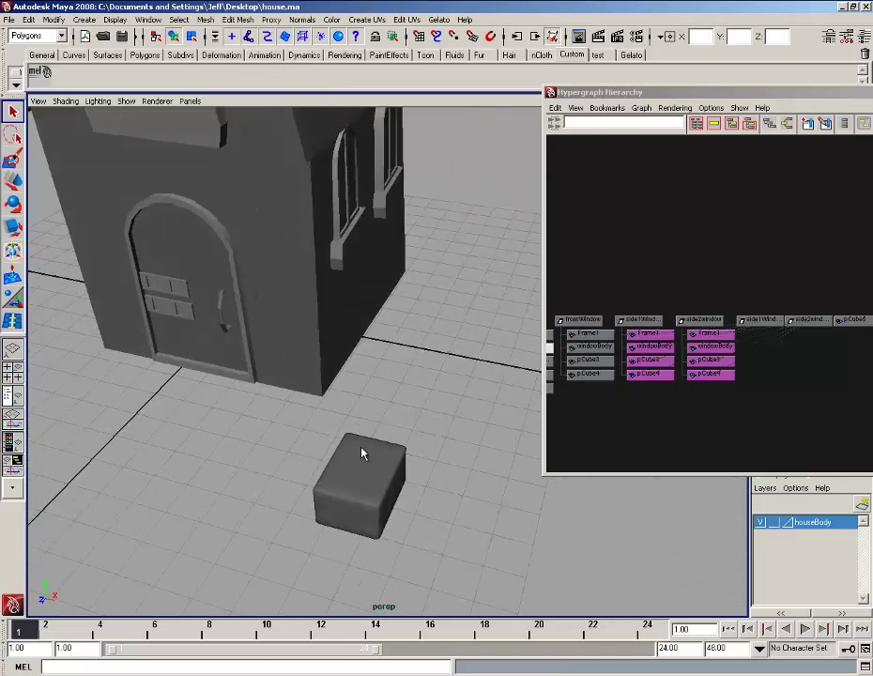
{"action": "left_click", "coordinate": [362, 453]}
{"action": "left_click", "coordinate": [450, 418]}
{"action": "key", "text": "ctrl+z"}
{"action": "key", "text": "ctrl+z"}
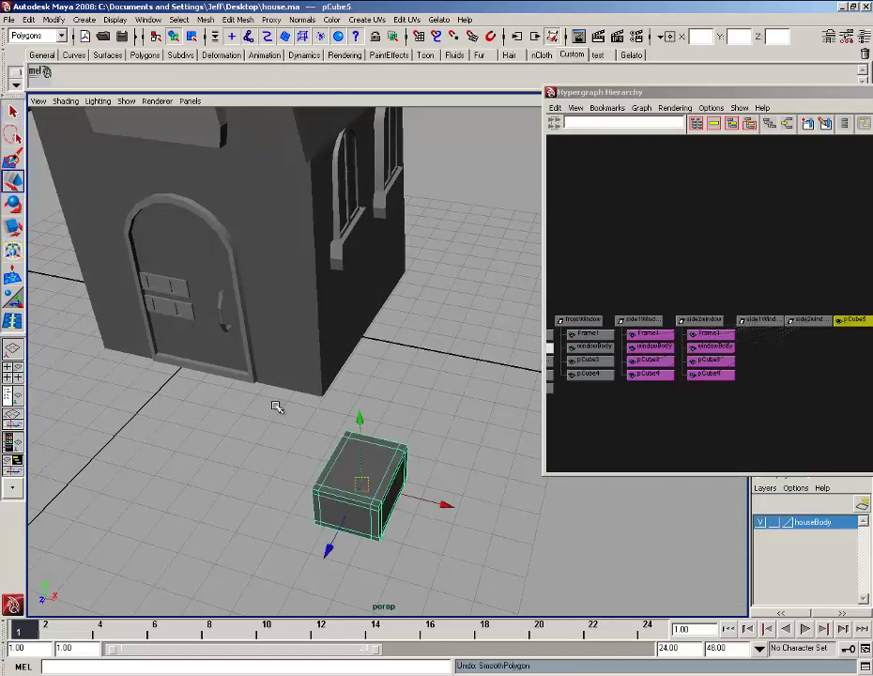
Move the brick into the base of the house's front corner so it protrudes slightly from both walls.
{"action": "left_click_drag", "start_coordinate": [337, 540], "coordinate": [446, 471]}
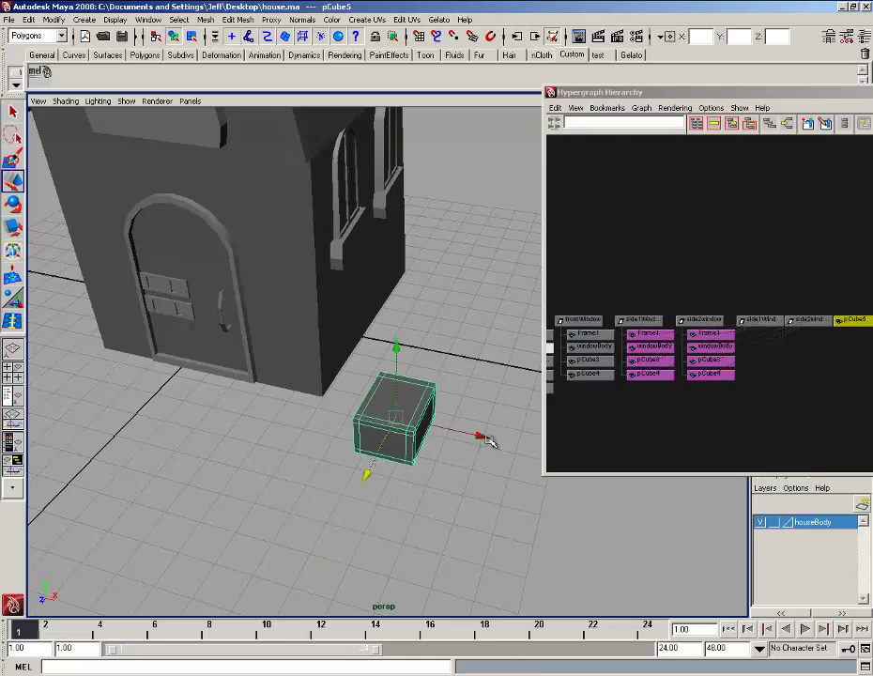
{"action": "left_click_drag", "start_coordinate": [491, 442], "coordinate": [406, 415]}
{"action": "left_click_drag", "start_coordinate": [278, 457], "coordinate": [299, 425]}
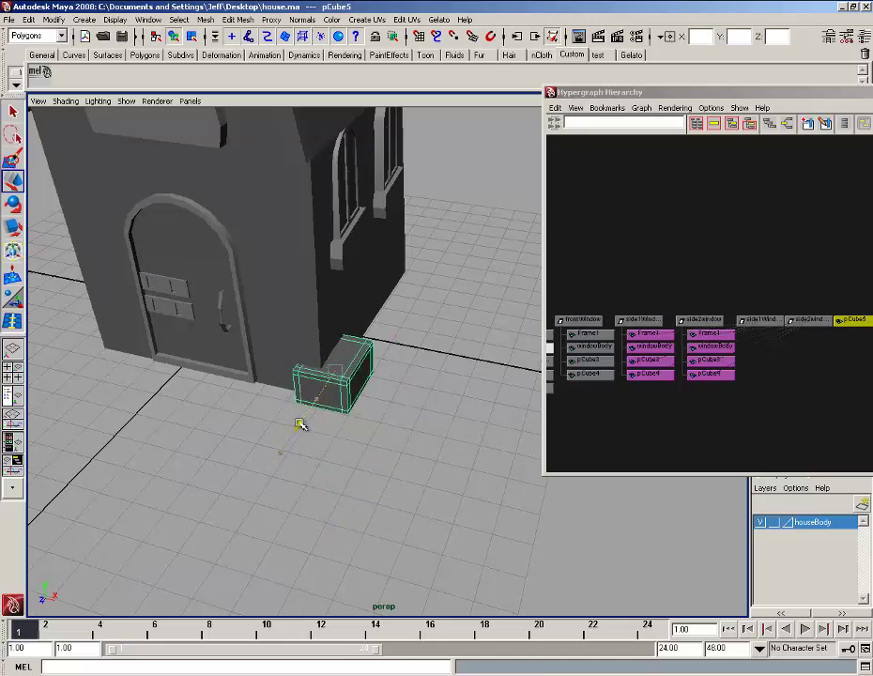
{"action": "left_click_drag", "start_coordinate": [418, 390], "coordinate": [269, 371]}
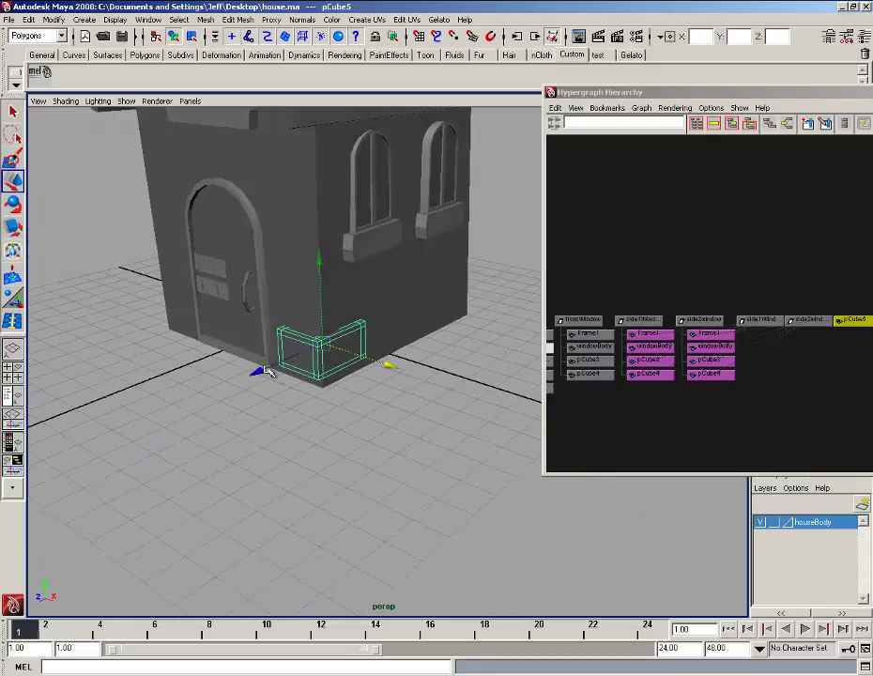
{"action": "left_click_drag", "start_coordinate": [319, 270], "coordinate": [319, 273]}
{"action": "scroll", "coordinate": [317, 315], "scroll_direction": "up", "scroll_amount": 3}
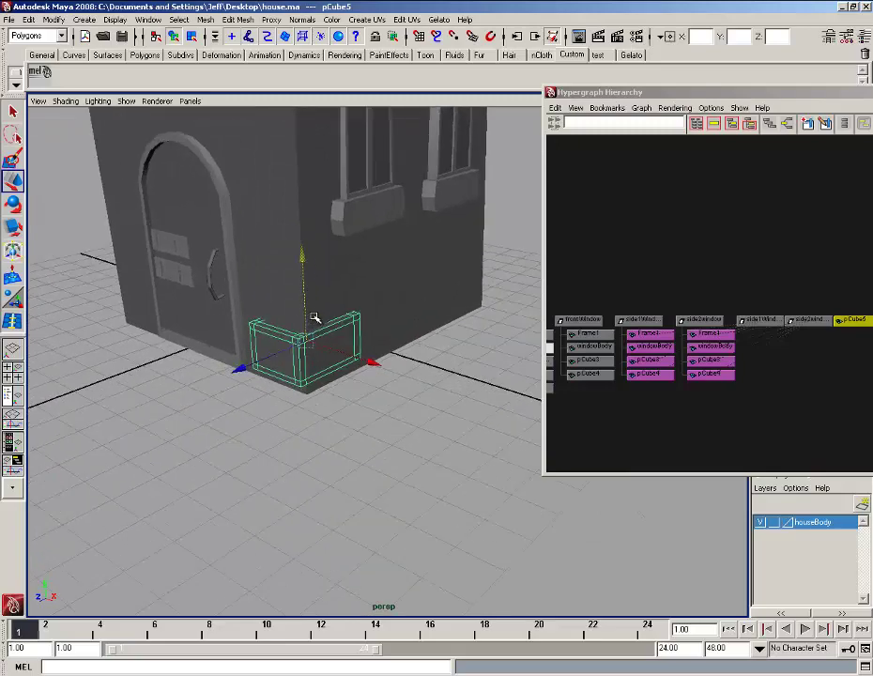
{"action": "left_click_drag", "start_coordinate": [316, 317], "coordinate": [254, 411], "text": "alt"}
{"action": "left_click", "coordinate": [343, 410]}
{"action": "left_click", "coordinate": [302, 393]}
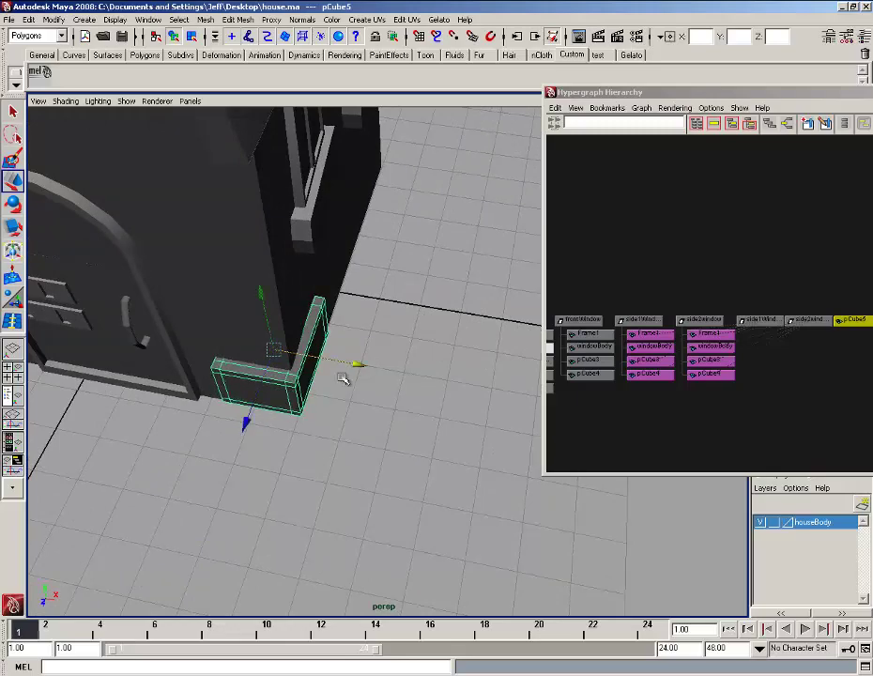
Duplicate the corner brick, shrink the copy and place it on the front wall just above the original.
{"action": "left_click_drag", "start_coordinate": [343, 379], "coordinate": [238, 299], "text": "alt"}
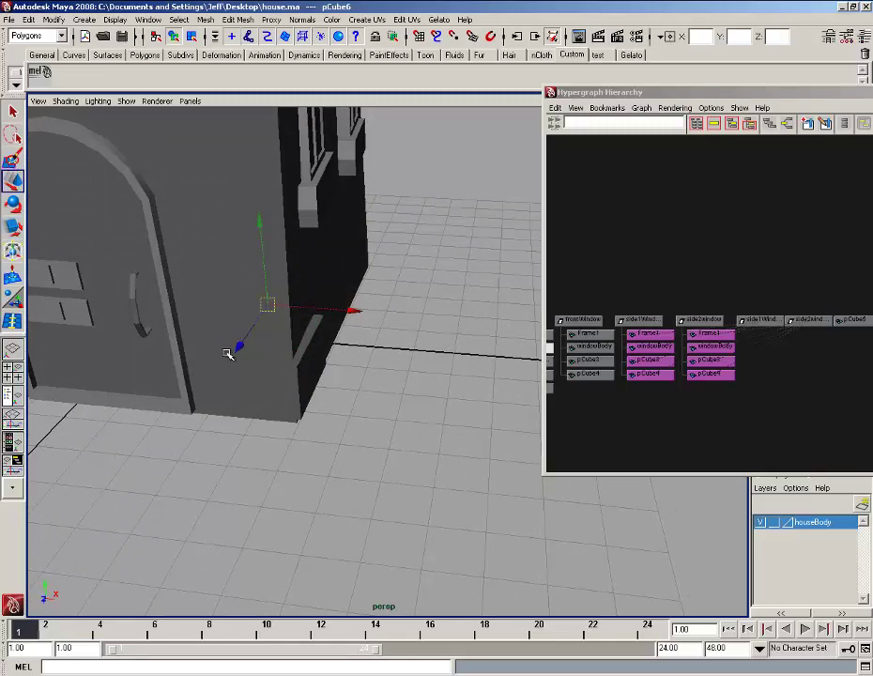
{"action": "scroll", "coordinate": [272, 365], "scroll_direction": "up", "scroll_amount": 2}
{"action": "middle_click_drag", "start_coordinate": [273, 363], "coordinate": [299, 433], "text": "alt"}
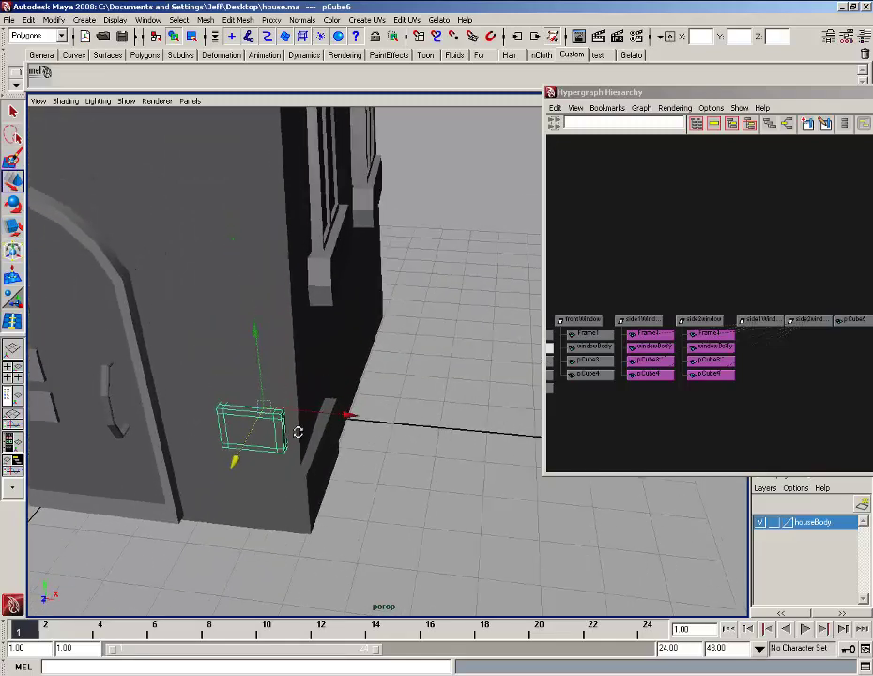
{"action": "left_click_drag", "start_coordinate": [298, 433], "coordinate": [248, 325], "text": "alt"}
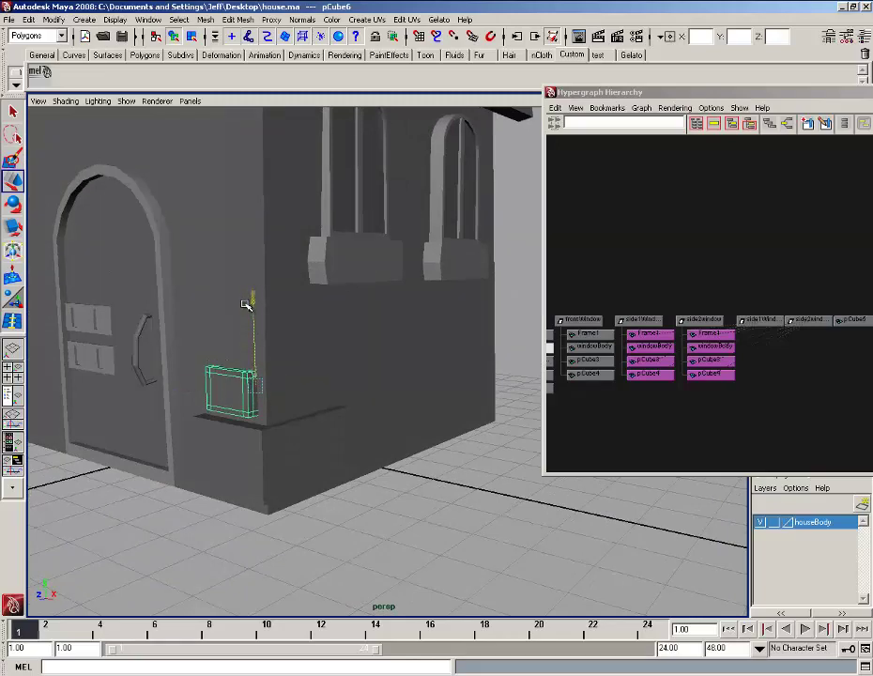
{"action": "left_click_drag", "start_coordinate": [251, 419], "coordinate": [258, 448], "text": "alt"}
Clear the selection and display the wireframe on the shaded models in the perspective view.
{"action": "left_click", "coordinate": [255, 456]}
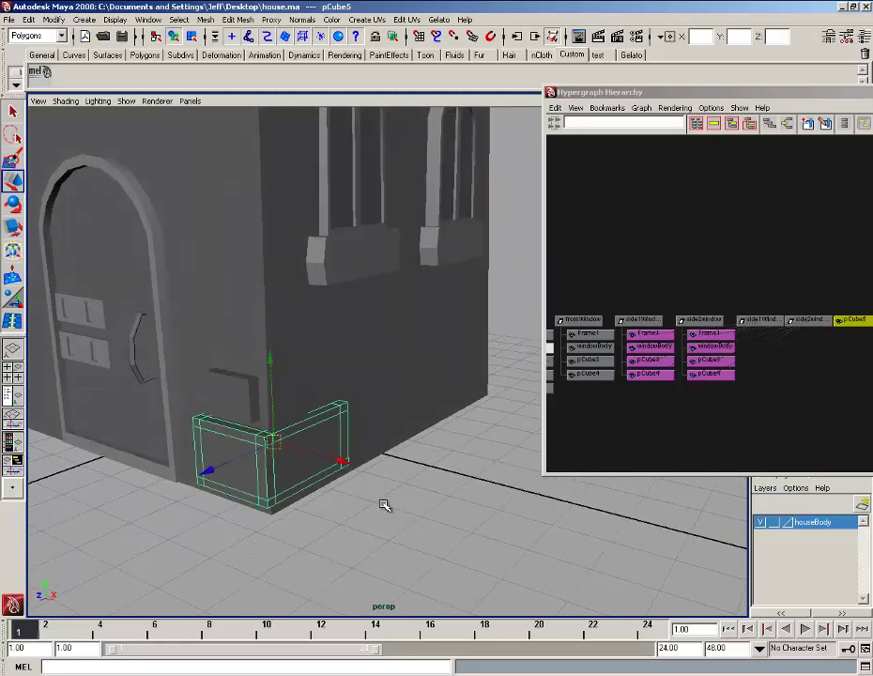
{"action": "left_click", "coordinate": [384, 506]}
{"action": "left_click_drag", "start_coordinate": [384, 505], "coordinate": [344, 490], "text": "alt"}
{"action": "left_click", "coordinate": [66, 100]}
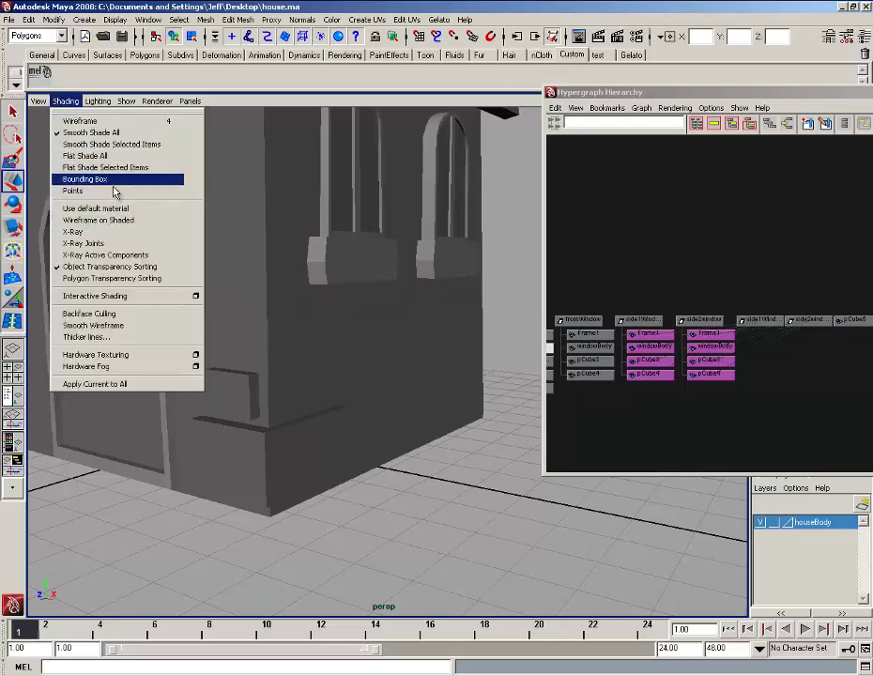
{"action": "left_click", "coordinate": [114, 221]}
{"action": "scroll", "coordinate": [351, 481], "scroll_direction": "down", "scroll_amount": 2}
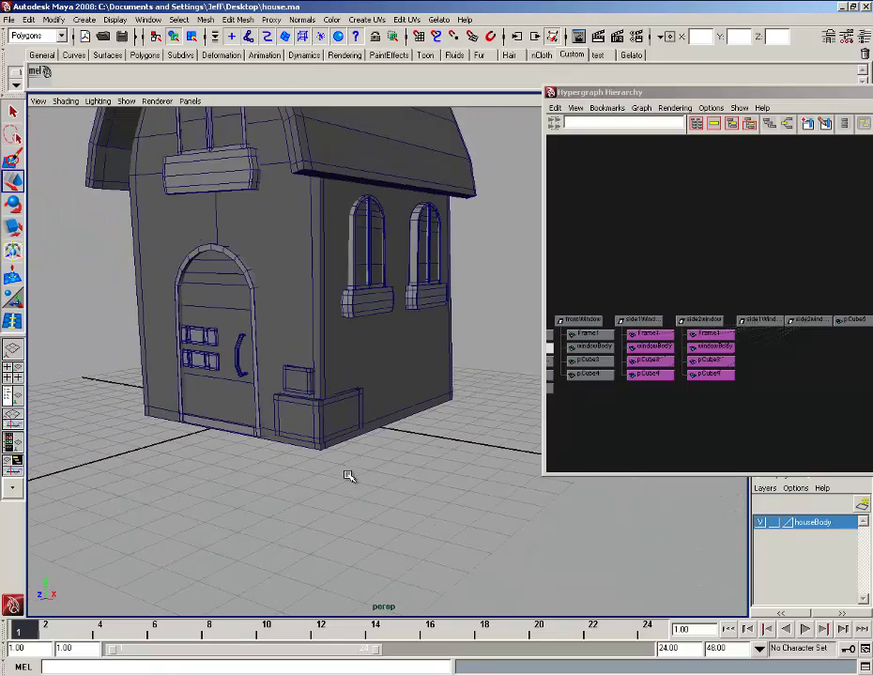
Duplicate the second brick, scale the copy narrower along X and place it beside the second brick on the front wall.
{"action": "scroll", "coordinate": [351, 473], "scroll_direction": "up", "scroll_amount": 2}
{"action": "left_click", "coordinate": [244, 410]}
{"action": "left_click_drag", "start_coordinate": [244, 409], "coordinate": [333, 403], "text": "alt"}
{"action": "left_click_drag", "start_coordinate": [258, 335], "coordinate": [260, 319]}
{"action": "key", "text": "ctrl+d"}
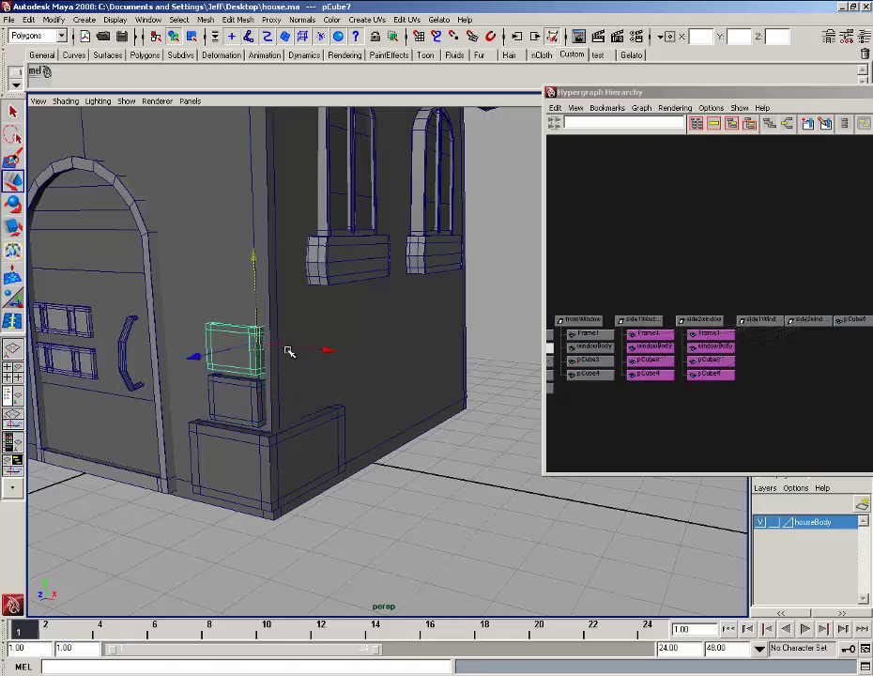
{"action": "key", "text": "r"}
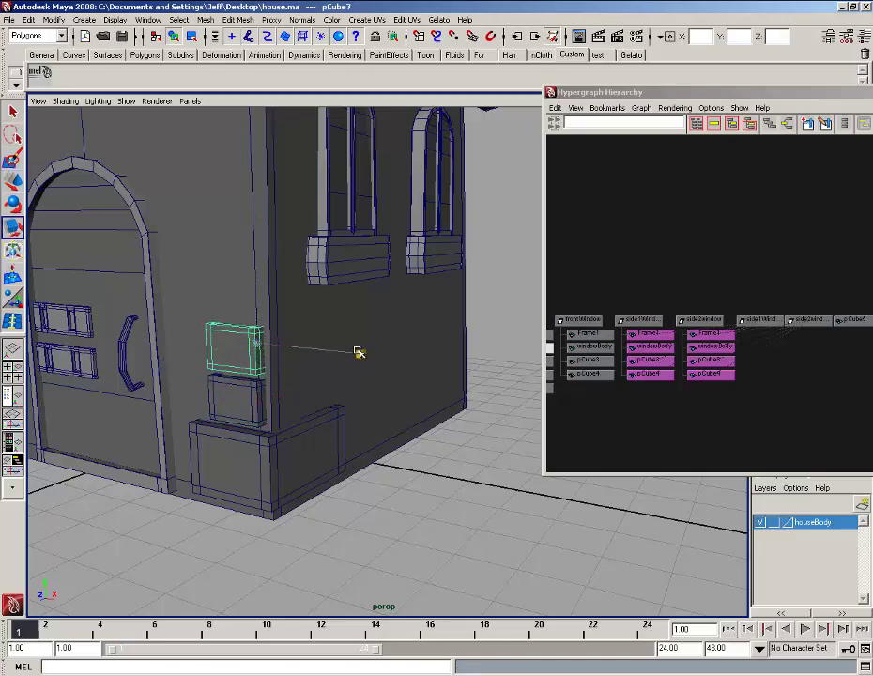
{"action": "left_click_drag", "start_coordinate": [359, 353], "coordinate": [297, 344]}
{"action": "left_click", "coordinate": [13, 182]}
{"action": "left_click_drag", "start_coordinate": [224, 260], "coordinate": [284, 329]}
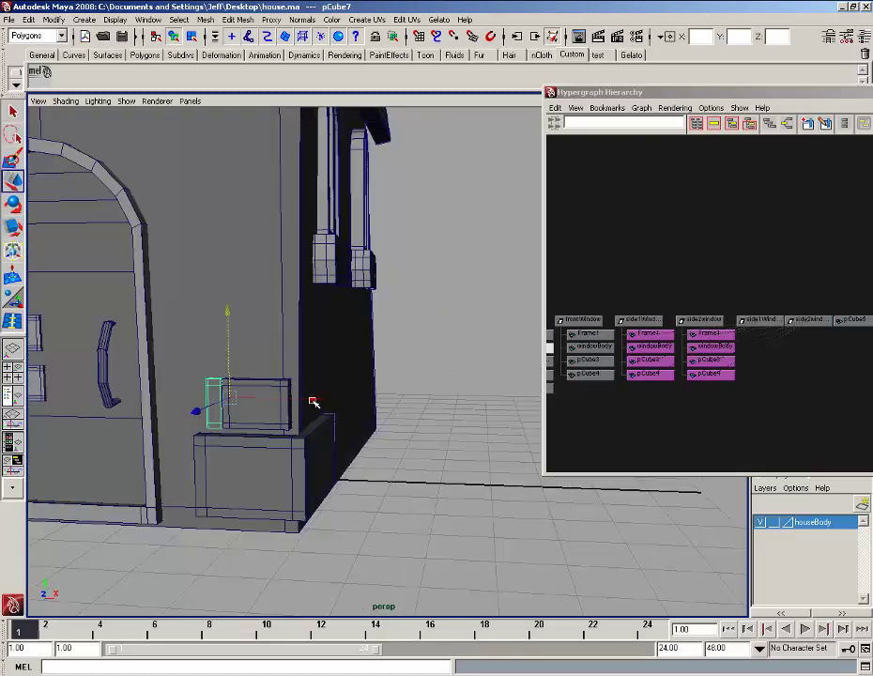
{"action": "left_click_drag", "start_coordinate": [306, 402], "coordinate": [277, 408], "text": "alt"}
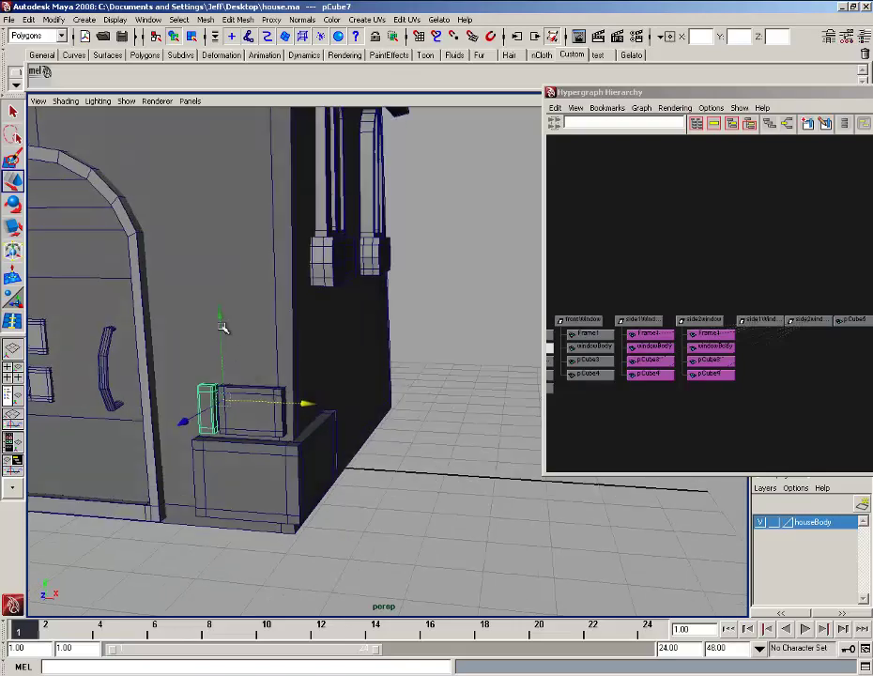
{"action": "left_click_drag", "start_coordinate": [243, 375], "coordinate": [273, 405], "text": "alt"}
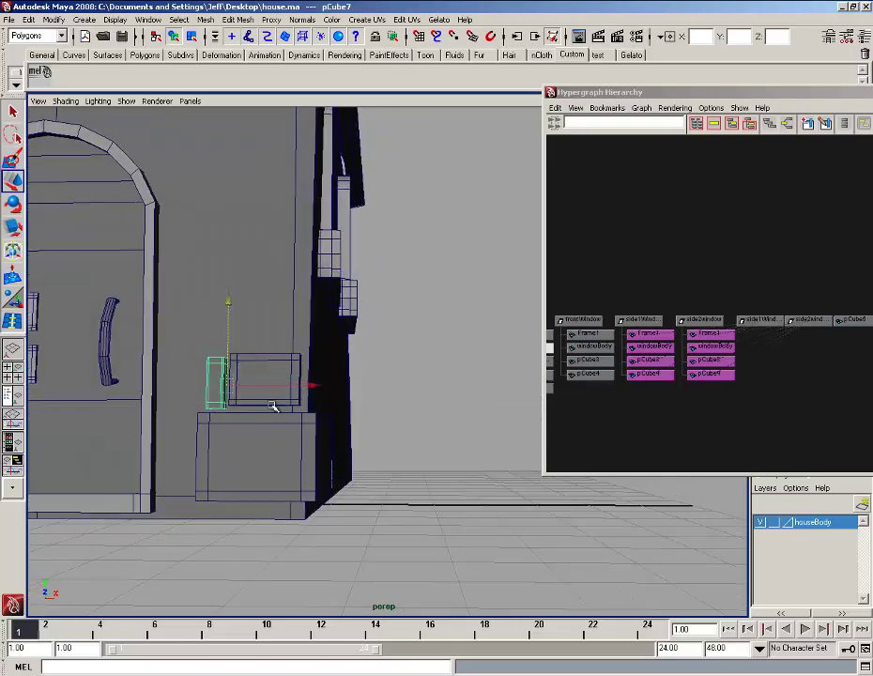
Add more resized brick copies around the house's front corner, stacking them upward in irregular rows above the base brick.
{"action": "left_click", "coordinate": [357, 465]}
{"action": "left_click_drag", "start_coordinate": [368, 472], "coordinate": [311, 453], "text": "alt"}
{"action": "left_click", "coordinate": [384, 517]}
{"action": "left_click", "coordinate": [311, 452]}
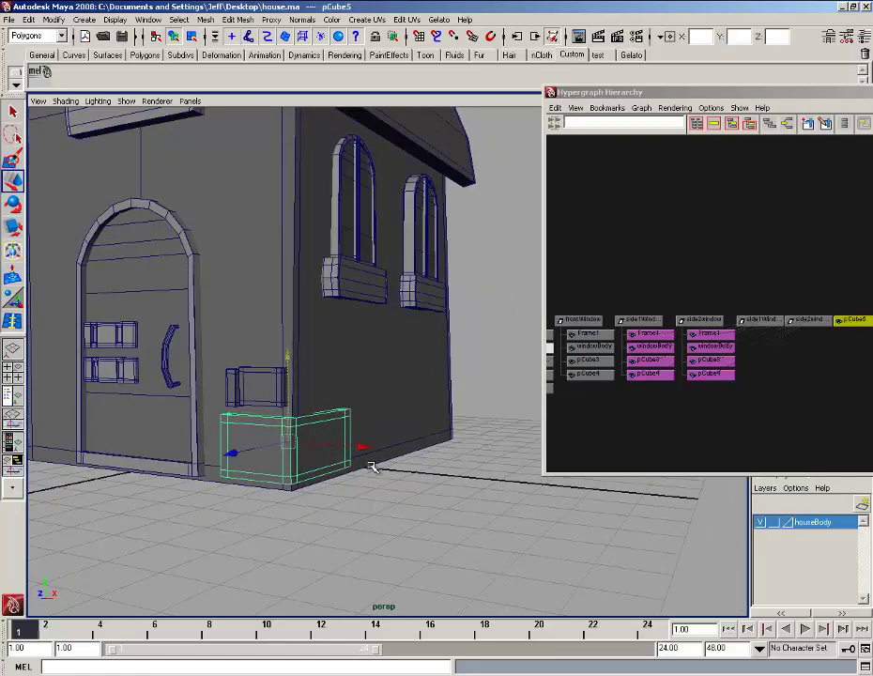
{"action": "left_click", "coordinate": [279, 392]}
{"action": "left_click_drag", "start_coordinate": [279, 393], "coordinate": [286, 317], "text": "alt"}
{"action": "left_click", "coordinate": [240, 381]}
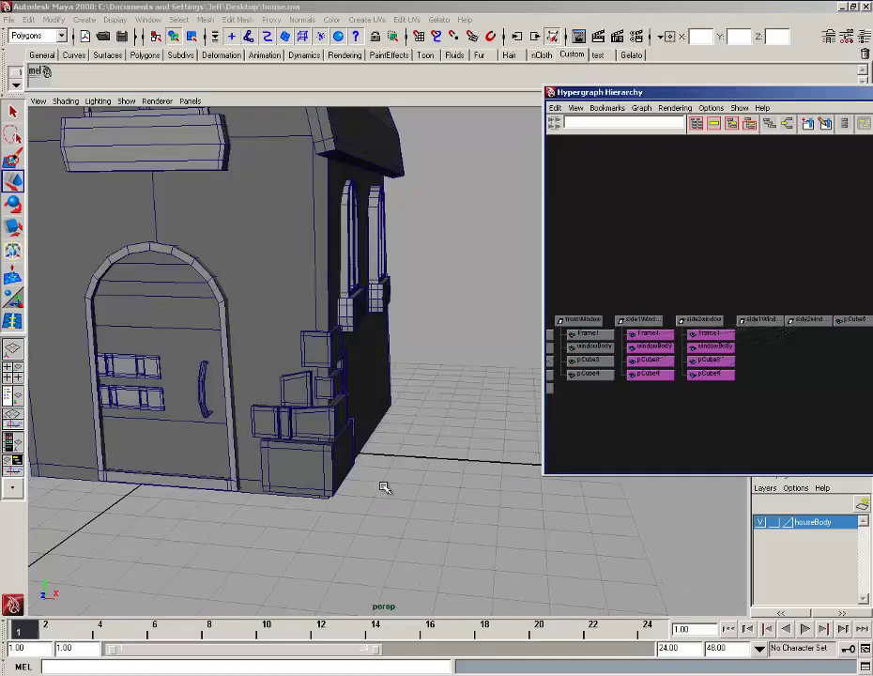
Select all the bricks stacked on the front corner and group them together.
{"action": "left_click_drag", "start_coordinate": [341, 477], "coordinate": [325, 460], "text": "alt"}
{"action": "scroll", "coordinate": [327, 442], "scroll_direction": "up", "scroll_amount": 4}
{"action": "left_click", "coordinate": [327, 370]}
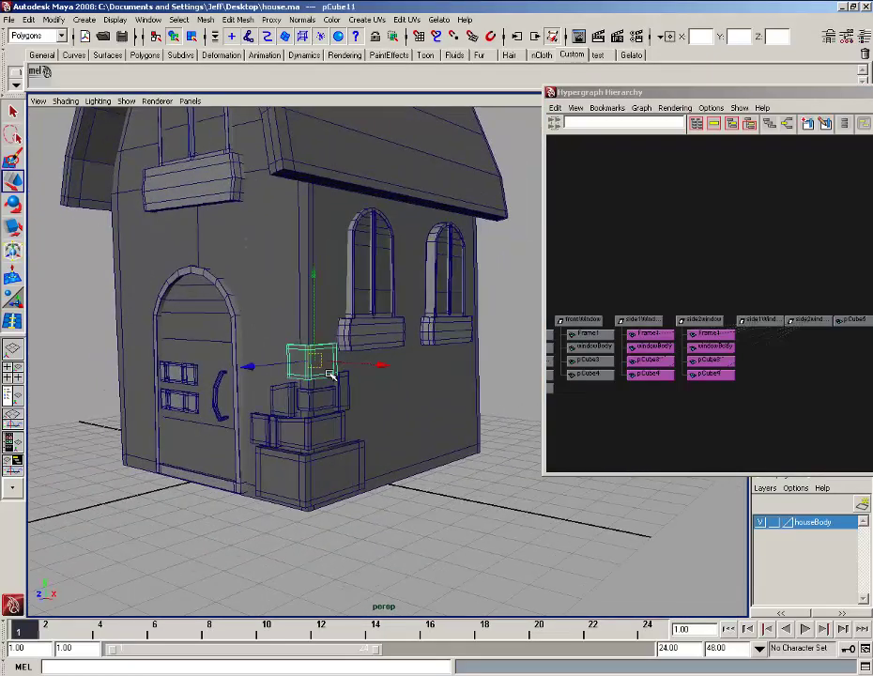
{"action": "scroll", "coordinate": [296, 420], "scroll_direction": "up", "scroll_amount": 3}
{"action": "left_click", "coordinate": [294, 421], "text": "shift"}
{"action": "left_click", "coordinate": [328, 398], "text": "shift"}
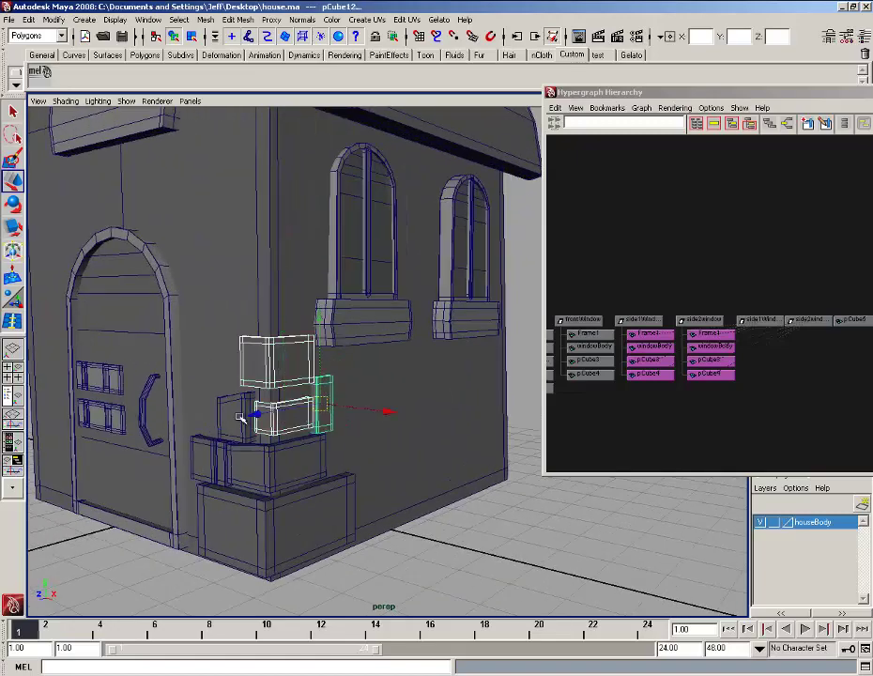
{"action": "left_click", "coordinate": [248, 416], "text": "shift"}
{"action": "left_click", "coordinate": [208, 454], "text": "shift"}
{"action": "left_click", "coordinate": [223, 466], "text": "shift"}
{"action": "left_click", "coordinate": [243, 477], "text": "shift"}
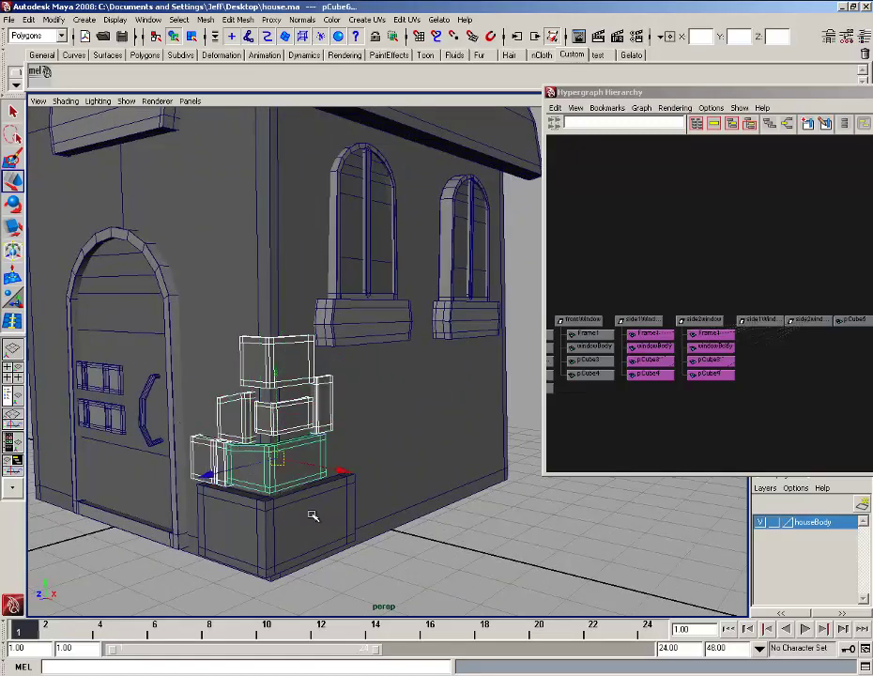
{"action": "left_click", "coordinate": [285, 536], "text": "shift"}
{"action": "middle_click_drag", "start_coordinate": [869, 370], "coordinate": [688, 335], "text": "alt"}
{"action": "key", "text": "ctrl+g"}
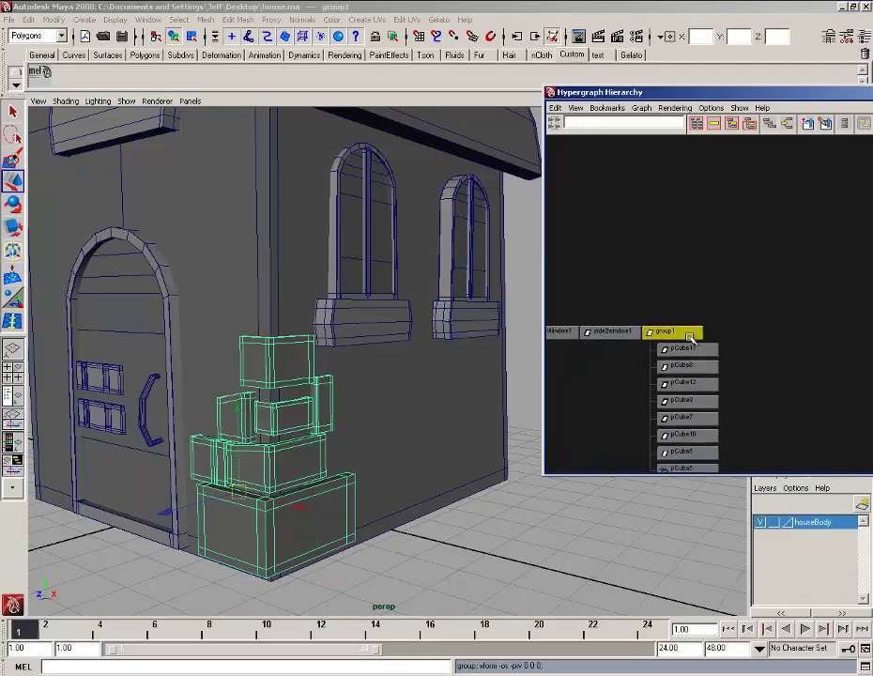
Rename the brick group as terracottasiding in the Hypergraph.
{"action": "right_click", "coordinate": [689, 335]}
{"action": "left_click", "coordinate": [707, 428]}
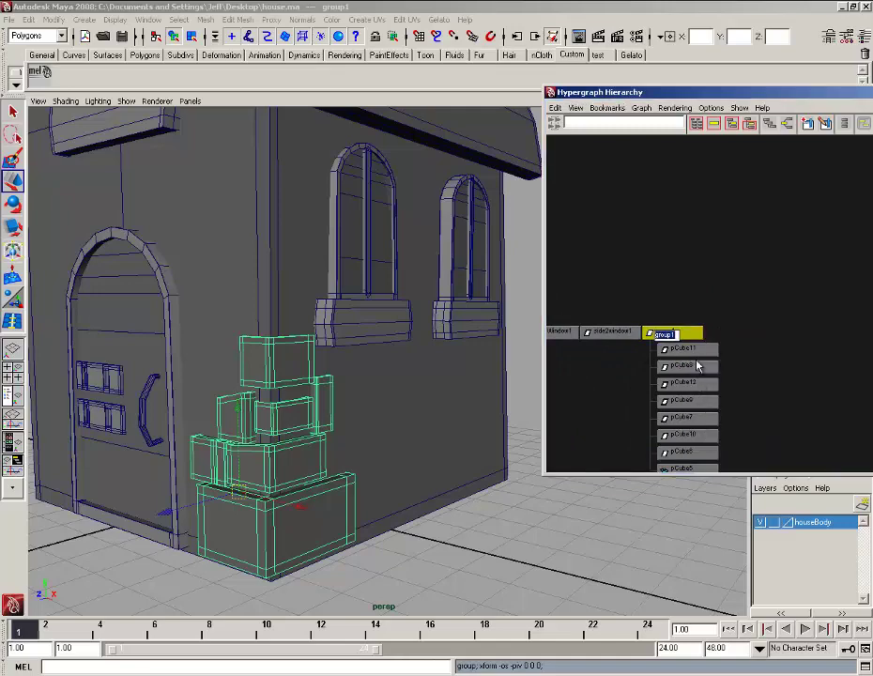
{"action": "type", "text": "tor"}
{"action": "key", "text": "Return"}
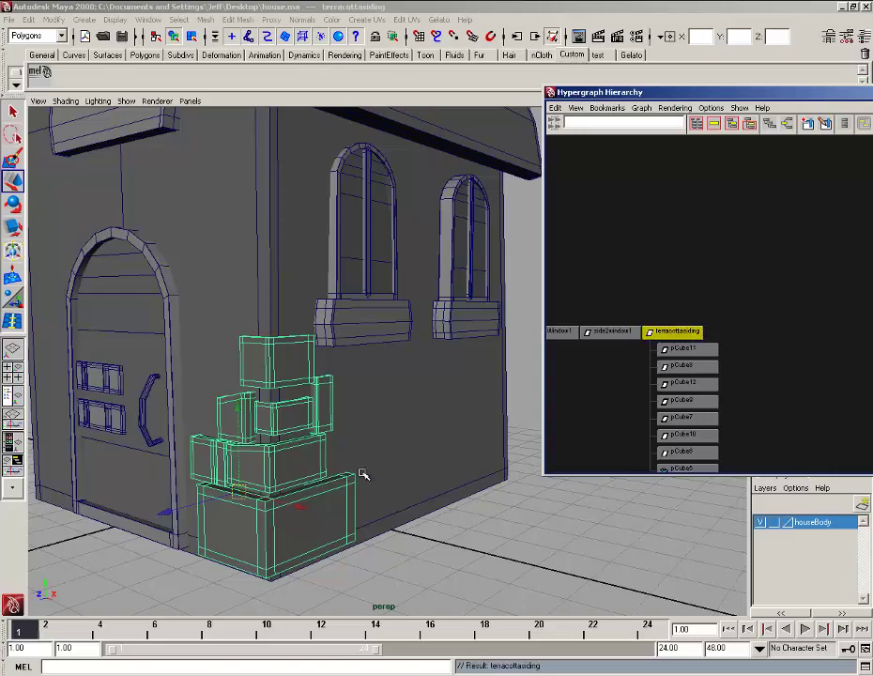
In the front view, move the terracottasiding group's pivot horizontally to the centre of the house's base.
{"action": "mouse_move", "coordinate": [361, 473]}
{"action": "left_mouse_down", "text": "alt"}
{"action": "mouse_move", "coordinate": [413, 468]}
{"action": "mouse_move", "coordinate": [386, 472]}
{"action": "mouse_move", "coordinate": [377, 483]}
{"action": "mouse_move", "coordinate": [385, 473]}
{"action": "mouse_move", "coordinate": [357, 459]}
{"action": "mouse_move", "coordinate": [358, 476]}
{"action": "left_mouse_up", "text": "alt"}
{"action": "key", "text": "space"}
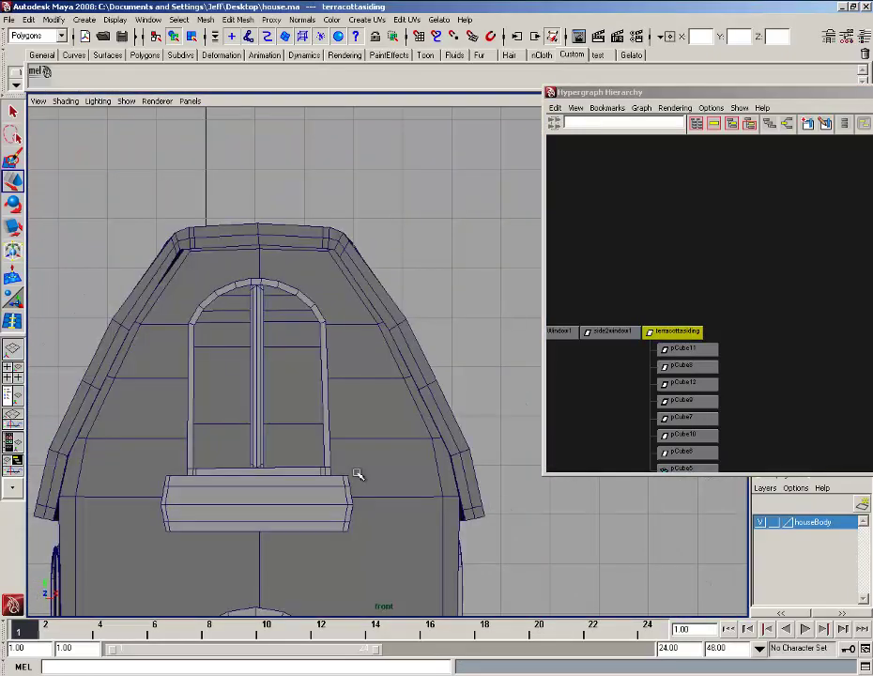
{"action": "scroll", "coordinate": [359, 481], "scroll_direction": "down", "scroll_amount": 5}
{"action": "middle_click_drag", "start_coordinate": [359, 483], "coordinate": [361, 336], "text": "alt"}
{"action": "scroll", "coordinate": [354, 460], "scroll_direction": "up", "scroll_amount": 1}
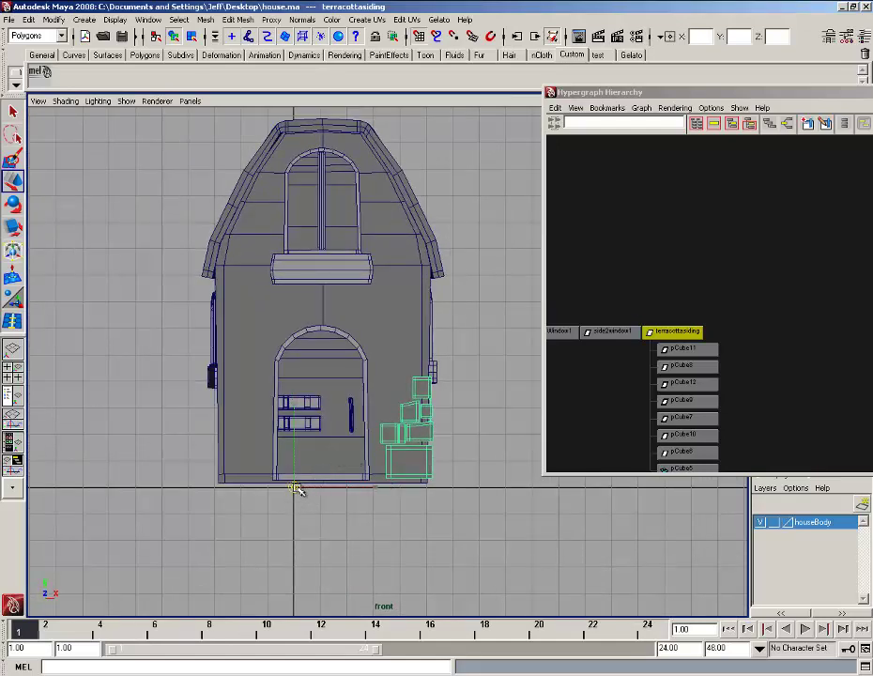
{"action": "left_click_drag", "start_coordinate": [295, 487], "coordinate": [317, 489]}
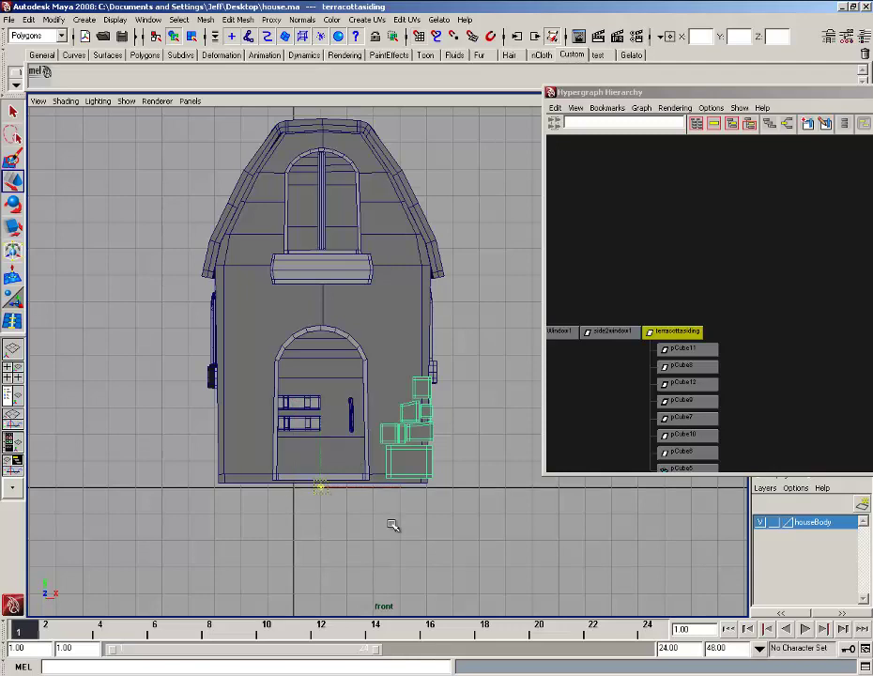
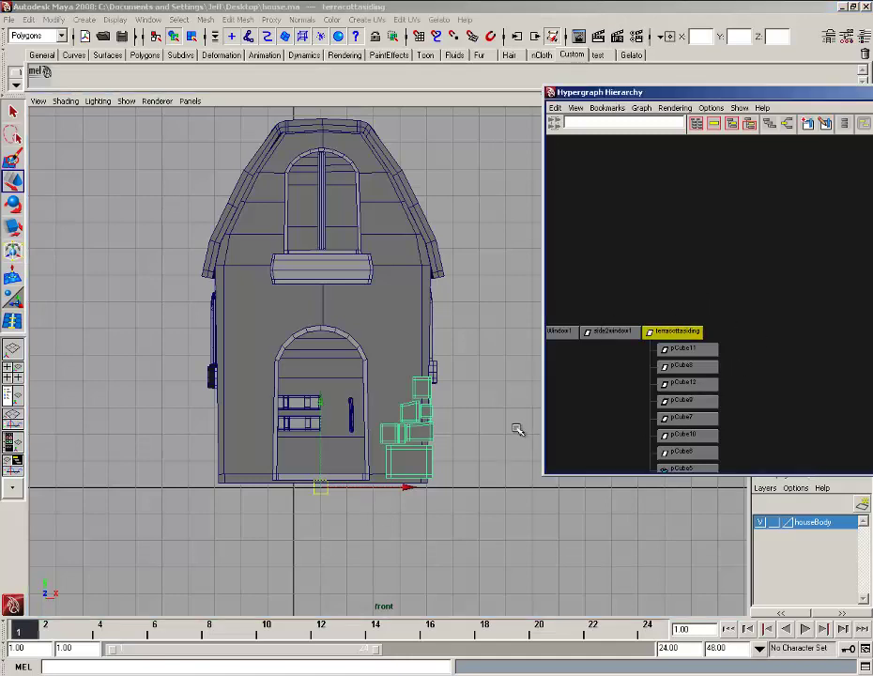
Duplicate the terracottasiding group and mirror the copy to the other front corner with a Scale X of -1.
{"action": "key", "text": "ctrl+d"}
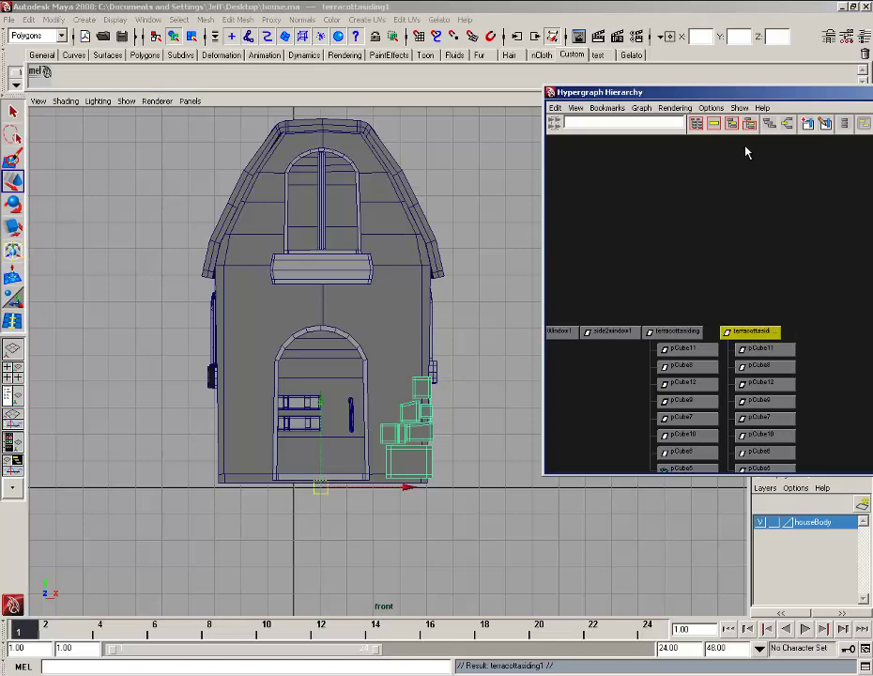
{"action": "left_click_drag", "start_coordinate": [751, 103], "coordinate": [714, 509]}
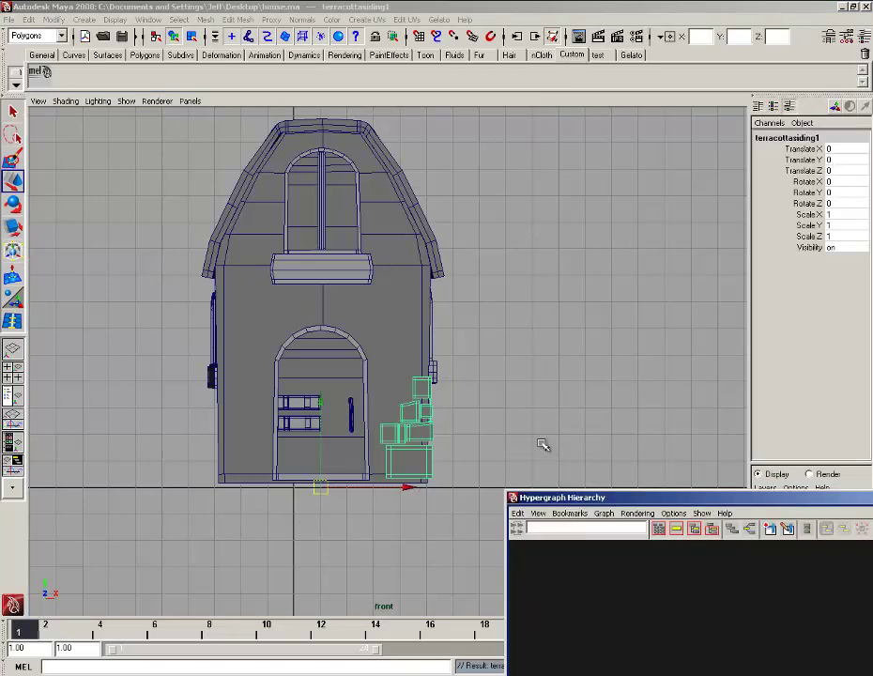
{"action": "left_click", "coordinate": [842, 215]}
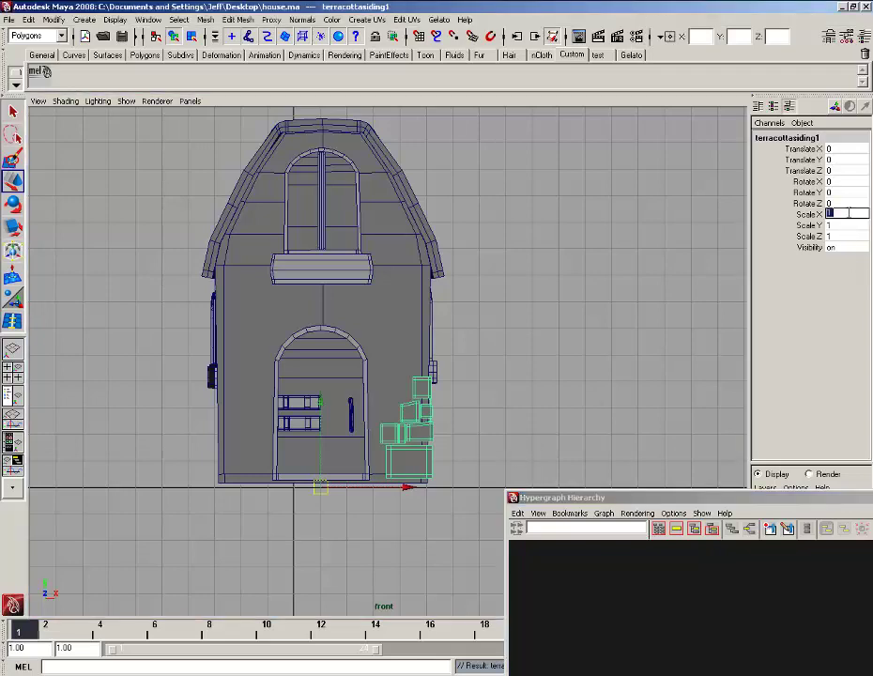
{"action": "type", "text": "-1"}
{"action": "key", "text": "Return"}
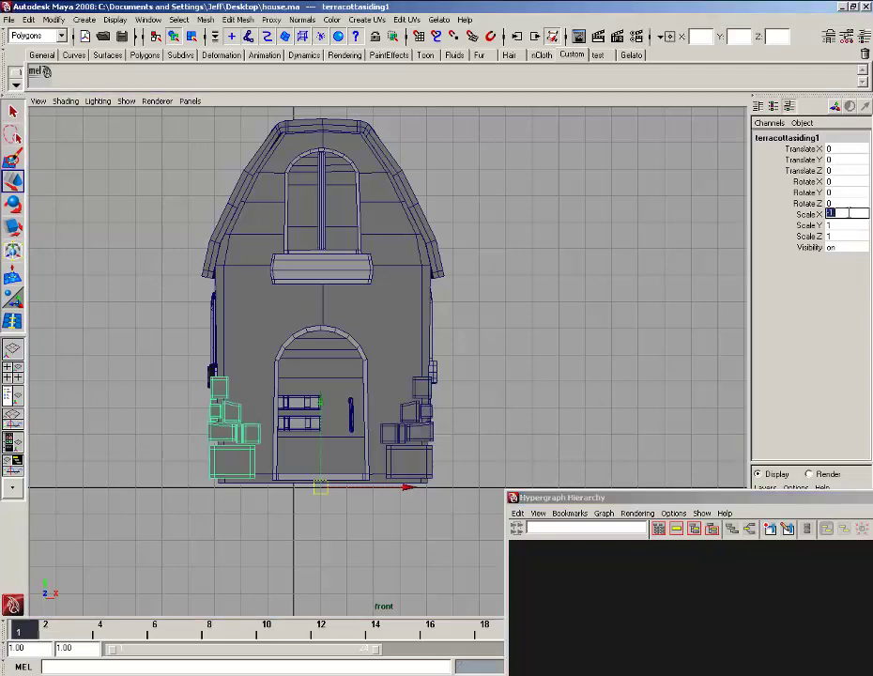
{"action": "left_click", "coordinate": [526, 409]}
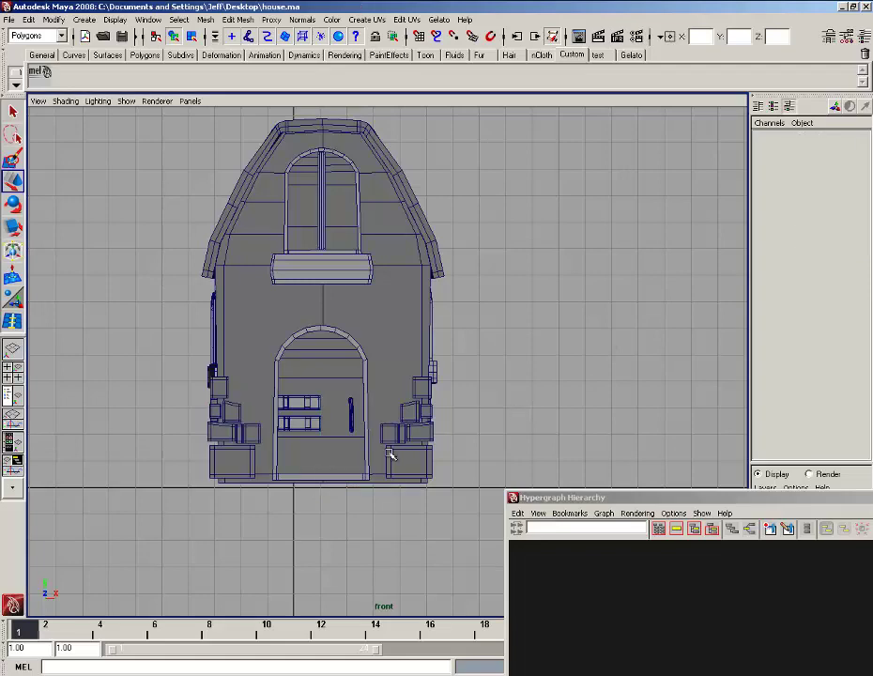
{"action": "scroll", "coordinate": [390, 455], "scroll_direction": "up", "scroll_amount": 1}
Select the mirrored brick group and examine its placement on the house in the side and perspective views.
{"action": "left_click_drag", "start_coordinate": [661, 495], "coordinate": [540, 225]}
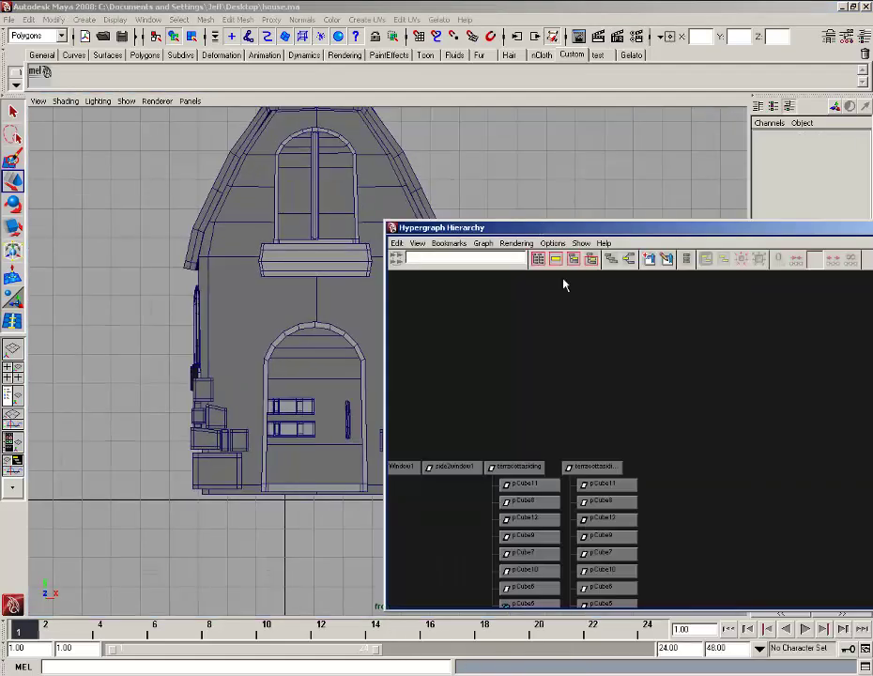
{"action": "left_click", "coordinate": [614, 466]}
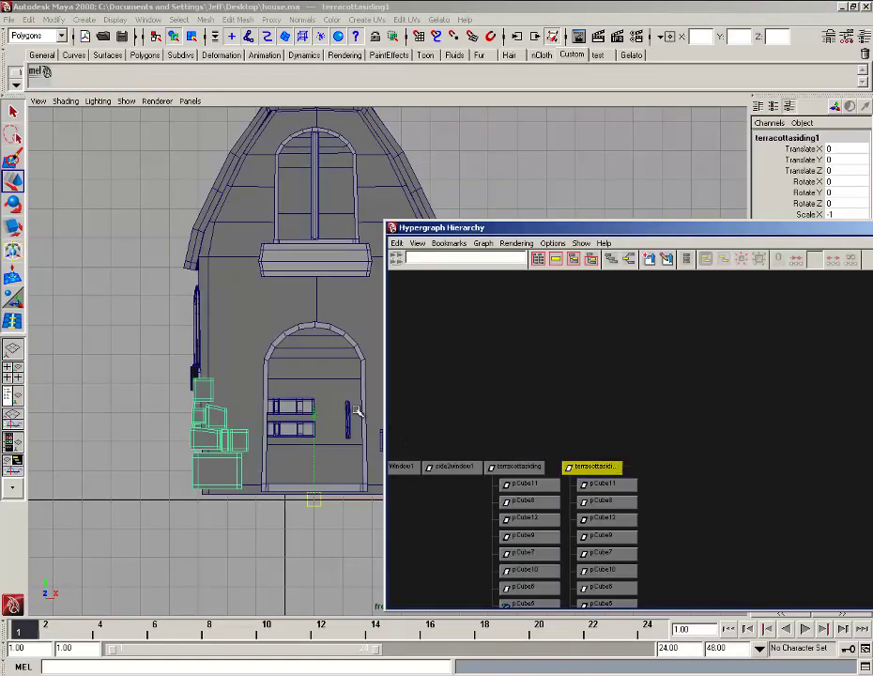
{"action": "key", "text": "space"}
{"action": "left_click_drag", "start_coordinate": [314, 400], "coordinate": [313, 375]}
{"action": "scroll", "coordinate": [303, 406], "scroll_direction": "down", "scroll_amount": 2}
{"action": "left_click_drag", "start_coordinate": [261, 421], "coordinate": [317, 361], "text": "alt"}
{"action": "scroll", "coordinate": [297, 413], "scroll_direction": "down", "scroll_amount": 4}
{"action": "key", "text": "space"}
{"action": "left_click_drag", "start_coordinate": [255, 379], "coordinate": [286, 383]}
{"action": "right_click_drag", "start_coordinate": [287, 385], "coordinate": [282, 418], "text": "alt"}
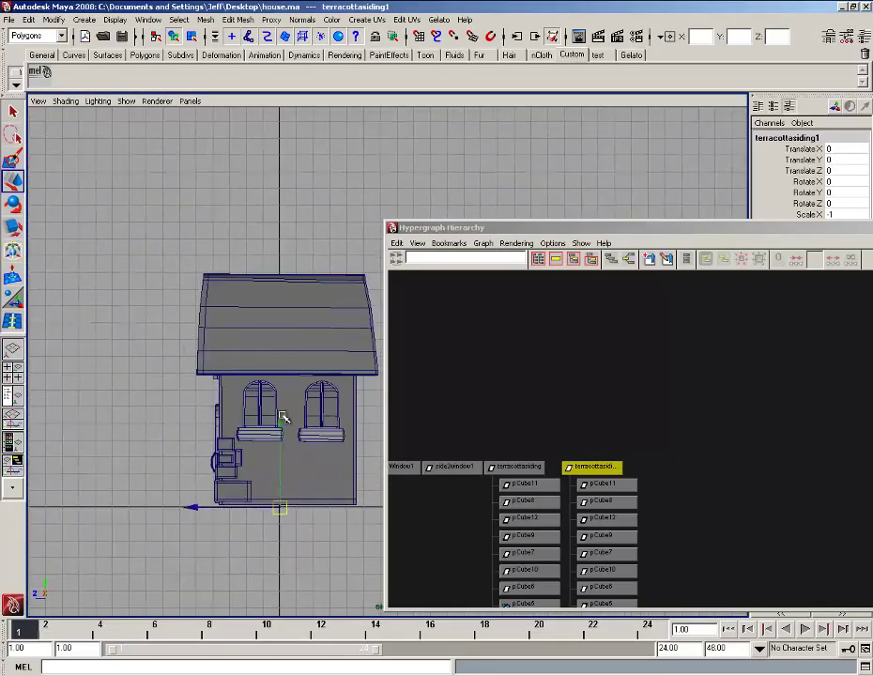
{"action": "key", "text": "space"}
{"action": "left_click_drag", "start_coordinate": [288, 419], "coordinate": [291, 394]}
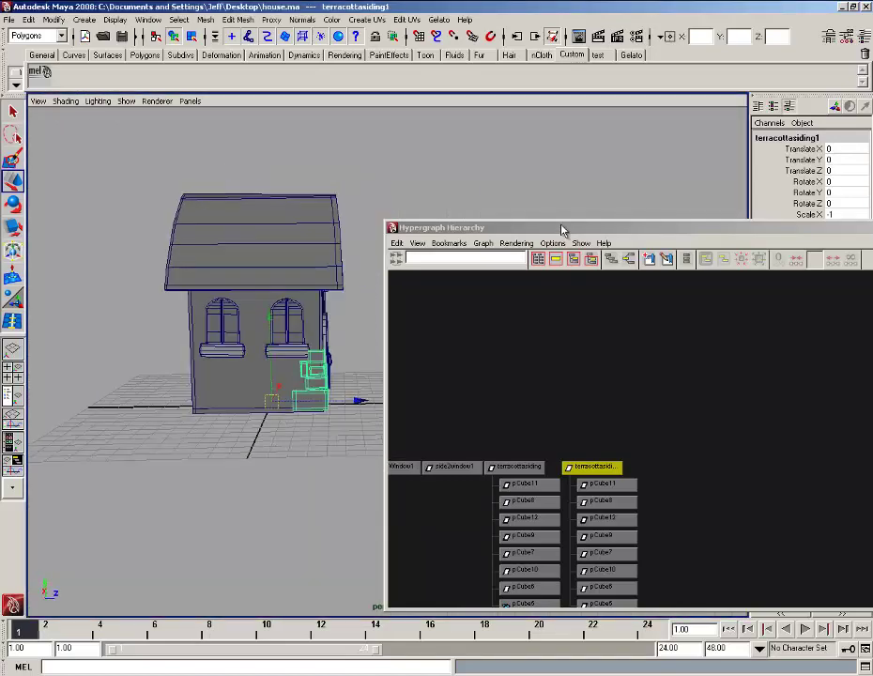
{"action": "left_click_drag", "start_coordinate": [558, 233], "coordinate": [643, 209]}
{"action": "left_click_drag", "start_coordinate": [333, 357], "coordinate": [415, 347], "text": "alt"}
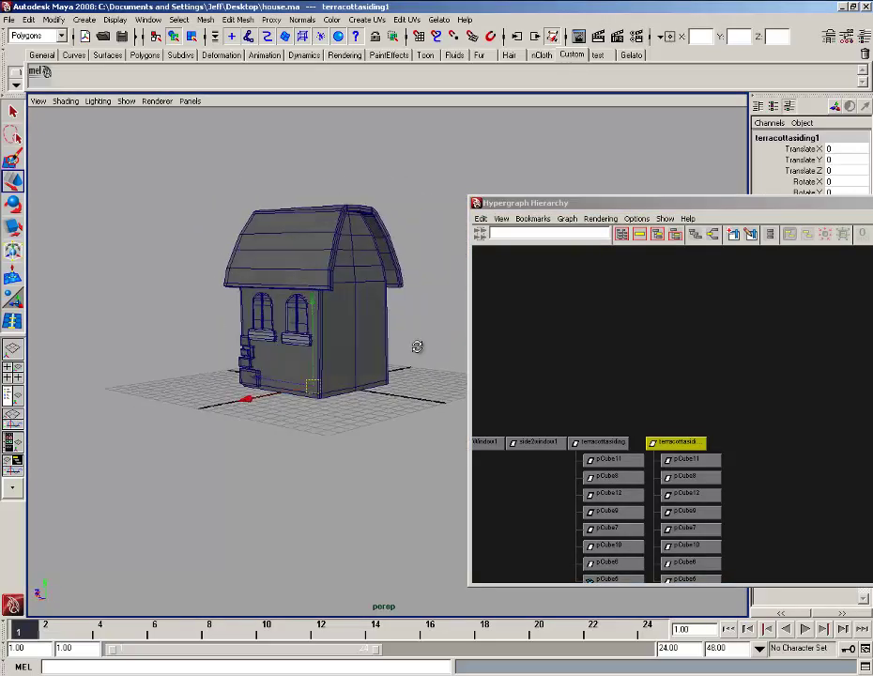
In the side view, move the terracottasiding group's pivot horizontally to the centre of the house's base.
{"action": "key", "text": "space"}
{"action": "left_click_drag", "start_coordinate": [364, 363], "coordinate": [392, 363]}
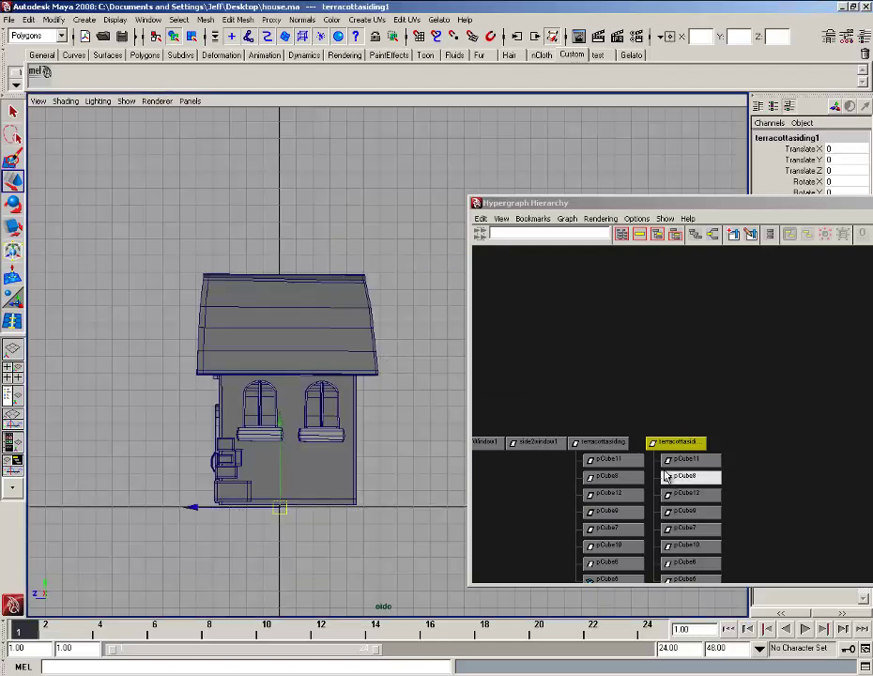
{"action": "left_click", "coordinate": [606, 443]}
{"action": "scroll", "coordinate": [309, 518], "scroll_direction": "up", "scroll_amount": 3}
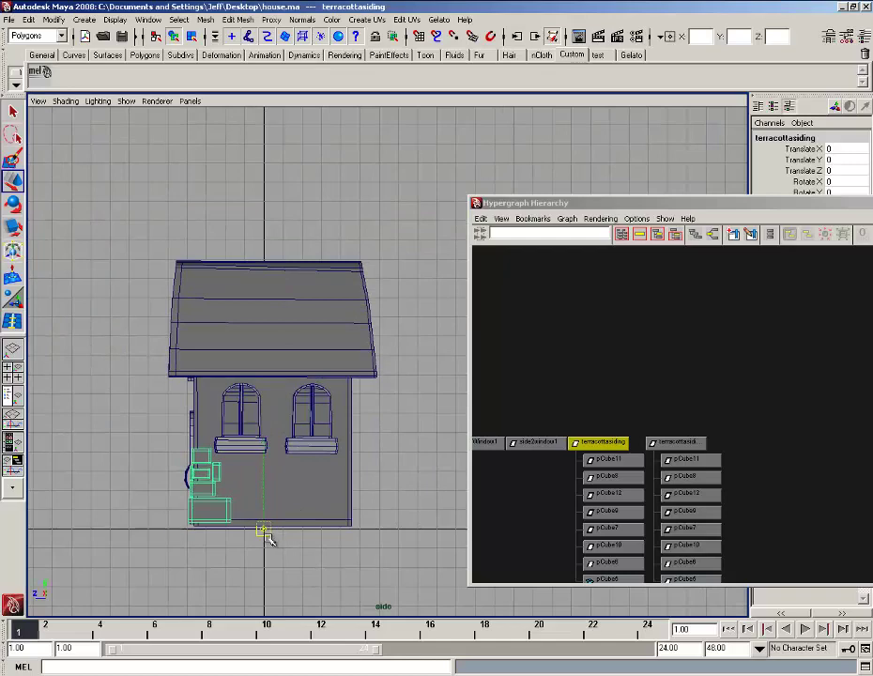
{"action": "scroll", "coordinate": [266, 535], "scroll_direction": "up", "scroll_amount": 1}
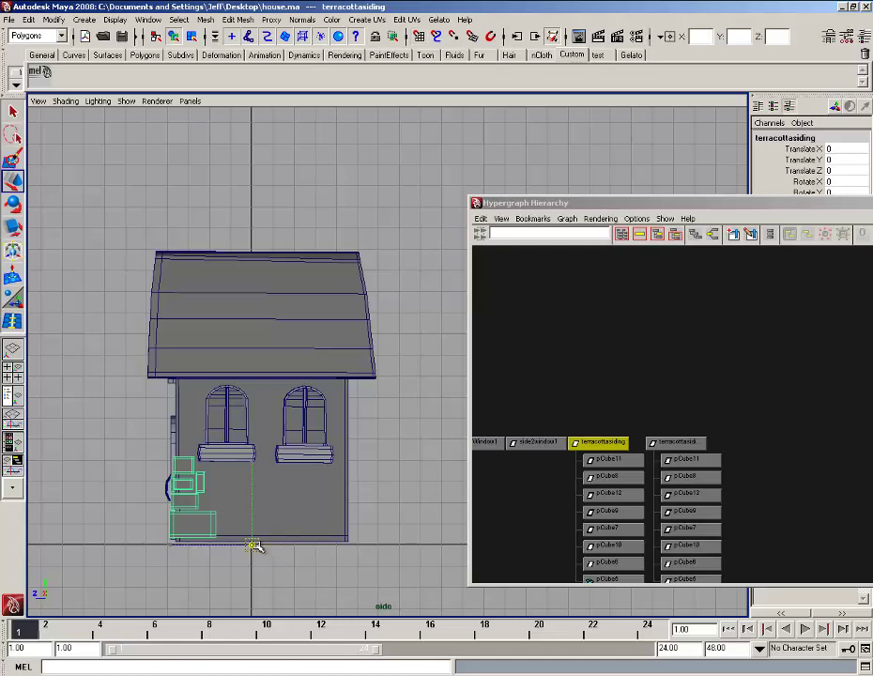
{"action": "left_click_drag", "start_coordinate": [253, 547], "coordinate": [263, 547]}
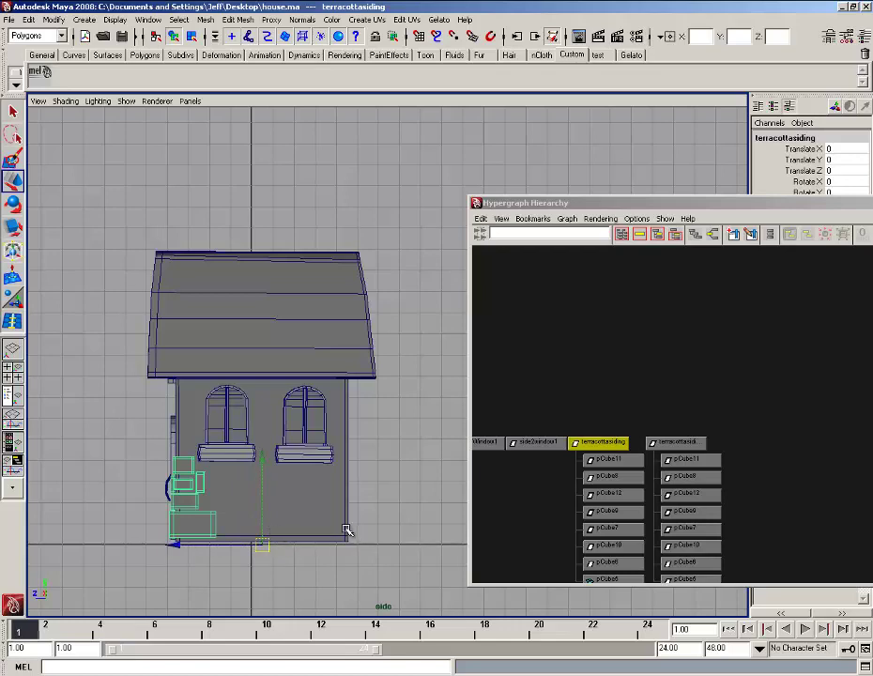
Duplicate the terracottasiding group and mirror the copy to the rear corner with a Scale Z of -1, nudging it about -0.032 in Y and Z.
{"action": "key", "text": "ctrl+d"}
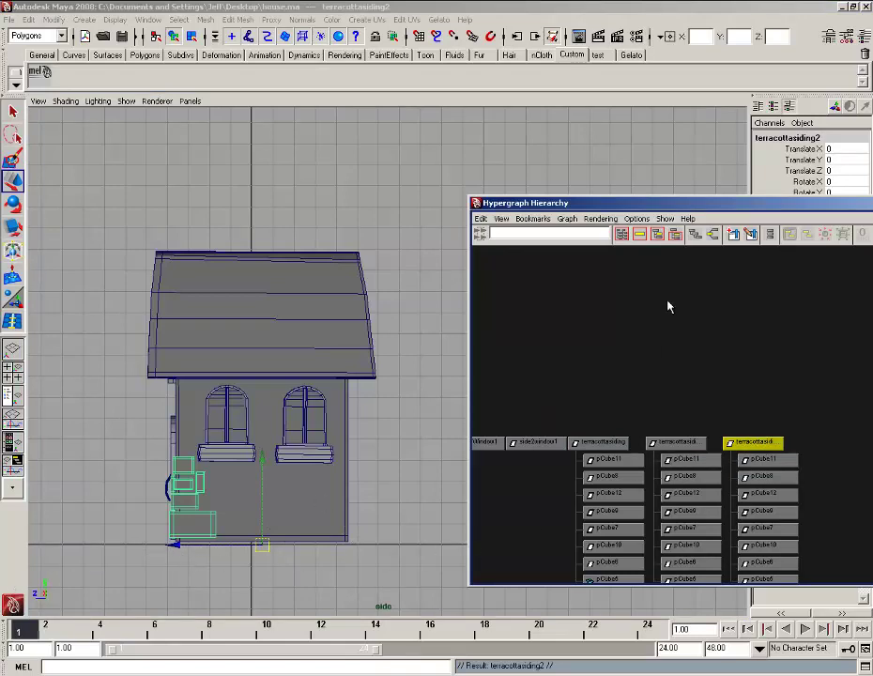
{"action": "left_click_drag", "start_coordinate": [697, 205], "coordinate": [727, 317]}
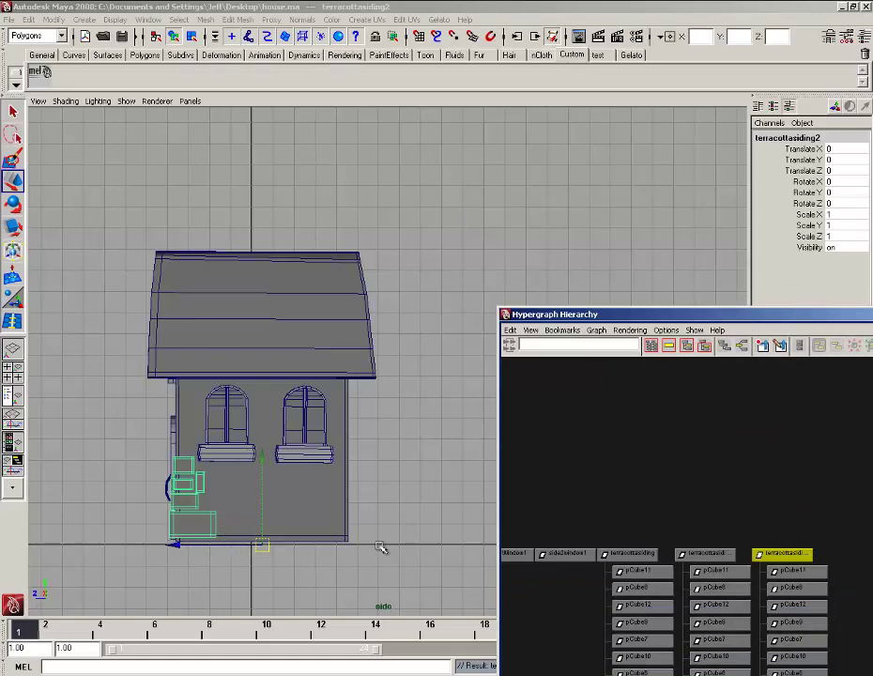
{"action": "left_click", "coordinate": [840, 236]}
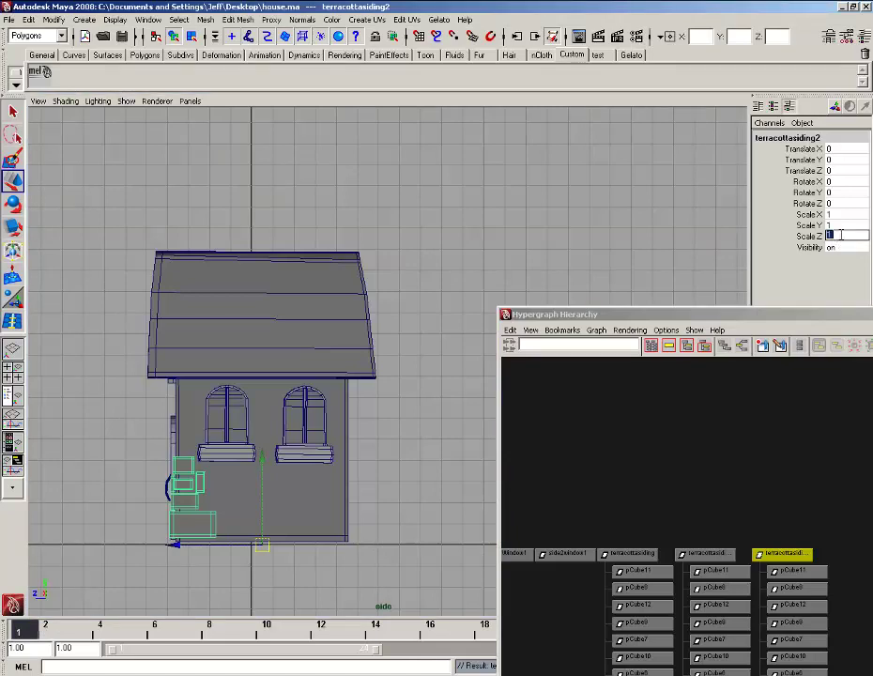
{"action": "key", "text": "Return"}
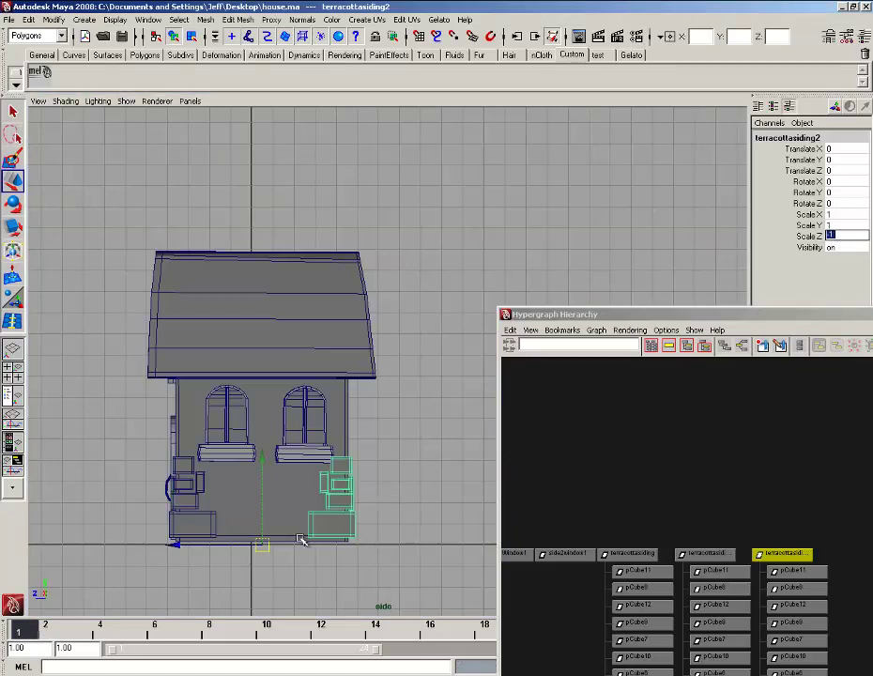
{"action": "left_click_drag", "start_coordinate": [268, 544], "coordinate": [268, 547]}
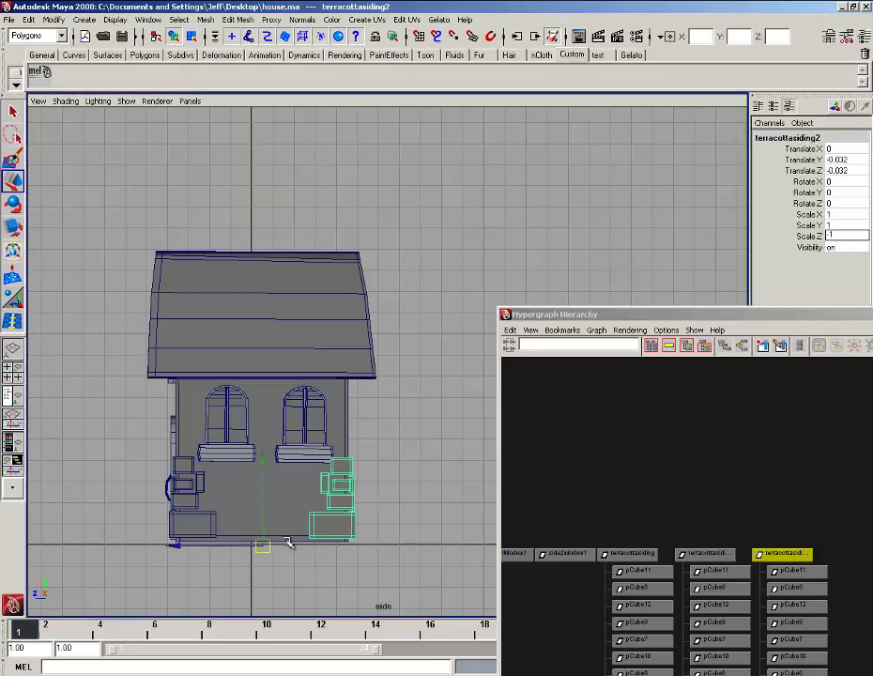
{"action": "left_click", "coordinate": [396, 495]}
{"action": "left_click_drag", "start_coordinate": [395, 506], "coordinate": [409, 444]}
{"action": "left_click", "coordinate": [402, 436]}
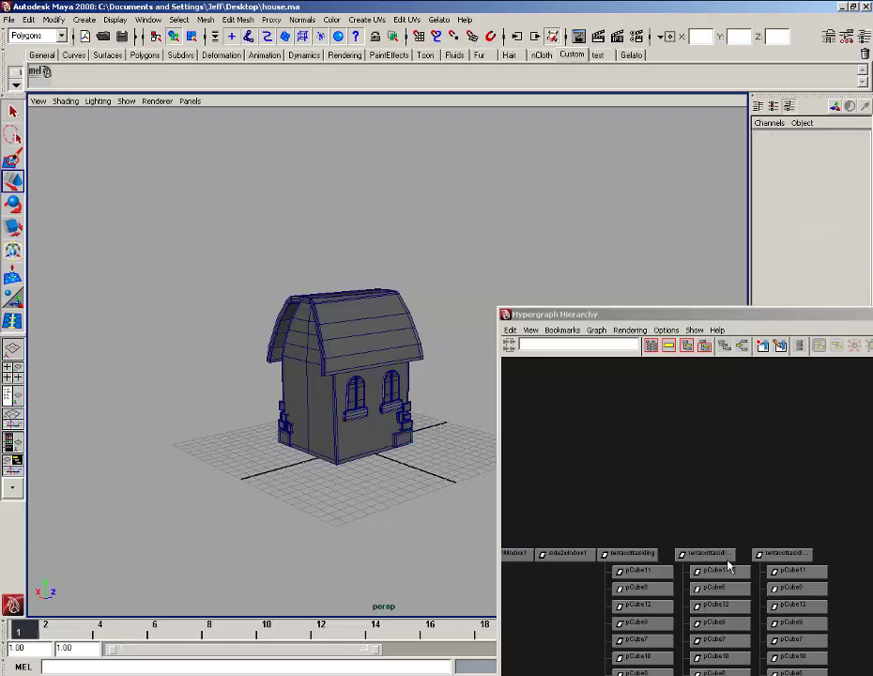
Duplicate the terracottasiding1 group and mirror the copy to the remaining rear corner with a Scale Z of -1.
{"action": "left_click", "coordinate": [772, 557]}
{"action": "left_click", "coordinate": [719, 554]}
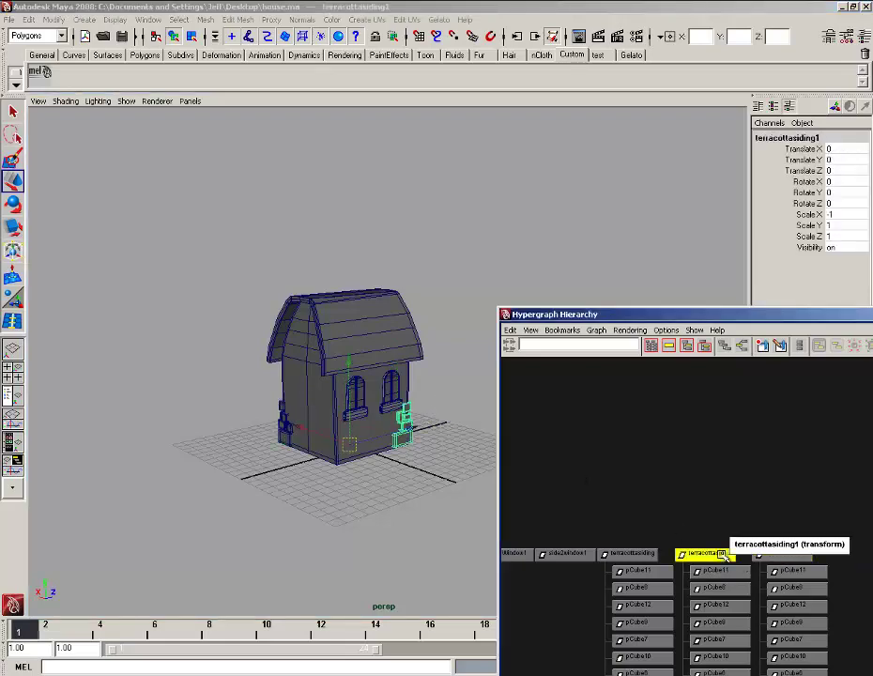
{"action": "key", "text": "ctrl+d"}
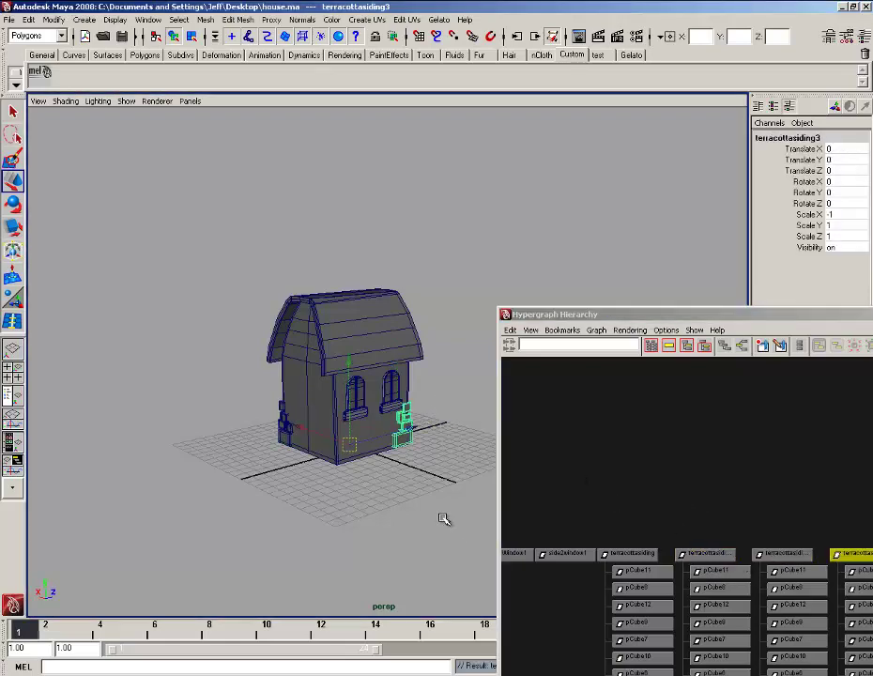
{"action": "left_click", "coordinate": [831, 236]}
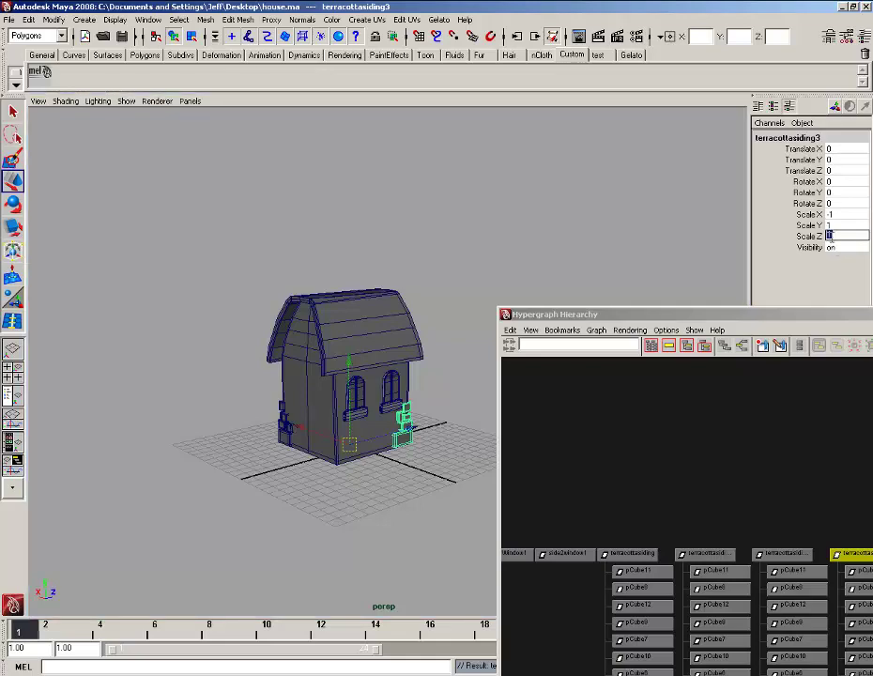
{"action": "type", "text": "-1"}
{"action": "key", "text": "Return"}
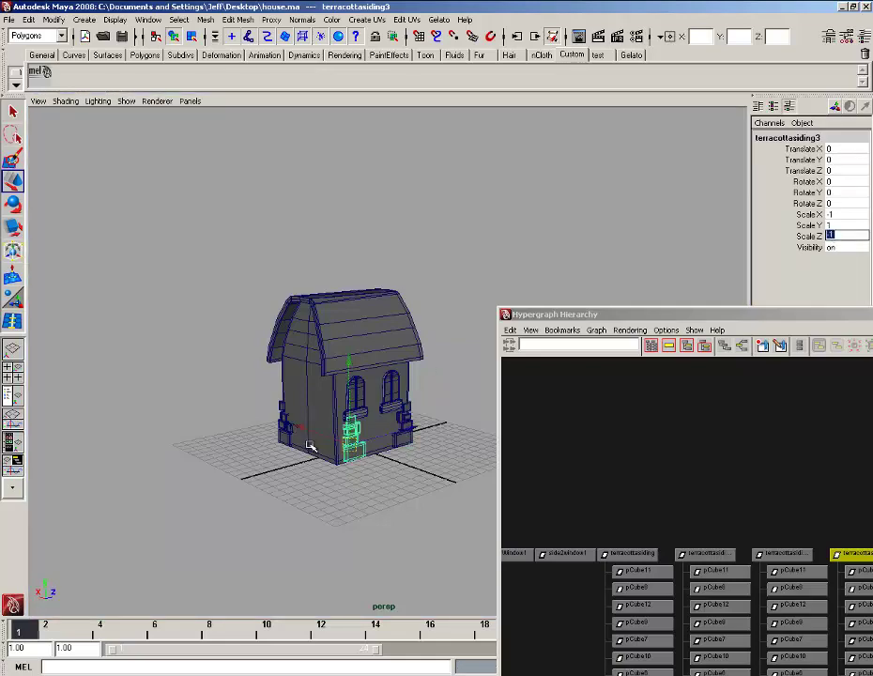
Examine the mirrored brick stacks around the house, ending on the front wall with the door.
{"action": "left_click_drag", "start_coordinate": [310, 447], "coordinate": [314, 456], "text": "alt"}
{"action": "left_click_drag", "start_coordinate": [427, 429], "coordinate": [257, 435]}
{"action": "left_click", "coordinate": [404, 474]}
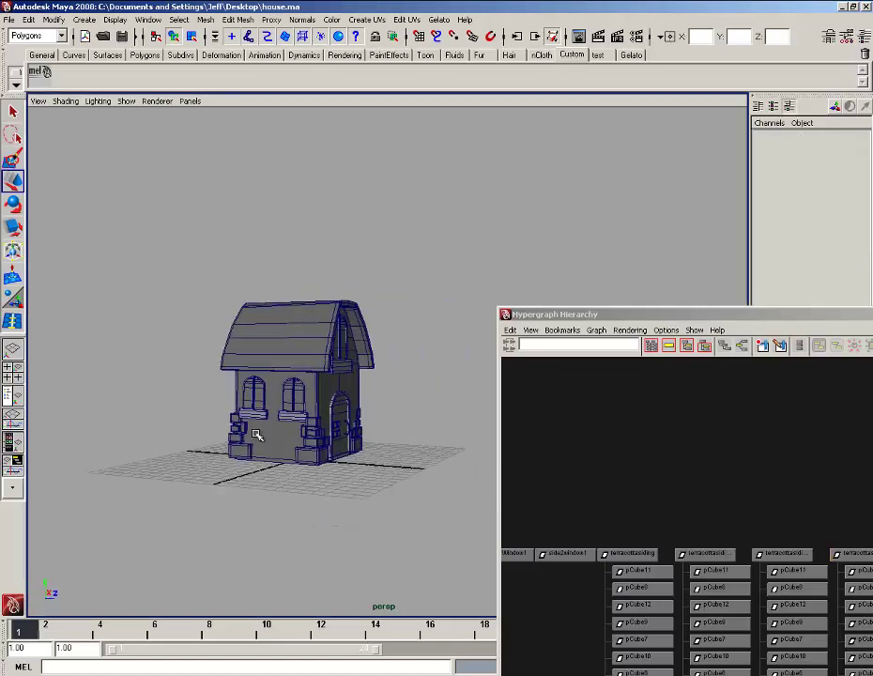
{"action": "left_click_drag", "start_coordinate": [376, 436], "coordinate": [308, 436], "text": "alt"}
{"action": "right_click_drag", "start_coordinate": [296, 437], "coordinate": [357, 444], "text": "alt"}
{"action": "middle_click_drag", "start_coordinate": [394, 463], "coordinate": [370, 389], "text": "alt"}
{"action": "left_click_drag", "start_coordinate": [450, 412], "coordinate": [390, 421], "text": "alt"}
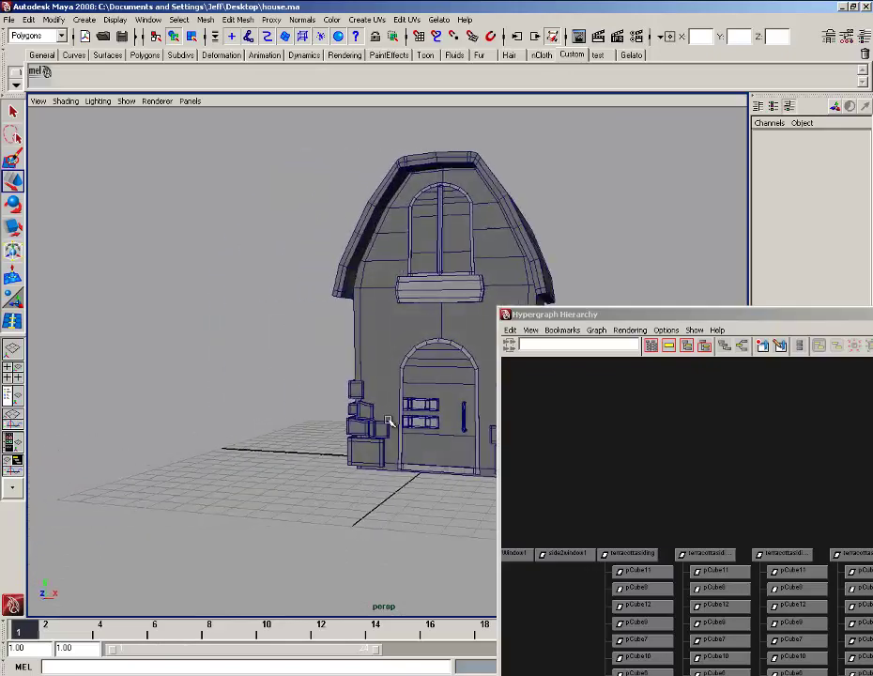
{"action": "middle_click_drag", "start_coordinate": [390, 421], "coordinate": [296, 383], "text": "alt"}
Delete the narrow brick in the second row of the terracottasiding1 stack beside the door's hinges.
{"action": "left_click", "coordinate": [715, 320]}
{"action": "left_click_drag", "start_coordinate": [716, 320], "coordinate": [830, 355]}
{"action": "right_click_drag", "start_coordinate": [404, 406], "coordinate": [462, 413], "text": "alt"}
{"action": "left_click_drag", "start_coordinate": [454, 414], "coordinate": [364, 409], "text": "alt"}
{"action": "middle_click_drag", "start_coordinate": [364, 409], "coordinate": [514, 373], "text": "alt"}
{"action": "right_click_drag", "start_coordinate": [413, 383], "coordinate": [472, 386], "text": "alt"}
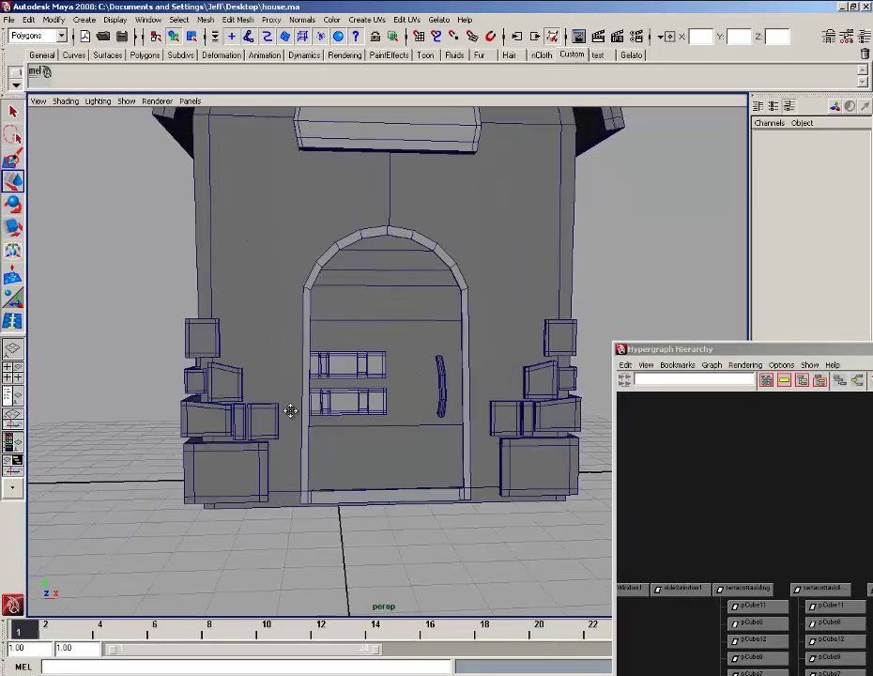
{"action": "middle_click_drag", "start_coordinate": [290, 411], "coordinate": [270, 368], "text": "alt"}
{"action": "left_click", "coordinate": [243, 393]}
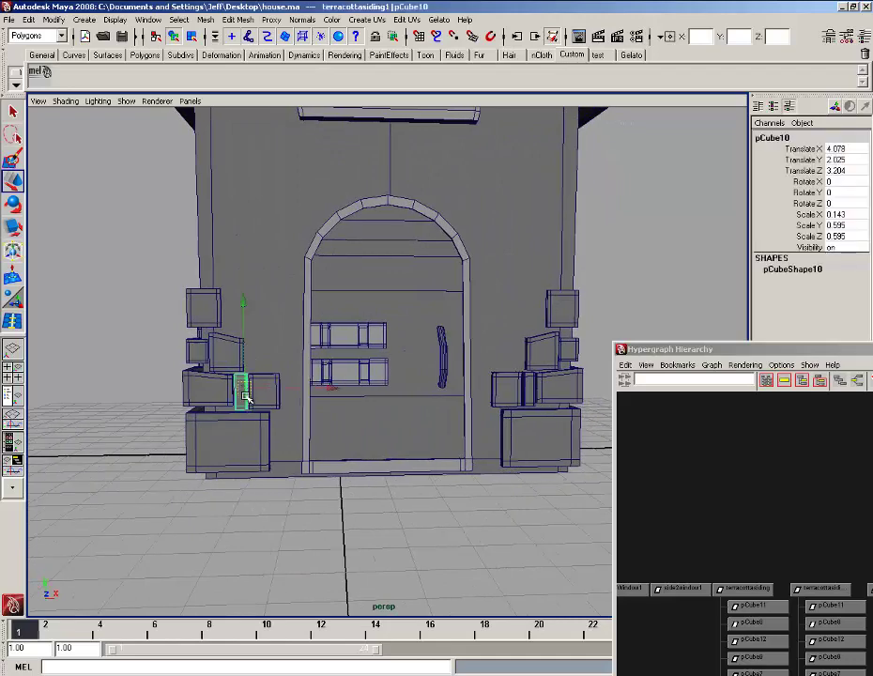
{"action": "key", "text": "Delete"}
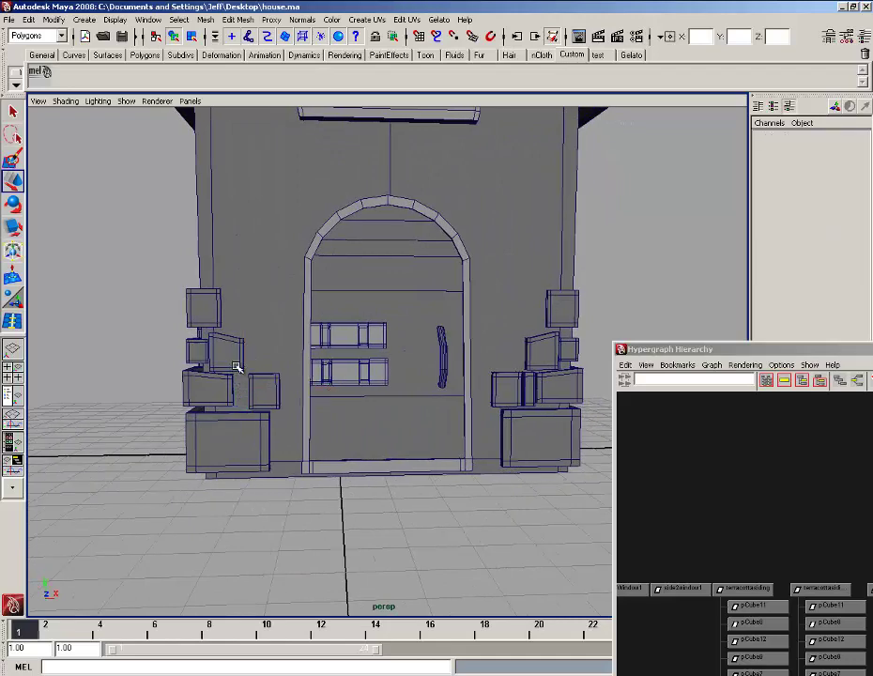
Move the wide second-row brick to the top of the terracottasiding1 stack and lower the slanted brick into the second row.
{"action": "left_click", "coordinate": [219, 378]}
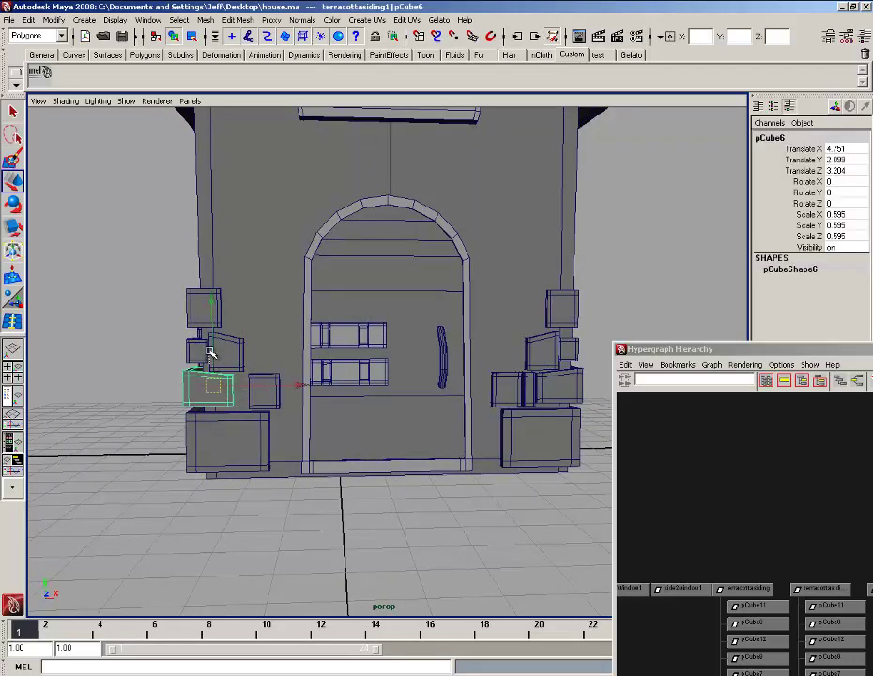
{"action": "left_click_drag", "start_coordinate": [217, 324], "coordinate": [215, 207]}
{"action": "left_click", "coordinate": [225, 351]}
{"action": "left_click_drag", "start_coordinate": [230, 354], "coordinate": [249, 392]}
Adjust the small inner brick of the second row so it sits beside the slanted brick above the base brick.
{"action": "left_click", "coordinate": [262, 402]}
{"action": "right_click", "coordinate": [248, 393]}
{"action": "mouse_move", "coordinate": [248, 393]}
{"action": "right_mouse_down"}
{"action": "mouse_move", "coordinate": [249, 420]}
{"action": "mouse_move", "coordinate": [251, 383]}
{"action": "right_mouse_up"}
{"action": "left_click", "coordinate": [234, 404]}
{"action": "left_click", "coordinate": [252, 492]}
Move the smallest outer brick, pCube8, slightly inward along X to about 4.957.
{"action": "scroll", "coordinate": [251, 383], "scroll_direction": "up", "scroll_amount": 1}
{"action": "left_click", "coordinate": [179, 351]}
{"action": "middle_click_drag", "start_coordinate": [211, 377], "coordinate": [226, 393], "text": "alt"}
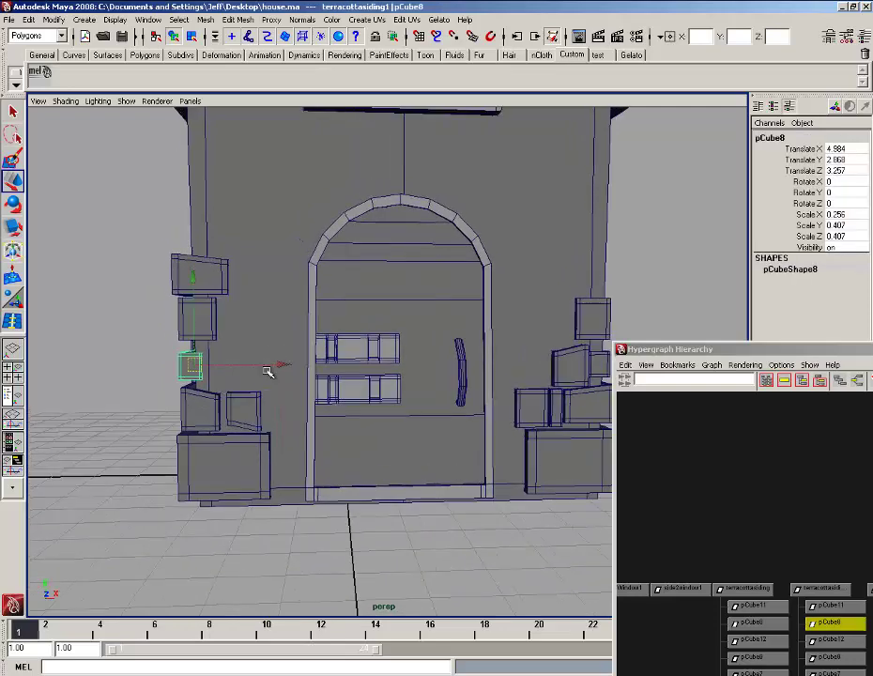
{"action": "left_click_drag", "start_coordinate": [268, 367], "coordinate": [271, 366]}
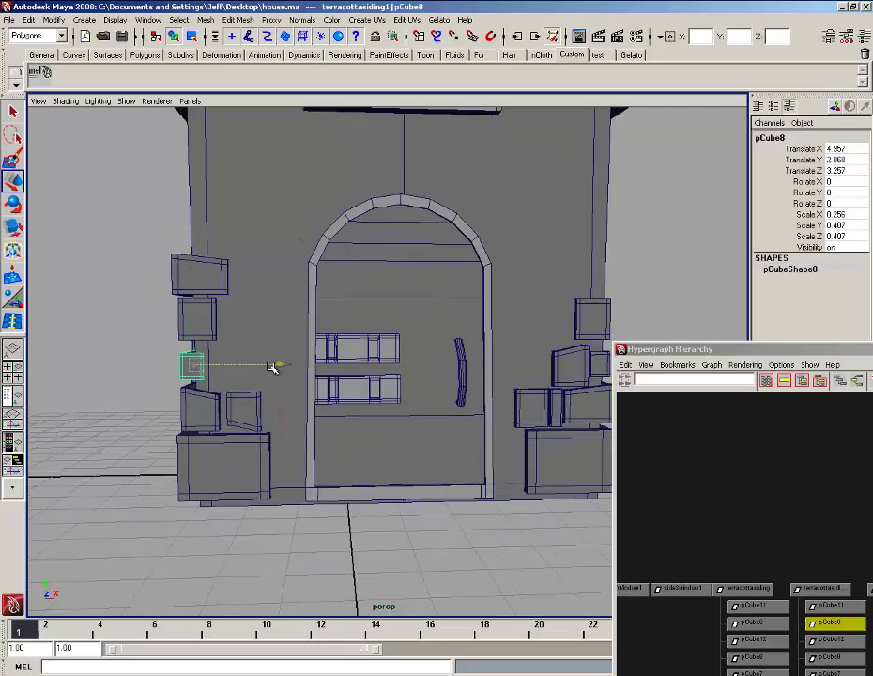
Duplicate the wide brick at the top of the stack and place the copy beside the smallest brick in the third row.
{"action": "left_click", "coordinate": [209, 328]}
{"action": "left_click", "coordinate": [226, 286]}
{"action": "key", "text": "ctrl+d"}
{"action": "left_click_drag", "start_coordinate": [207, 276], "coordinate": [242, 357]}
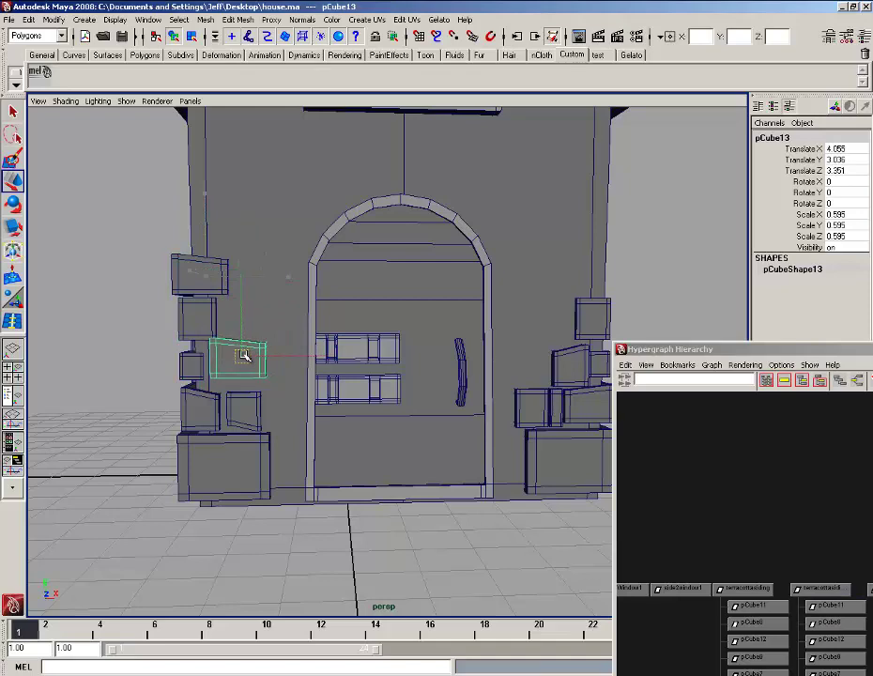
Rotate the copied brick upright by about 90 degrees around Z and push it back against the front wall.
{"action": "left_click", "coordinate": [12, 233]}
{"action": "key", "text": "e"}
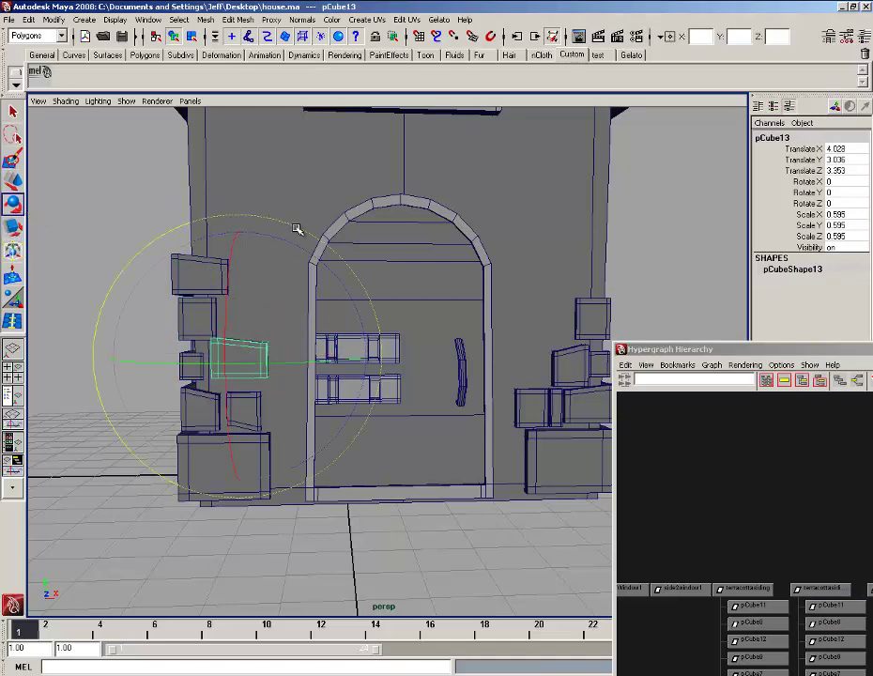
{"action": "left_click_drag", "start_coordinate": [297, 229], "coordinate": [296, 392]}
{"action": "key", "text": "w"}
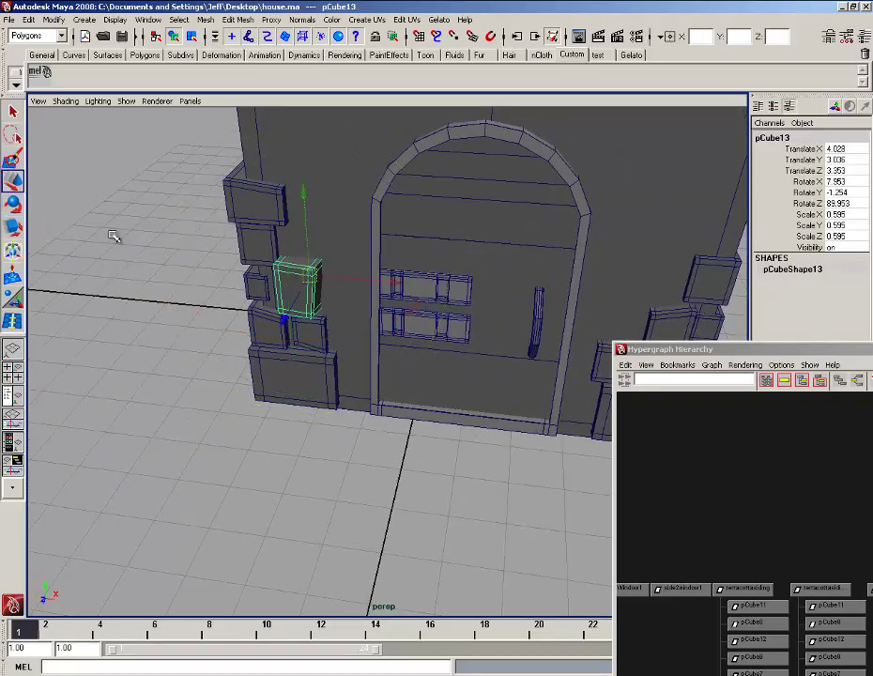
{"action": "left_click_drag", "start_coordinate": [289, 324], "coordinate": [325, 307]}
{"action": "left_click", "coordinate": [288, 504]}
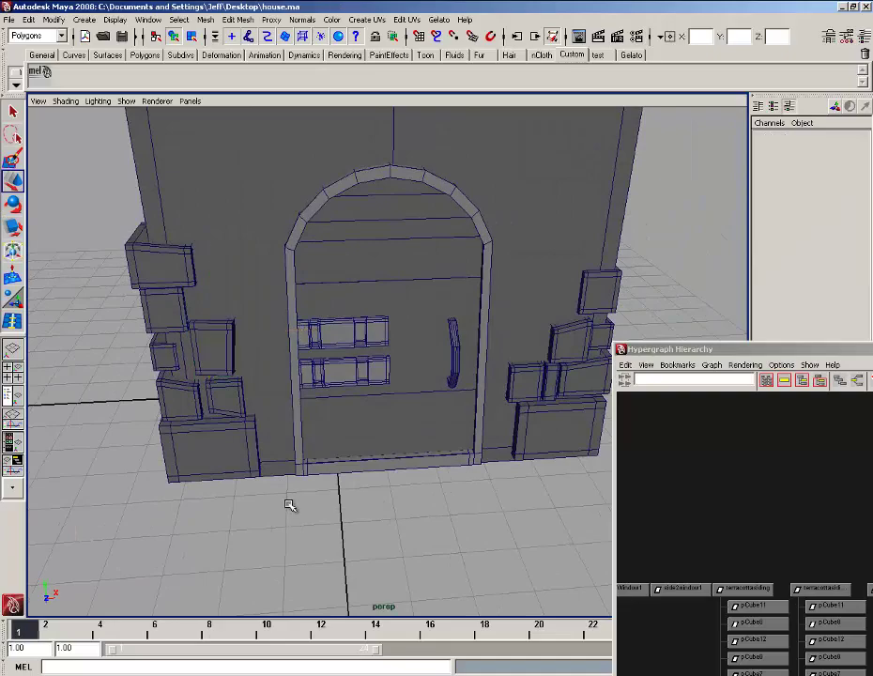
{"action": "left_click_drag", "start_coordinate": [289, 503], "coordinate": [401, 476], "text": "alt"}
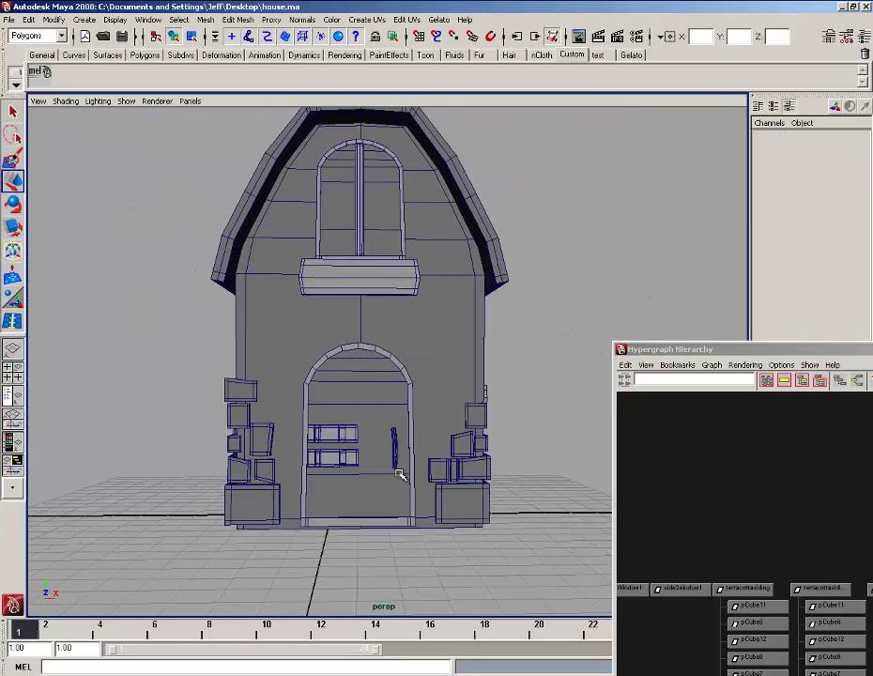
Move the wide top brick, pCube6, inward and down so it sits above the upright brick.
{"action": "left_click", "coordinate": [248, 393]}
{"action": "left_click_drag", "start_coordinate": [250, 395], "coordinate": [275, 409]}
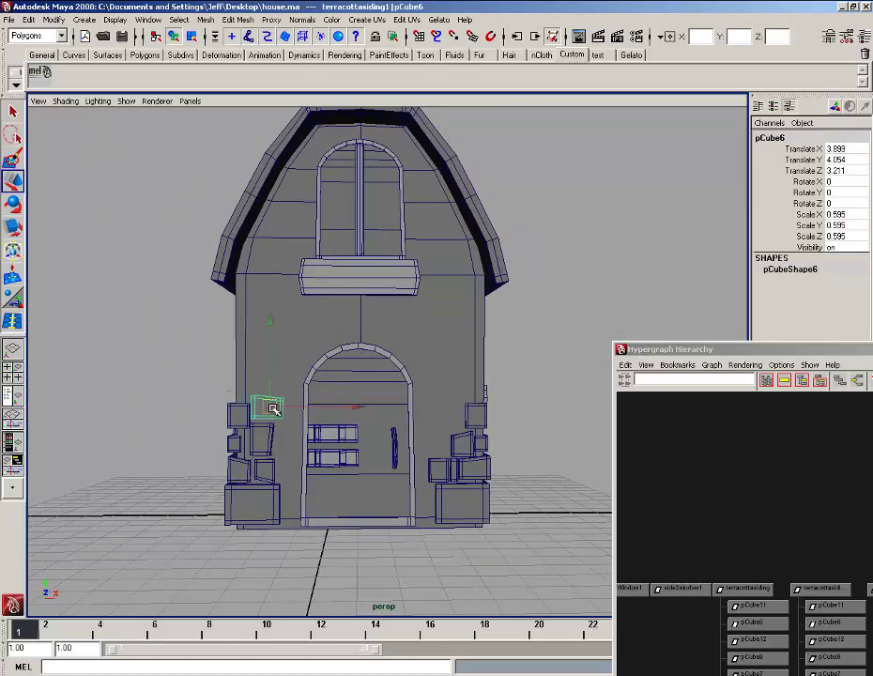
{"action": "left_click", "coordinate": [182, 382]}
Select the whole side1Window group with the Rotate tool and examine how the side windows sit on the wall.
{"action": "scroll", "coordinate": [298, 456], "scroll_direction": "down", "scroll_amount": 4}
{"action": "left_click_drag", "start_coordinate": [312, 464], "coordinate": [431, 379], "text": "alt"}
{"action": "scroll", "coordinate": [349, 468], "scroll_direction": "up", "scroll_amount": 4}
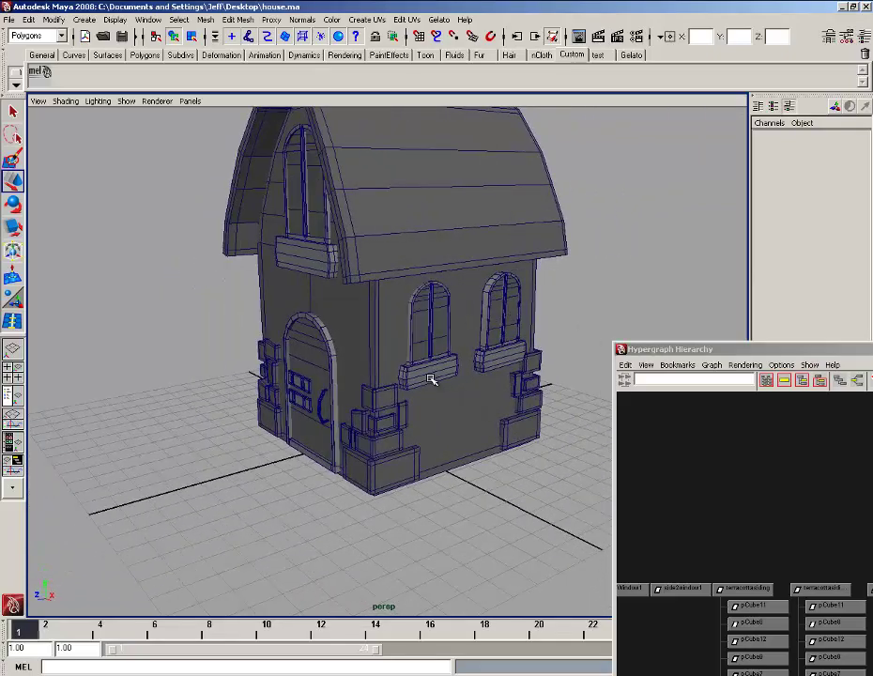
{"action": "left_click", "coordinate": [433, 377]}
{"action": "key", "text": "Up"}
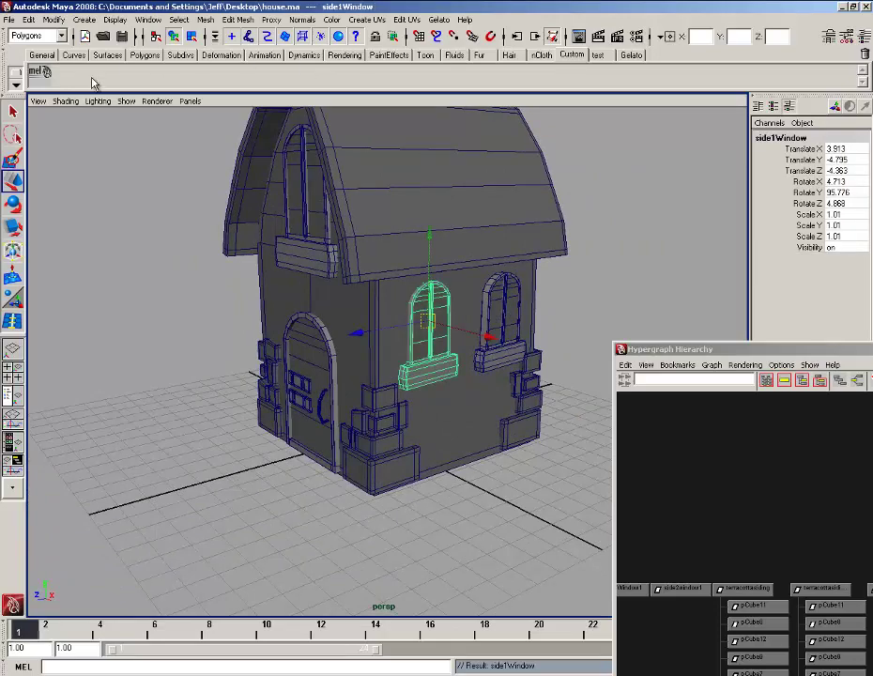
{"action": "left_click", "coordinate": [13, 203]}
{"action": "left_click_drag", "start_coordinate": [482, 344], "coordinate": [290, 252], "text": "alt"}
{"action": "left_click", "coordinate": [248, 273]}
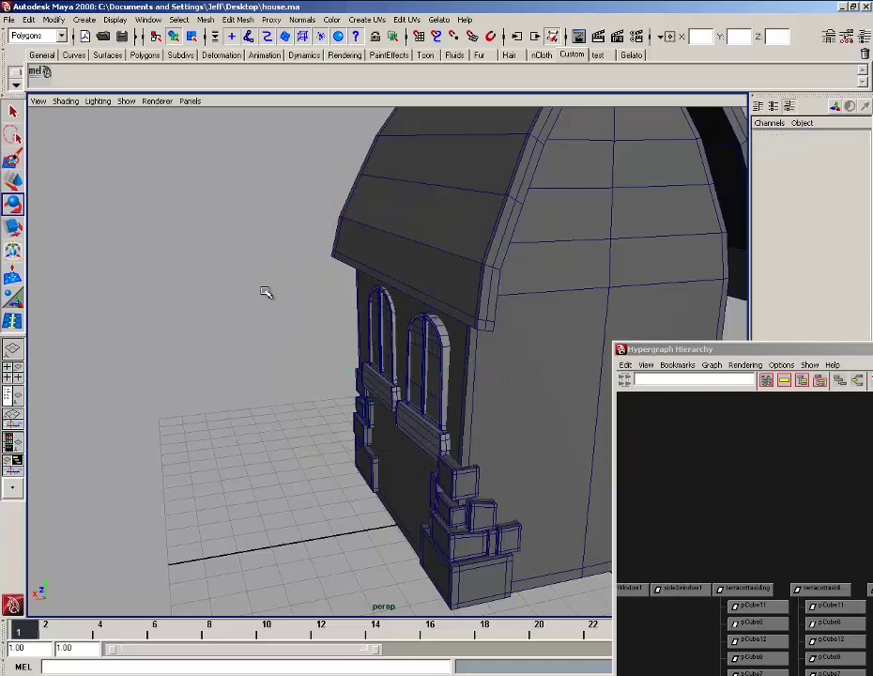
{"action": "left_click_drag", "start_coordinate": [265, 293], "coordinate": [413, 242], "text": "alt"}
{"action": "left_click", "coordinate": [466, 401]}
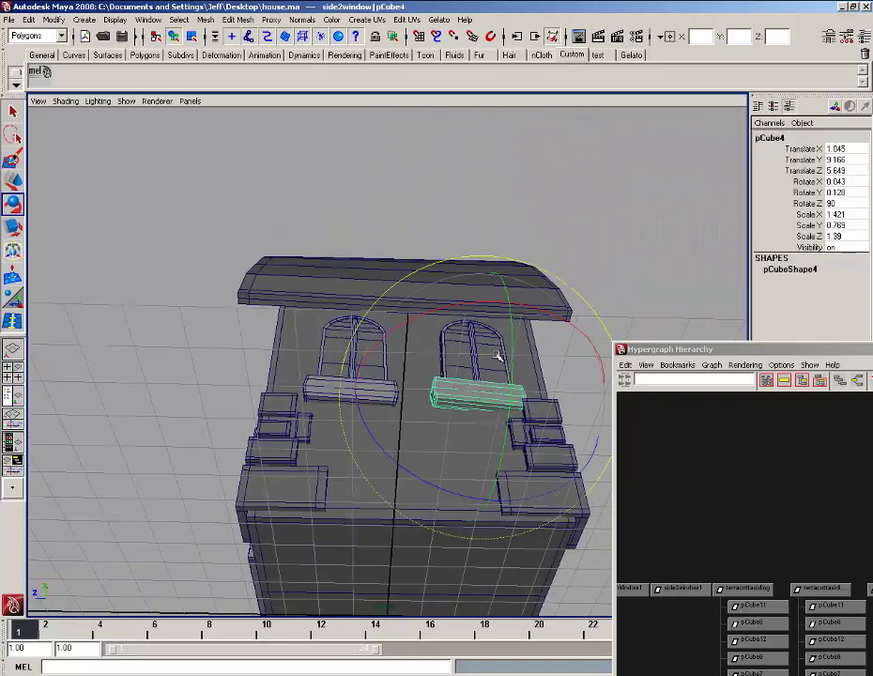
{"action": "left_click_drag", "start_coordinate": [505, 304], "coordinate": [497, 304]}
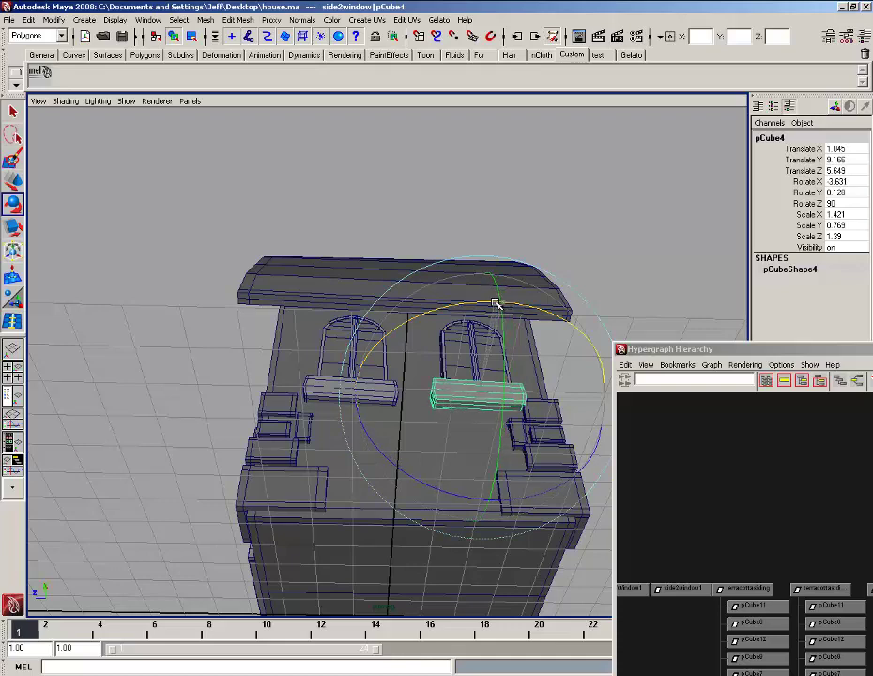
{"action": "key", "text": "ctrl+z"}
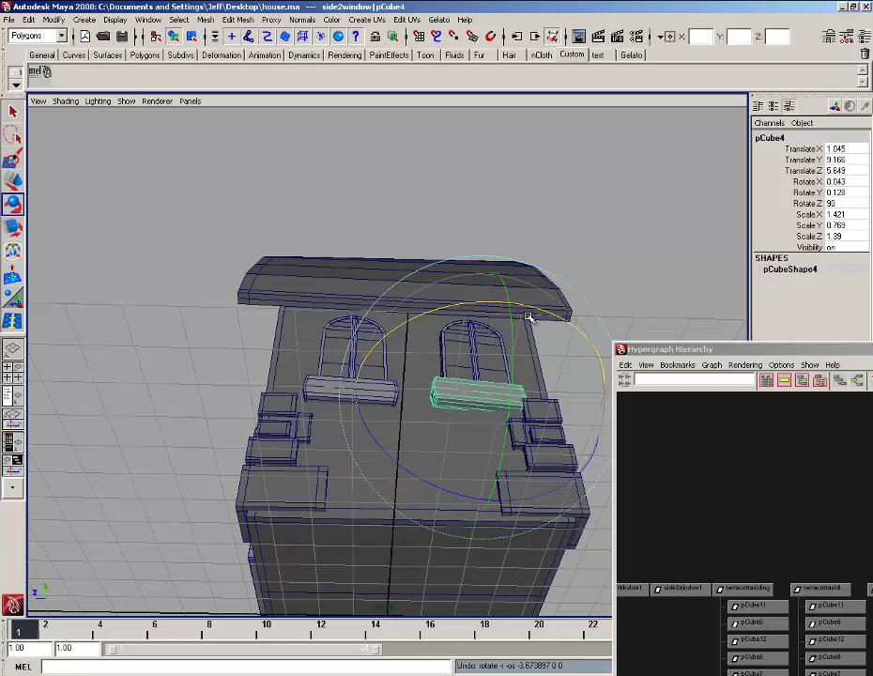
Rotate the whole side2window group to about 91 degrees in Y, parallel to the side wall, and move it inward to about X 3.807.
{"action": "key", "text": "Up"}
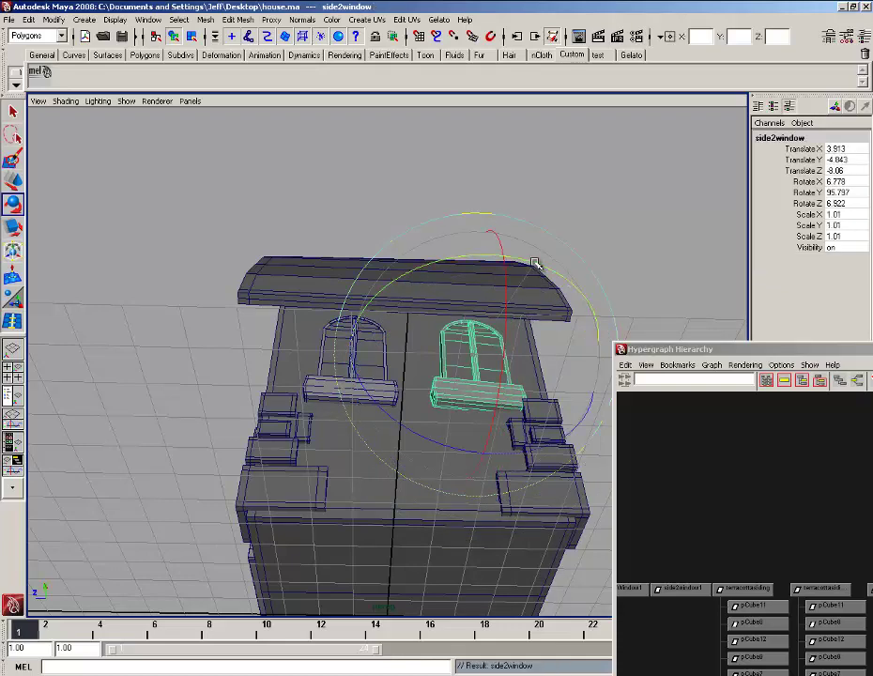
{"action": "left_click_drag", "start_coordinate": [533, 261], "coordinate": [247, 300]}
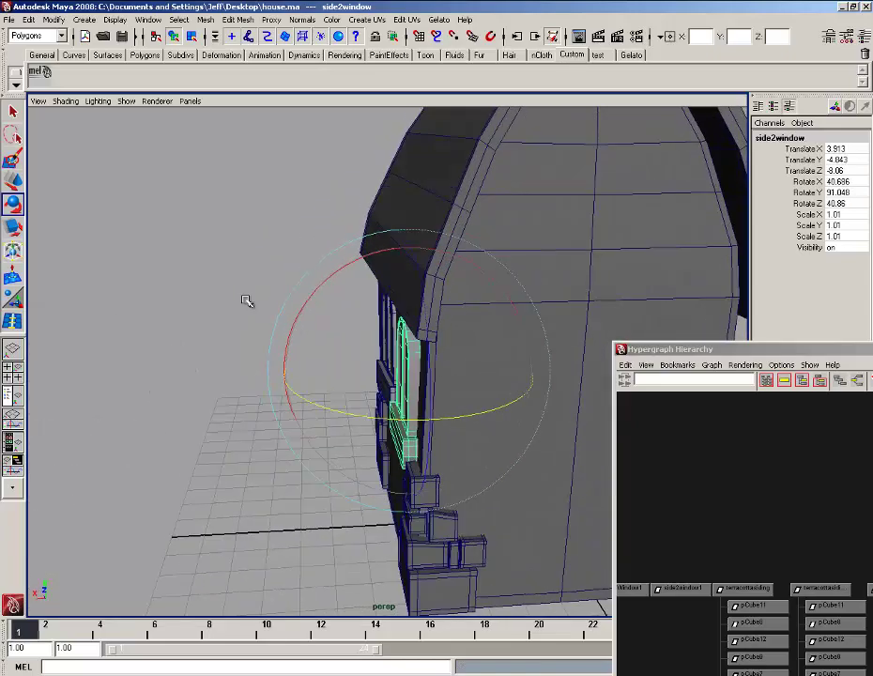
{"action": "left_click", "coordinate": [13, 179]}
{"action": "left_click_drag", "start_coordinate": [302, 305], "coordinate": [332, 338], "text": "alt"}
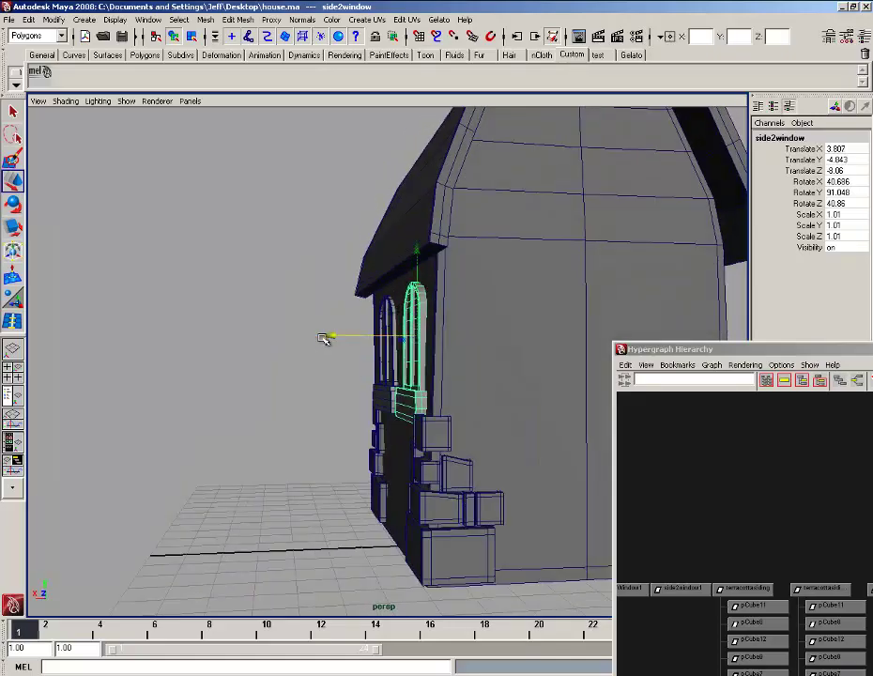
{"action": "left_click", "coordinate": [284, 392]}
{"action": "scroll", "coordinate": [286, 394], "scroll_direction": "down", "scroll_amount": 4}
{"action": "left_click_drag", "start_coordinate": [291, 395], "coordinate": [448, 406], "text": "alt"}
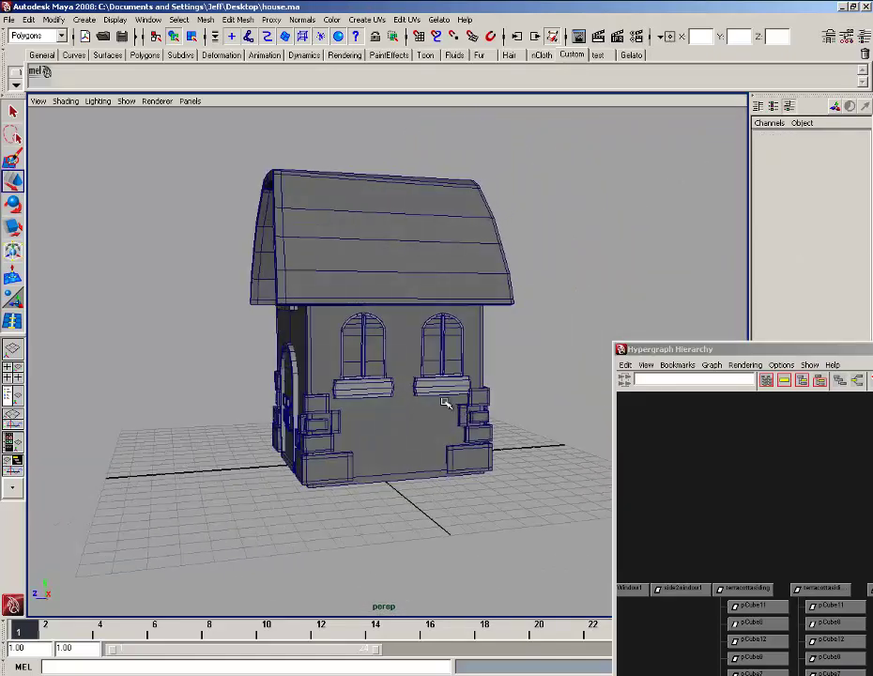
{"action": "scroll", "coordinate": [413, 404], "scroll_direction": "up", "scroll_amount": 3}
{"action": "left_click", "coordinate": [407, 419]}
{"action": "right_click_drag", "start_coordinate": [407, 416], "coordinate": [366, 416]}
{"action": "scroll", "coordinate": [365, 416], "scroll_direction": "up", "scroll_amount": 3}
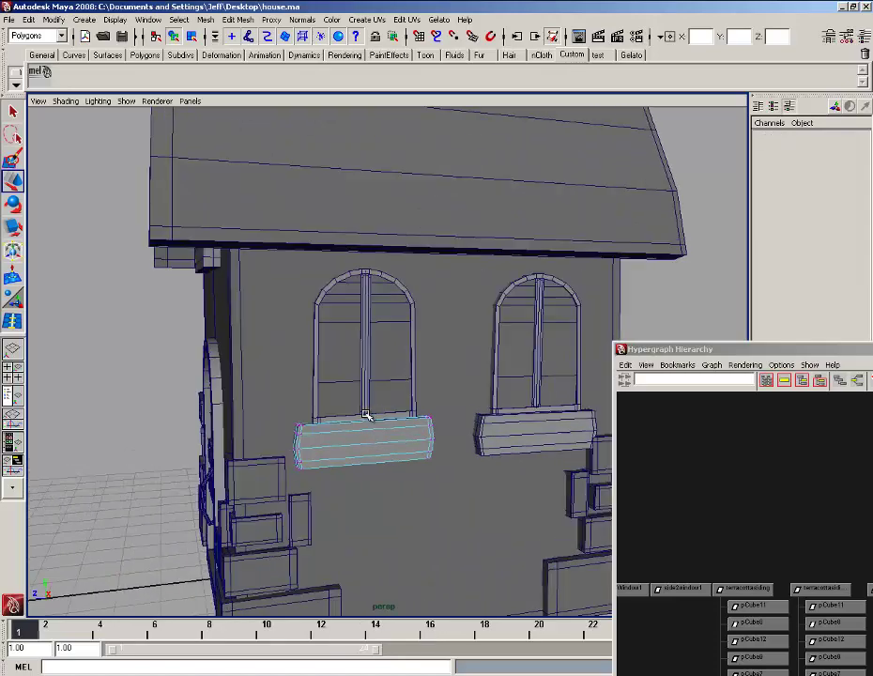
{"action": "left_click", "coordinate": [288, 432]}
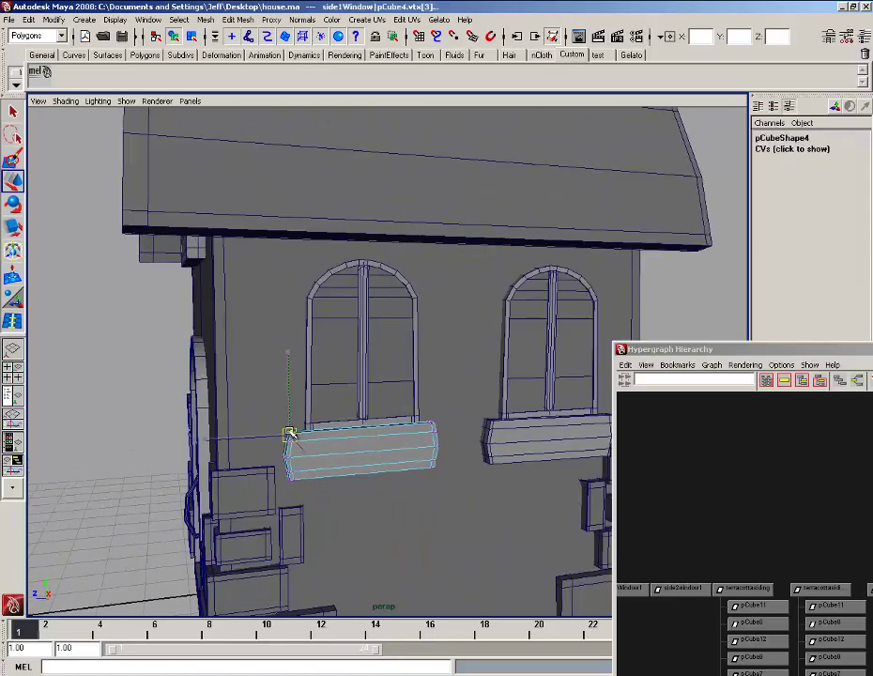
{"action": "left_click", "coordinate": [294, 456]}
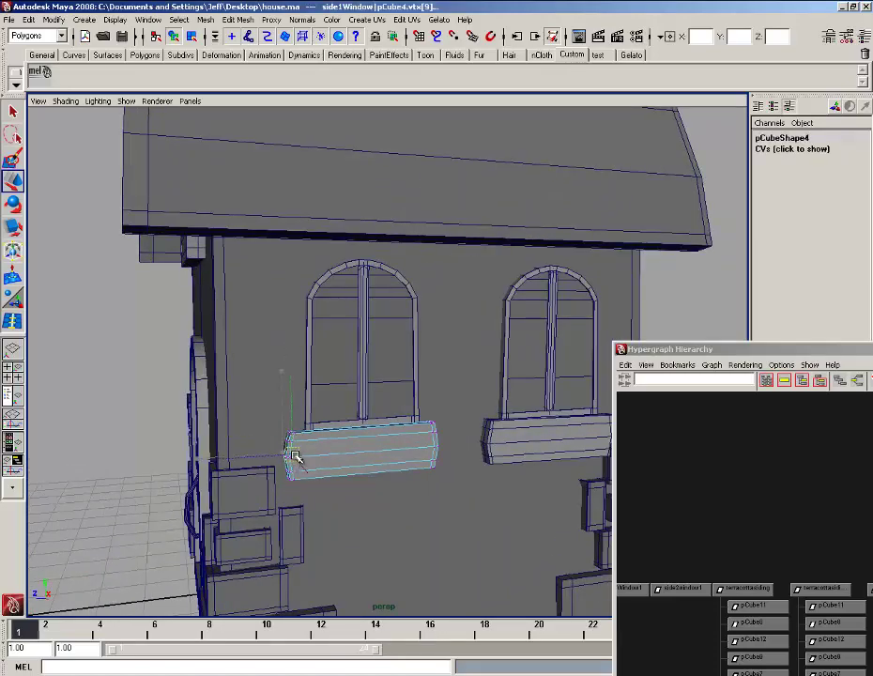
{"action": "key", "text": "ctrl+z"}
Nudge the middle vertices at the front end of the side1Window sill slightly inward along Z.
{"action": "left_click", "coordinate": [230, 391]}
{"action": "left_click", "coordinate": [307, 468]}
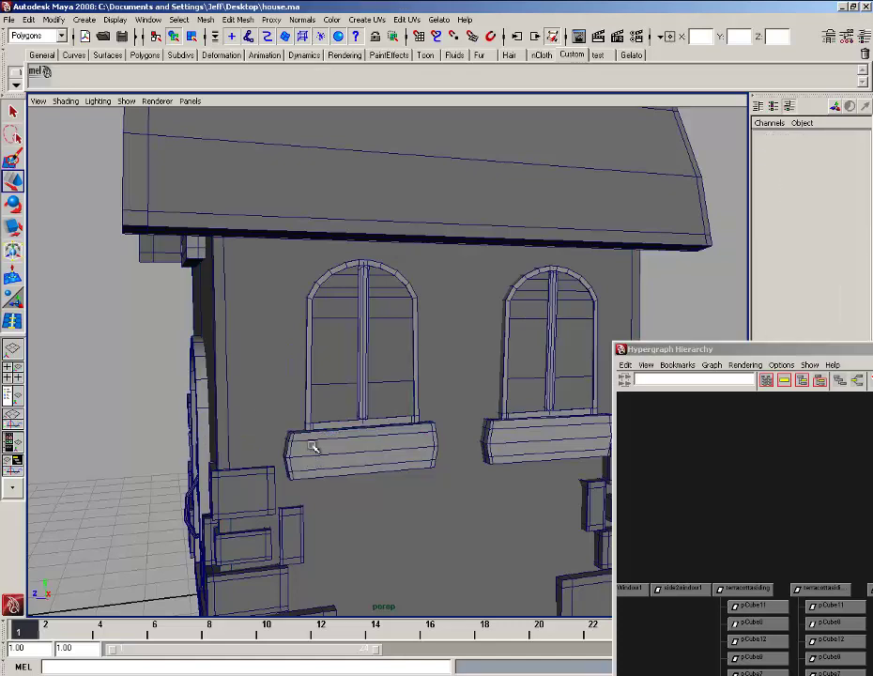
{"action": "right_click", "coordinate": [314, 447]}
{"action": "left_click", "coordinate": [322, 448]}
{"action": "right_click_drag", "start_coordinate": [325, 448], "coordinate": [294, 465]}
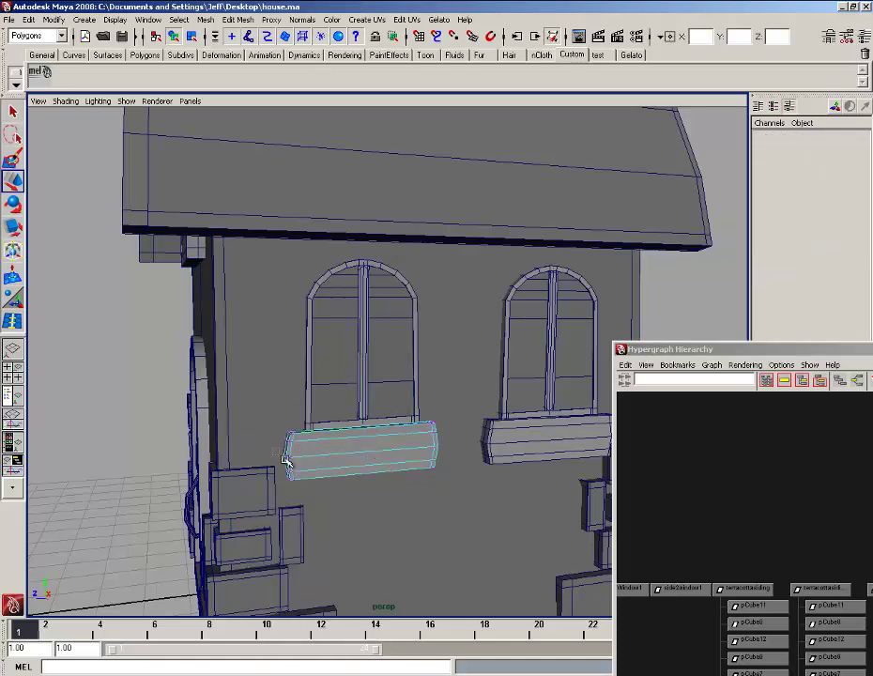
{"action": "left_click_drag", "start_coordinate": [279, 452], "coordinate": [304, 472]}
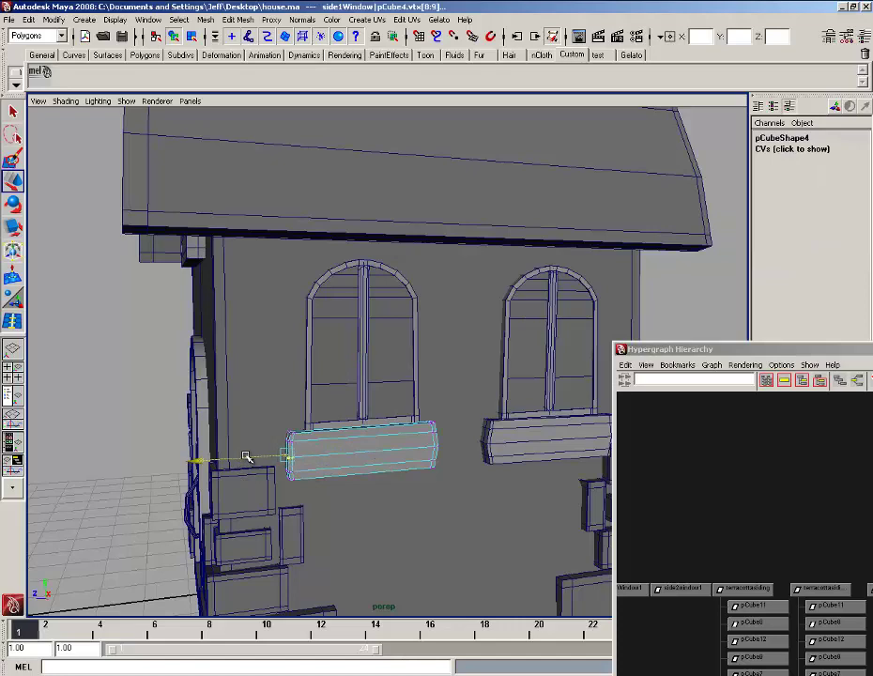
{"action": "left_click", "coordinate": [361, 352]}
{"action": "right_click_drag", "start_coordinate": [361, 353], "coordinate": [340, 384]}
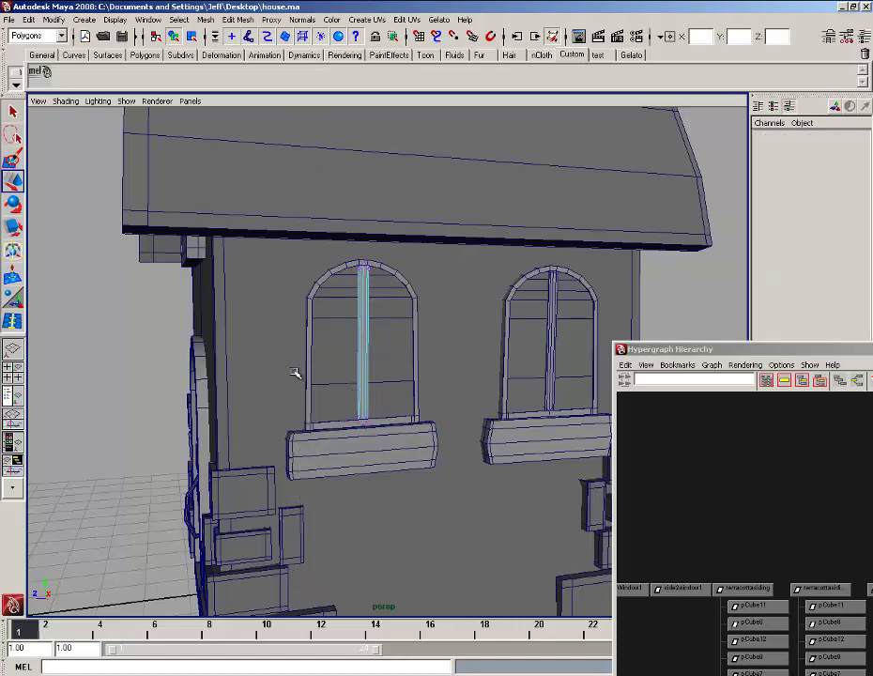
{"action": "right_click_drag", "start_coordinate": [311, 334], "coordinate": [322, 398], "text": "alt"}
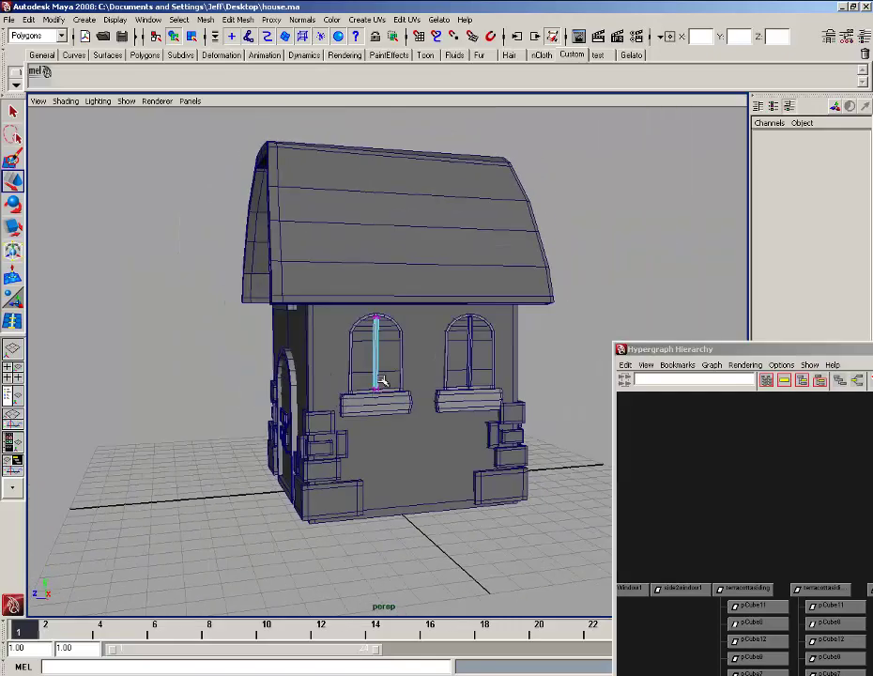
{"action": "right_click_drag", "start_coordinate": [376, 366], "coordinate": [400, 347]}
Duplicate the house body and move the copy clear of the house to about X 20.573.
{"action": "left_click_drag", "start_coordinate": [552, 327], "coordinate": [404, 413], "text": "alt"}
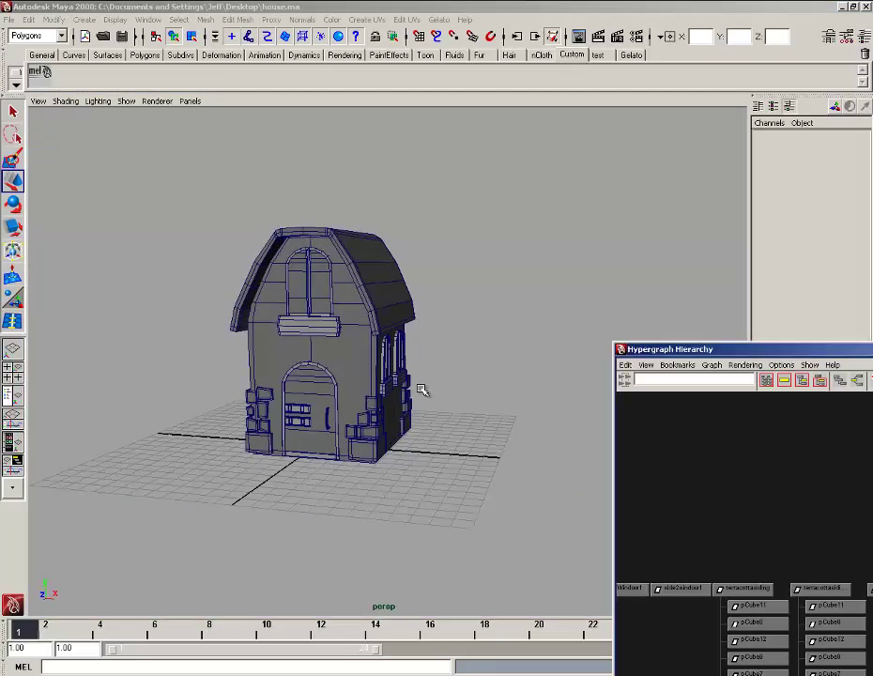
{"action": "right_click_drag", "start_coordinate": [421, 390], "coordinate": [426, 432], "text": "alt"}
{"action": "left_click", "coordinate": [363, 422]}
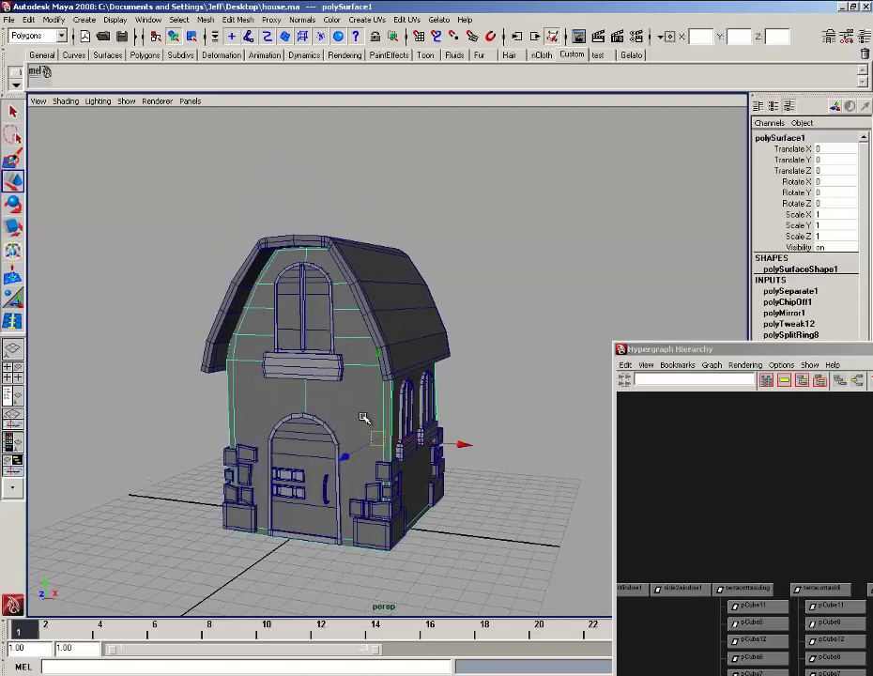
{"action": "key", "text": "ctrl+d"}
{"action": "left_click_drag", "start_coordinate": [463, 442], "coordinate": [634, 487]}
{"action": "right_click_drag", "start_coordinate": [634, 488], "coordinate": [532, 468], "text": "alt"}
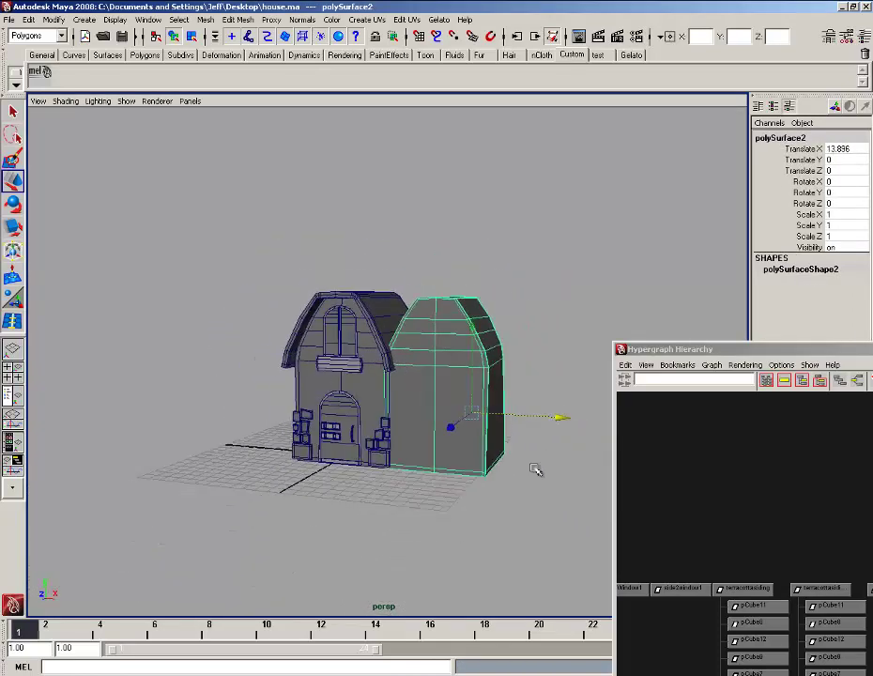
{"action": "mouse_move", "coordinate": [532, 468]}
{"action": "left_mouse_down", "text": "alt"}
{"action": "mouse_move", "coordinate": [444, 479]}
{"action": "mouse_move", "coordinate": [518, 457]}
{"action": "left_mouse_up", "text": "alt"}
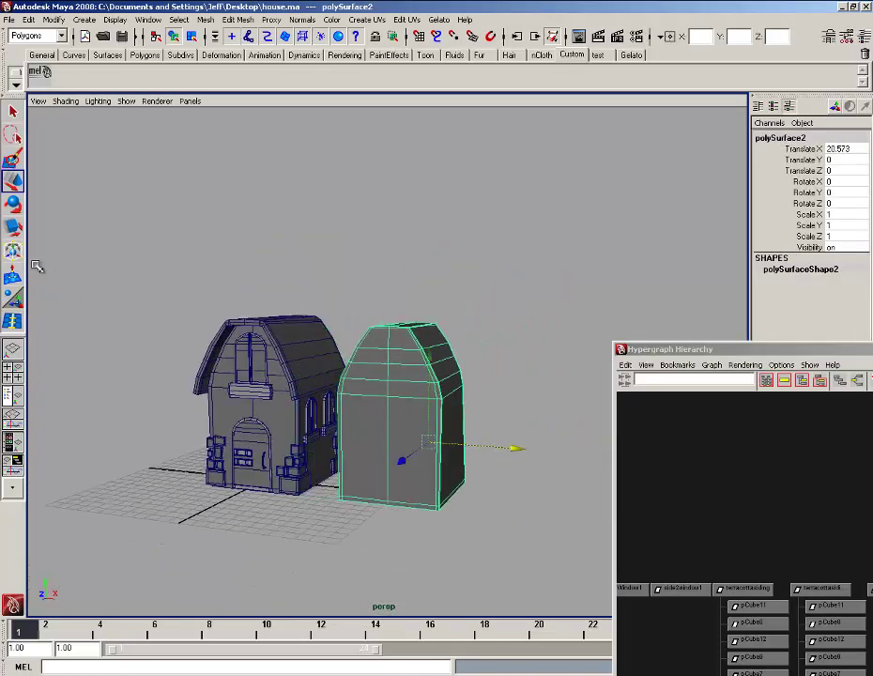
Scale the copied house body down uniformly to about 0.227.
{"action": "left_click", "coordinate": [13, 227]}
{"action": "left_click_drag", "start_coordinate": [429, 445], "coordinate": [367, 474]}
{"action": "scroll", "coordinate": [309, 452], "scroll_direction": "up", "scroll_amount": 2}
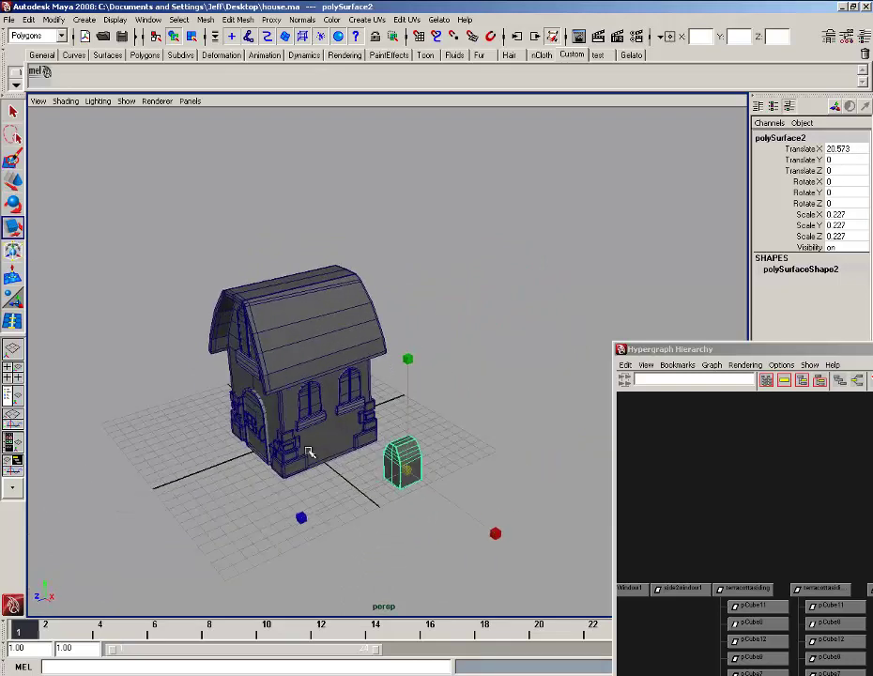
Turn the small body copy to face sideways, with Rotate Y at 90 and Rotate X and Rotate Z at 0.
{"action": "left_click", "coordinate": [13, 203]}
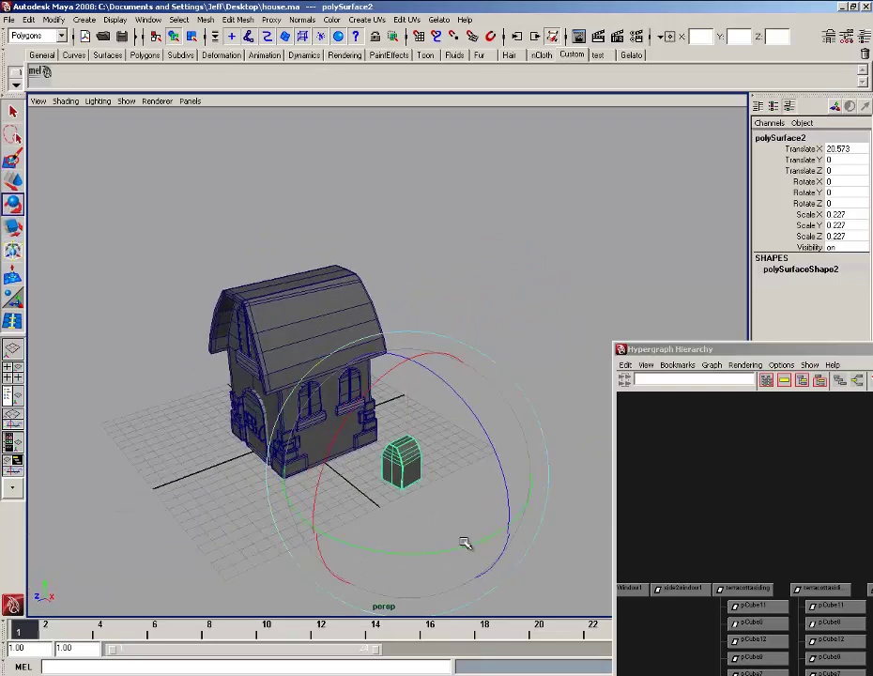
{"action": "left_click_drag", "start_coordinate": [464, 543], "coordinate": [487, 550]}
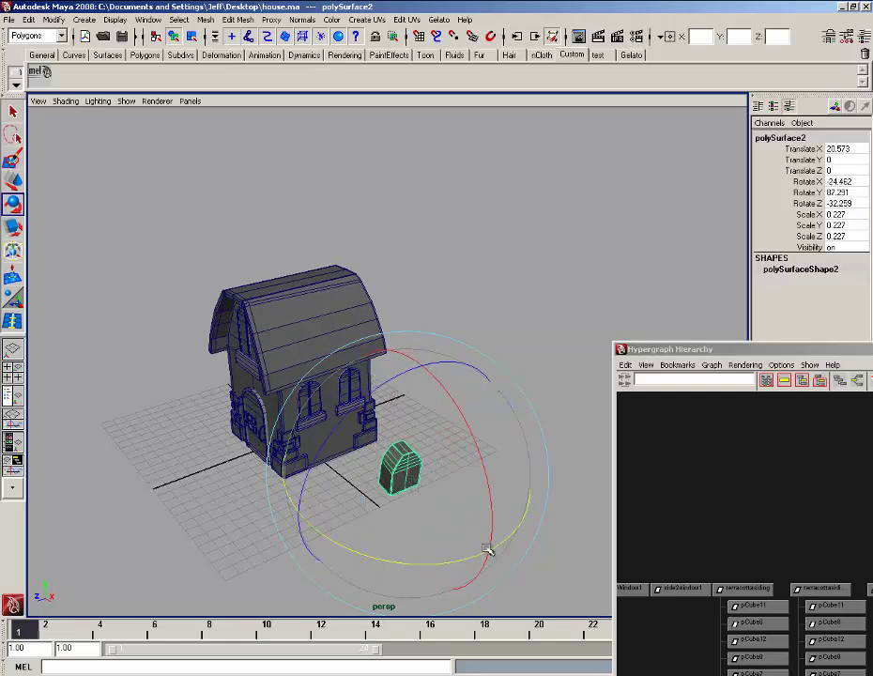
{"action": "double_click", "coordinate": [865, 192]}
{"action": "type", "text": "90"}
{"action": "key", "text": "Return"}
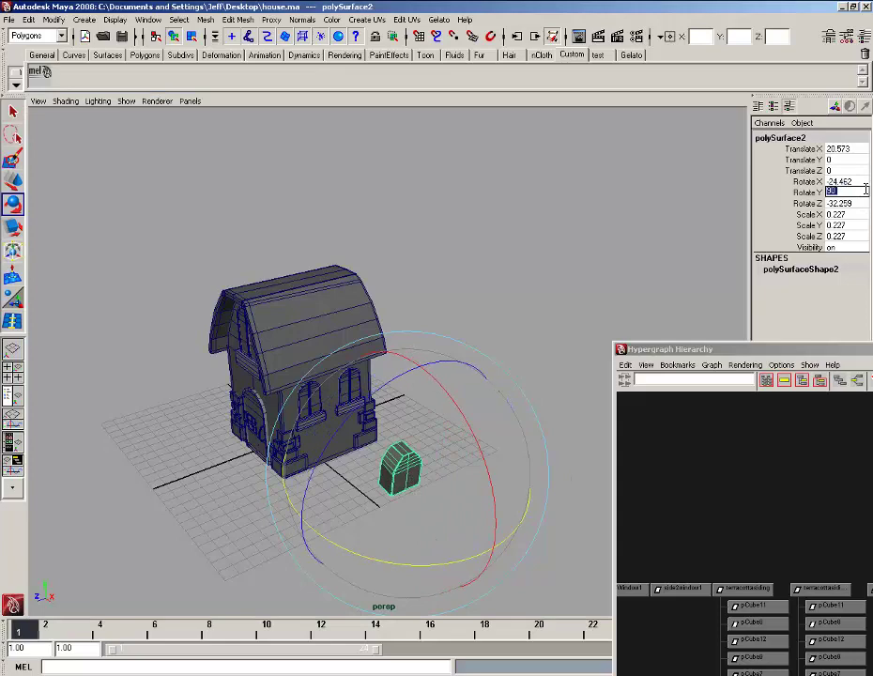
{"action": "double_click", "coordinate": [856, 180]}
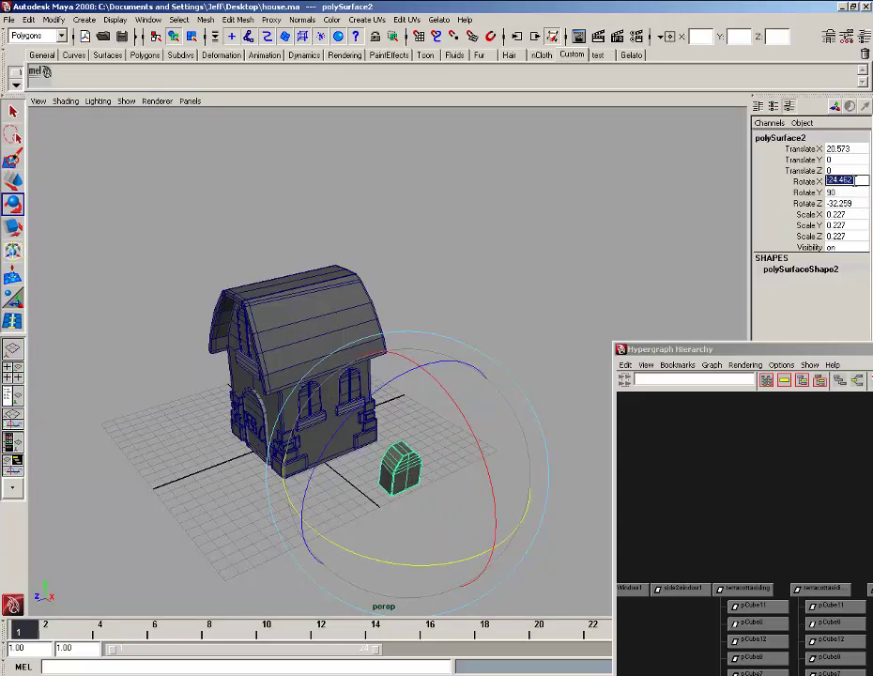
{"action": "type", "text": "0"}
{"action": "key", "text": "Return"}
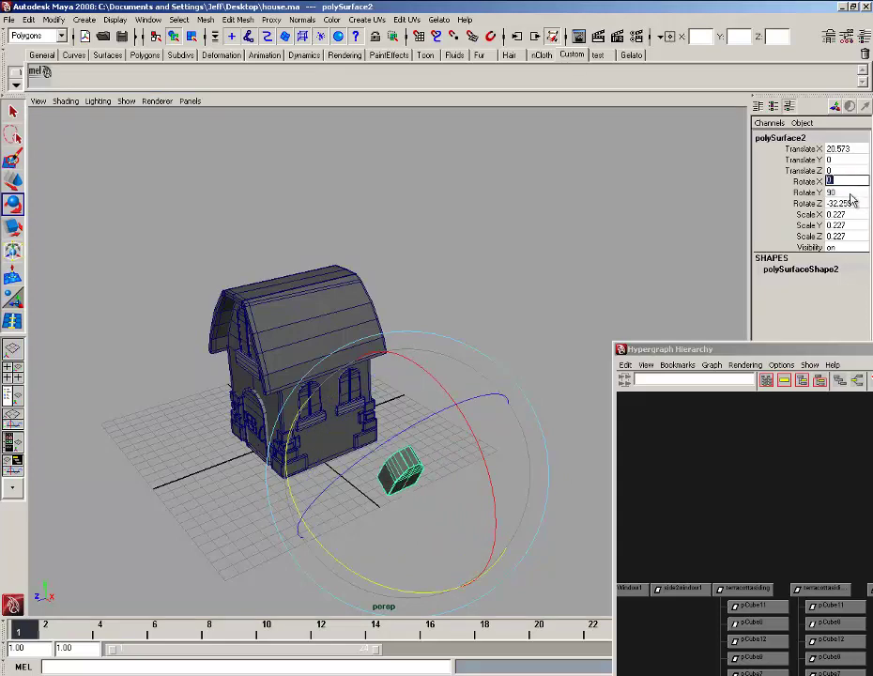
{"action": "double_click", "coordinate": [851, 203]}
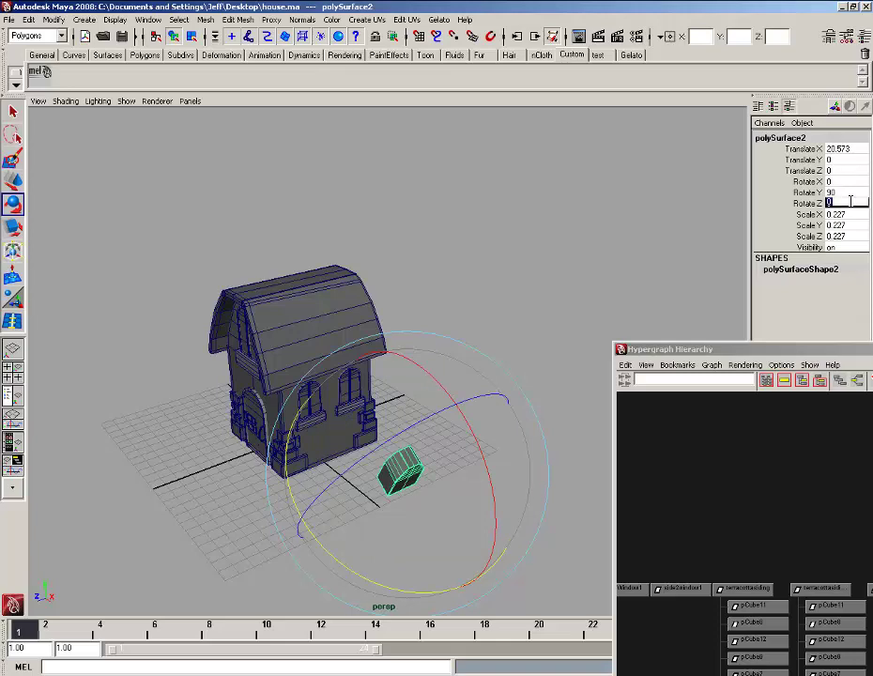
{"action": "key", "text": "Return"}
Raise the small body copy and slide it into the roof slope as a dormer, at about X 1.913 and Y 10.382.
{"action": "key", "text": "w"}
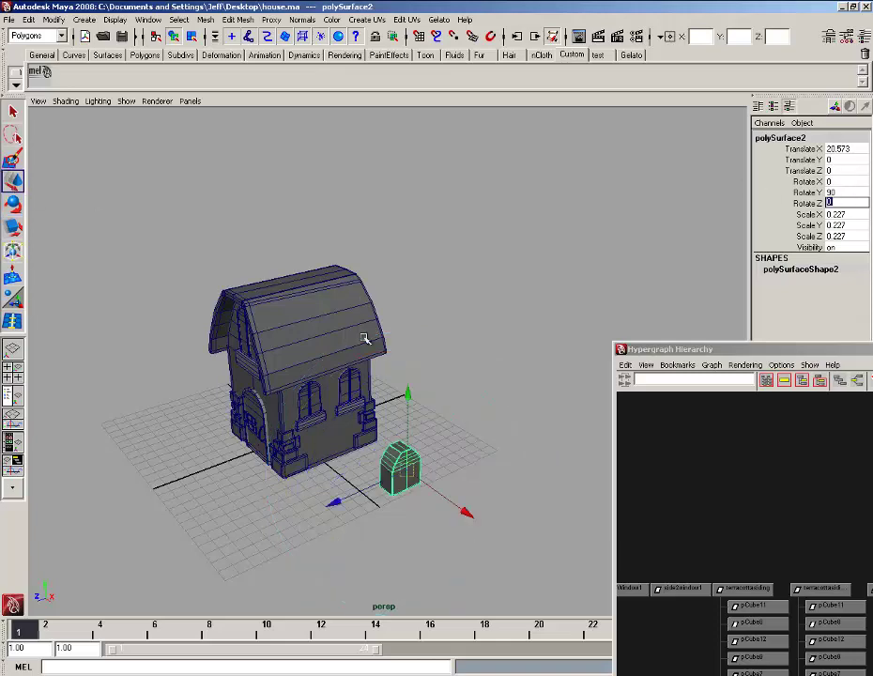
{"action": "left_click_drag", "start_coordinate": [411, 393], "coordinate": [490, 339]}
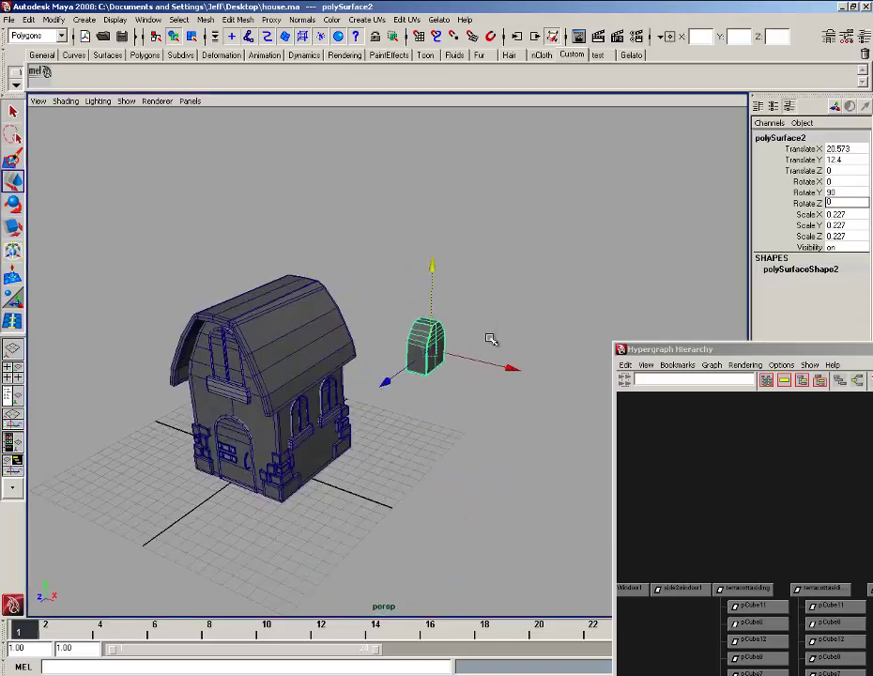
{"action": "left_click_drag", "start_coordinate": [514, 376], "coordinate": [358, 334]}
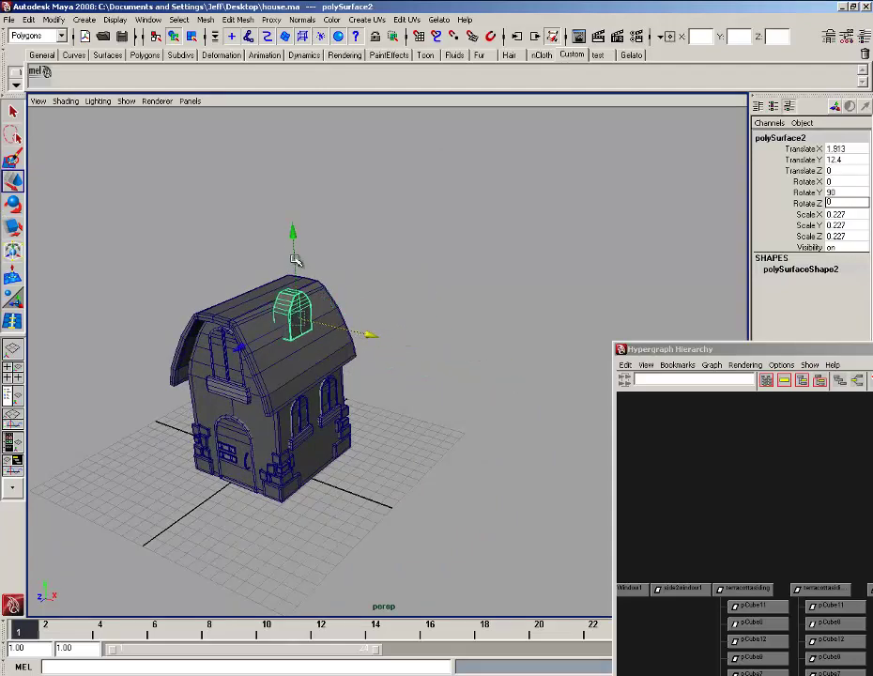
{"action": "left_click", "coordinate": [295, 242]}
{"action": "left_click_drag", "start_coordinate": [295, 242], "coordinate": [296, 266]}
{"action": "right_click_drag", "start_coordinate": [298, 290], "coordinate": [329, 324], "text": "alt"}
{"action": "left_click_drag", "start_coordinate": [315, 322], "coordinate": [344, 324], "text": "alt"}
{"action": "left_click_drag", "start_coordinate": [240, 268], "coordinate": [240, 269]}
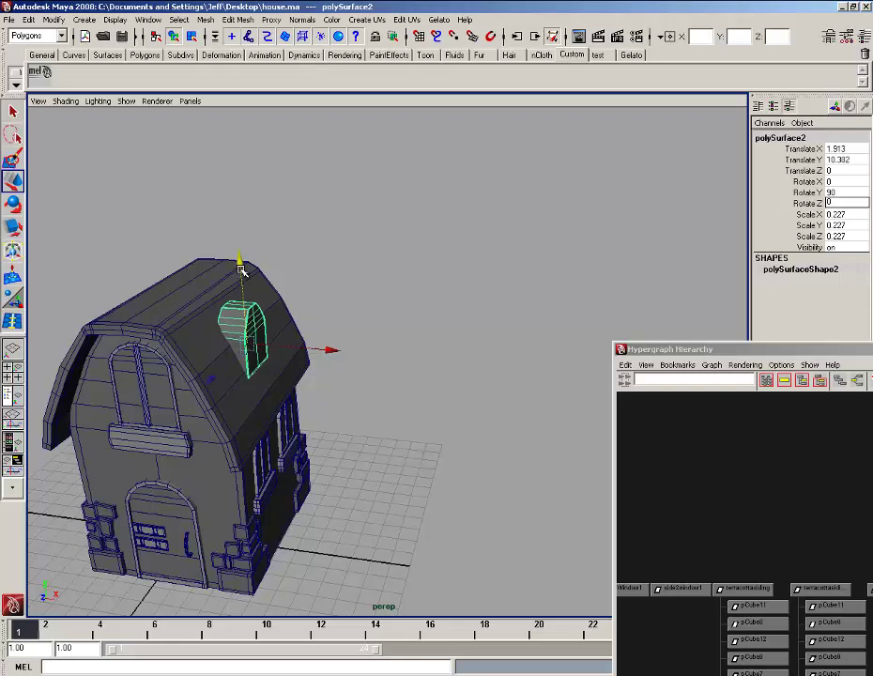
Lengthen the dormer to a Z scale of about 0.386 and push it deeper into the roof to about X 1.441.
{"action": "left_click", "coordinate": [19, 228]}
{"action": "left_click_drag", "start_coordinate": [367, 355], "coordinate": [404, 355]}
{"action": "left_click", "coordinate": [13, 181]}
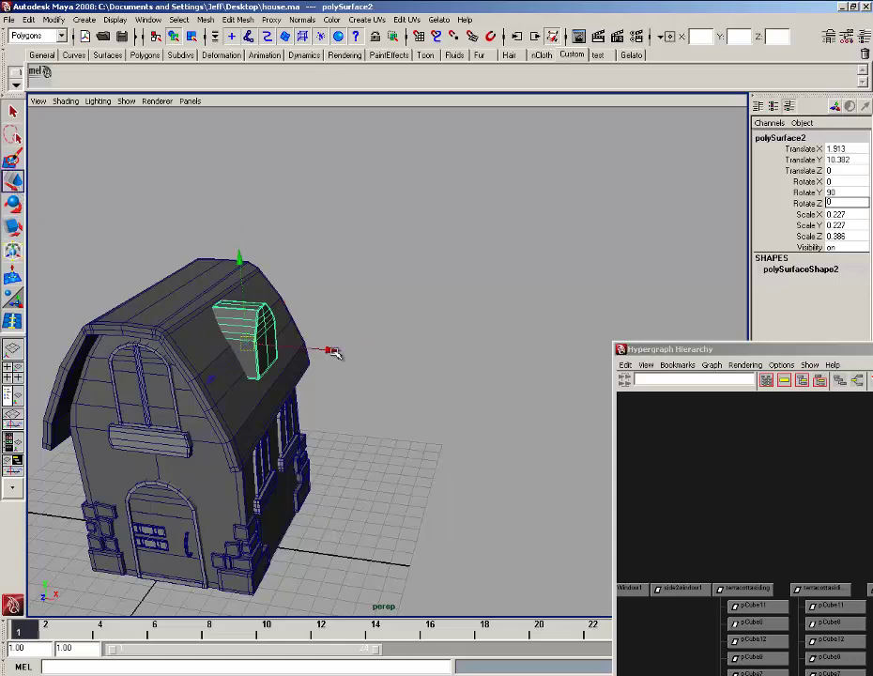
{"action": "left_click_drag", "start_coordinate": [331, 349], "coordinate": [323, 348]}
{"action": "left_click", "coordinate": [363, 303]}
{"action": "left_click_drag", "start_coordinate": [363, 303], "coordinate": [274, 308], "text": "alt"}
{"action": "left_click", "coordinate": [273, 308]}
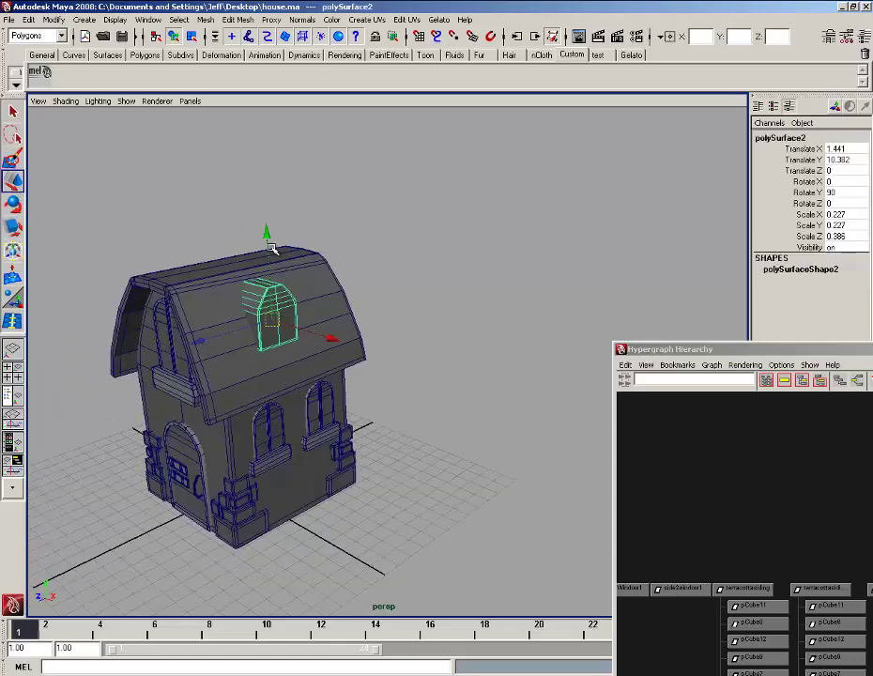
Duplicate the whole side1Window group and raise the copy to the dormer's height, at about Y 0.437.
{"action": "left_click", "coordinate": [369, 246]}
{"action": "left_click_drag", "start_coordinate": [369, 246], "coordinate": [329, 332], "text": "alt"}
{"action": "scroll", "coordinate": [328, 332], "scroll_direction": "up", "scroll_amount": 3}
{"action": "middle_click_drag", "start_coordinate": [303, 313], "coordinate": [328, 255], "text": "alt"}
{"action": "left_click_drag", "start_coordinate": [353, 368], "coordinate": [330, 366], "text": "alt"}
{"action": "scroll", "coordinate": [328, 364], "scroll_direction": "up", "scroll_amount": 3}
{"action": "left_click", "coordinate": [264, 429]}
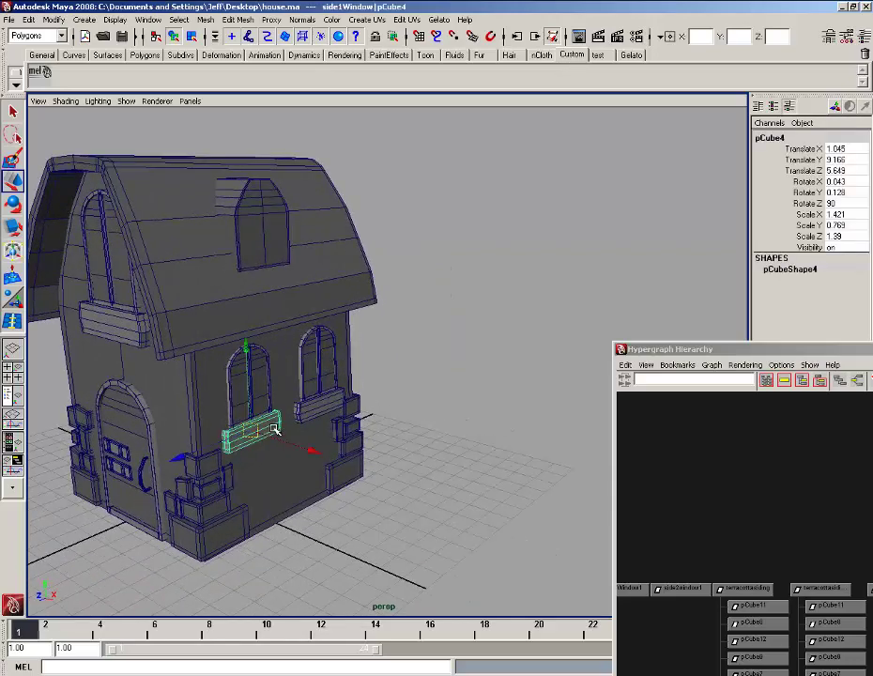
{"action": "key", "text": "Up"}
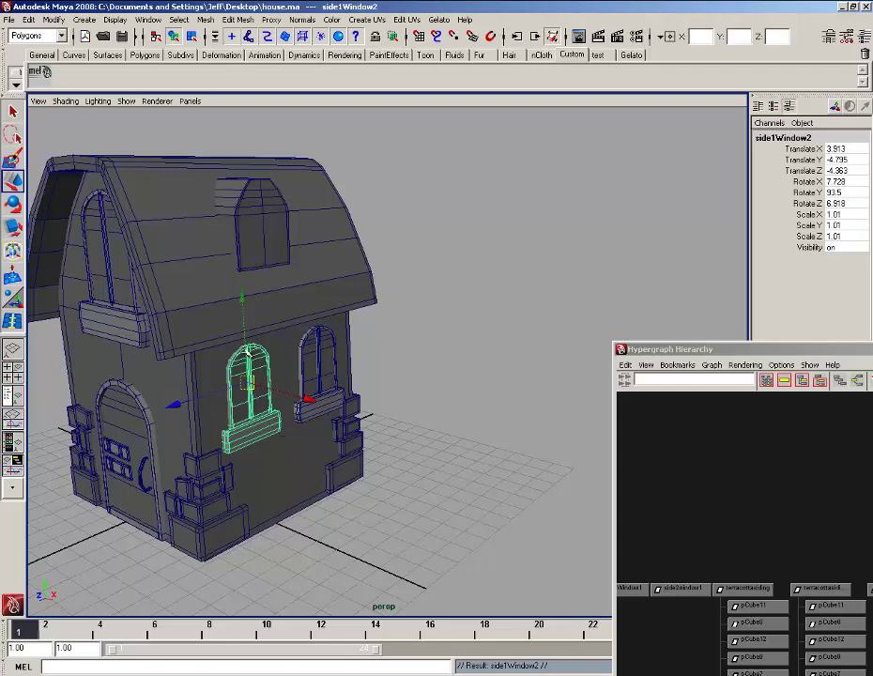
{"action": "left_click_drag", "start_coordinate": [246, 327], "coordinate": [242, 171]}
{"action": "left_click_drag", "start_coordinate": [242, 171], "coordinate": [215, 299], "text": "alt"}
Scale the copied window group down uniformly to about 0.305 to suit the dormer.
{"action": "left_click", "coordinate": [7, 226]}
{"action": "middle_click_drag", "start_coordinate": [246, 324], "coordinate": [251, 345], "text": "alt"}
{"action": "left_click", "coordinate": [13, 180]}
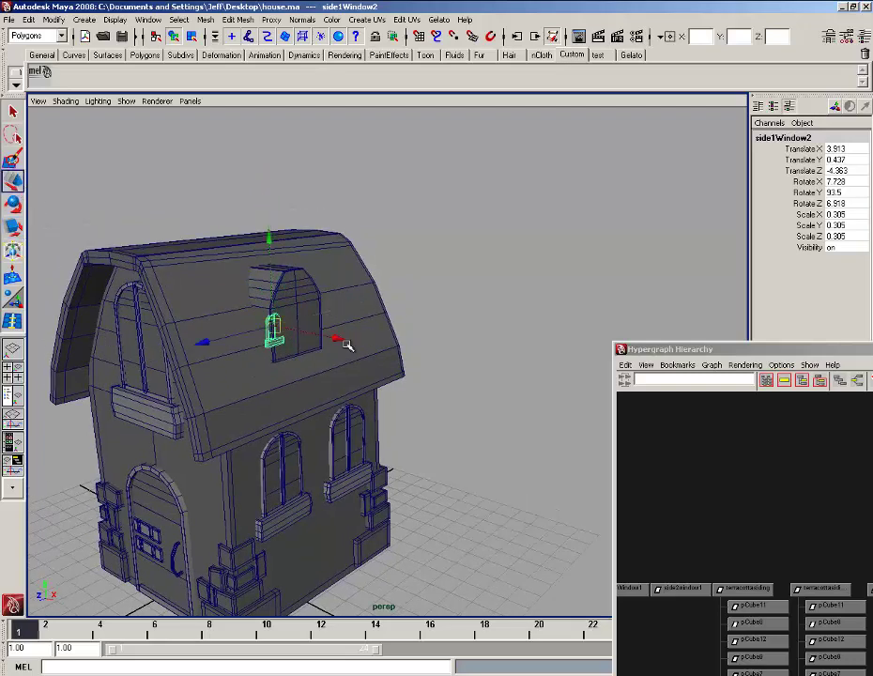
Move the window copy onto the dormer's front face, at about X 3.968, Y 0.91 and Z -5.434, and scale it uniformly to about 0.24.
{"action": "left_click_drag", "start_coordinate": [238, 339], "coordinate": [290, 302]}
{"action": "scroll", "coordinate": [266, 339], "scroll_direction": "up", "scroll_amount": 5}
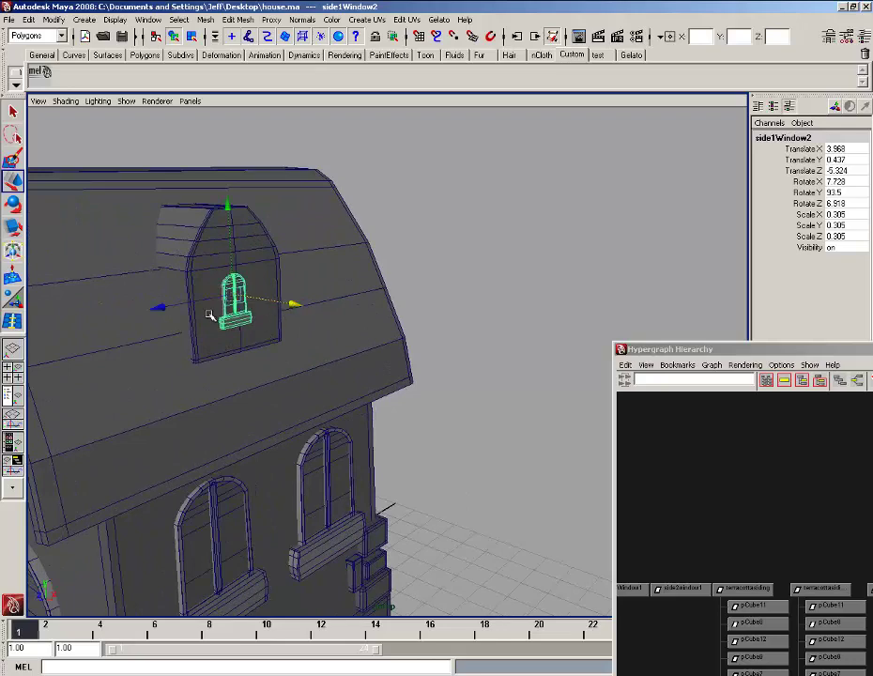
{"action": "left_click_drag", "start_coordinate": [196, 302], "coordinate": [200, 301]}
{"action": "left_click_drag", "start_coordinate": [233, 221], "coordinate": [234, 197]}
{"action": "left_click", "coordinate": [19, 226]}
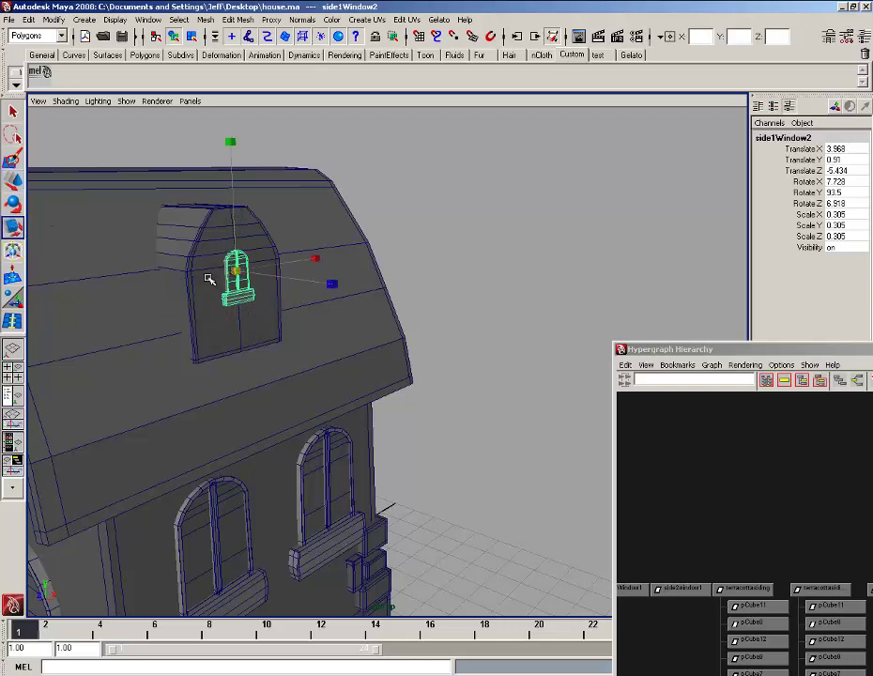
{"action": "left_click_drag", "start_coordinate": [238, 271], "coordinate": [174, 202]}
Slide the small window to the dormer's left half at about Z -4.803 and place a duplicate on the right half at about Z -5.909.
{"action": "left_click", "coordinate": [13, 181]}
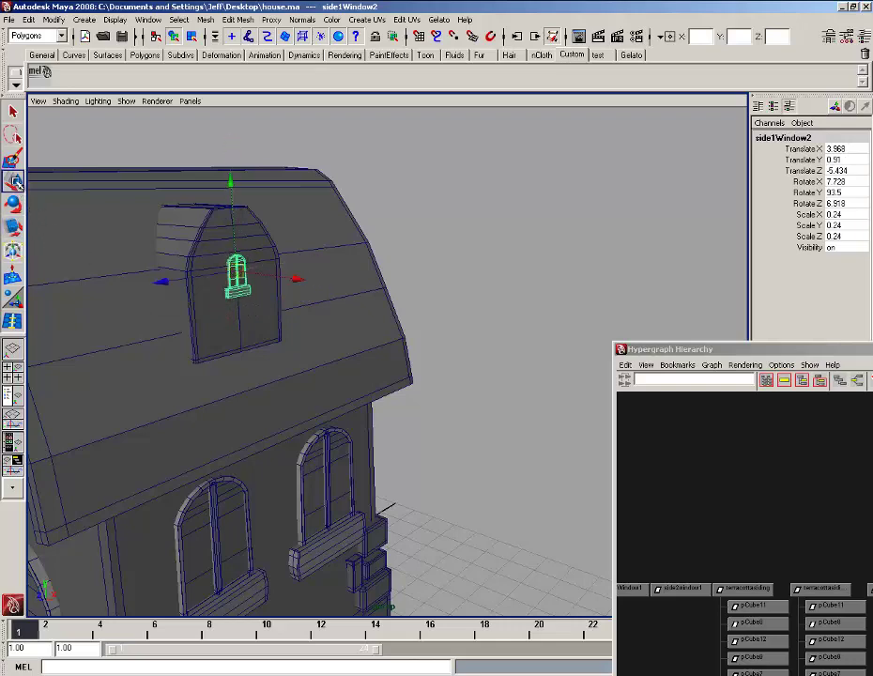
{"action": "mouse_move", "coordinate": [186, 278]}
{"action": "left_mouse_down"}
{"action": "mouse_move", "coordinate": [154, 281]}
{"action": "mouse_move", "coordinate": [199, 282]}
{"action": "left_mouse_up"}
{"action": "key", "text": "ctrl+d"}
{"action": "left_click", "coordinate": [504, 255]}
{"action": "left_click_drag", "start_coordinate": [504, 255], "coordinate": [505, 296], "text": "alt"}
{"action": "left_click_drag", "start_coordinate": [428, 350], "coordinate": [322, 354], "text": "alt"}
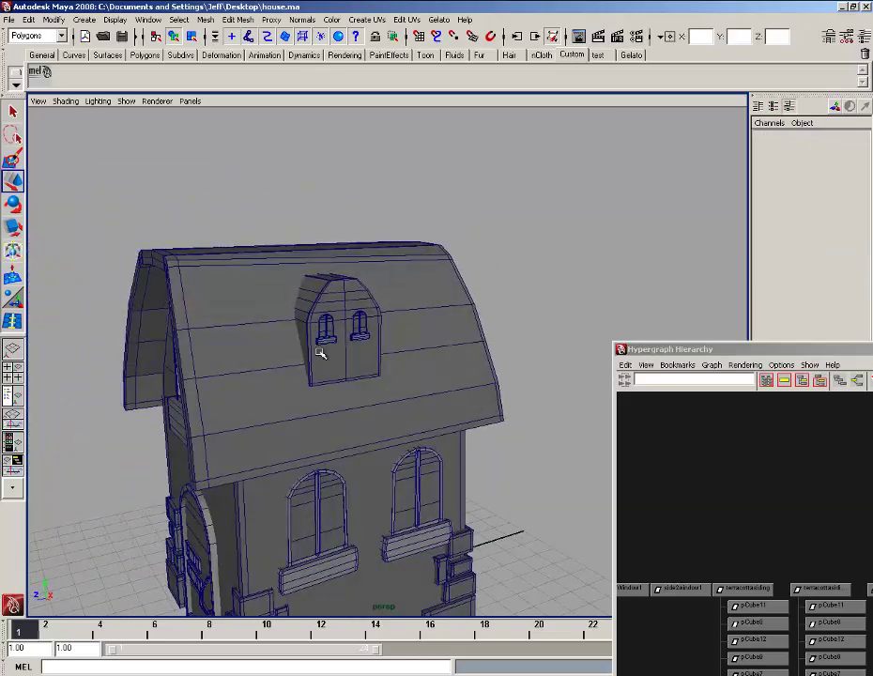
Enlarge the whole right dormer window group uniformly to a scale of about 0.288.
{"action": "scroll", "coordinate": [338, 356], "scroll_direction": "up", "scroll_amount": 5}
{"action": "right_click_drag", "start_coordinate": [344, 358], "coordinate": [364, 328], "text": "alt"}
{"action": "left_click", "coordinate": [366, 328]}
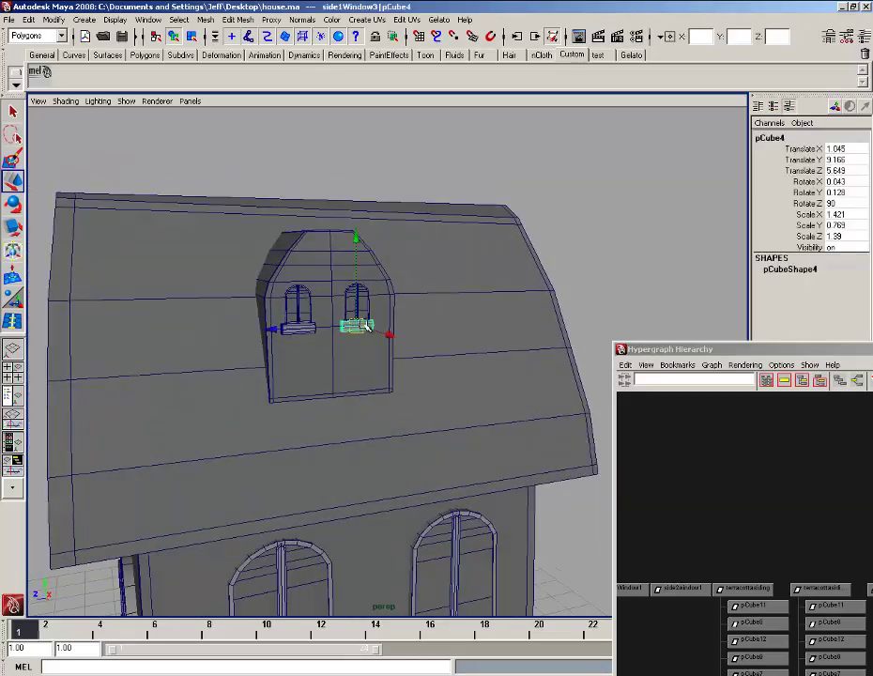
{"action": "key", "text": "Up"}
{"action": "left_click", "coordinate": [26, 228]}
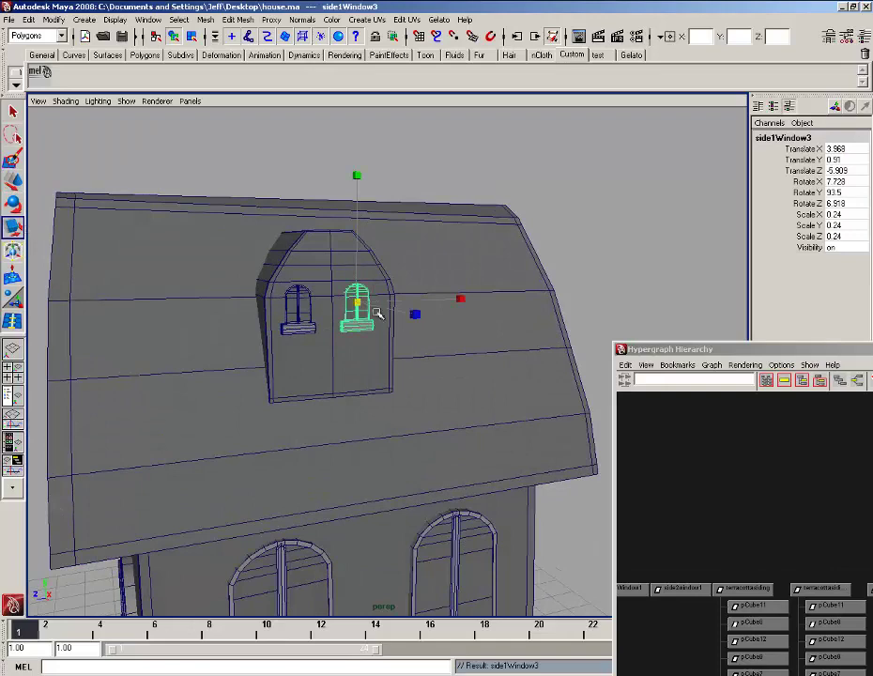
{"action": "left_click_drag", "start_coordinate": [360, 302], "coordinate": [368, 303]}
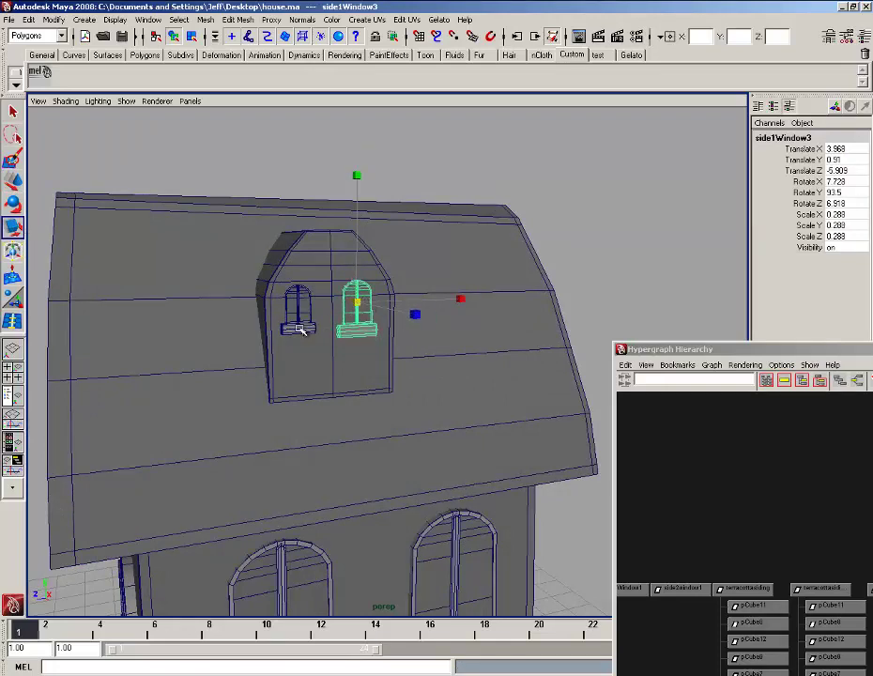
Enlarge the whole left dormer window group uniformly to match the right one, and deselect it.
{"action": "left_click", "coordinate": [300, 329]}
{"action": "key", "text": "Up"}
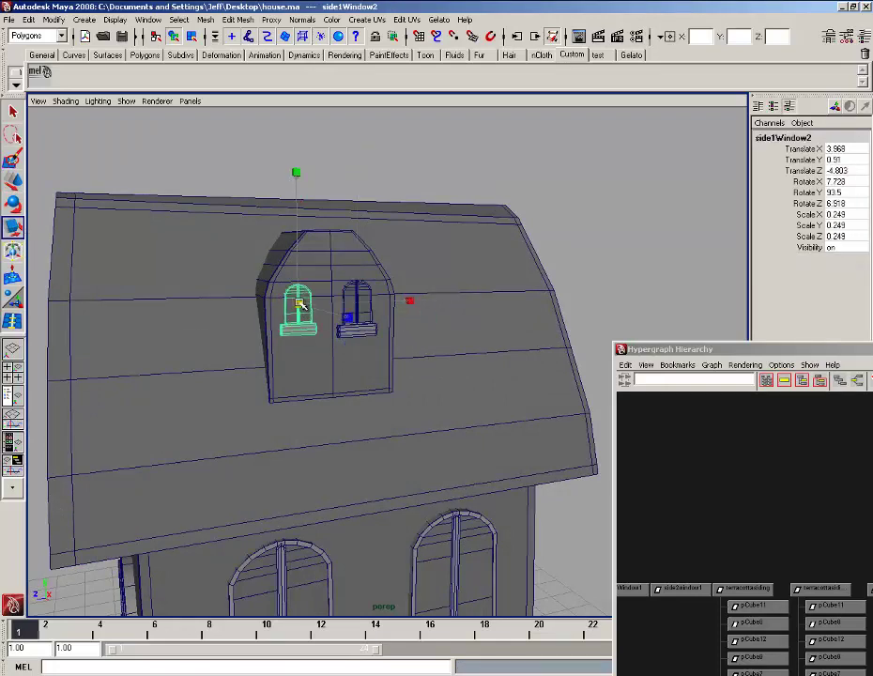
{"action": "left_click", "coordinate": [604, 167]}
{"action": "right_click_drag", "start_coordinate": [511, 312], "coordinate": [433, 390], "text": "alt"}
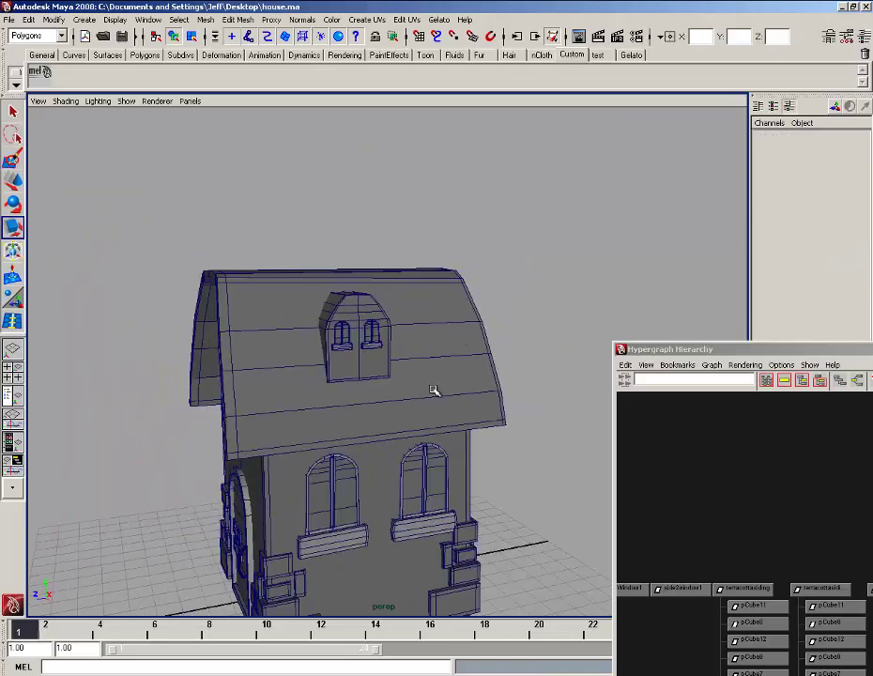
{"action": "left_click_drag", "start_coordinate": [431, 407], "coordinate": [402, 426], "text": "alt"}
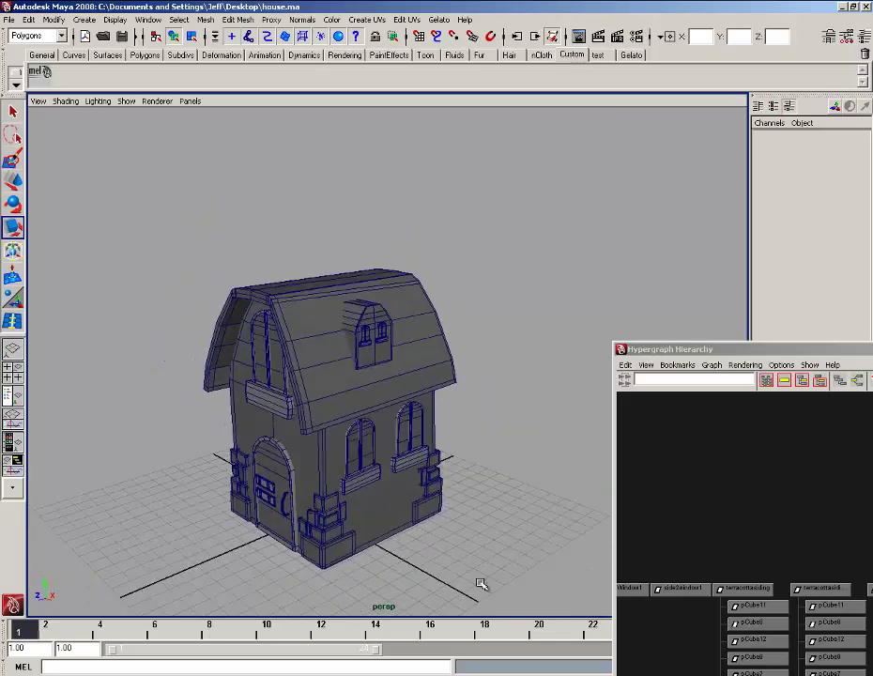